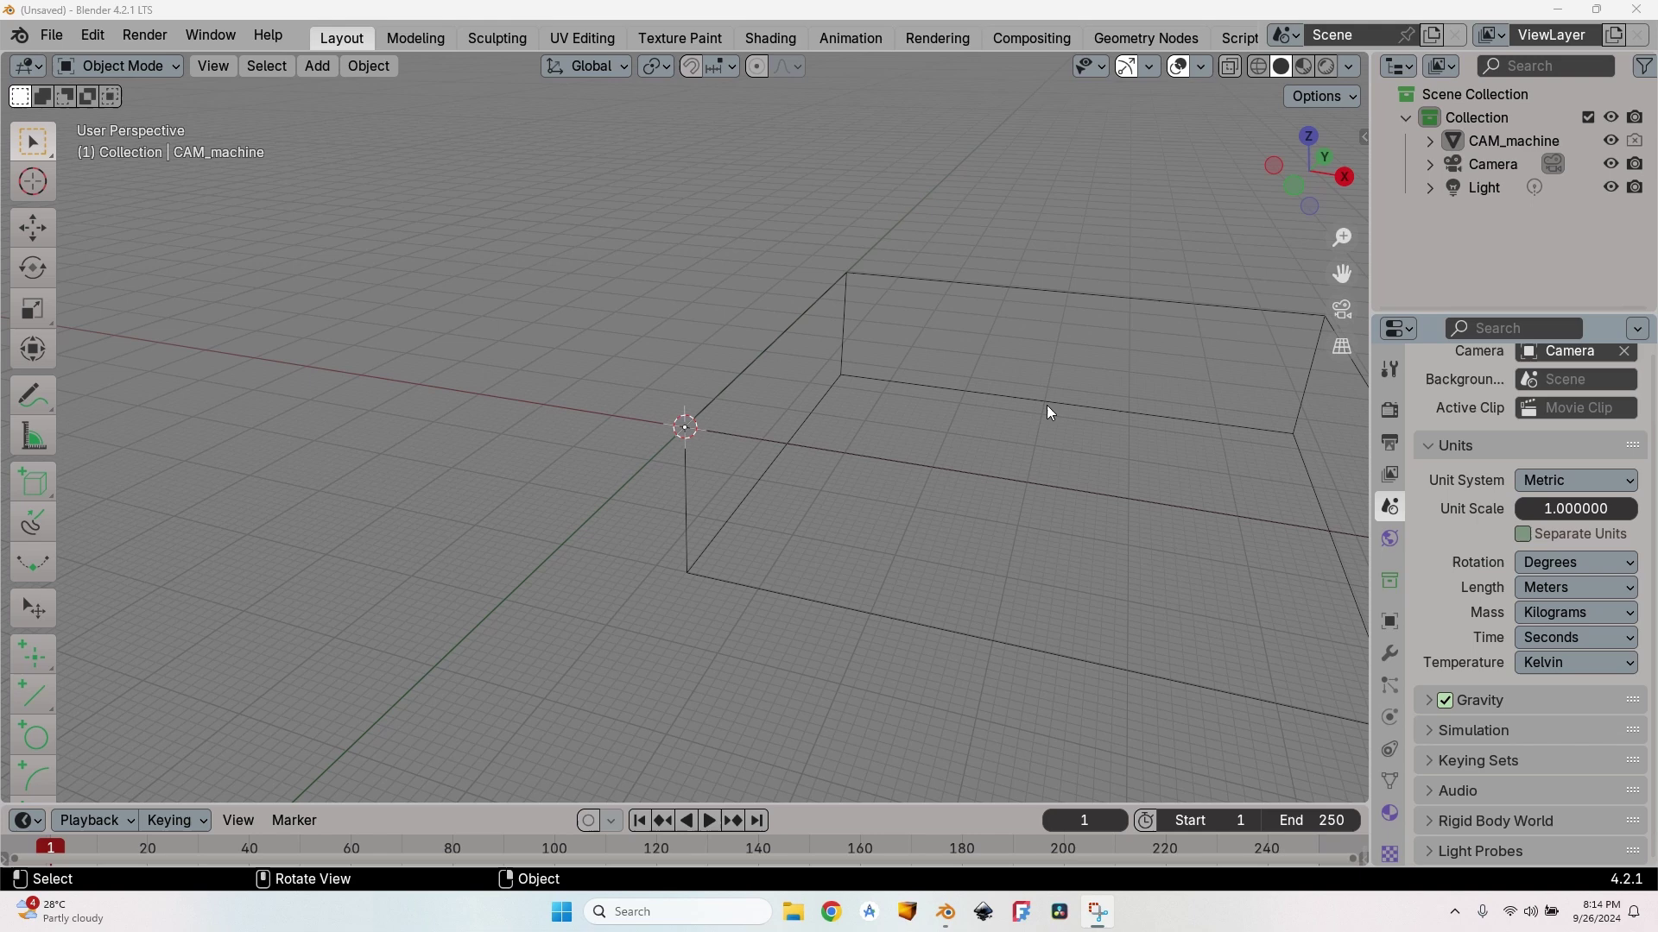
# Step: Show the CNC CAM render panels with BlenderCAM v1.0.43 info and the grbl machine settings
pyautogui.click(1389, 411)
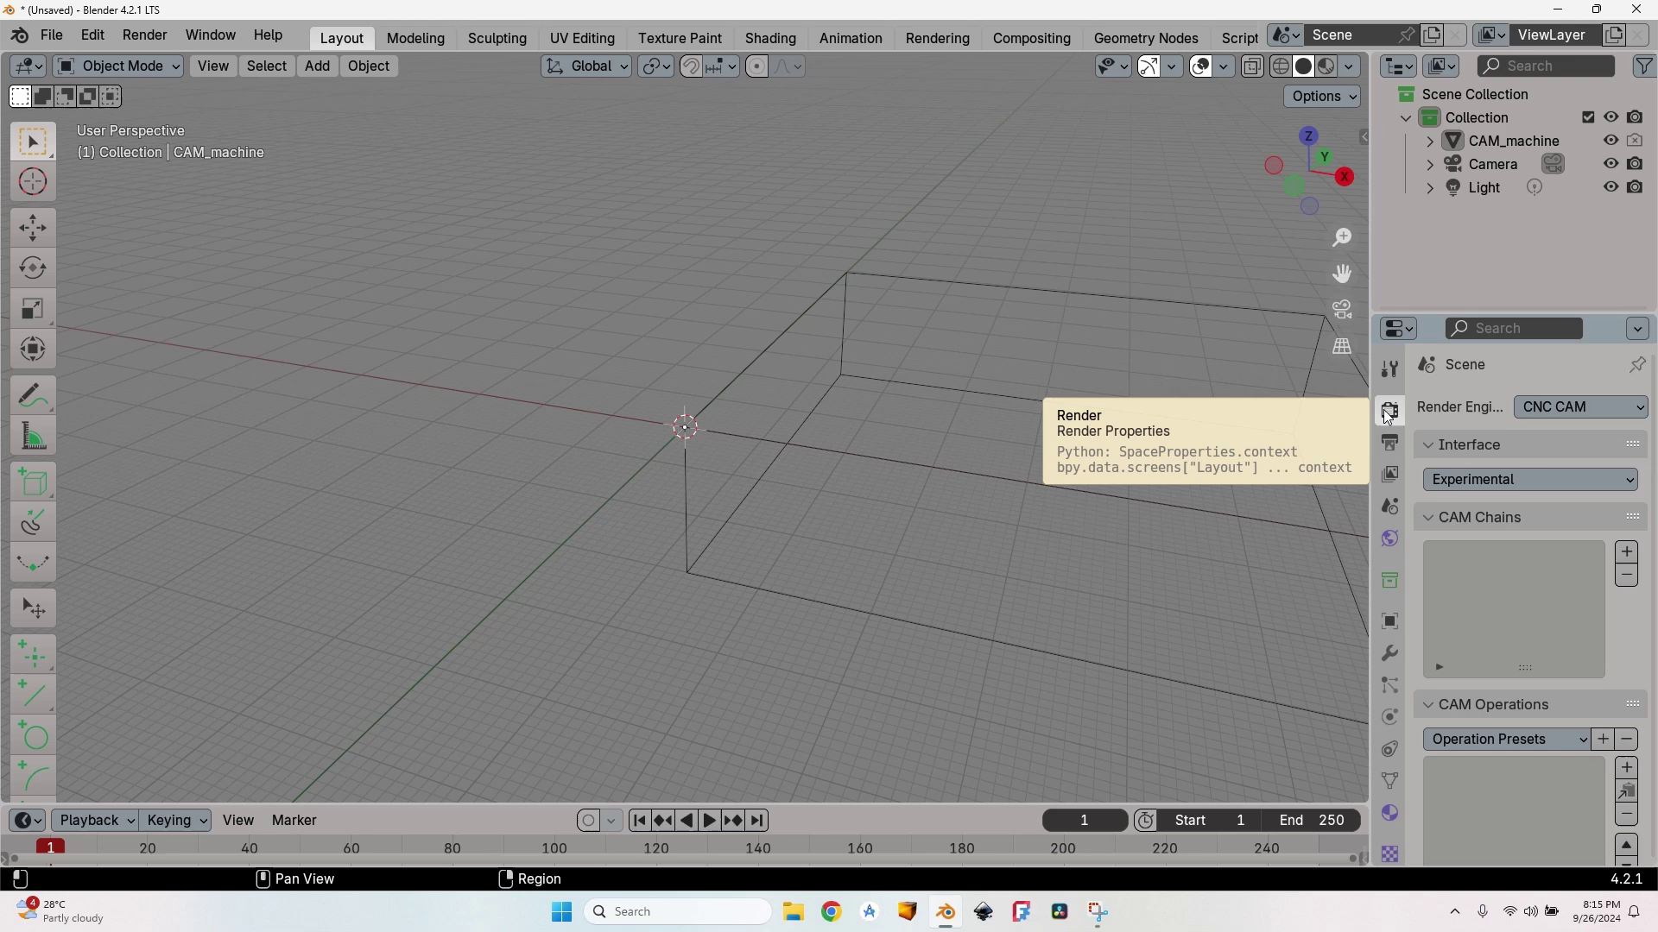
pyautogui.scroll(-9, 1475, 470)
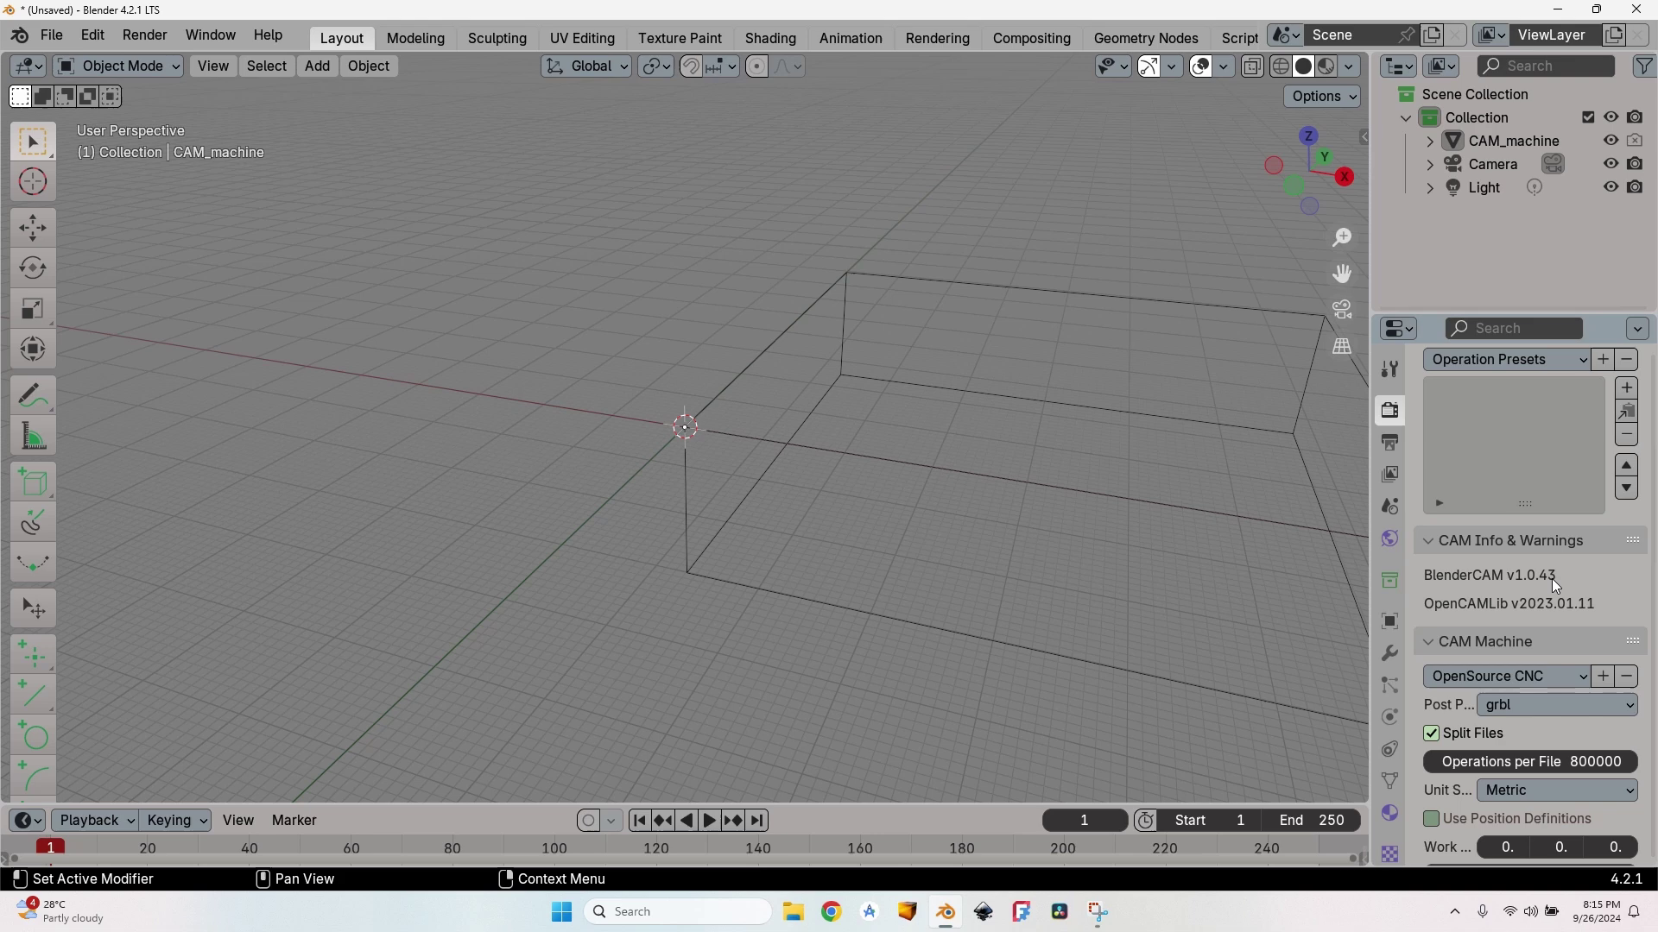
# Step: In Add-ons preferences, find BlenderCAM via 'blender' and set its update source to Unstable
pyautogui.click(92, 36)
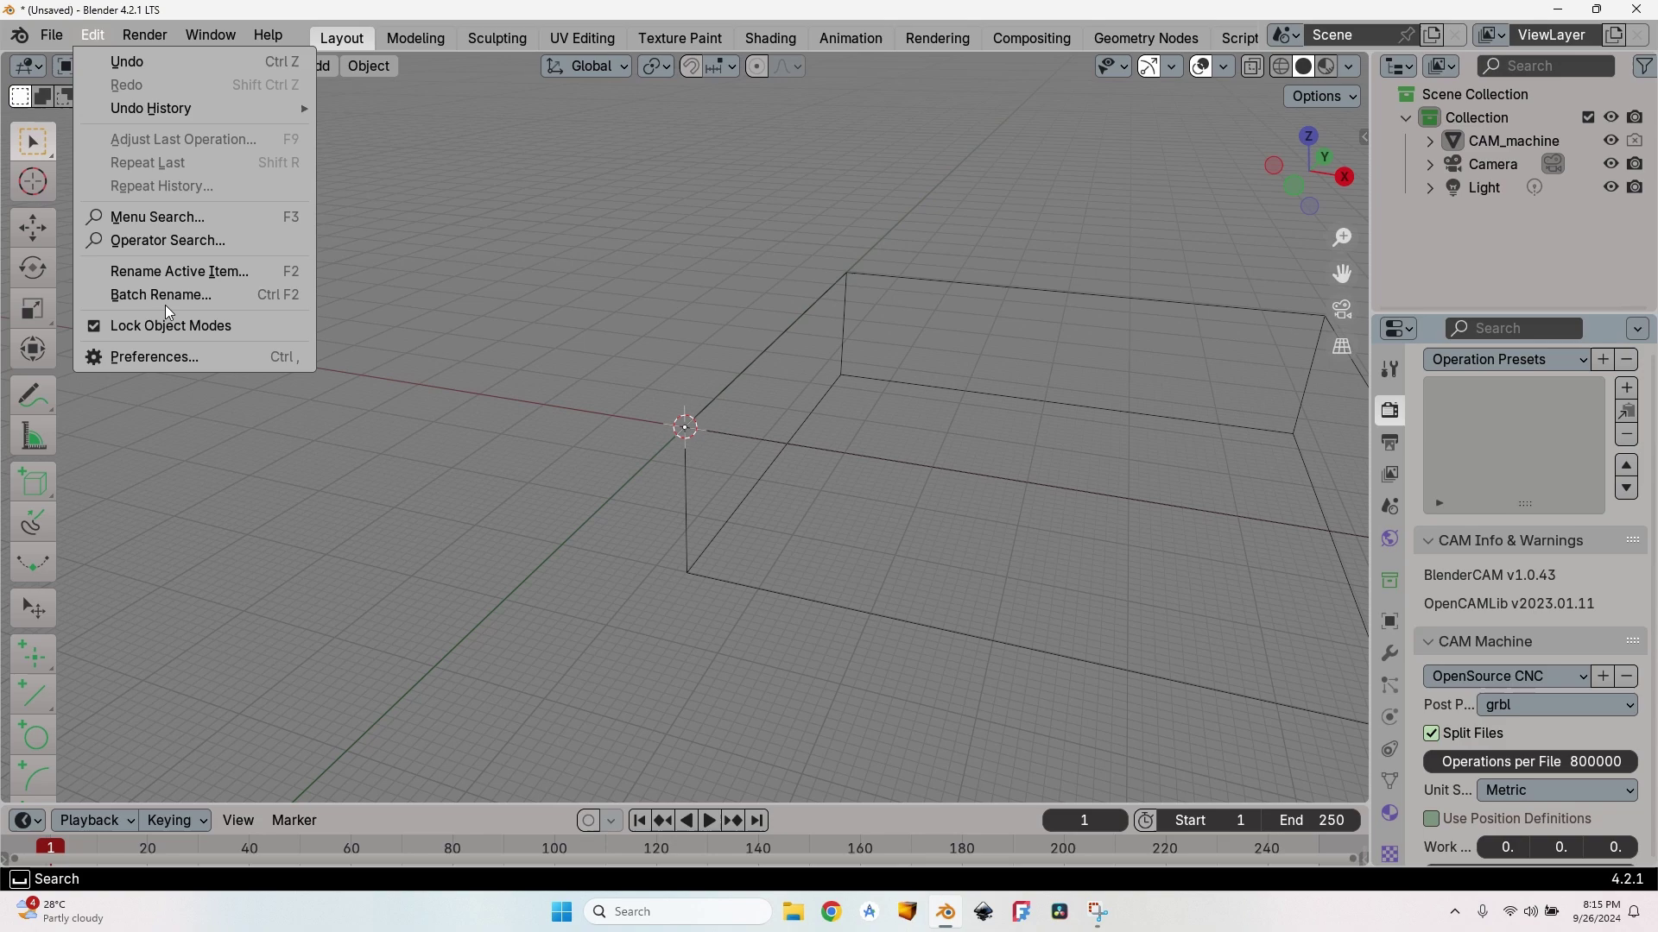
pyautogui.click(207, 357)
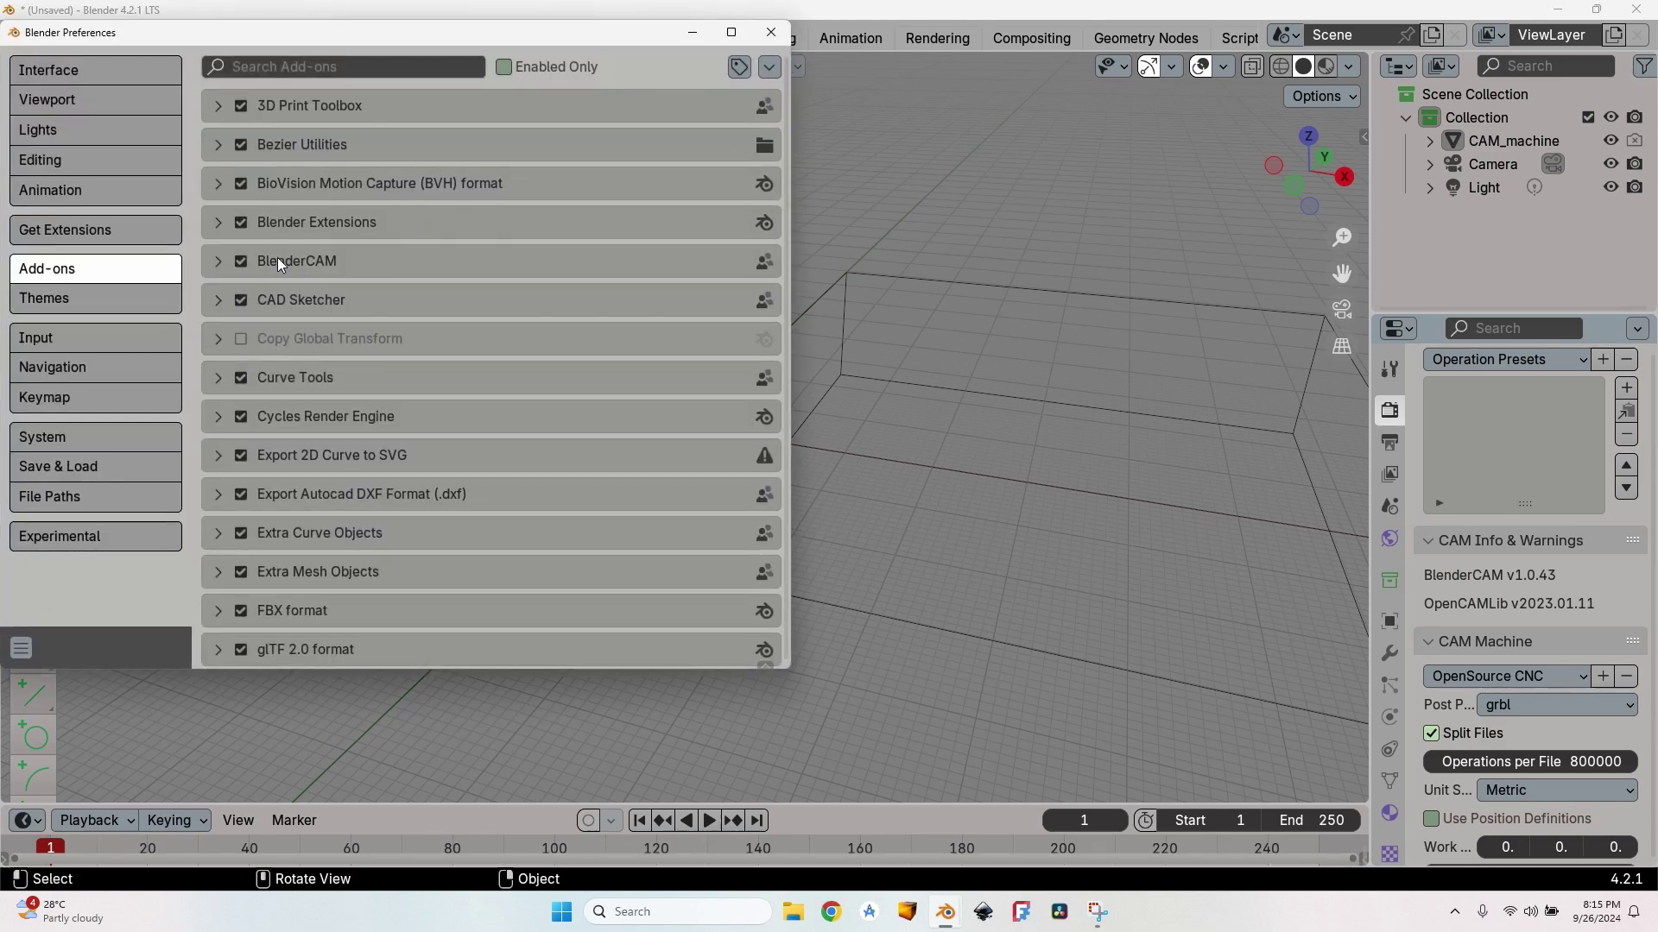
pyautogui.click(335, 69)
pyautogui.write('ble')
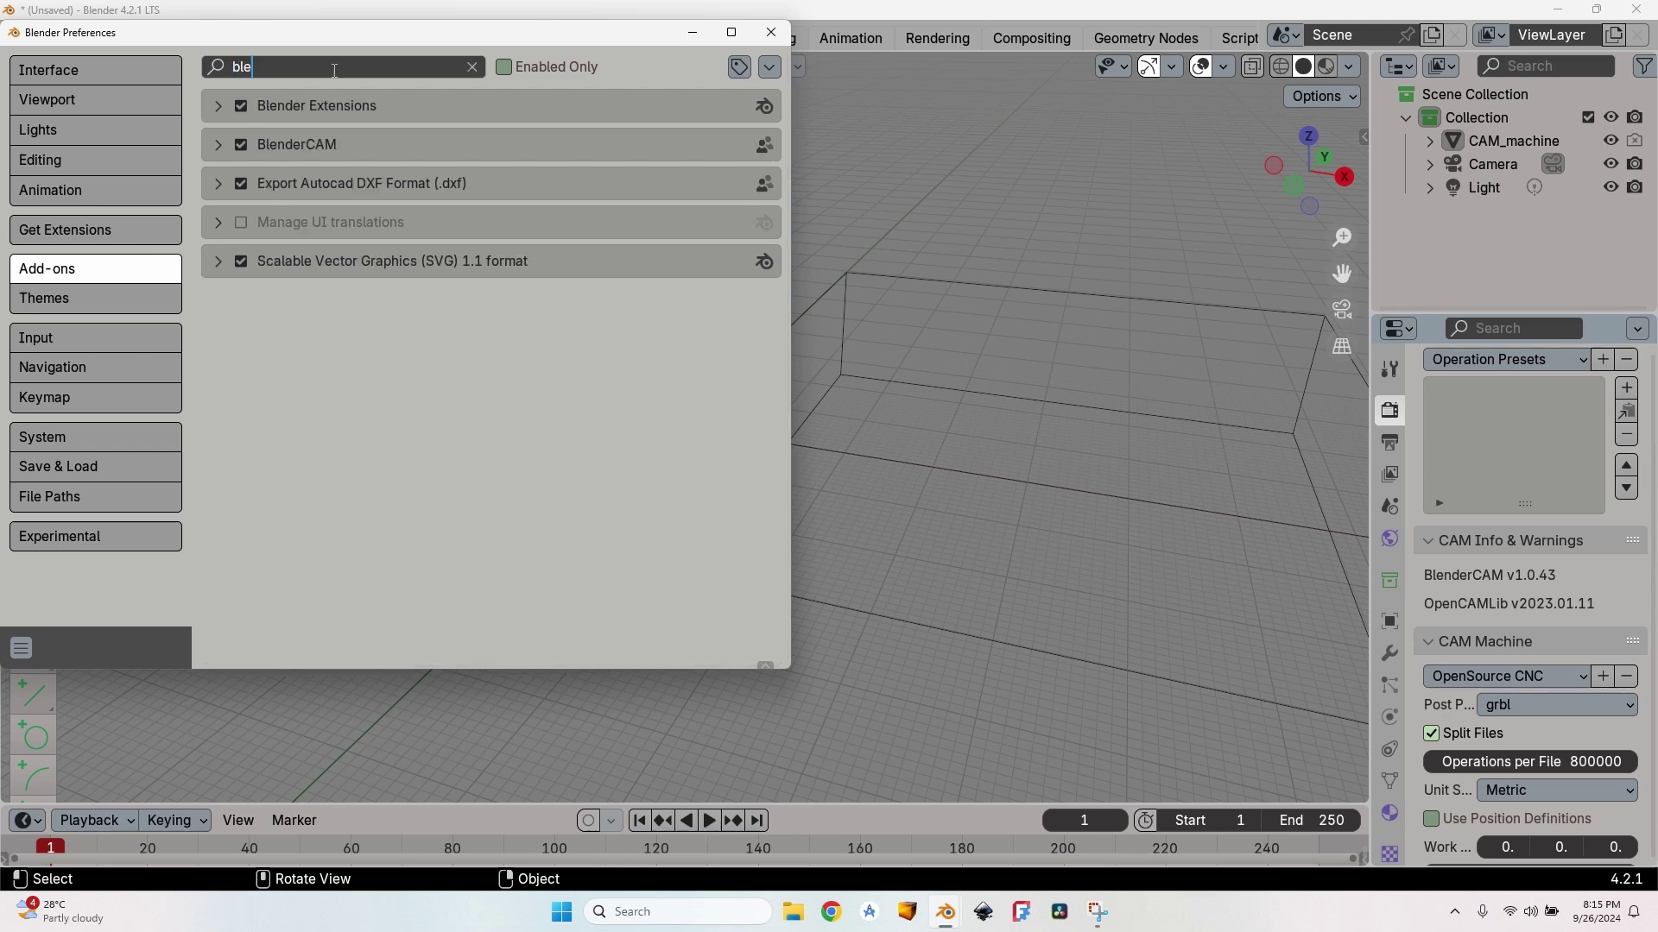
pyautogui.write('nder')
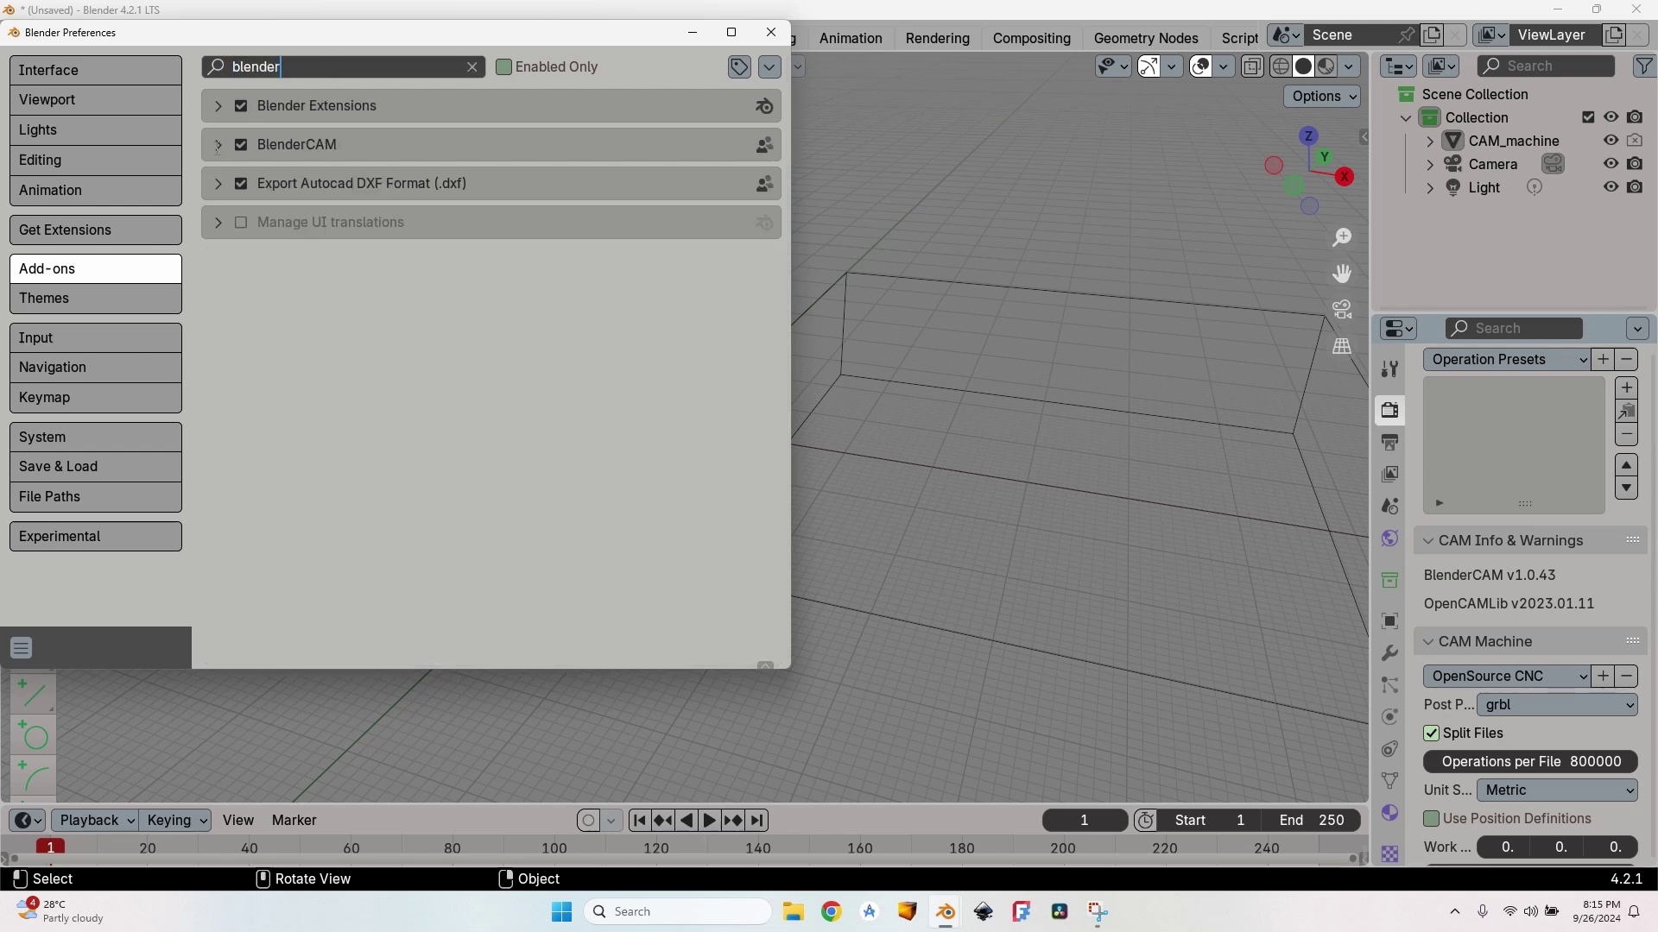
pyautogui.click(217, 145)
pyautogui.scroll(-1, 328, 497)
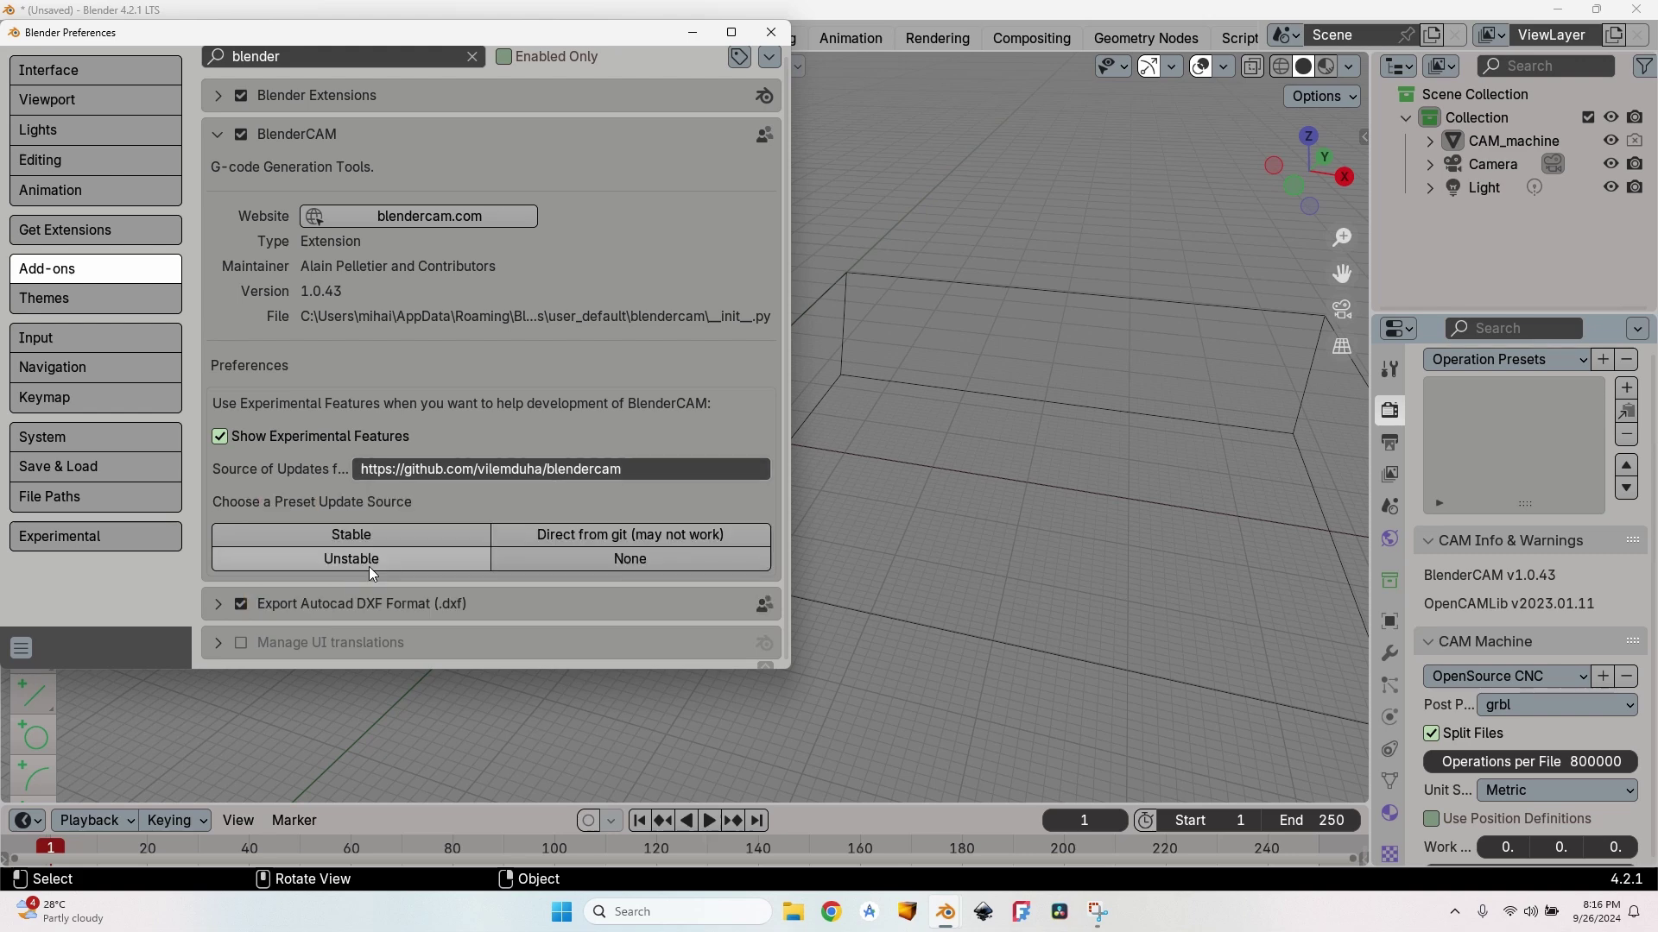
pyautogui.click(369, 566)
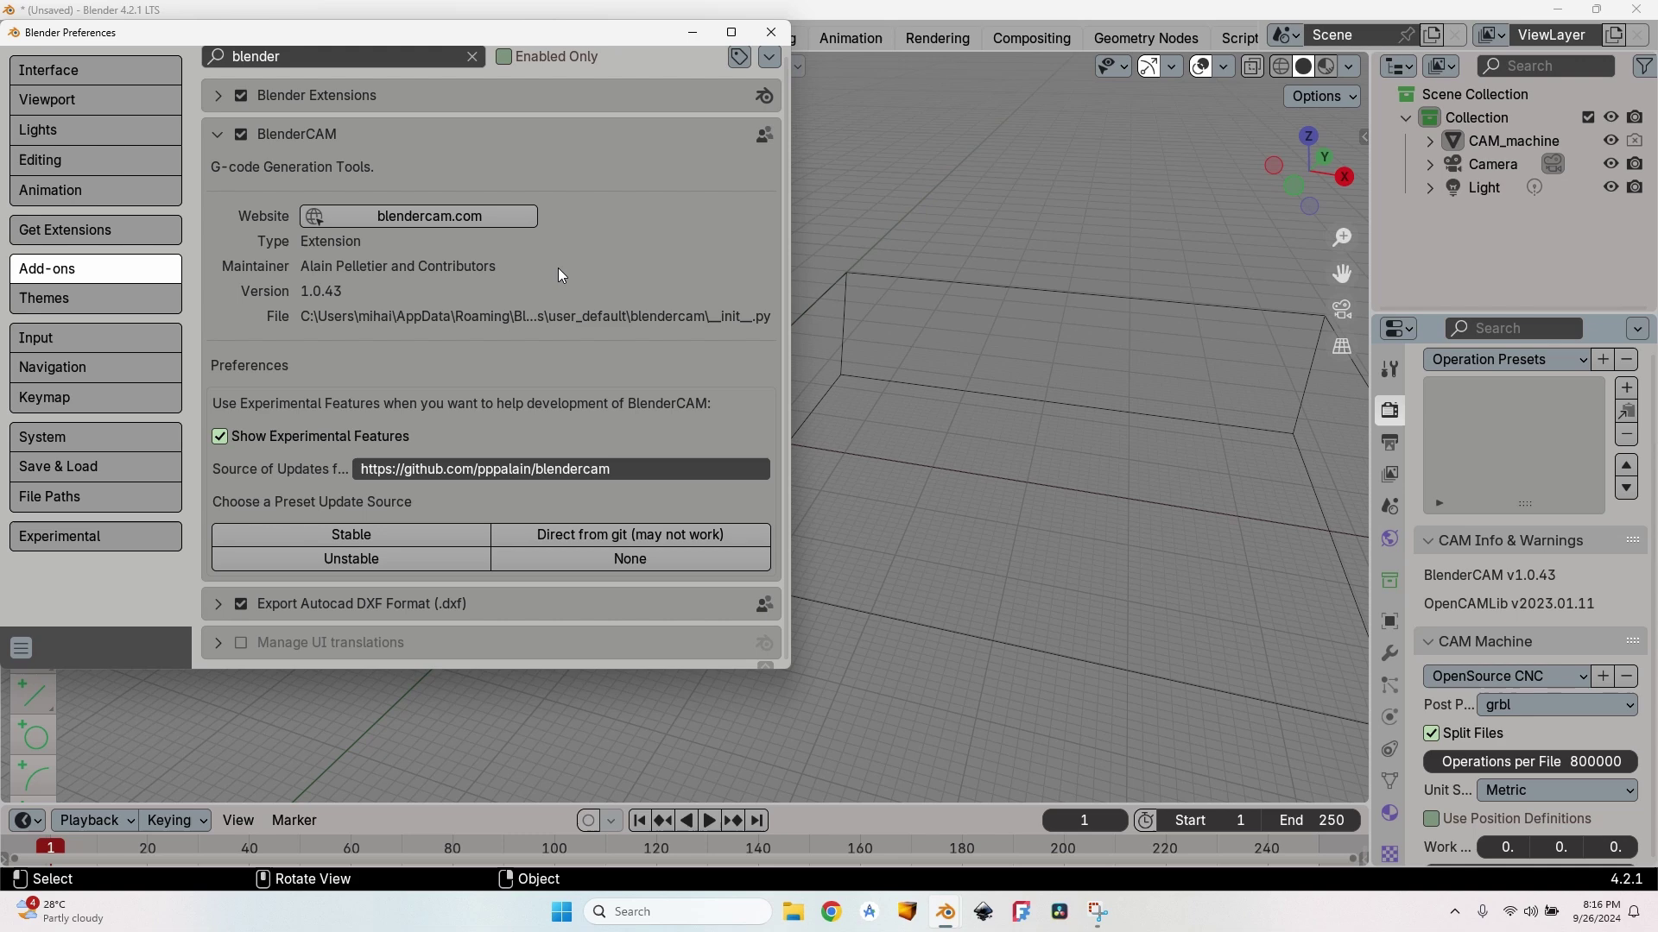
# Step: Filter the add-on list to enabled ones only and close the Preferences window
pyautogui.click(503, 56)
pyautogui.moveTo(602, 33); pyautogui.dragTo(625, 128)
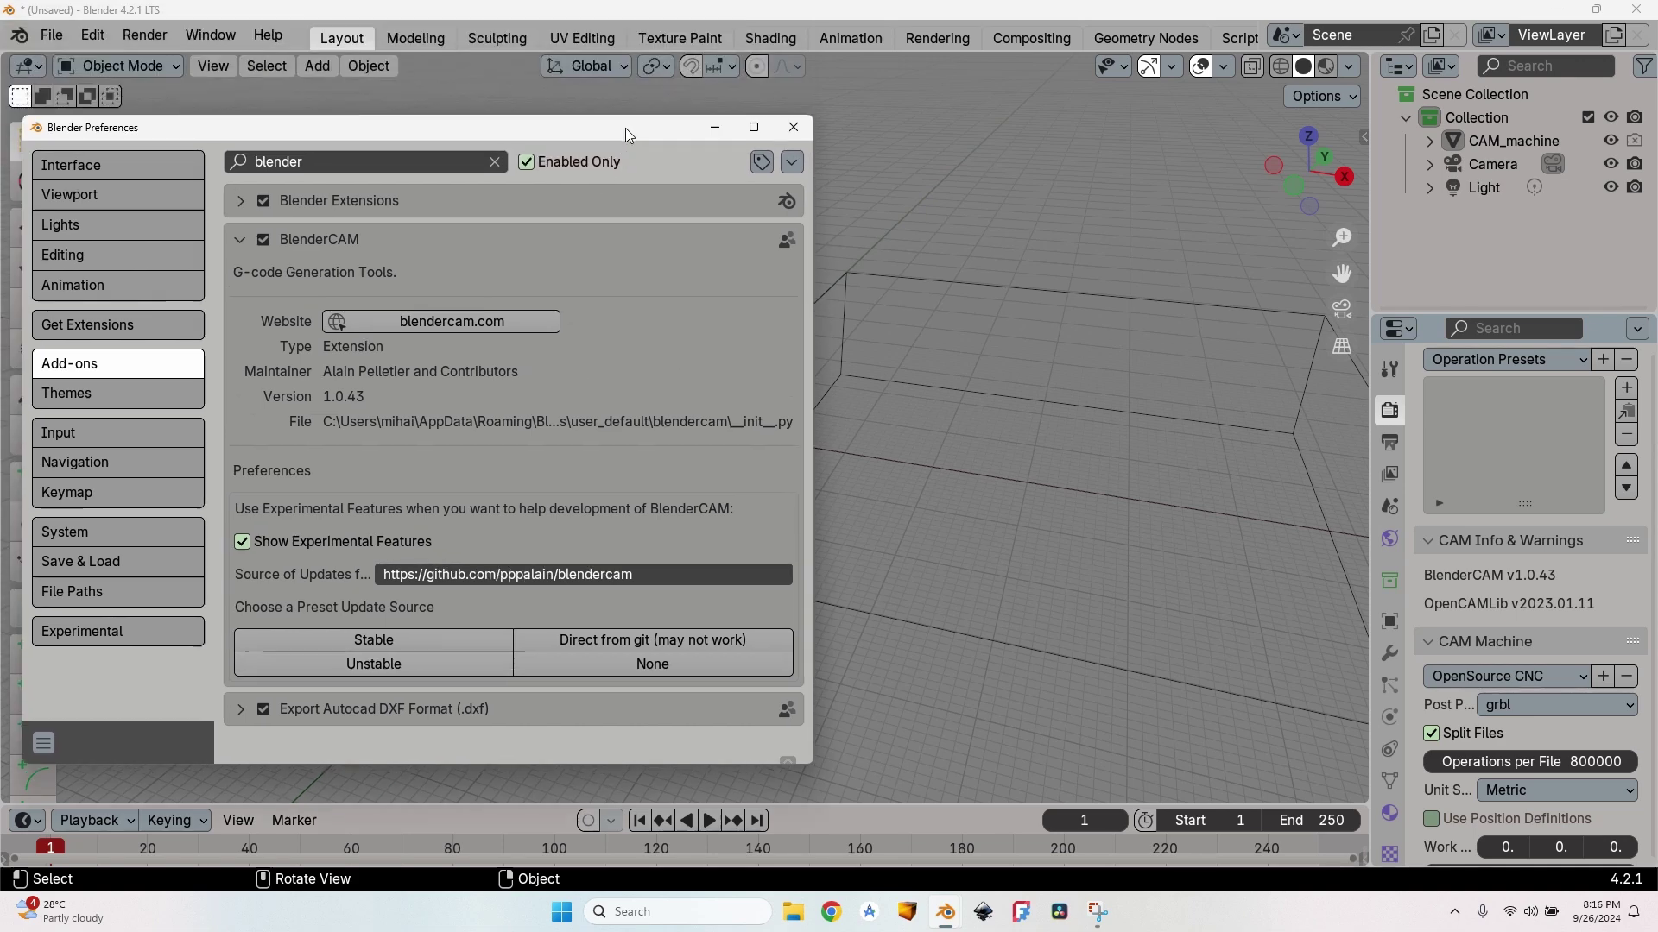
pyautogui.click(793, 127)
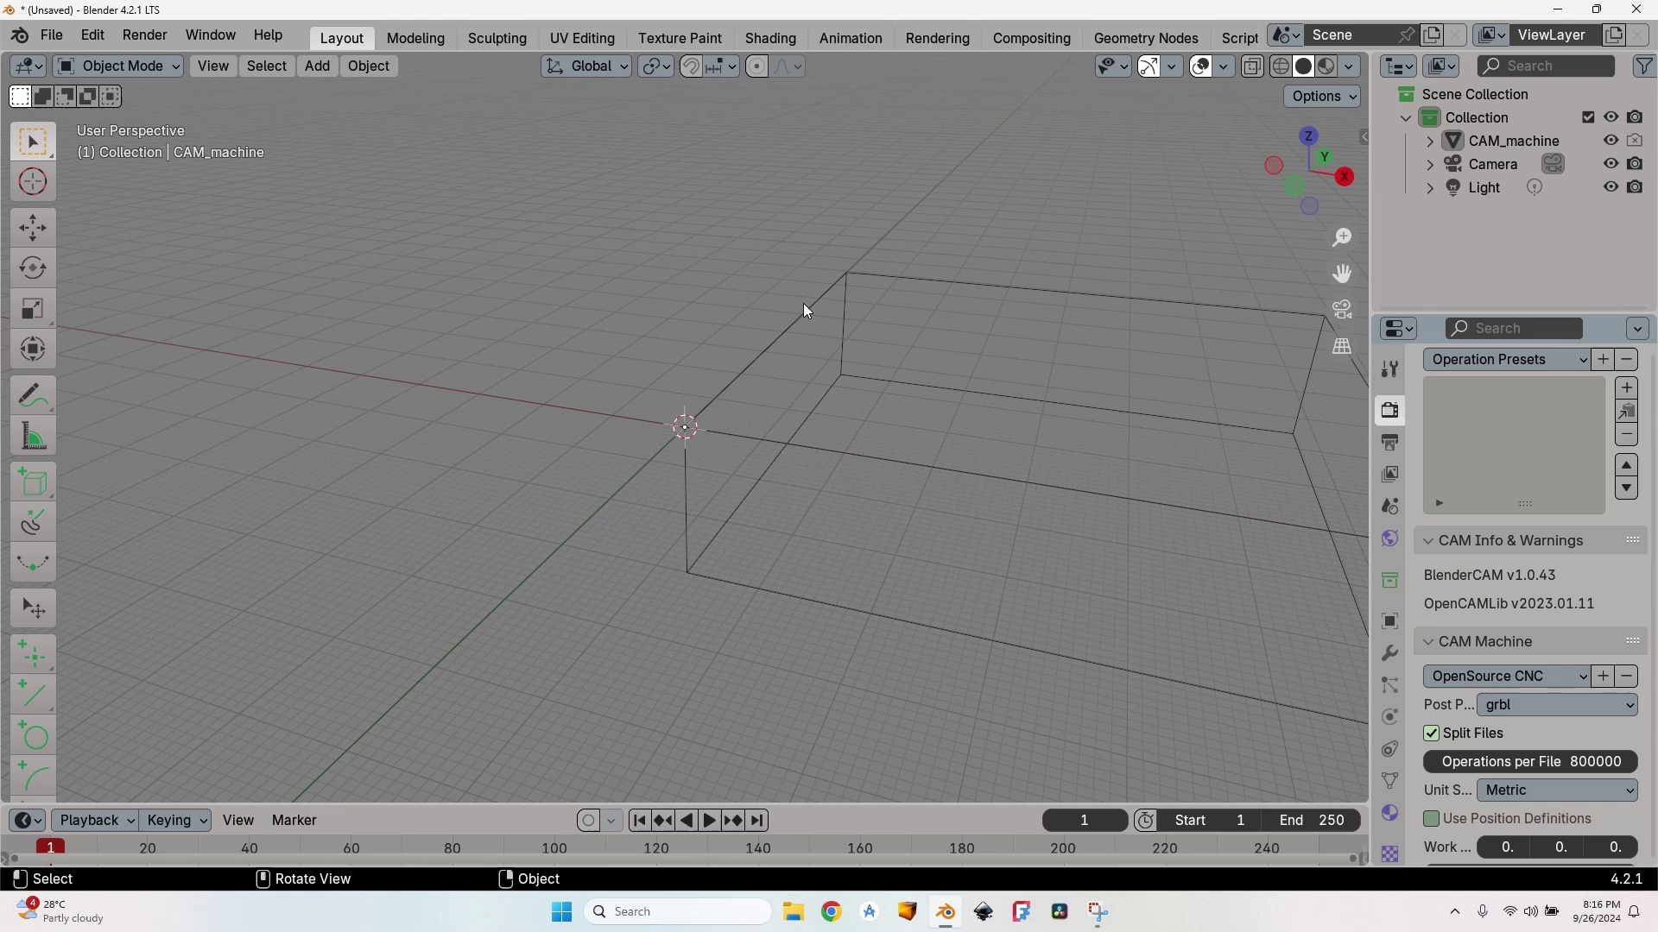
pyautogui.scroll(10, 1531, 394)
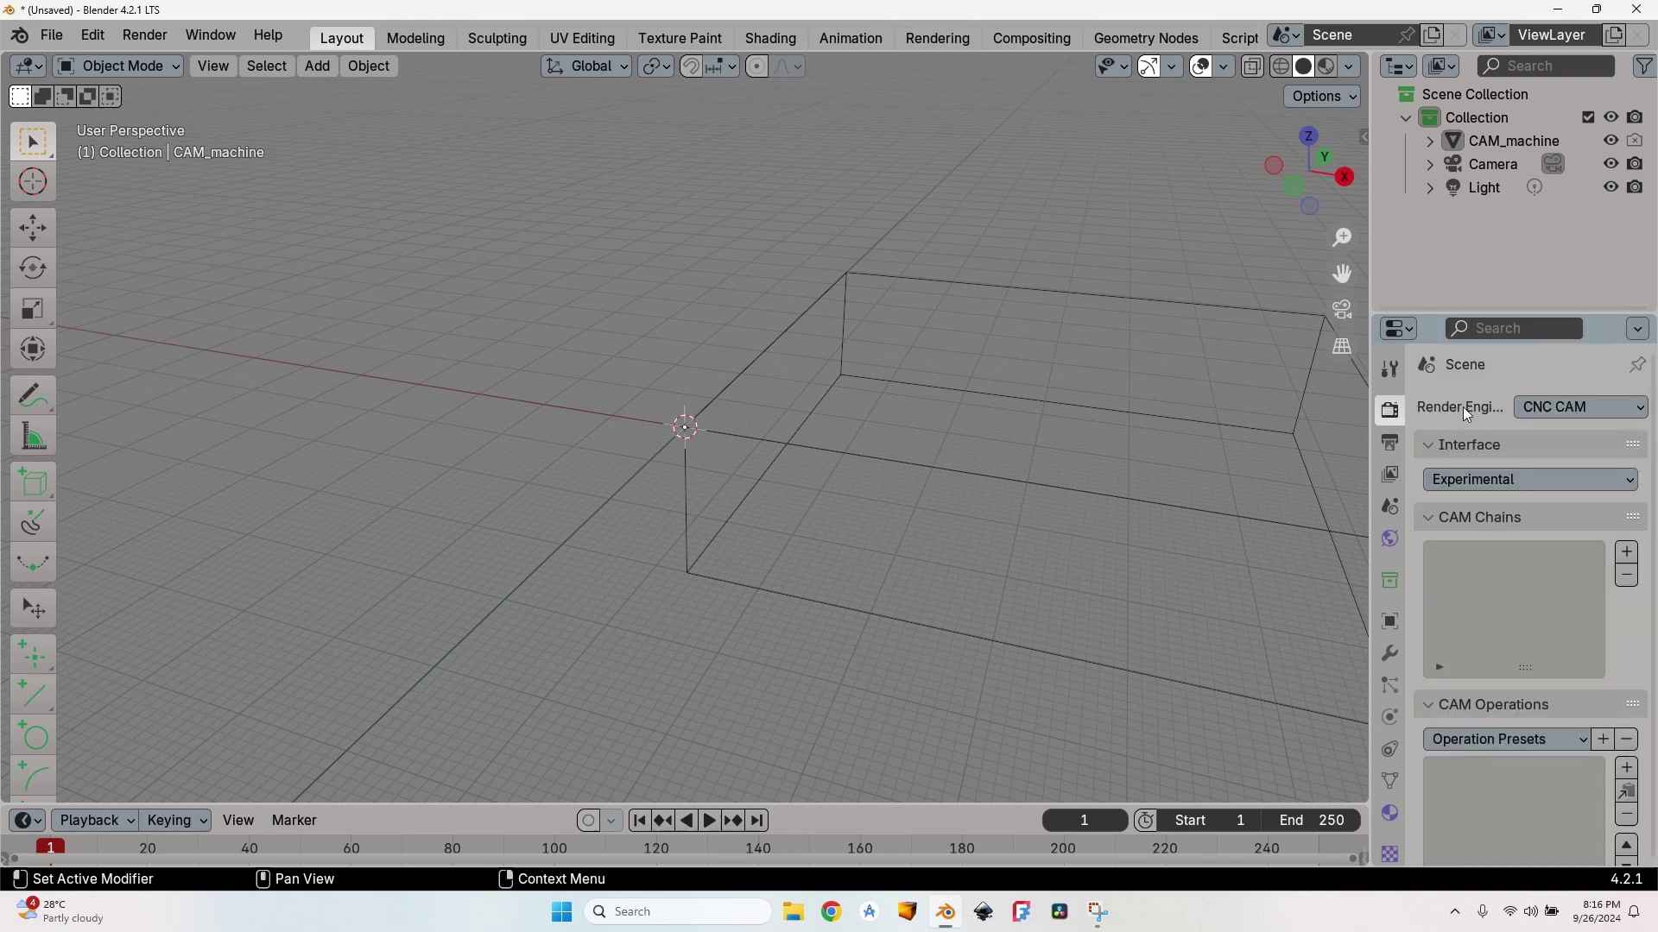
pyautogui.scroll(-7, 1467, 457)
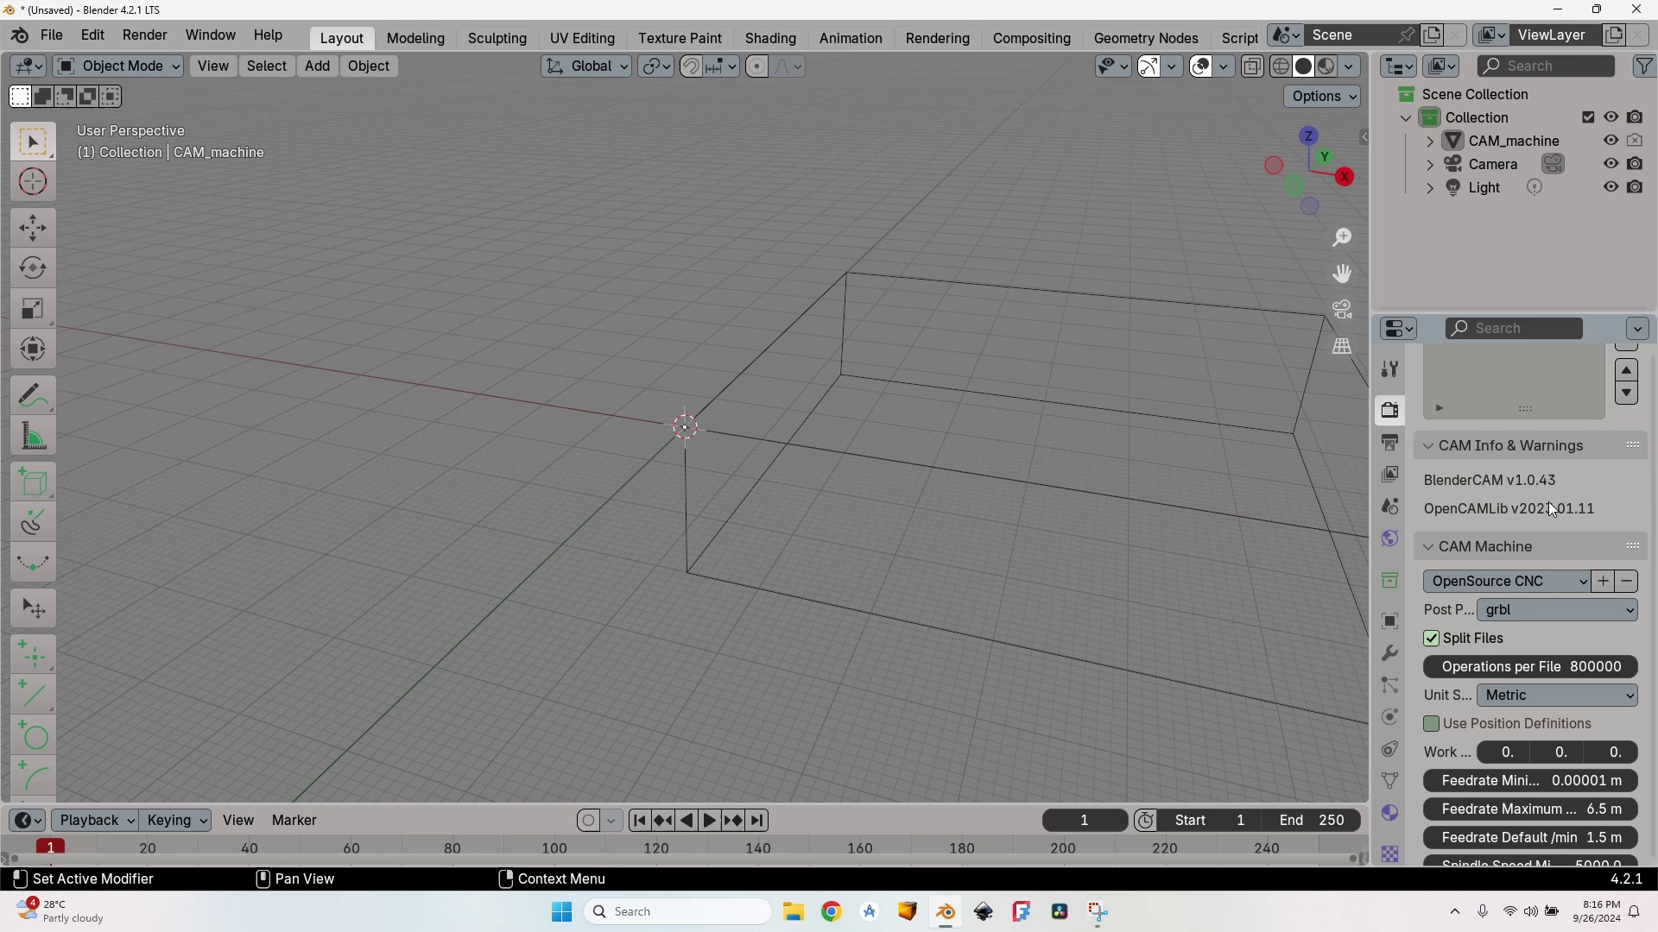
pyautogui.scroll(6, 1552, 509)
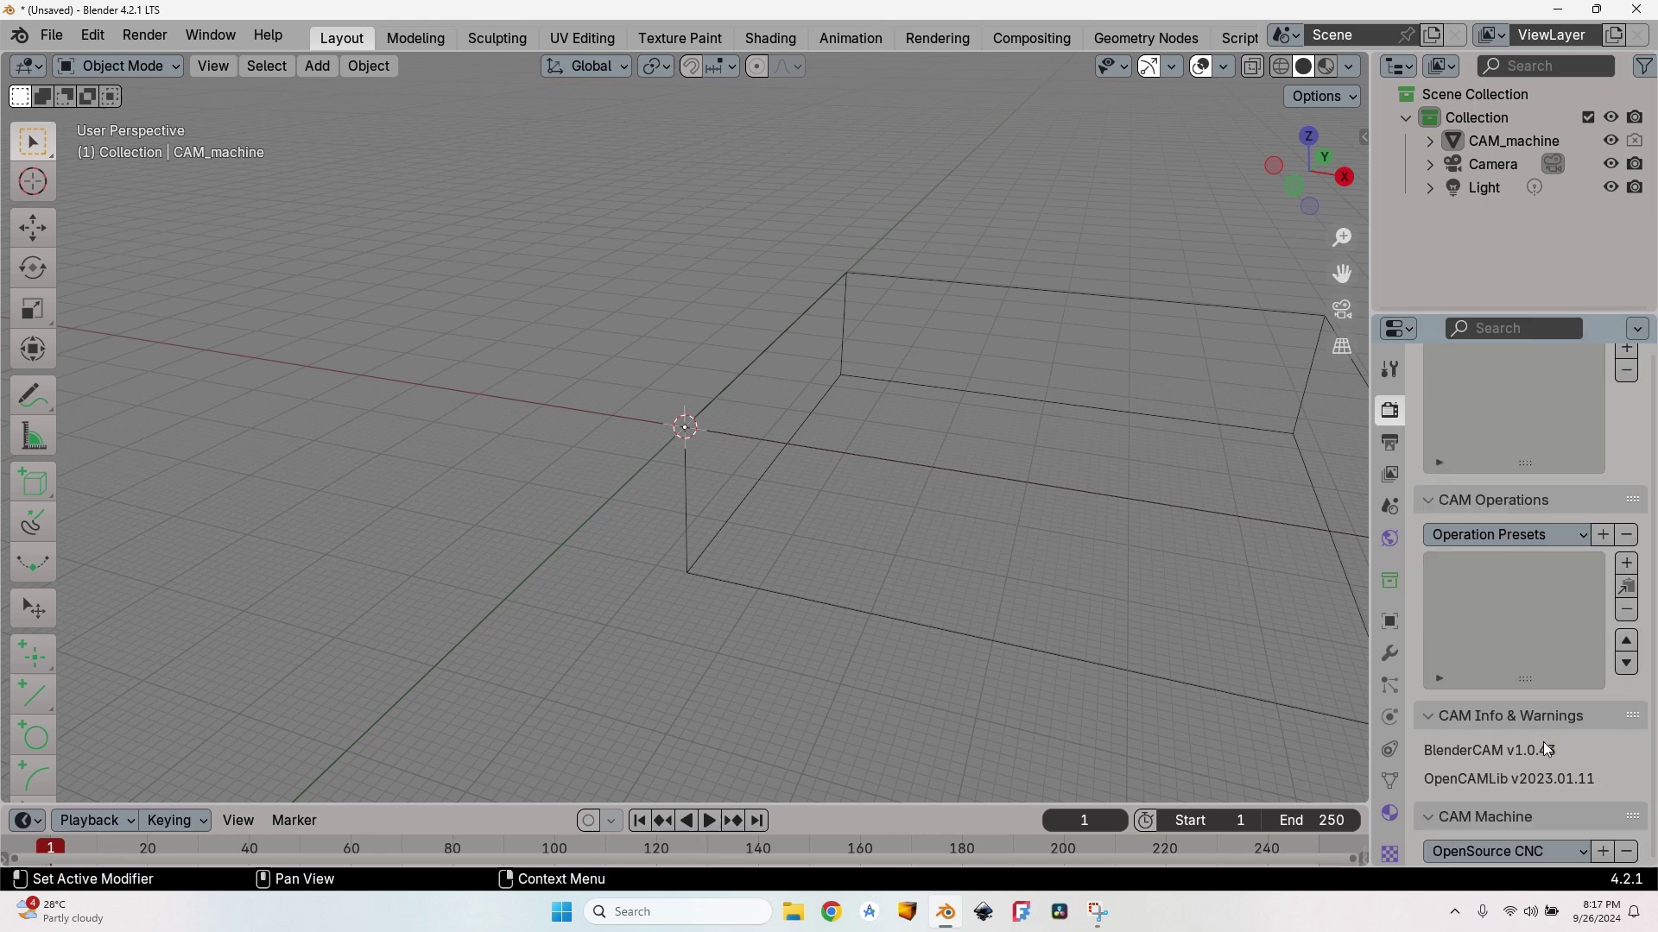
# Step: Uninstall the BlenderCAM extension found by searching 'cam', then switch to the browser
pyautogui.click(92, 35)
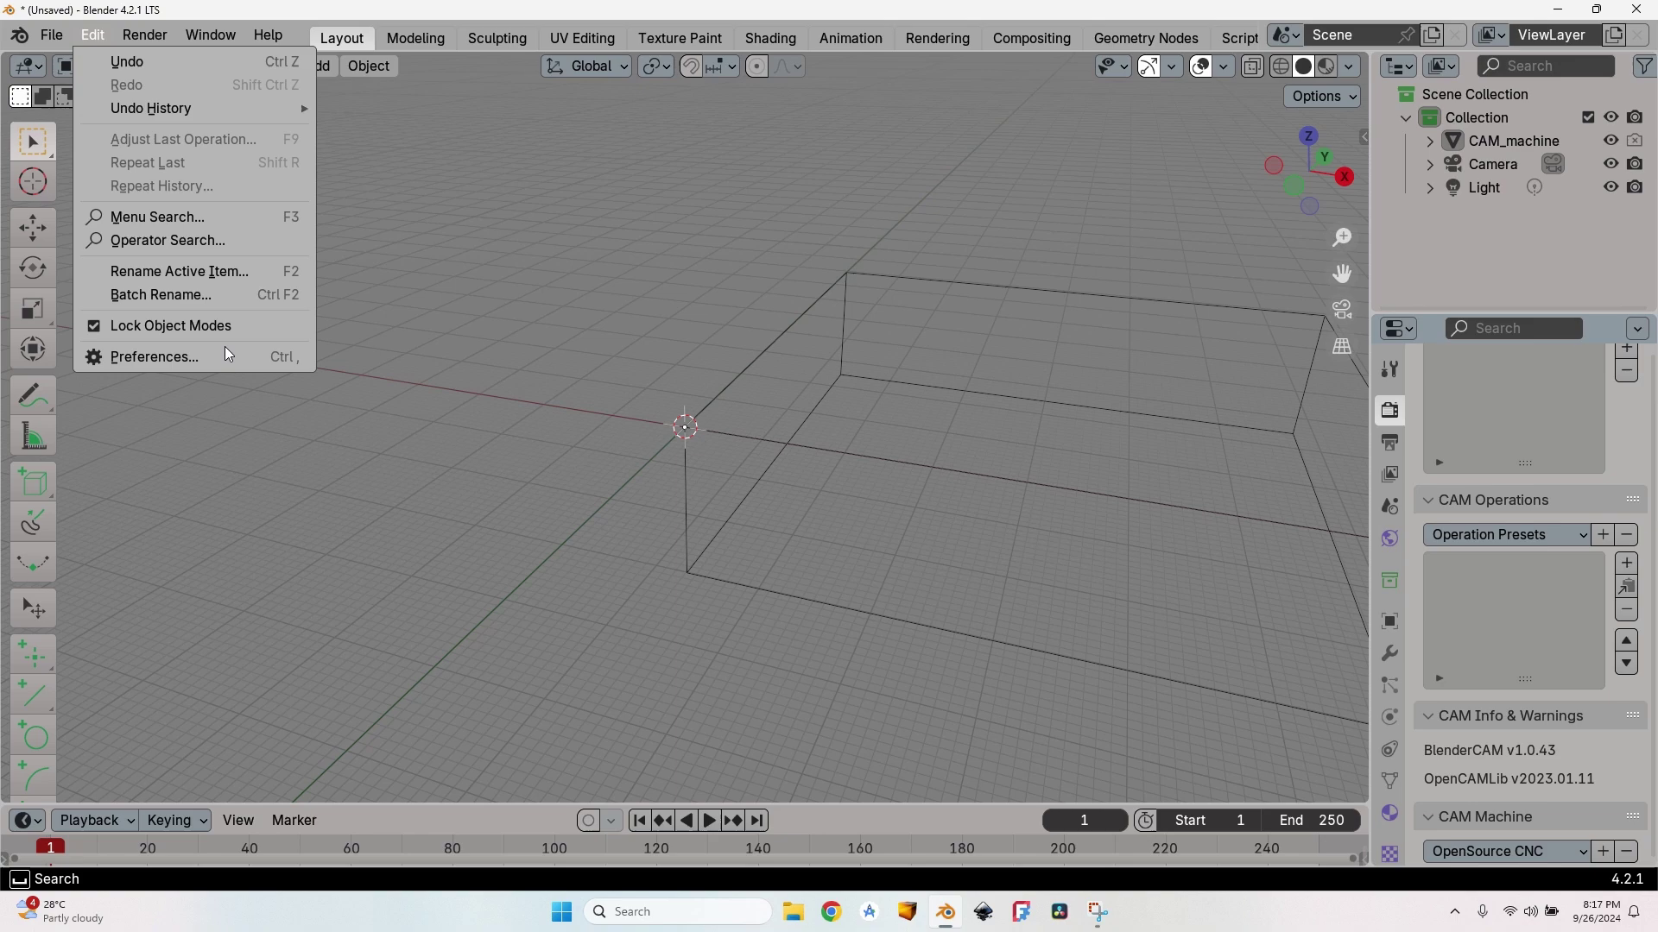
pyautogui.click(259, 356)
pyautogui.click(80, 268)
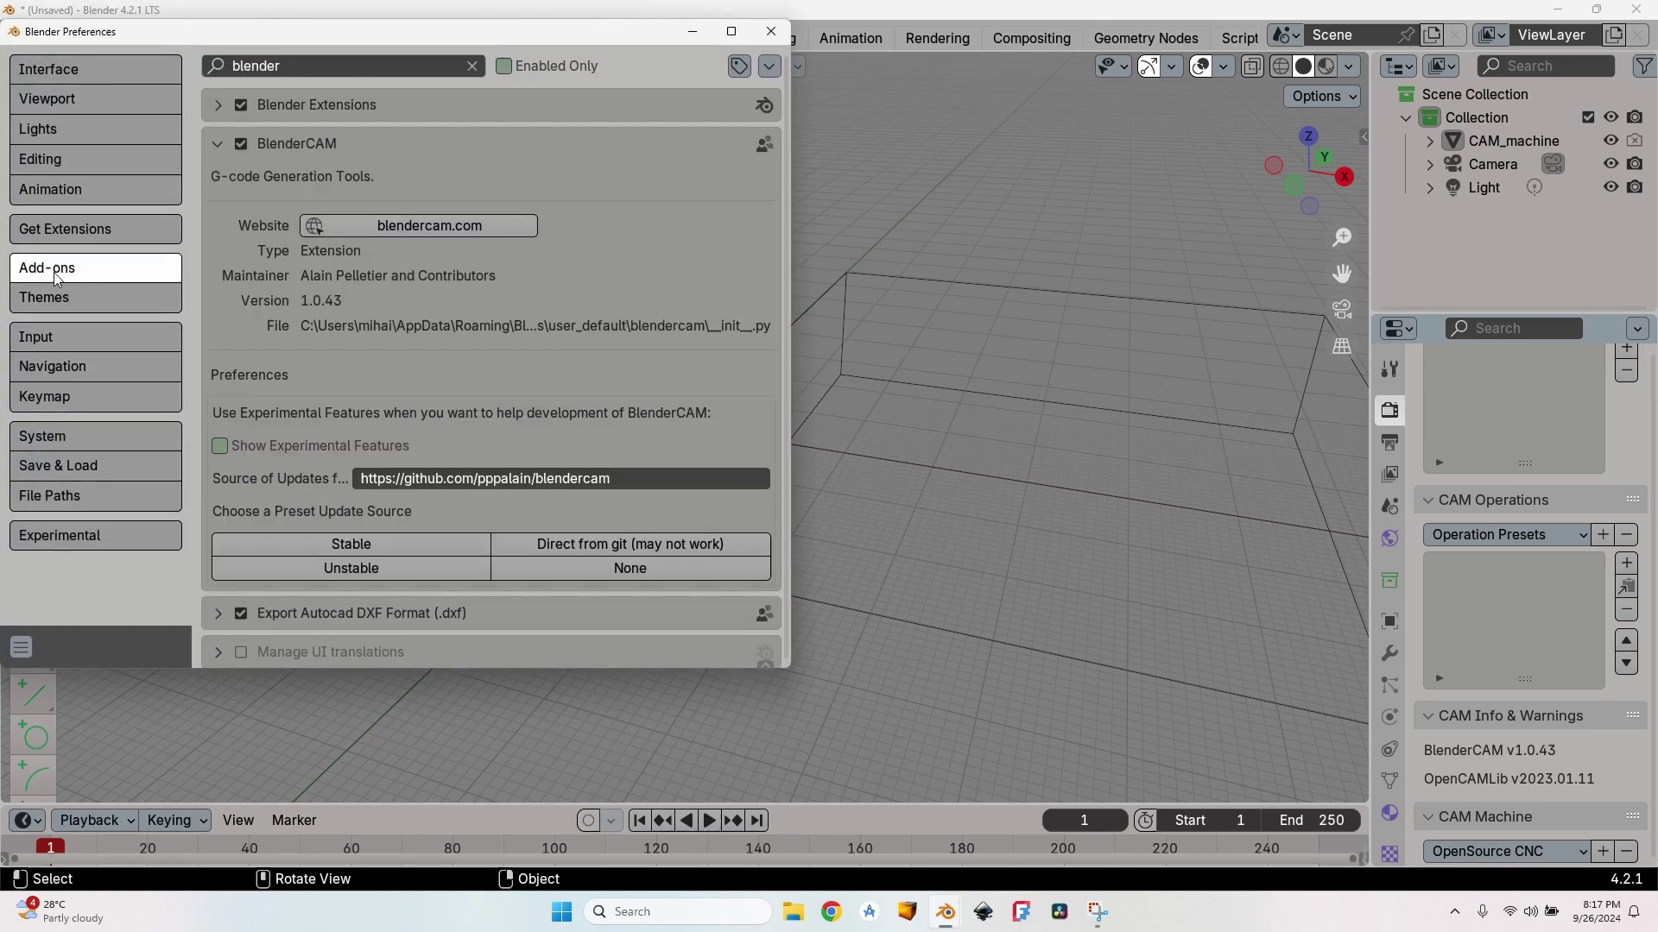
pyautogui.click(101, 230)
pyautogui.click(322, 62)
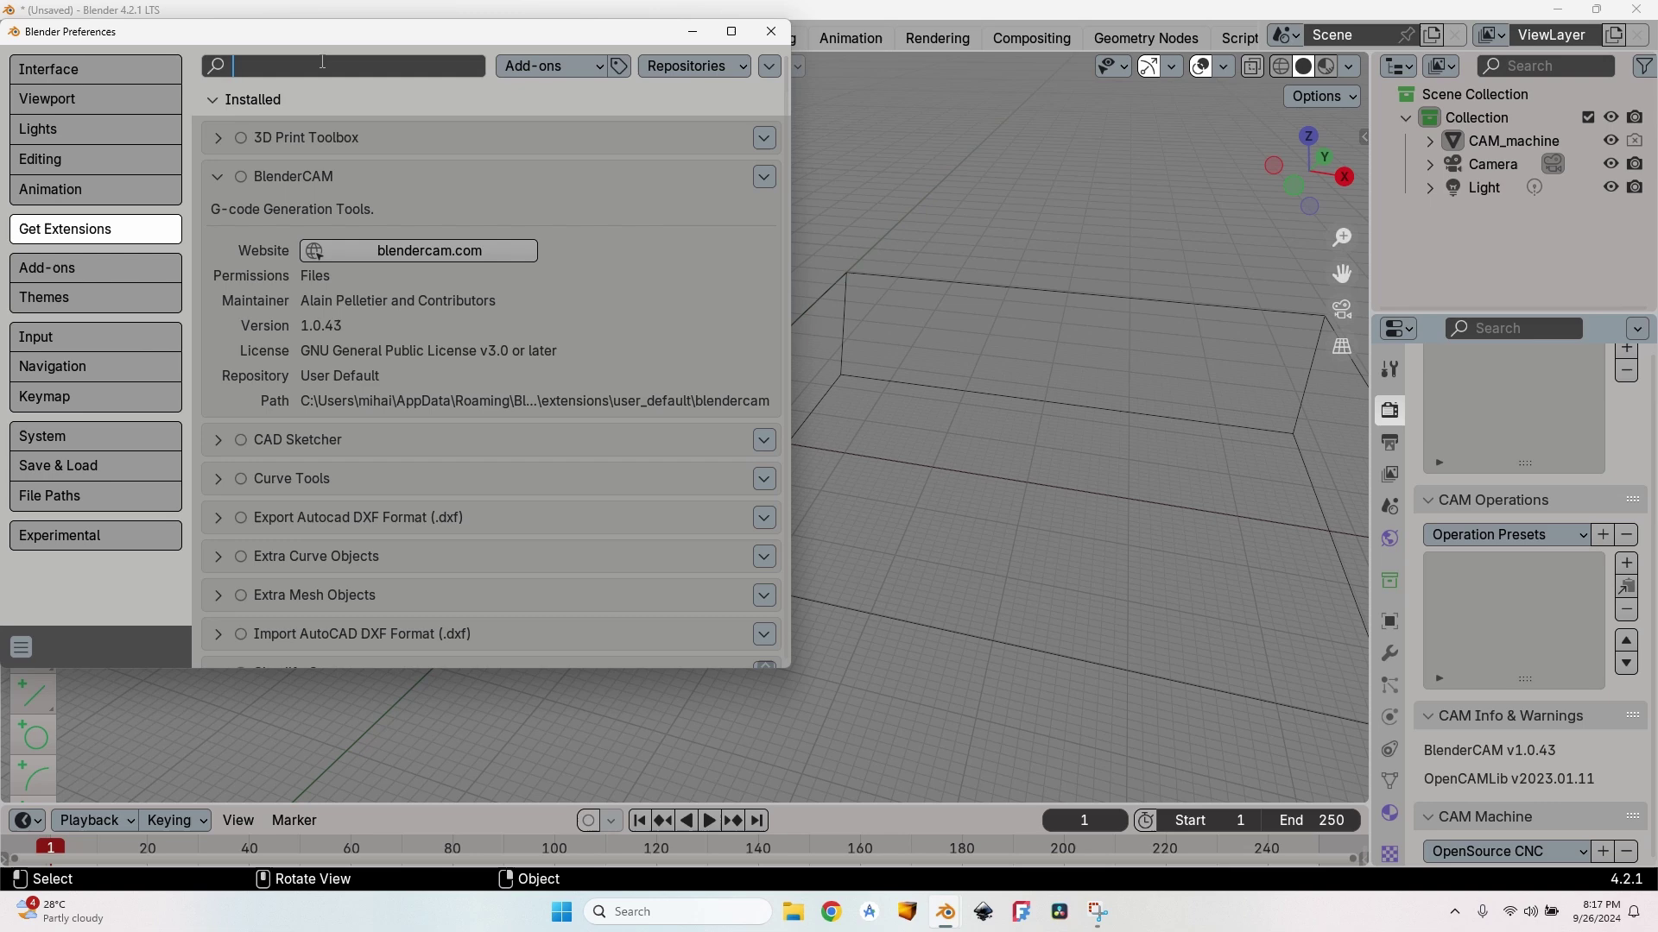
pyautogui.write('cam')
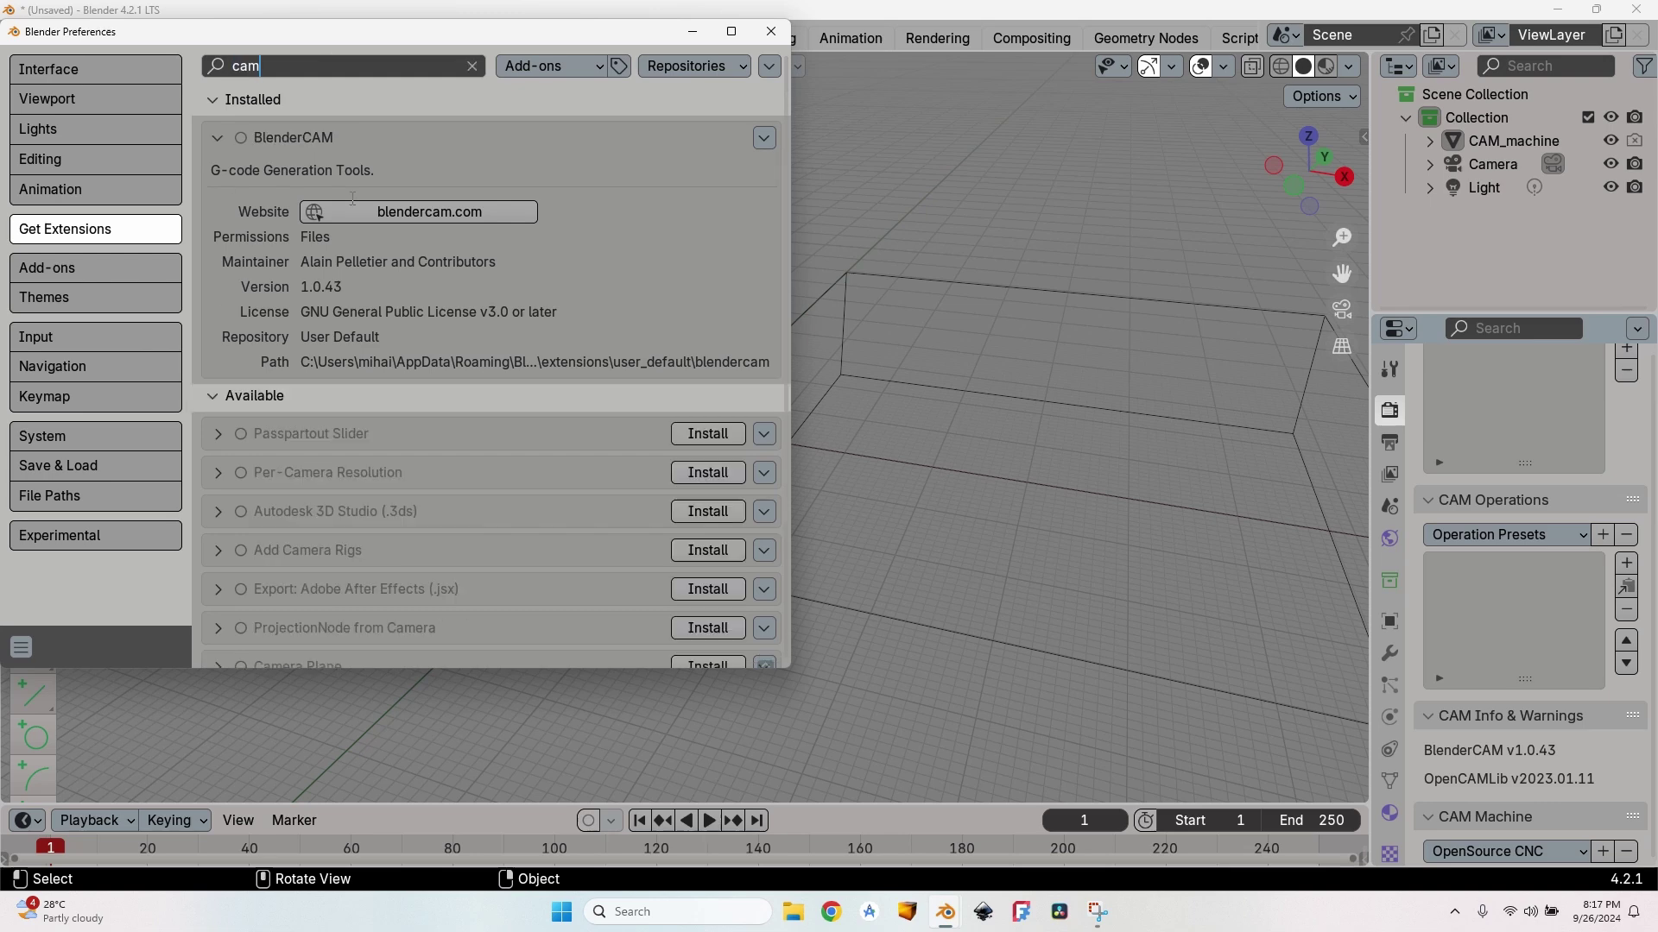
pyautogui.click(764, 137)
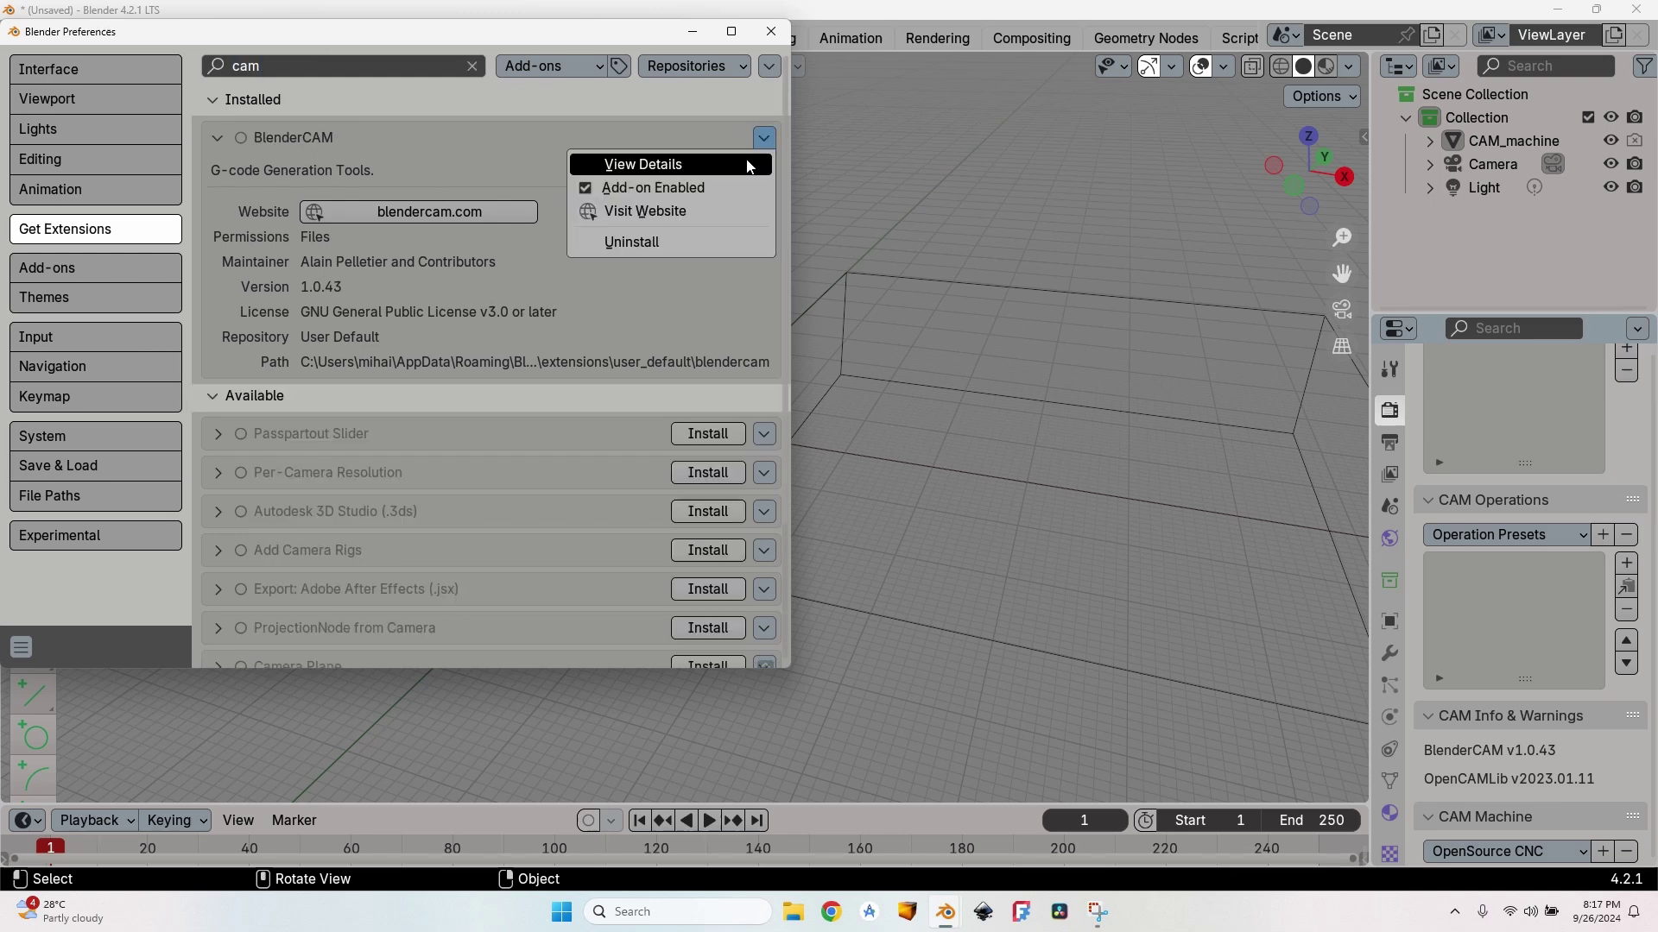
pyautogui.click(648, 243)
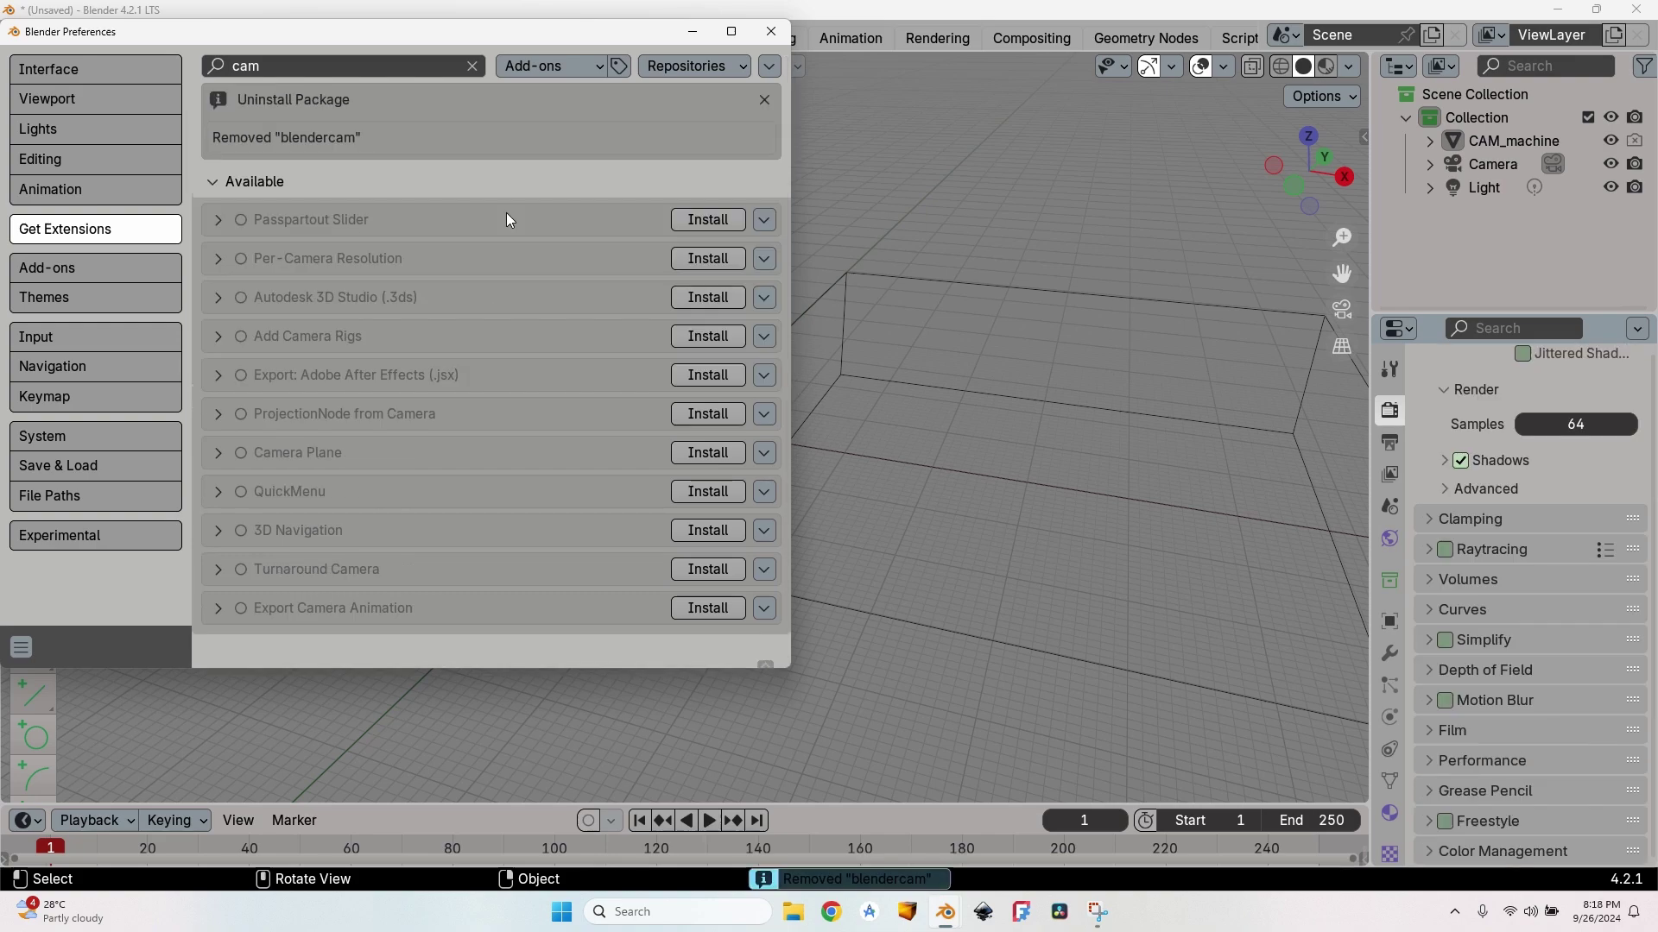
pyautogui.hotkey('alt', 'Tab')
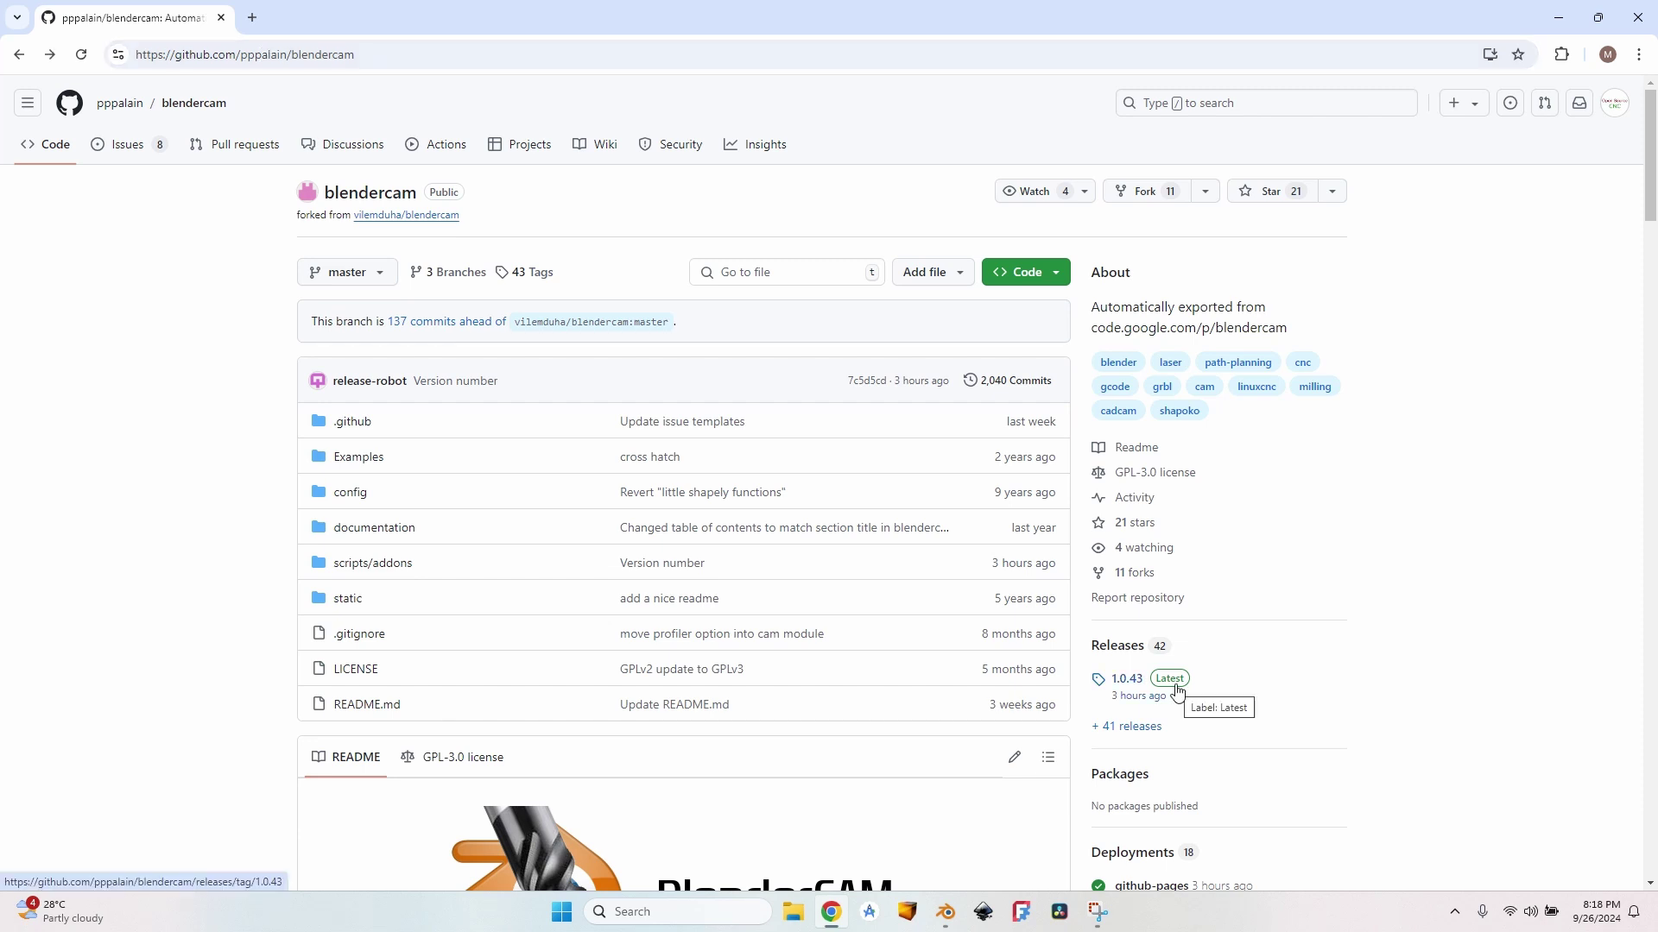
# Step: Download the 22.6 MB blendercam.zip asset from the 1.0.43 release page
pyautogui.click(1149, 691)
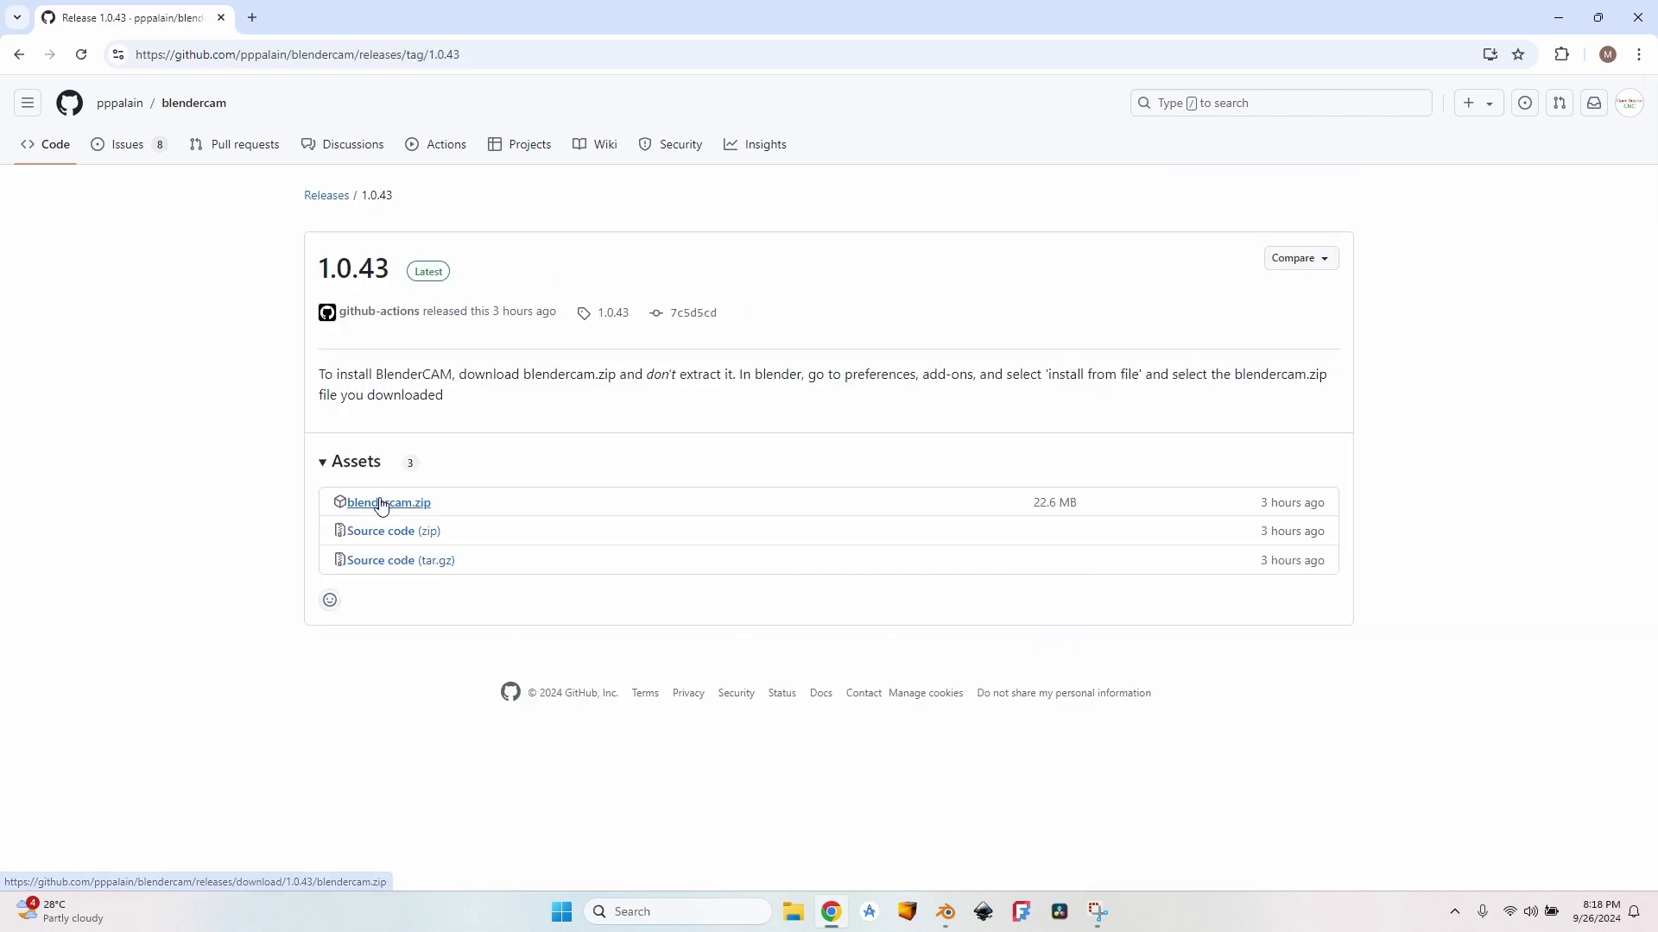
pyautogui.click(411, 511)
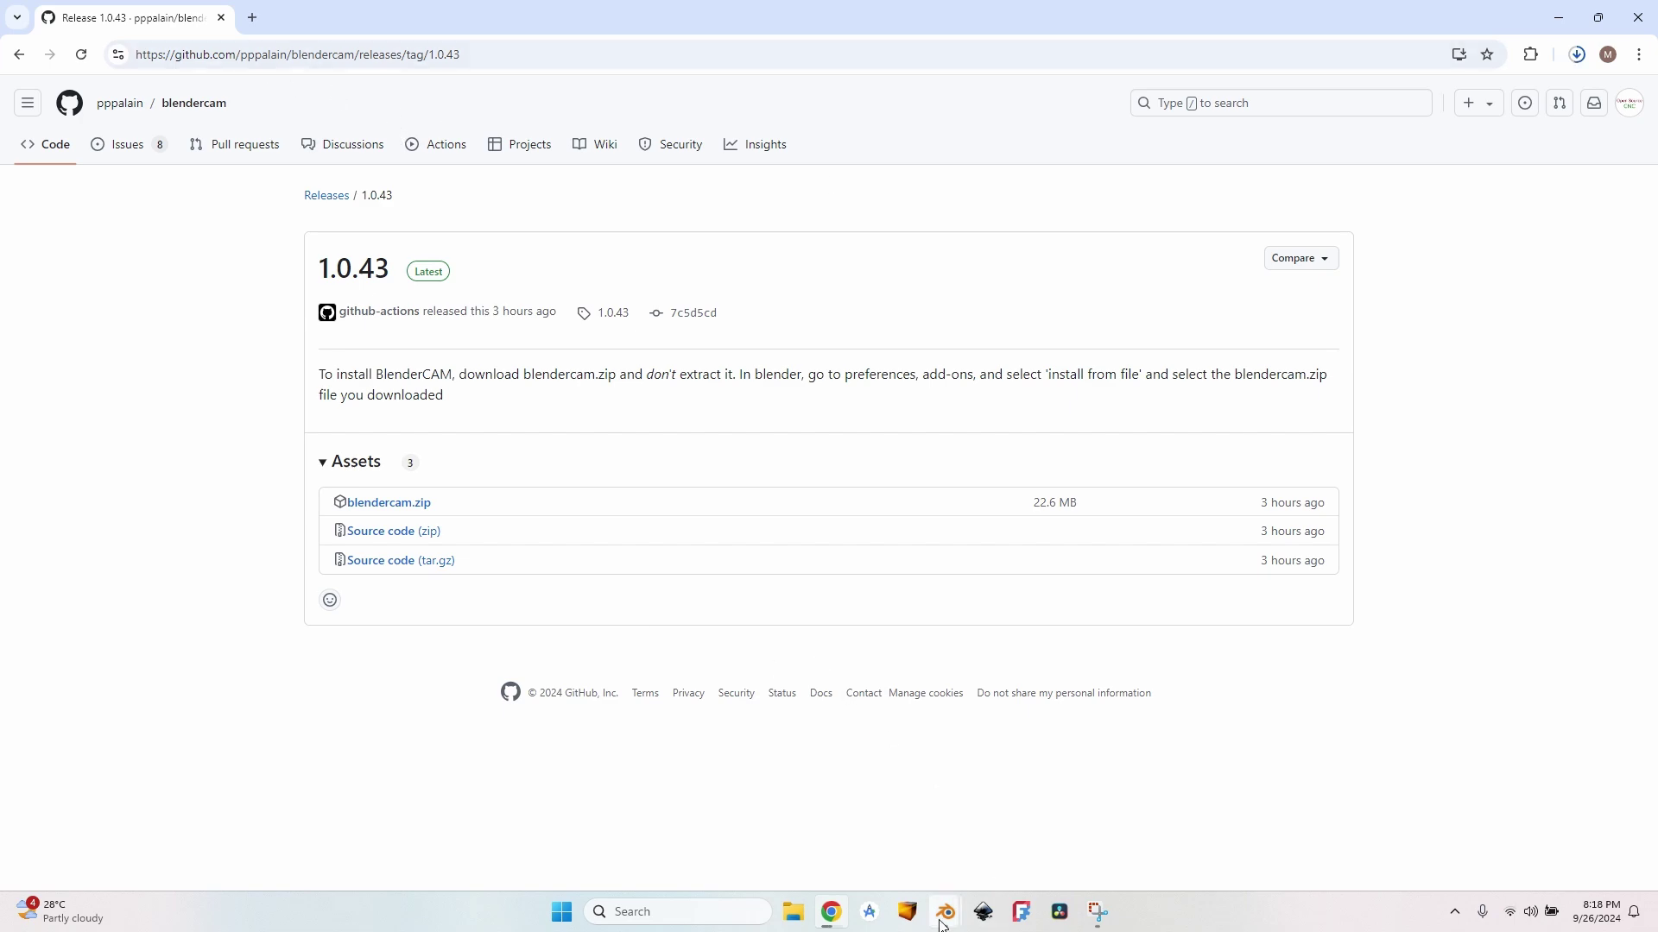
# Step: Install BlenderCAM from the downloaded blendercam (3).zip and close Preferences
pyautogui.moveTo(946, 912)
pyautogui.click(905, 839)
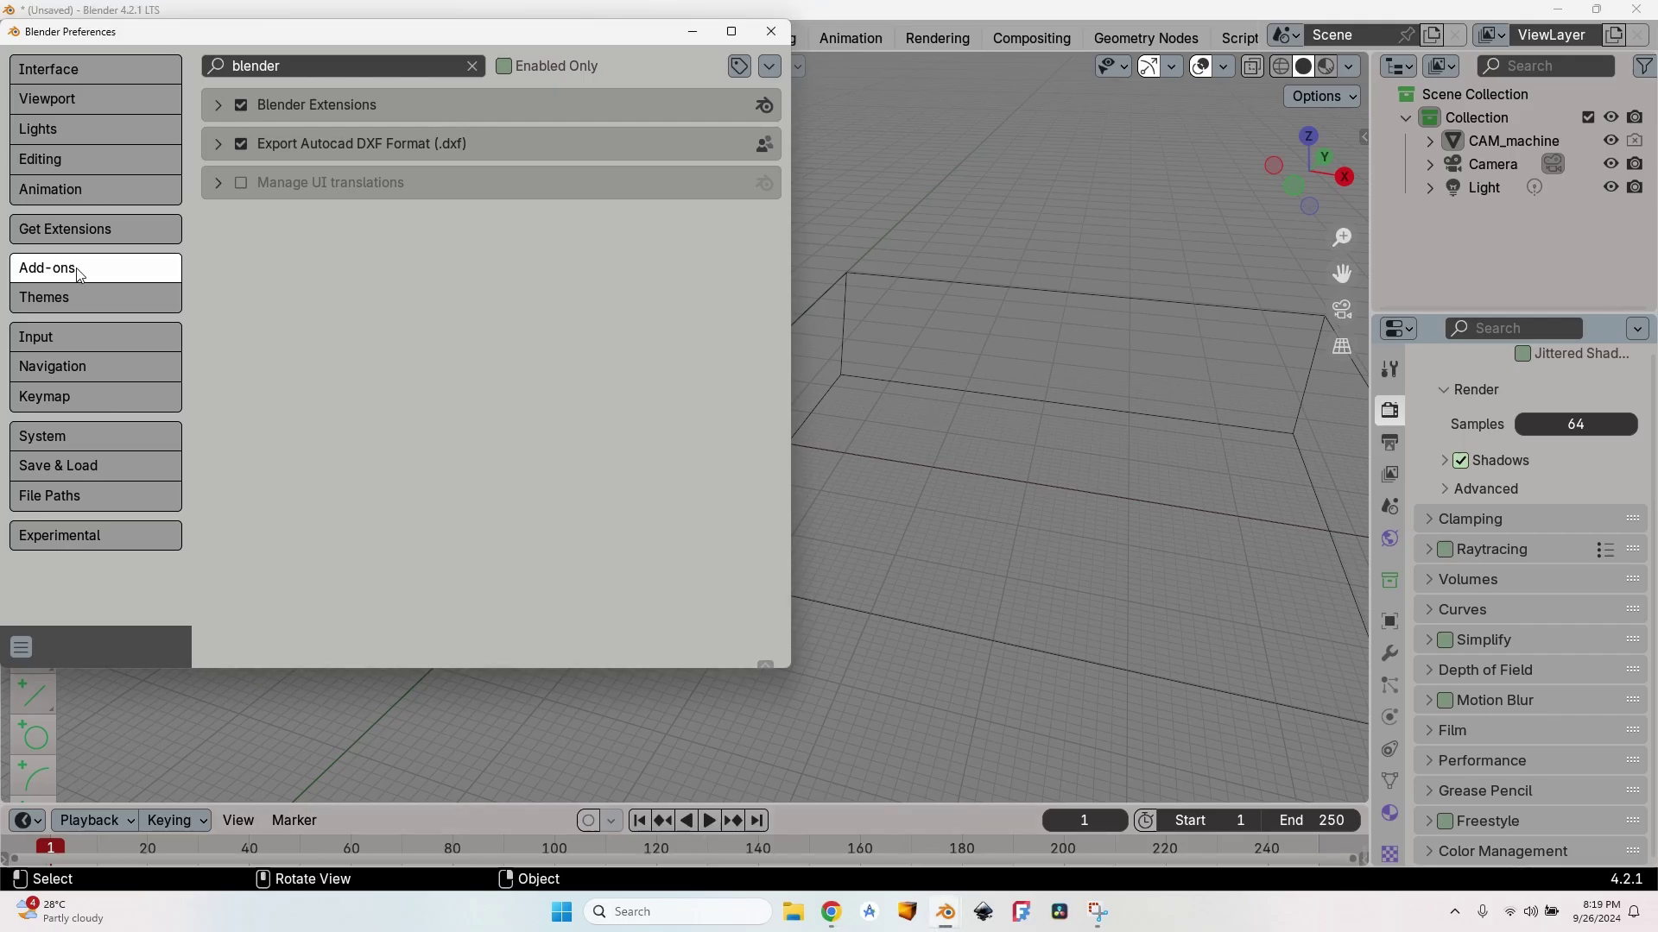
pyautogui.click(768, 66)
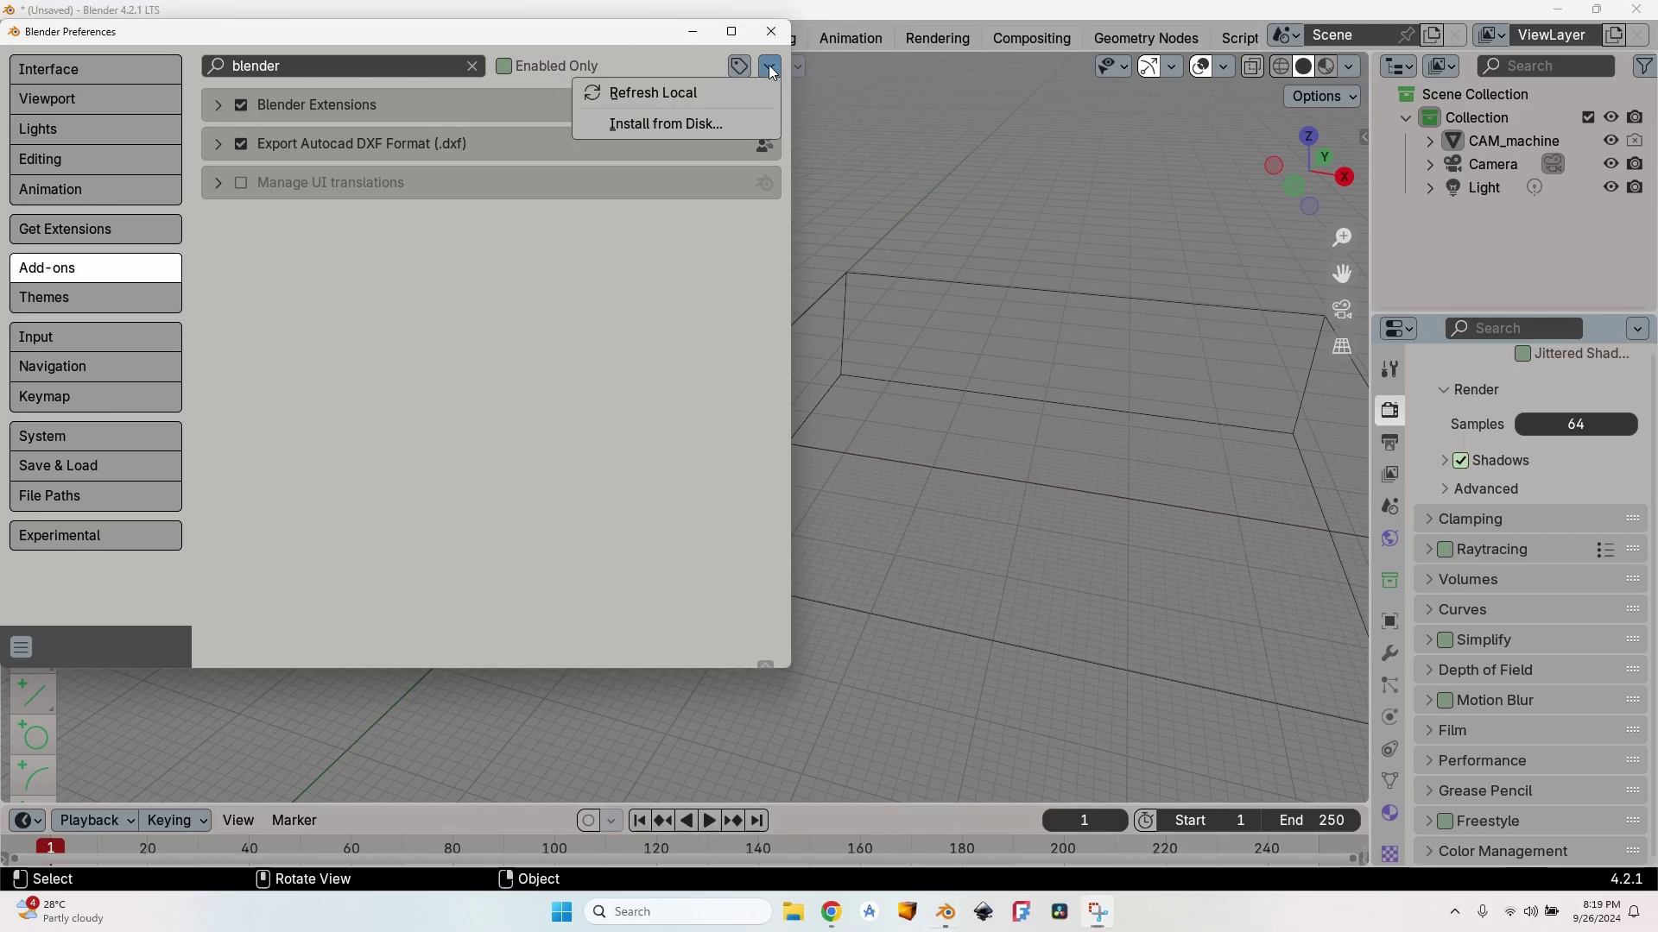
pyautogui.click(691, 126)
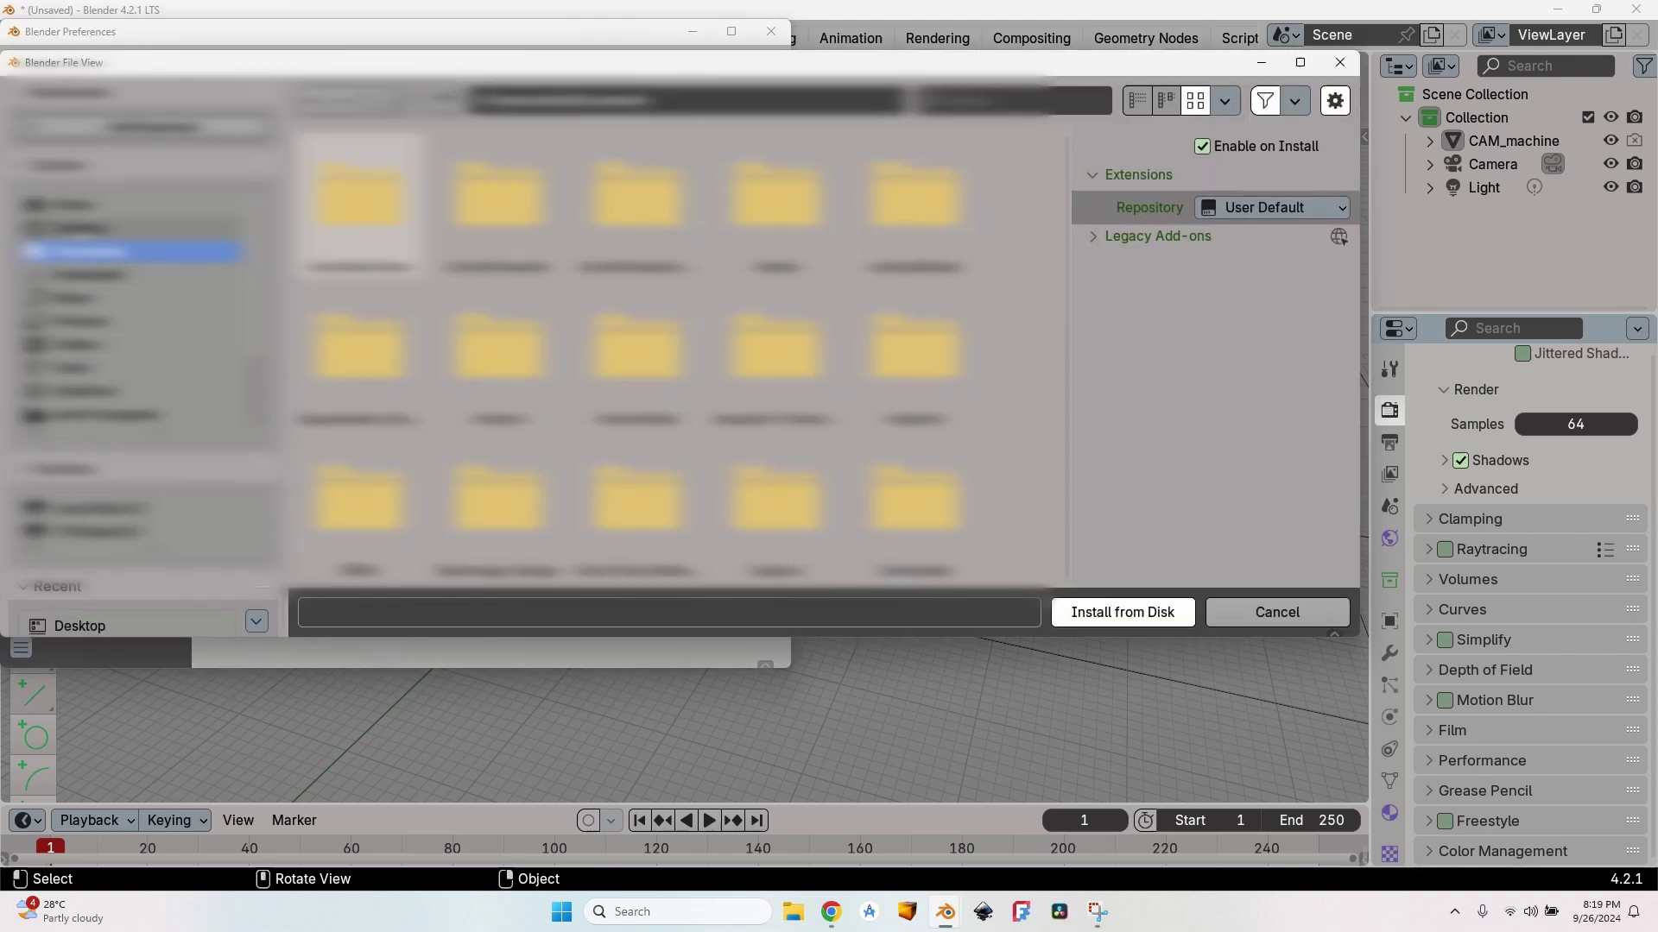
pyautogui.click(91, 275)
pyautogui.click(915, 207)
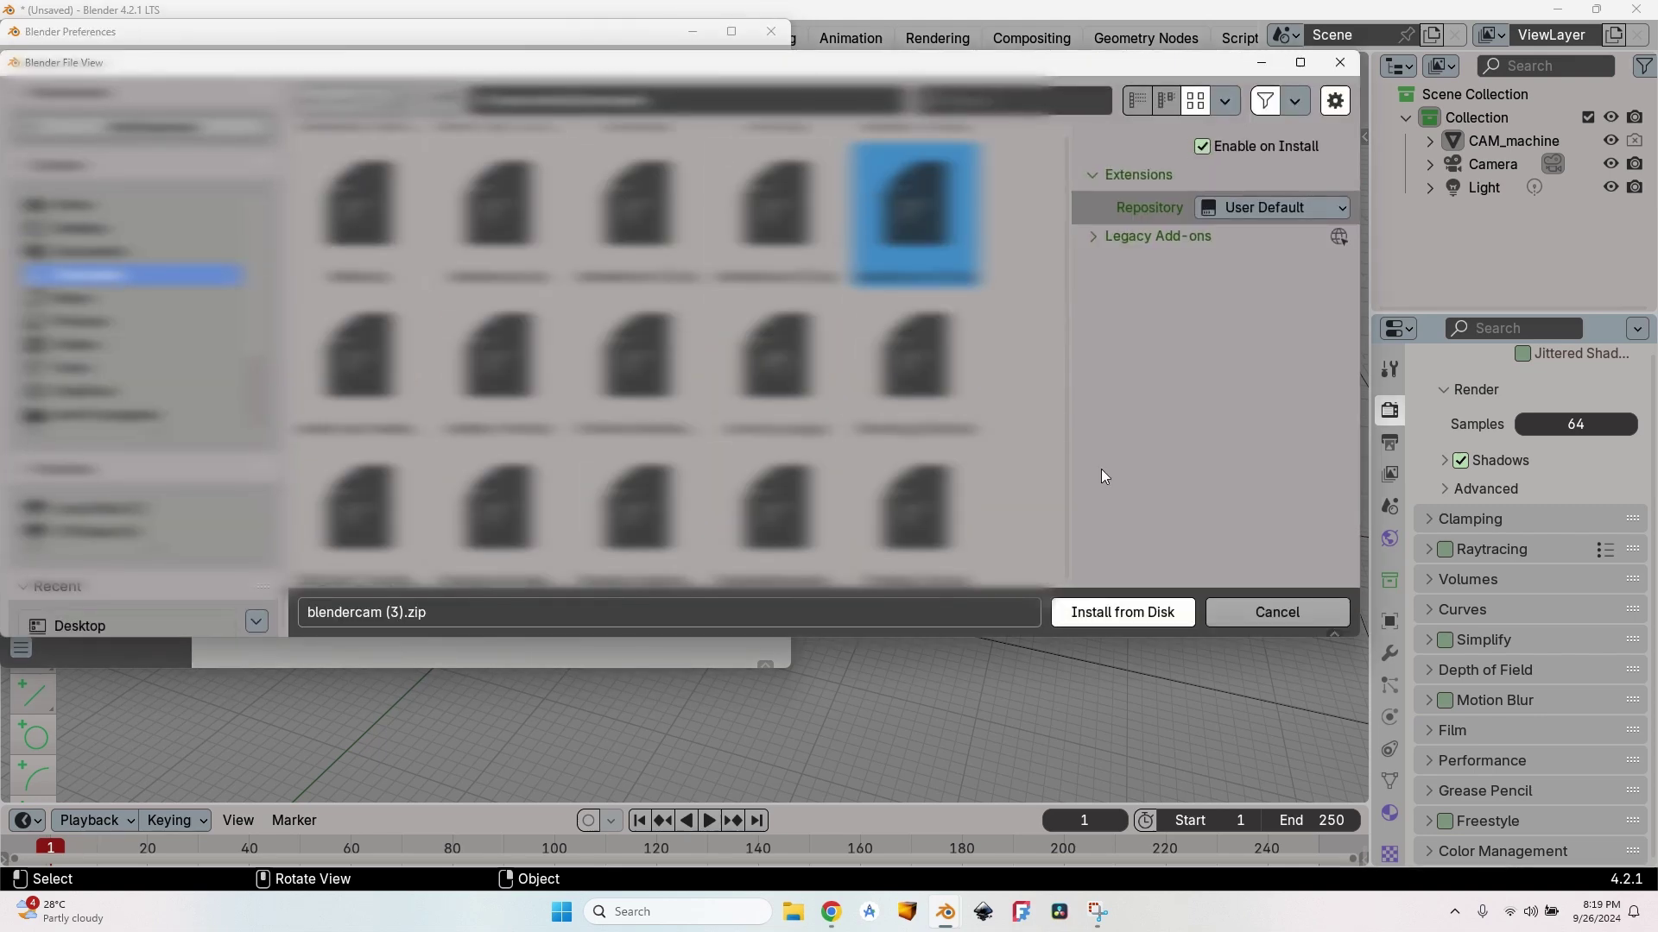
pyautogui.click(1122, 612)
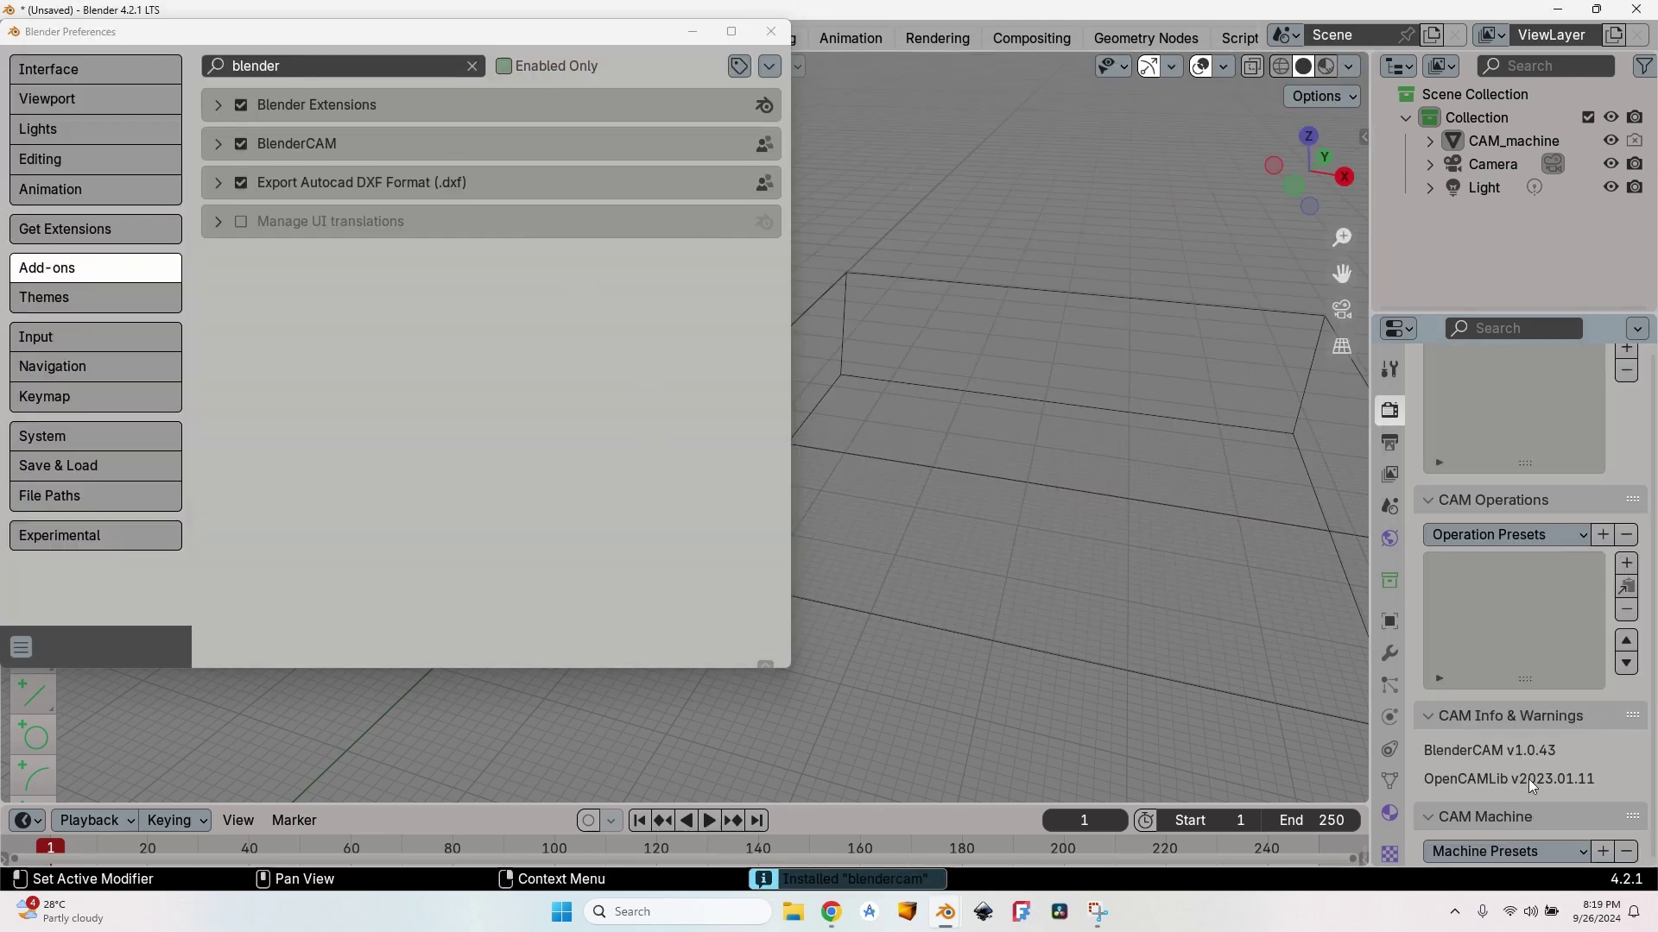
pyautogui.moveTo(534, 33); pyautogui.dragTo(685, 153)
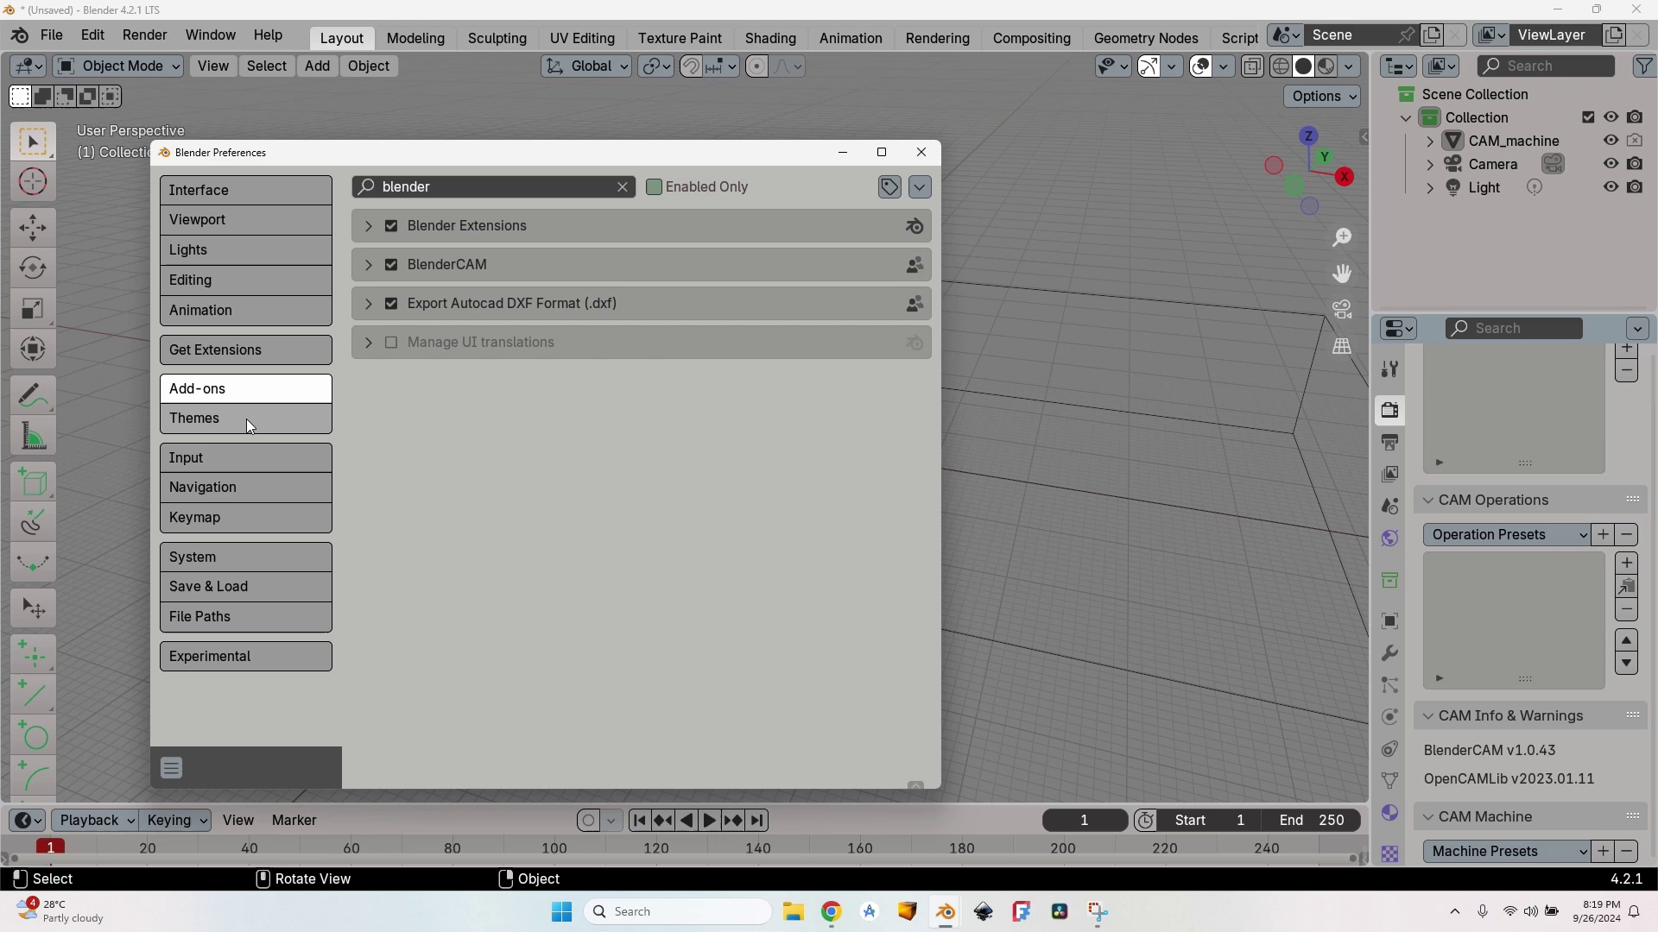
pyautogui.click(922, 152)
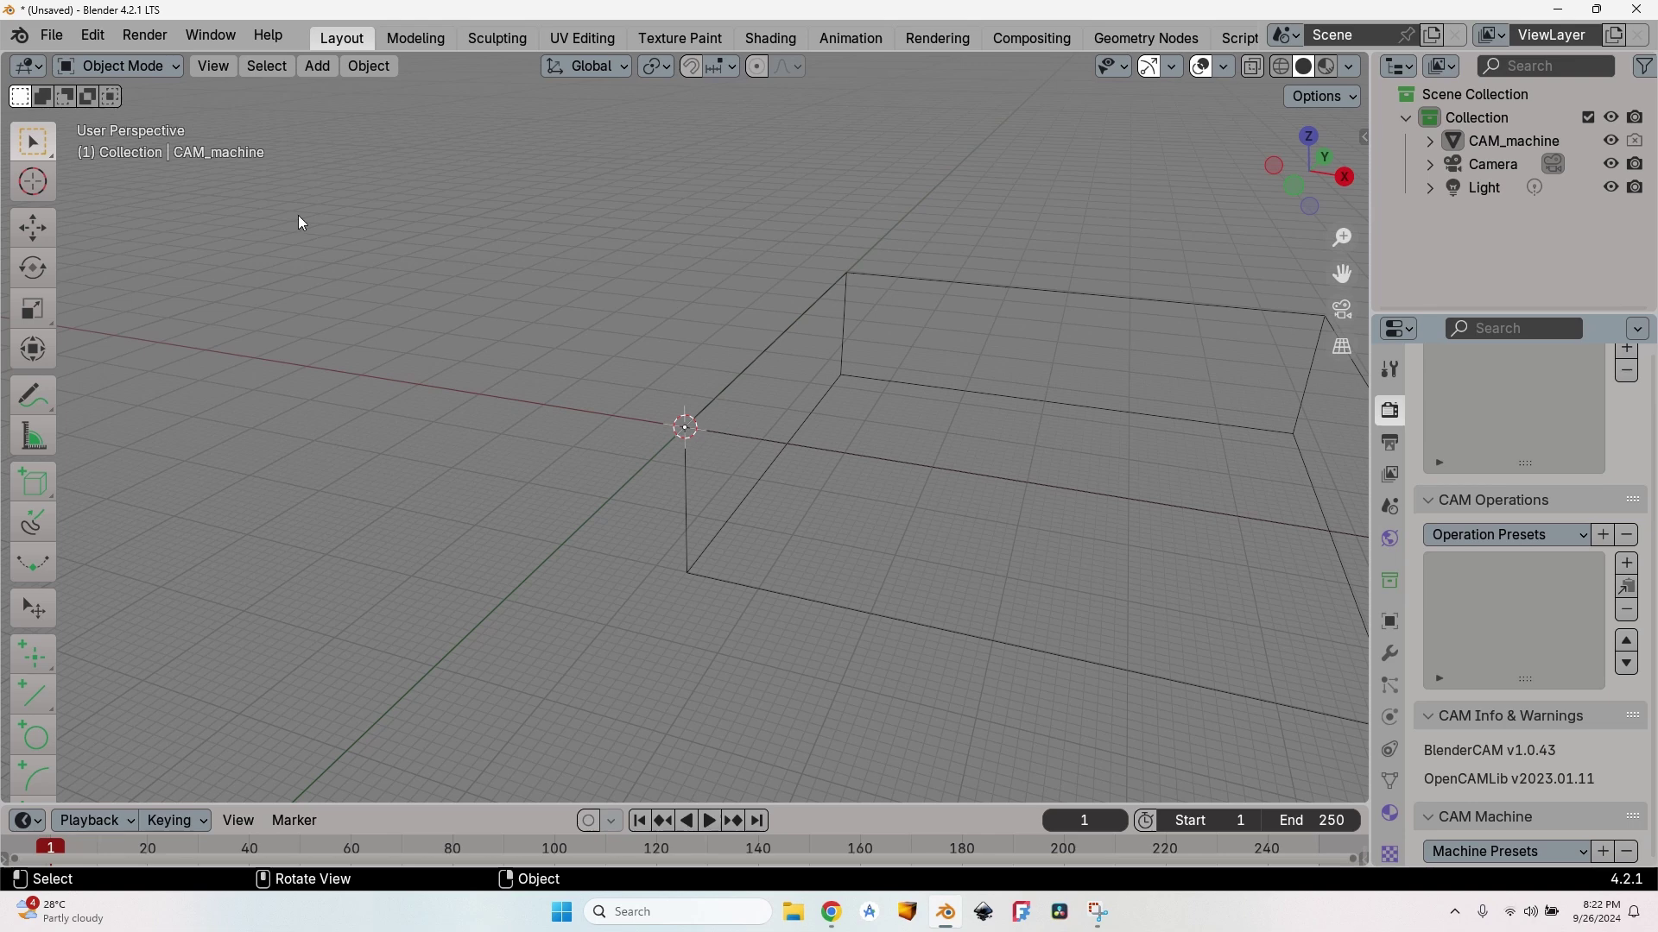
# Step: Import Seahorse tray.obj as a Wavefront OBJ model
pyautogui.click(50, 36)
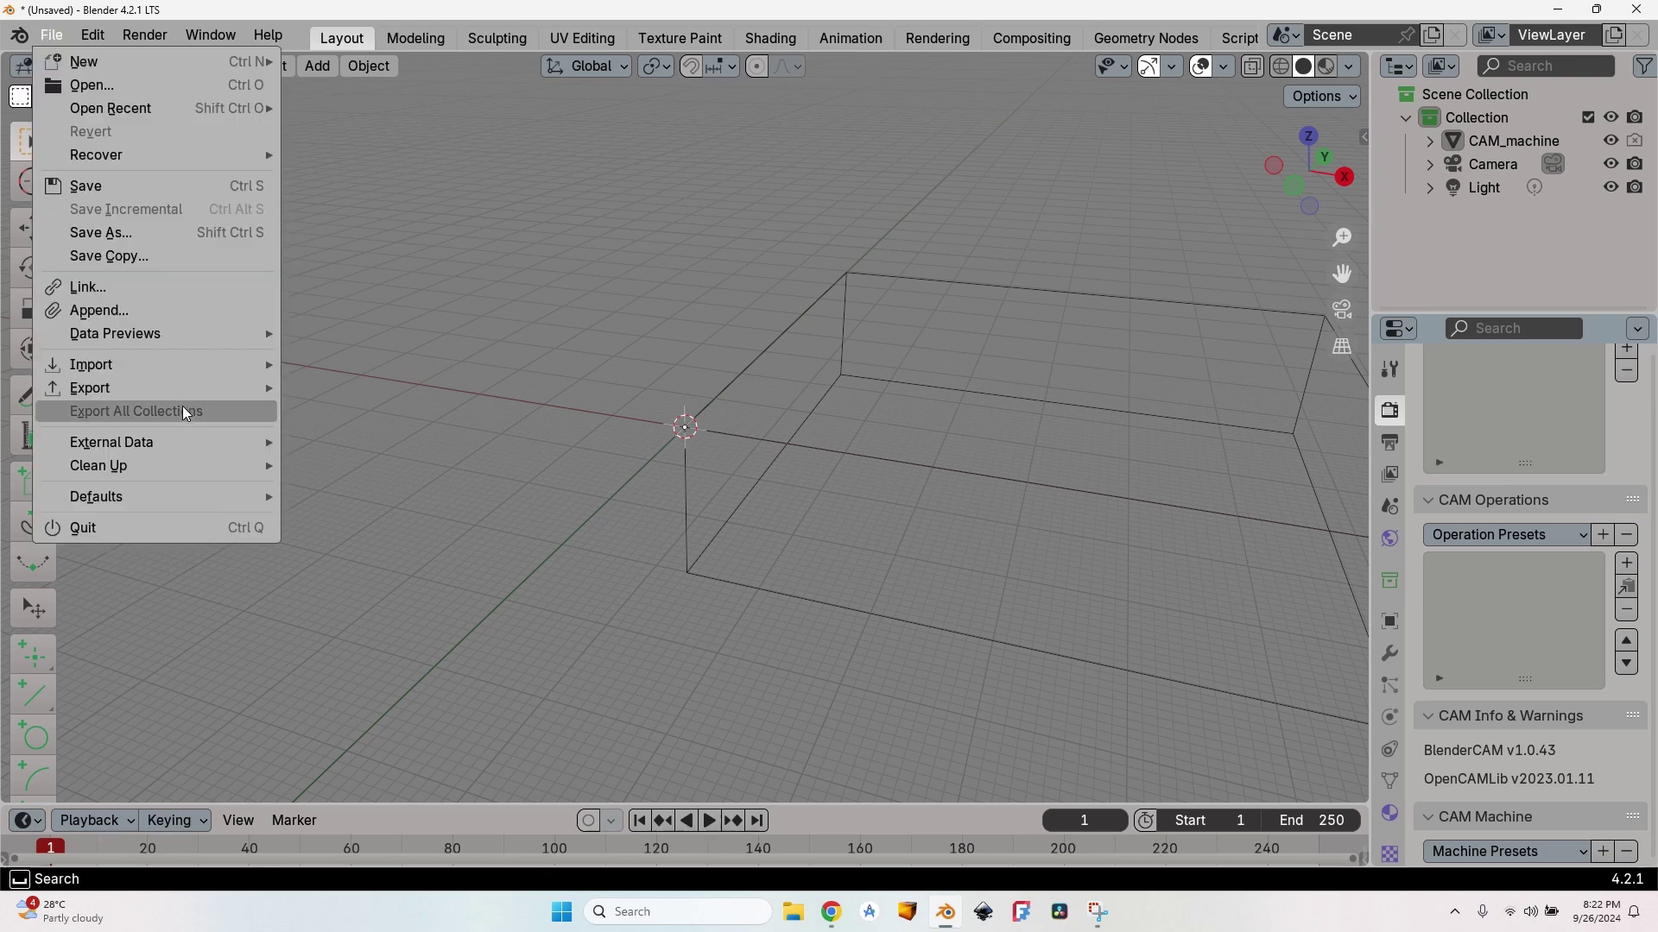
pyautogui.moveTo(183, 372)
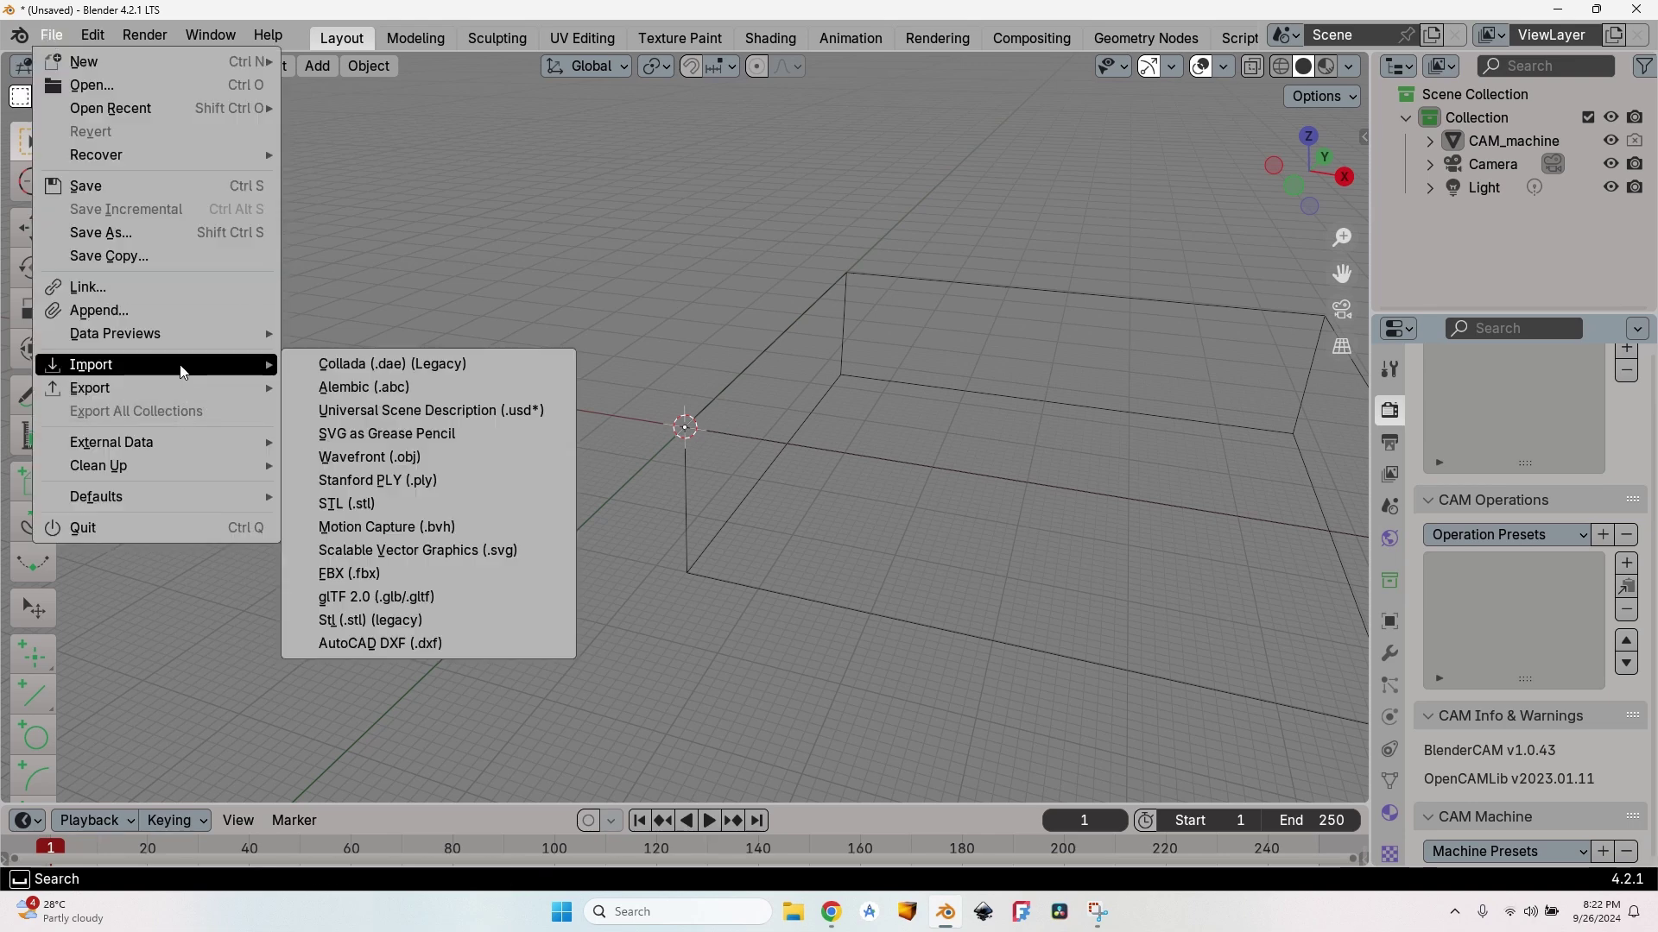
pyautogui.click(415, 458)
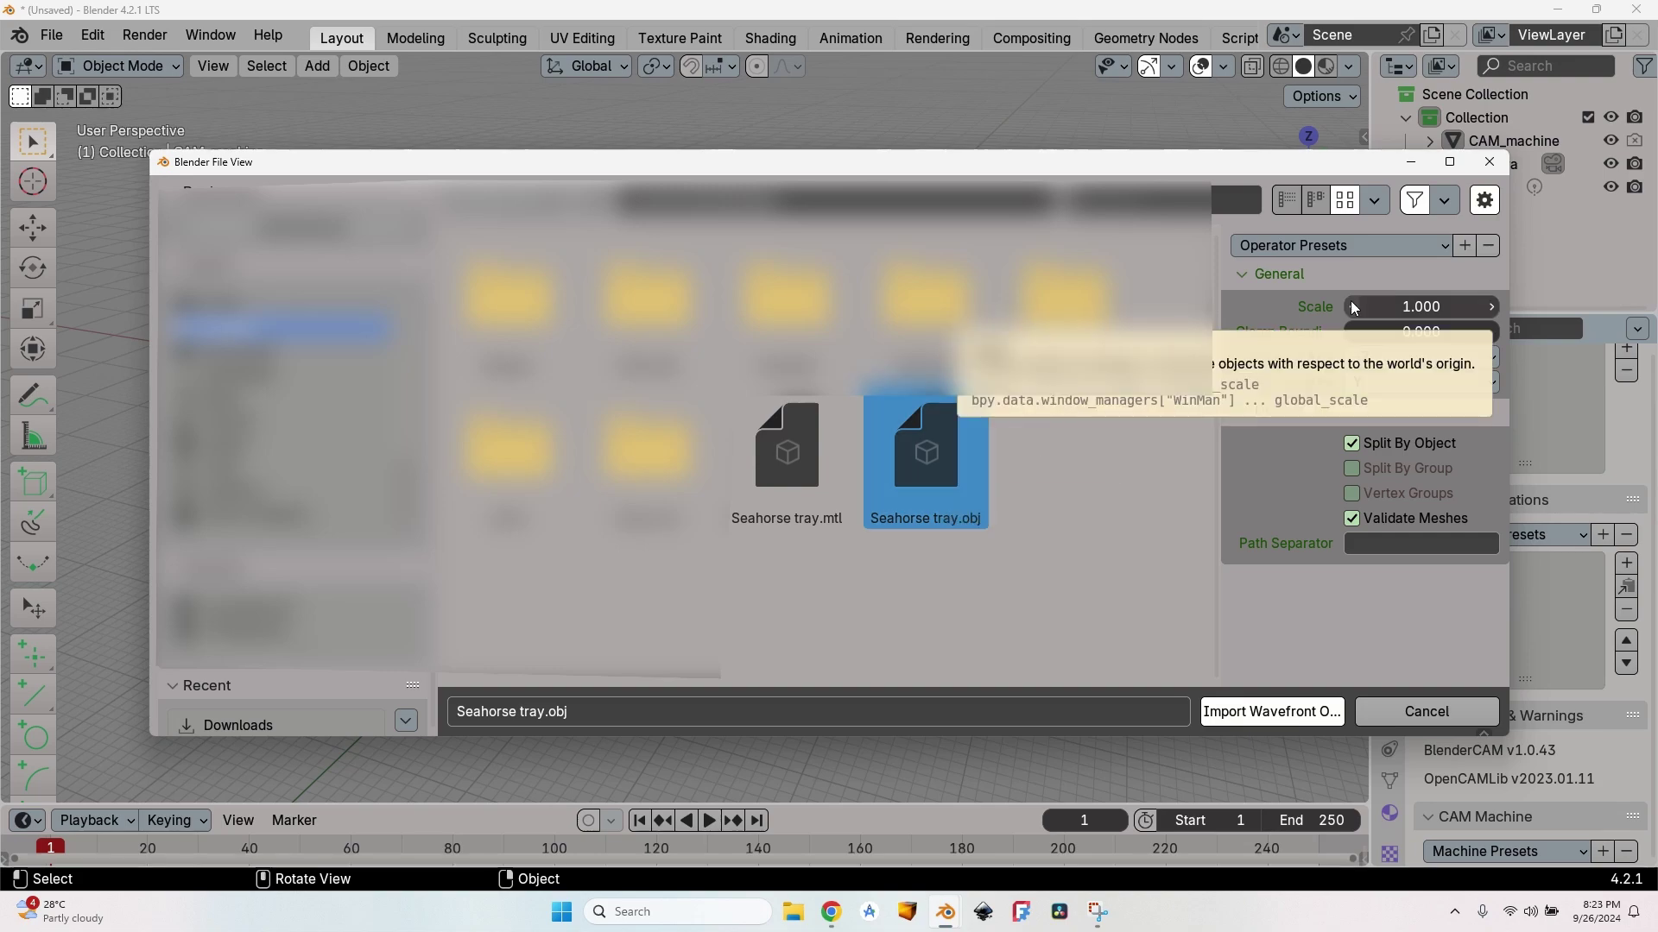
pyautogui.click(1276, 713)
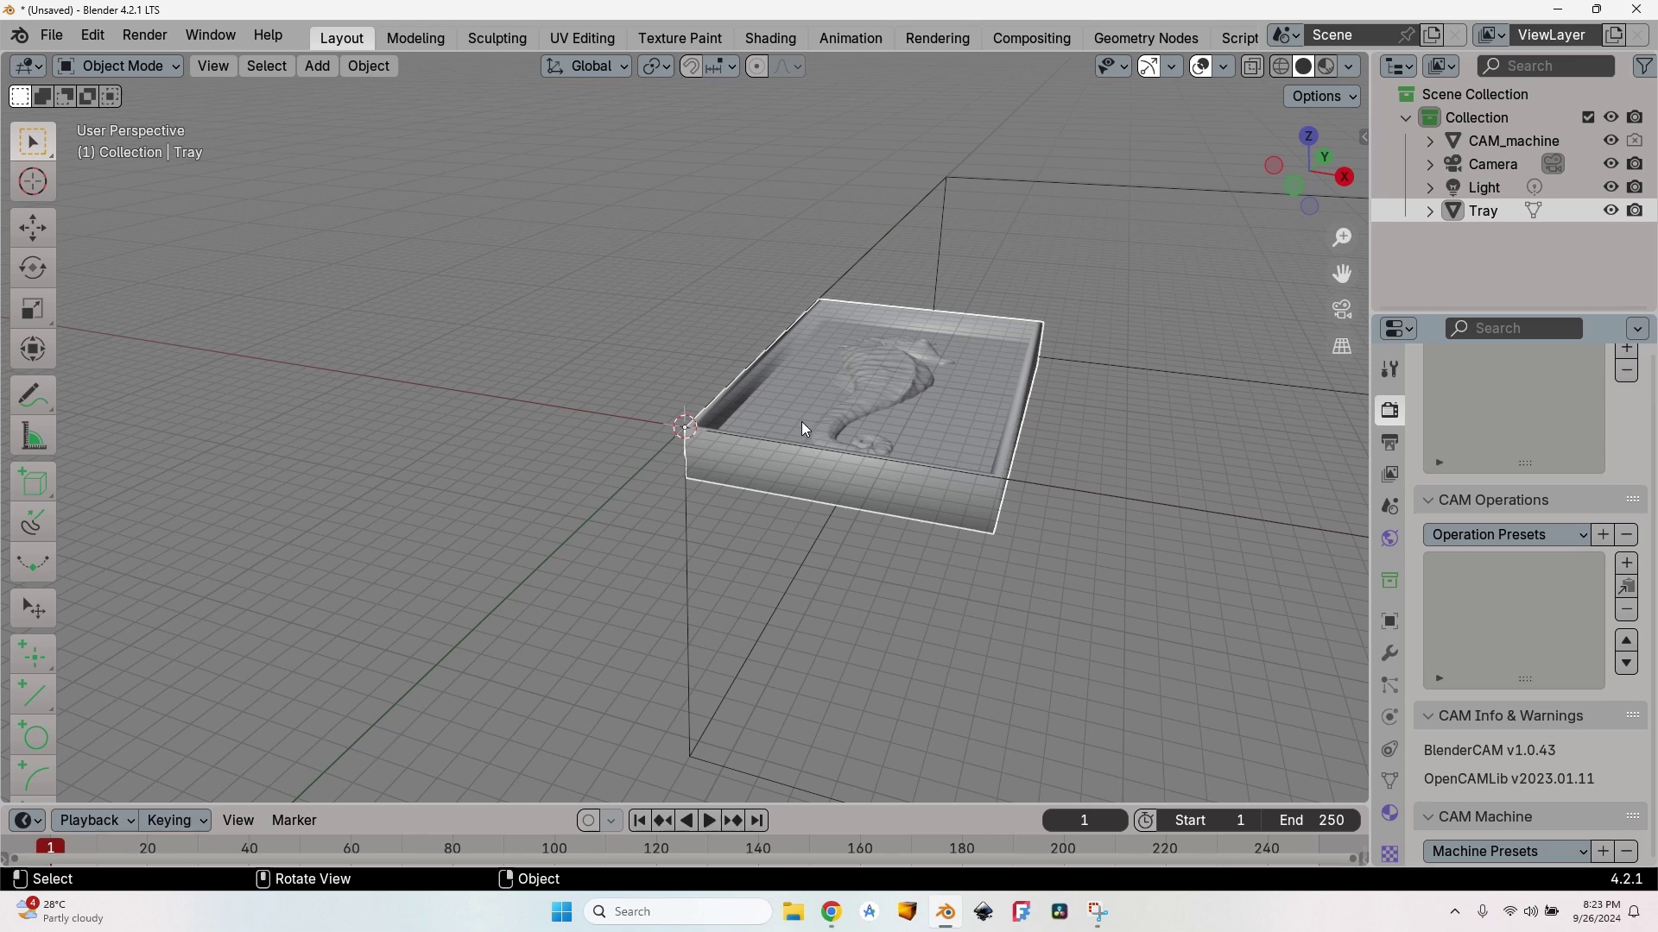
pyautogui.press('n')
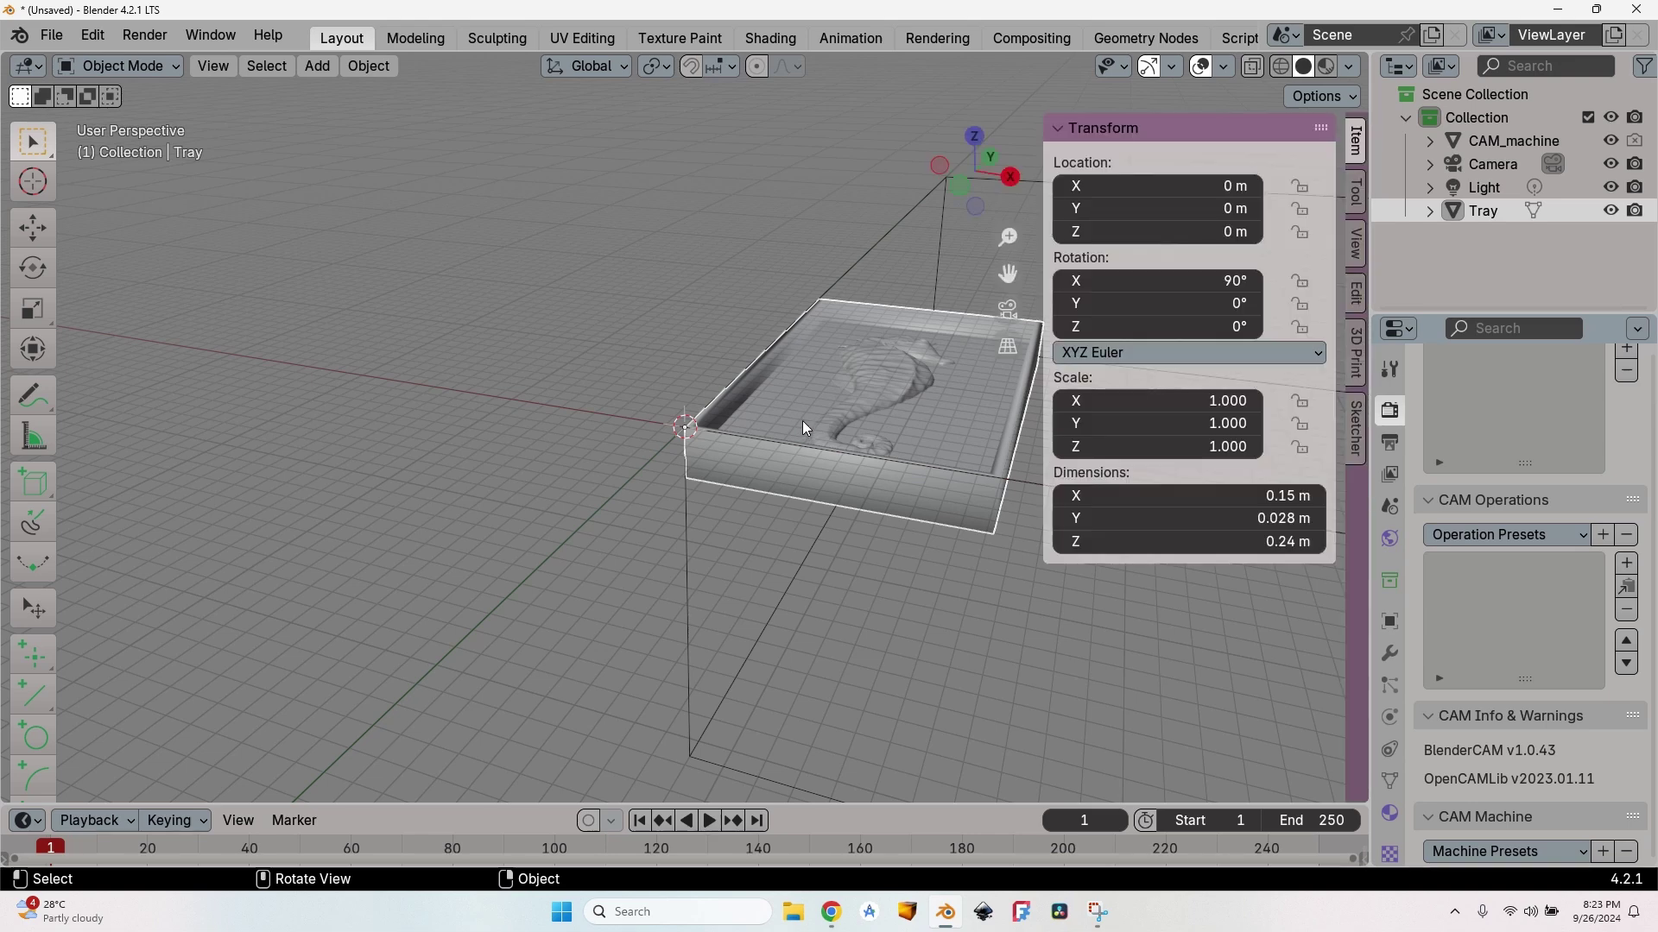
pyautogui.click(1227, 401)
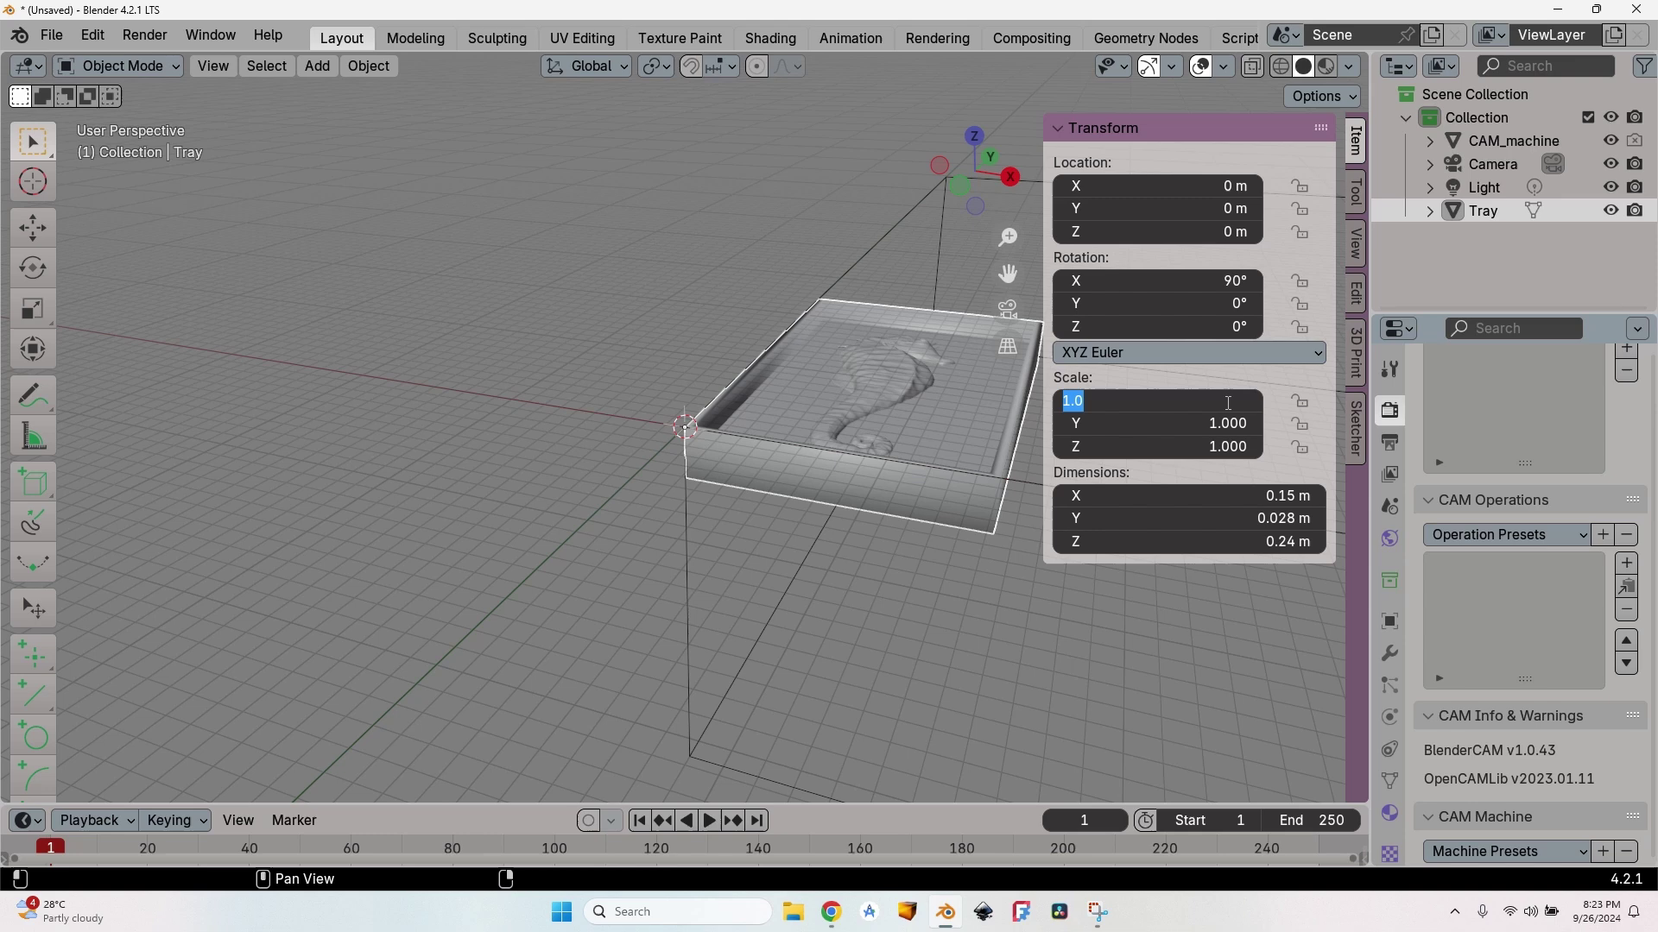
pyautogui.press('Escape')
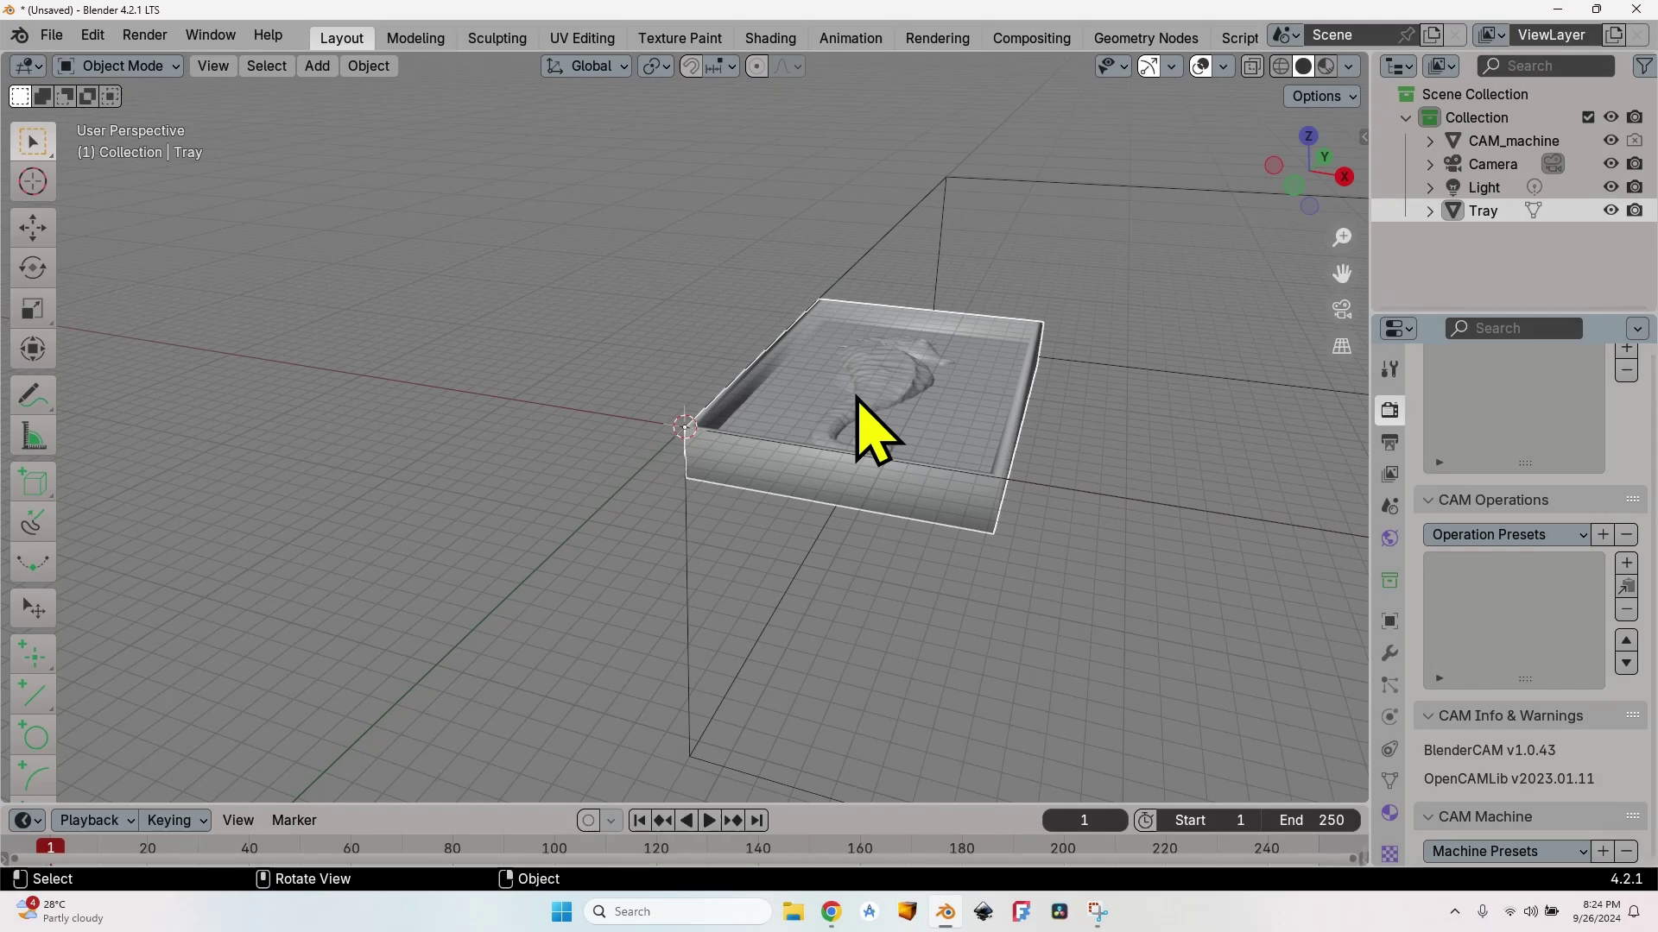
# Step: Set the render engine to CNC CAM with the Experimental interface and collapse CAM Chains
pyautogui.click(1392, 412)
pyautogui.click(1589, 407)
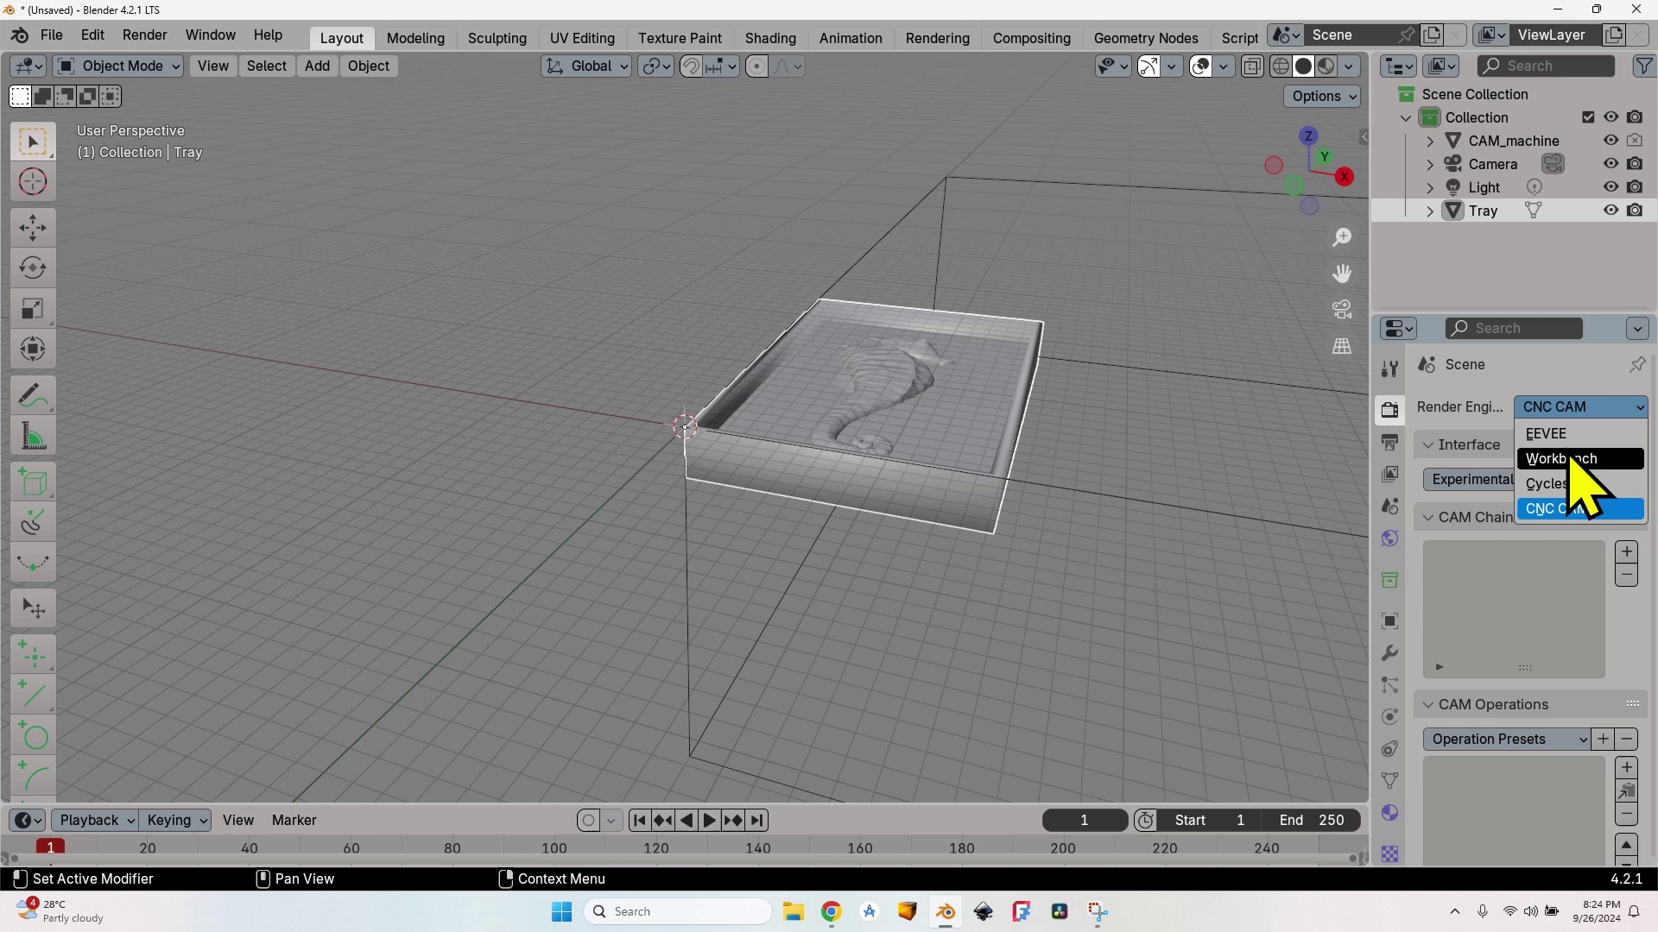
pyautogui.click(1545, 434)
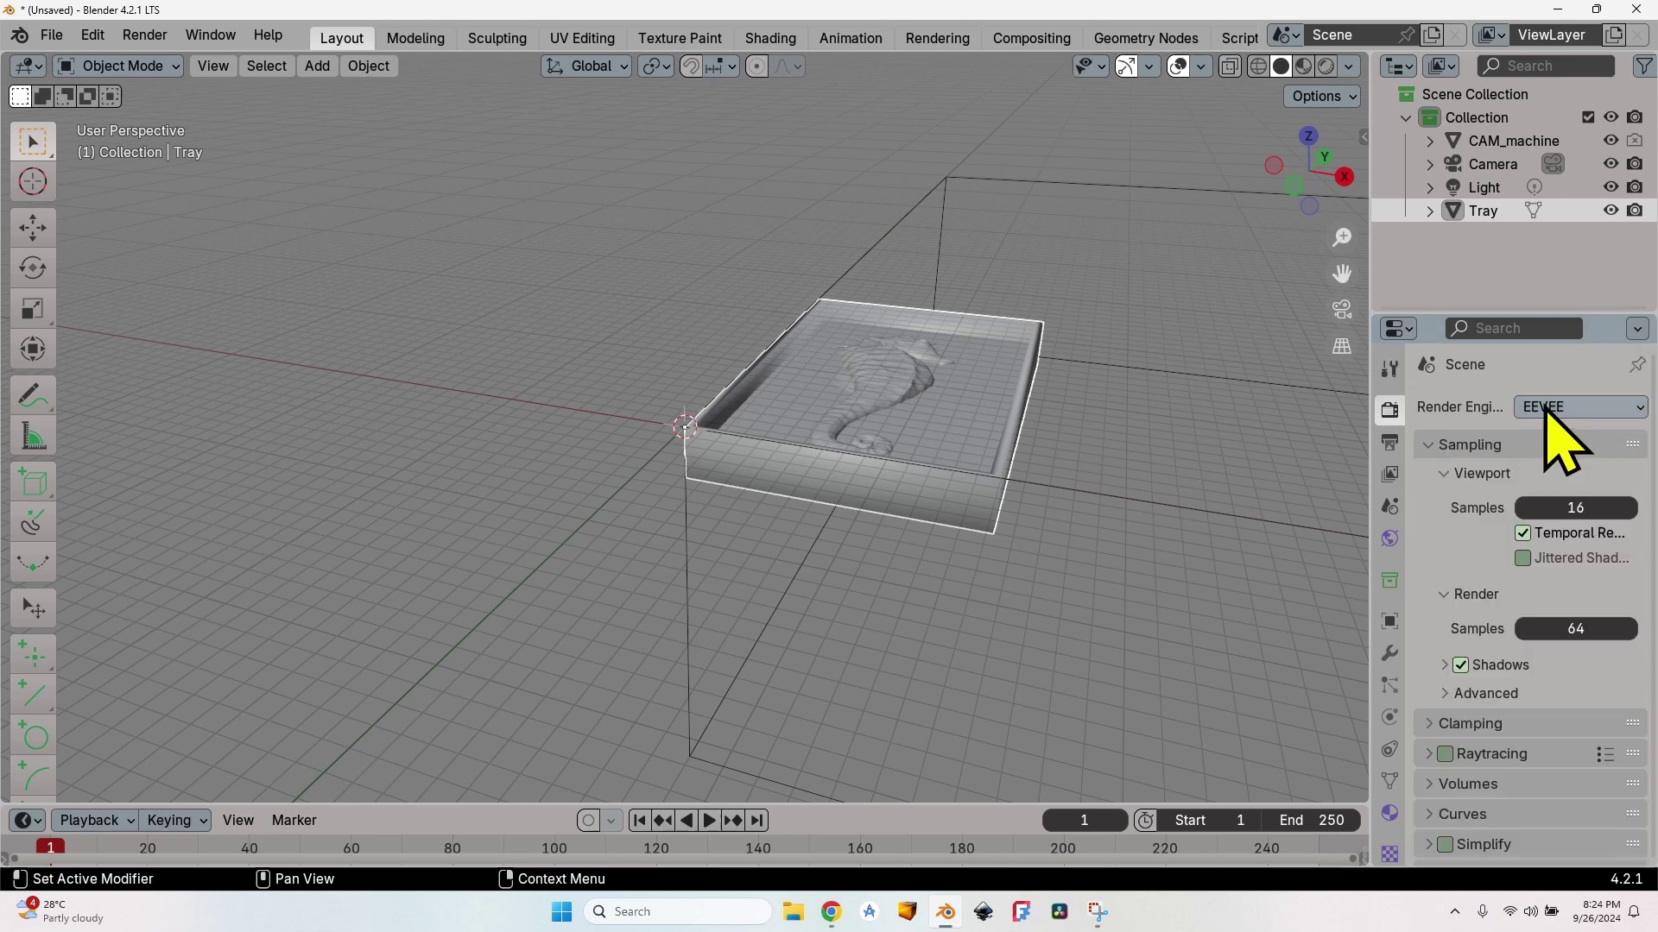
pyautogui.click(1546, 409)
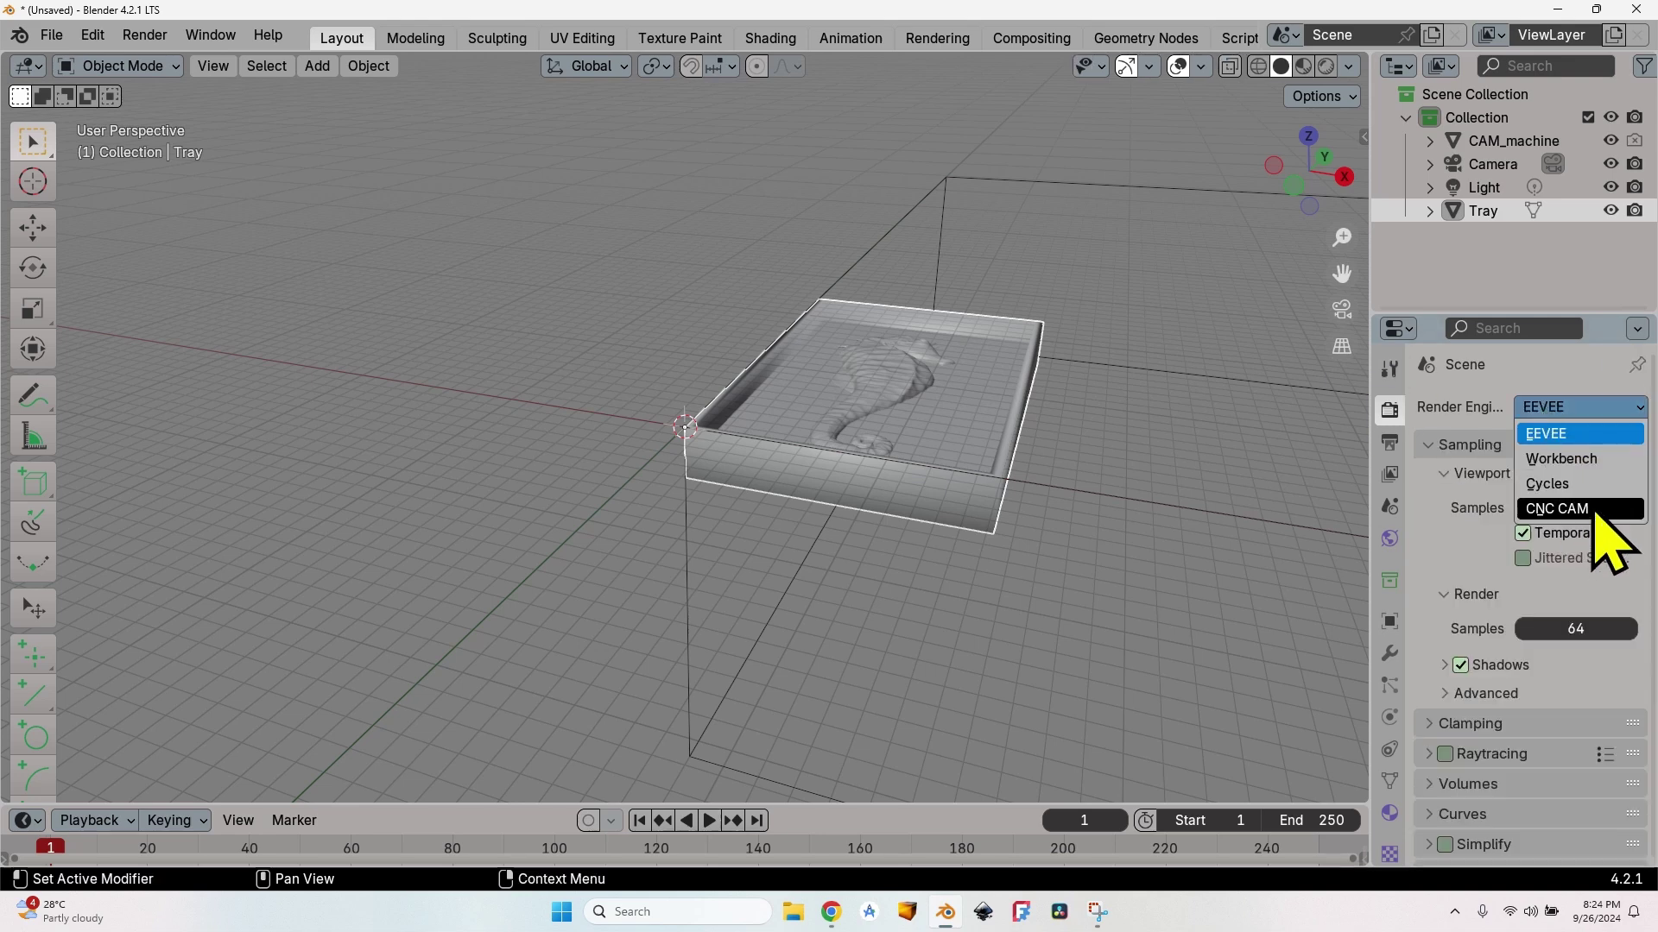
pyautogui.click(1589, 509)
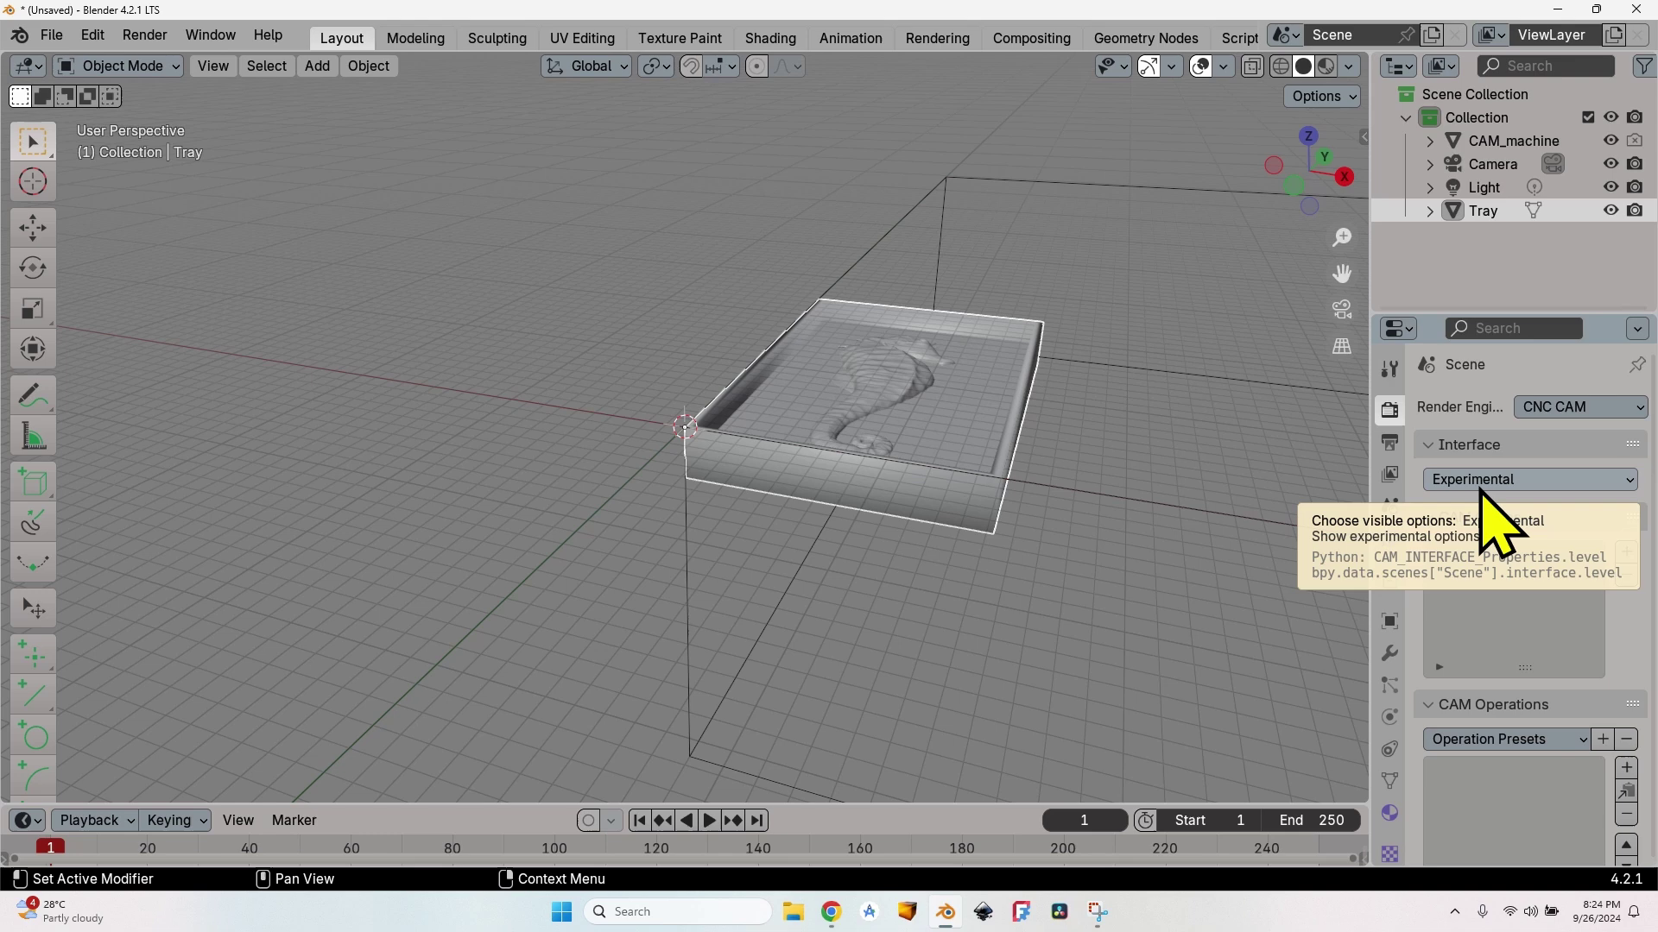
pyautogui.click(1502, 481)
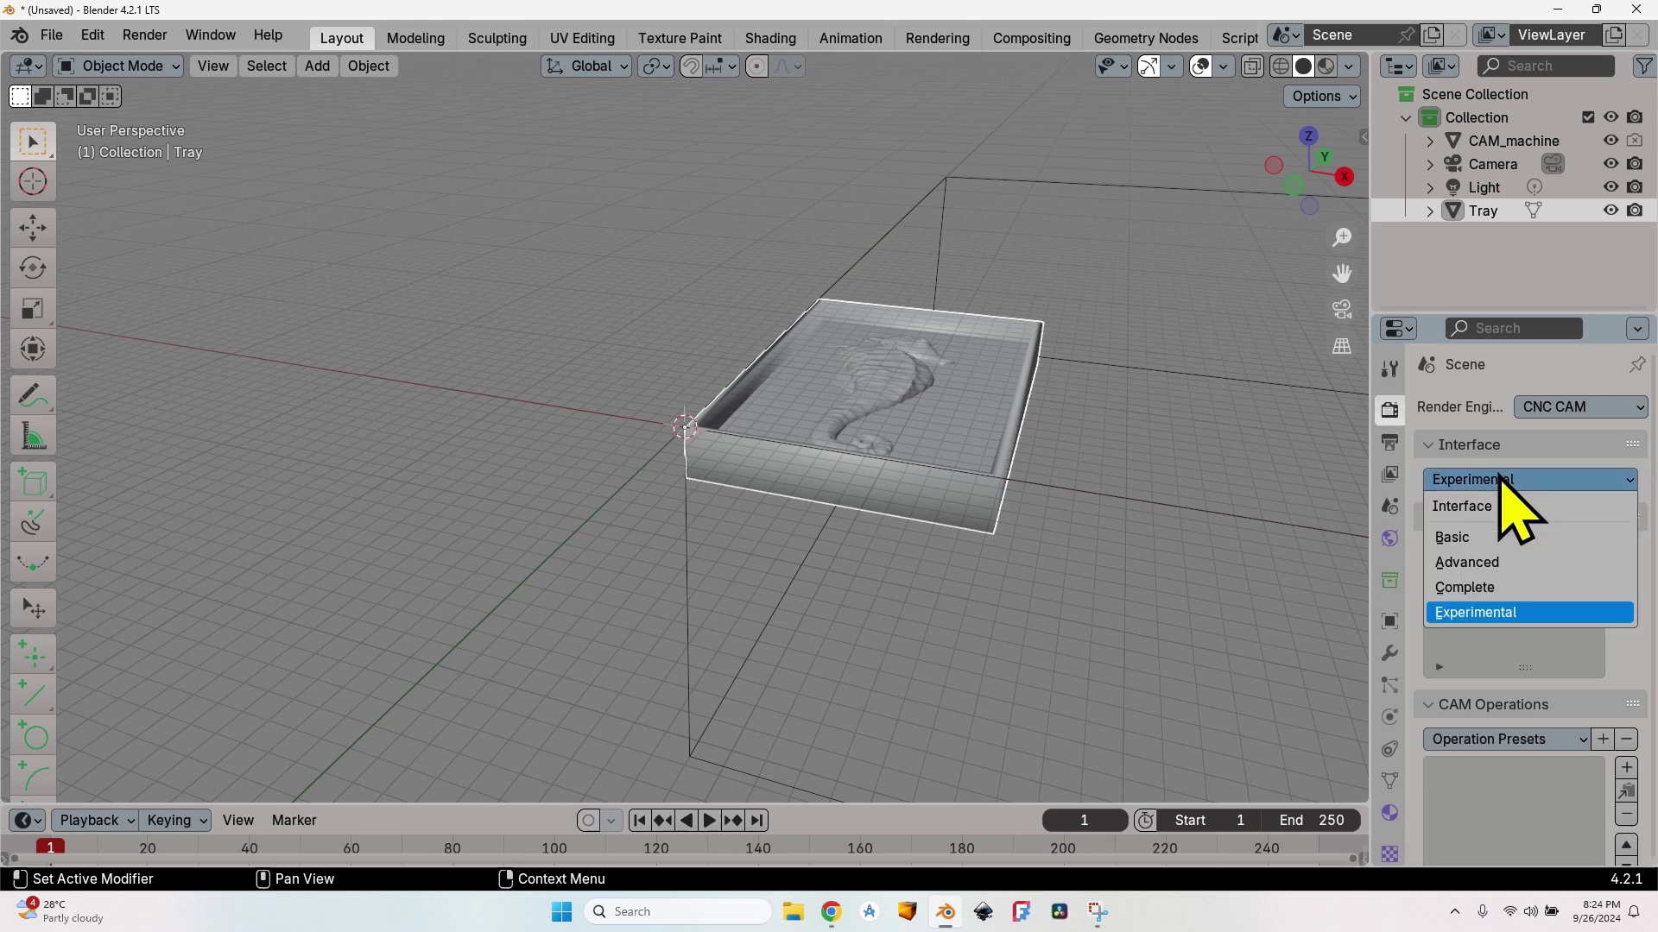
pyautogui.click(1502, 480)
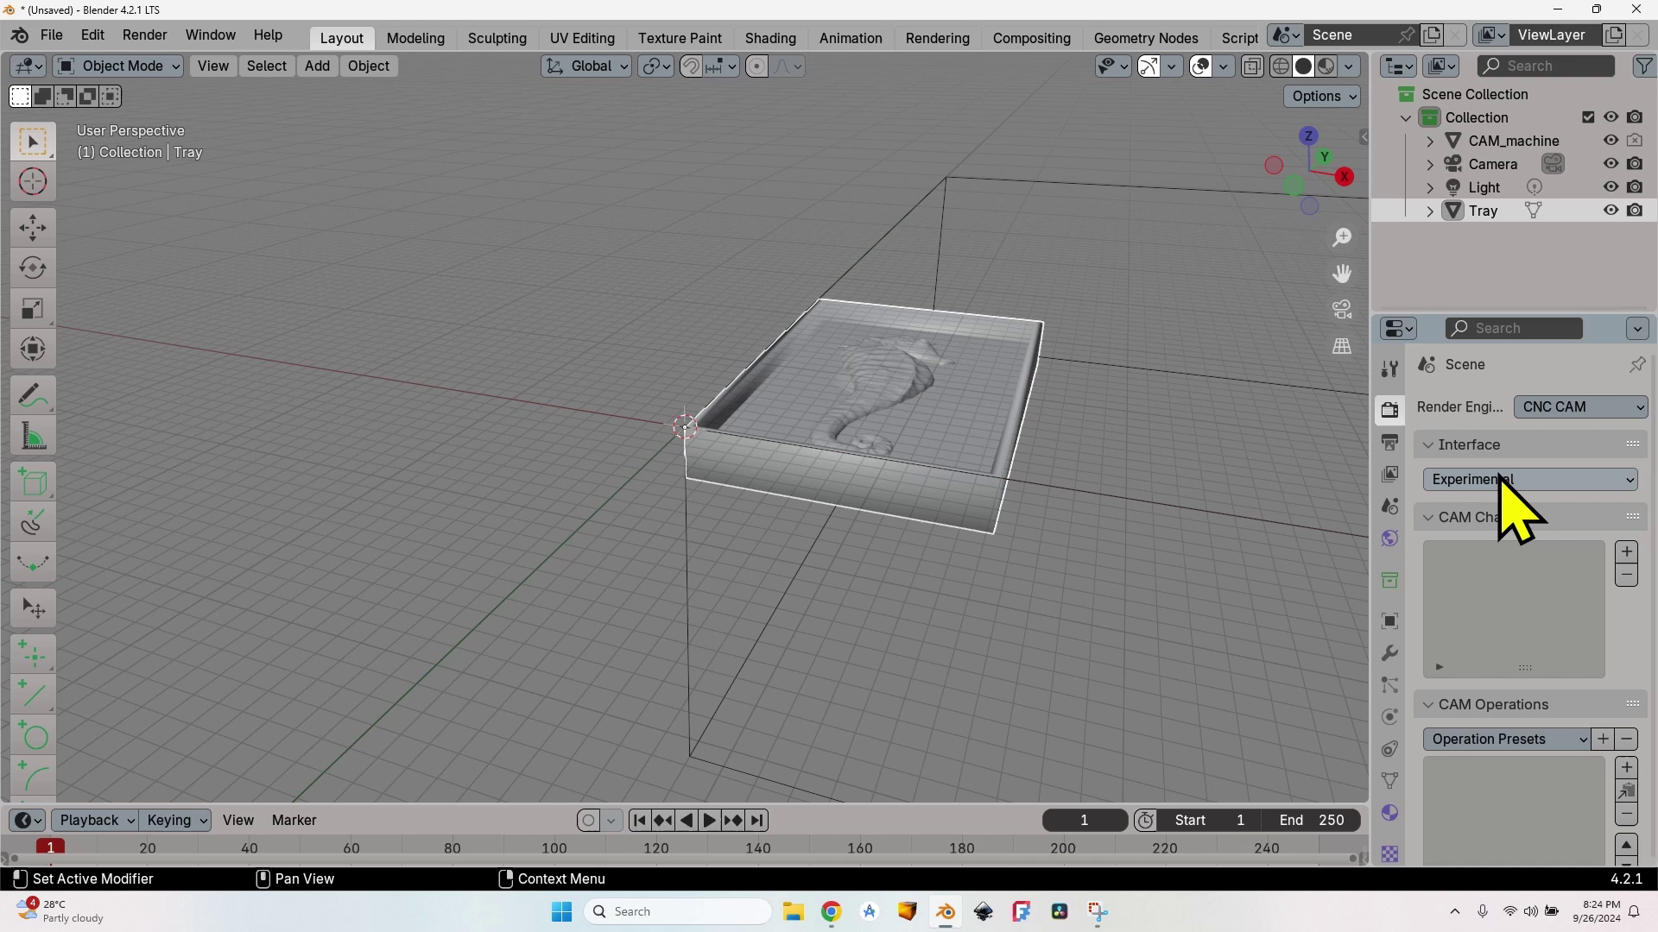
pyautogui.click(1426, 517)
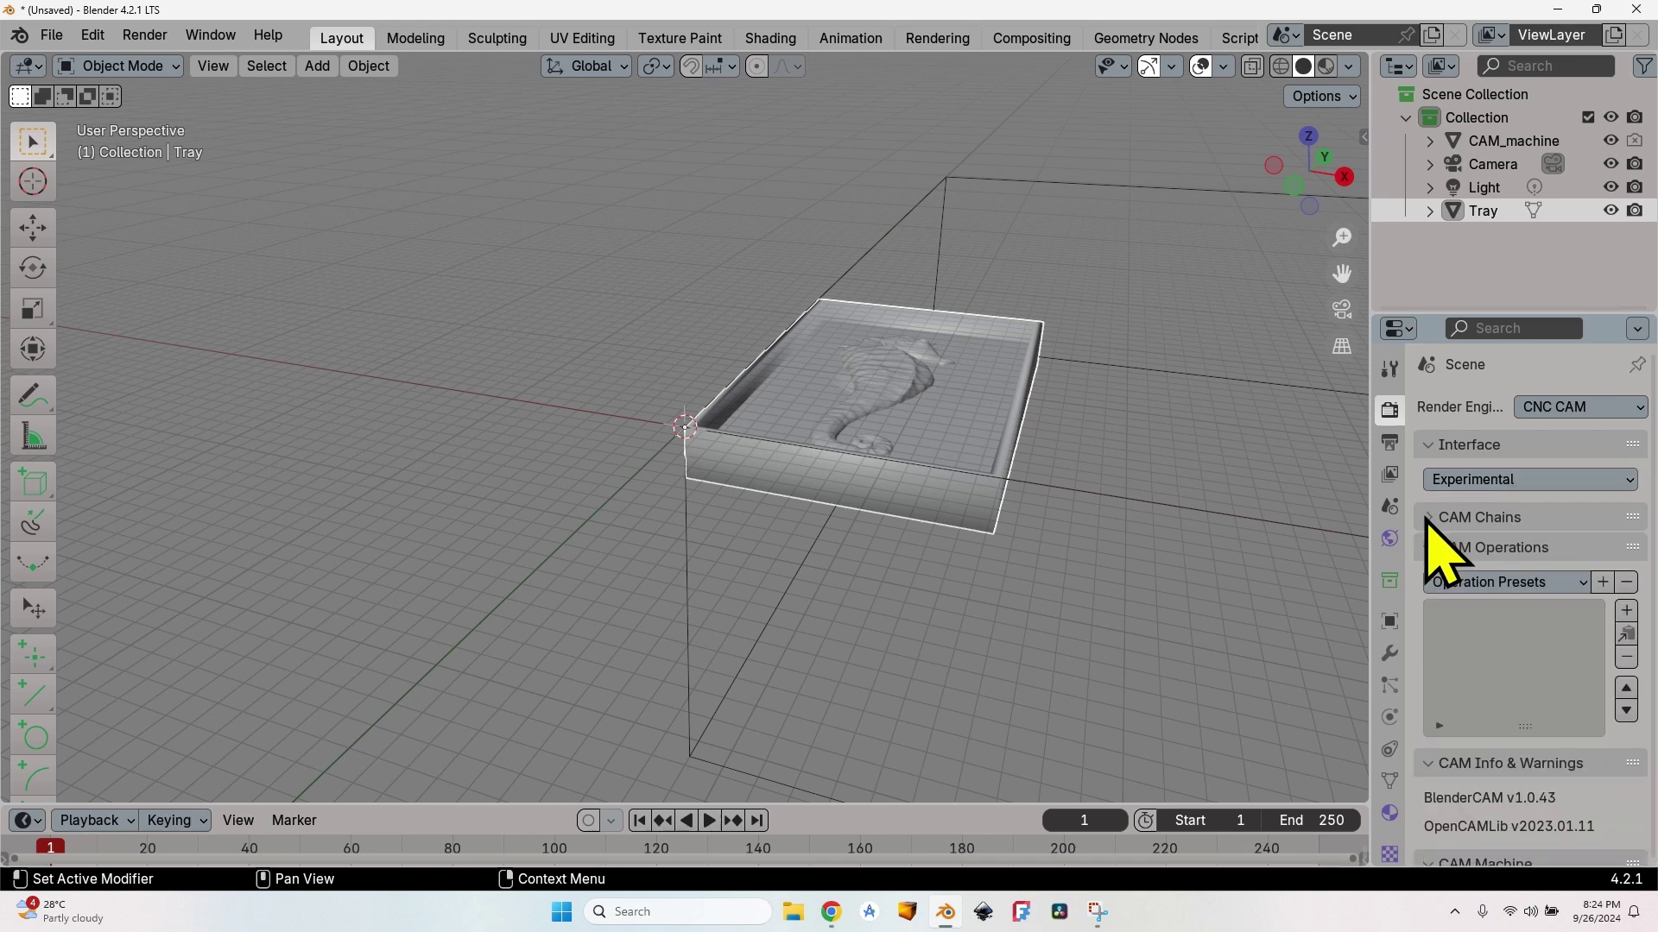
# Step: Add a new CAM operation, Op_Tray_1, using the Tray object
pyautogui.click(1626, 610)
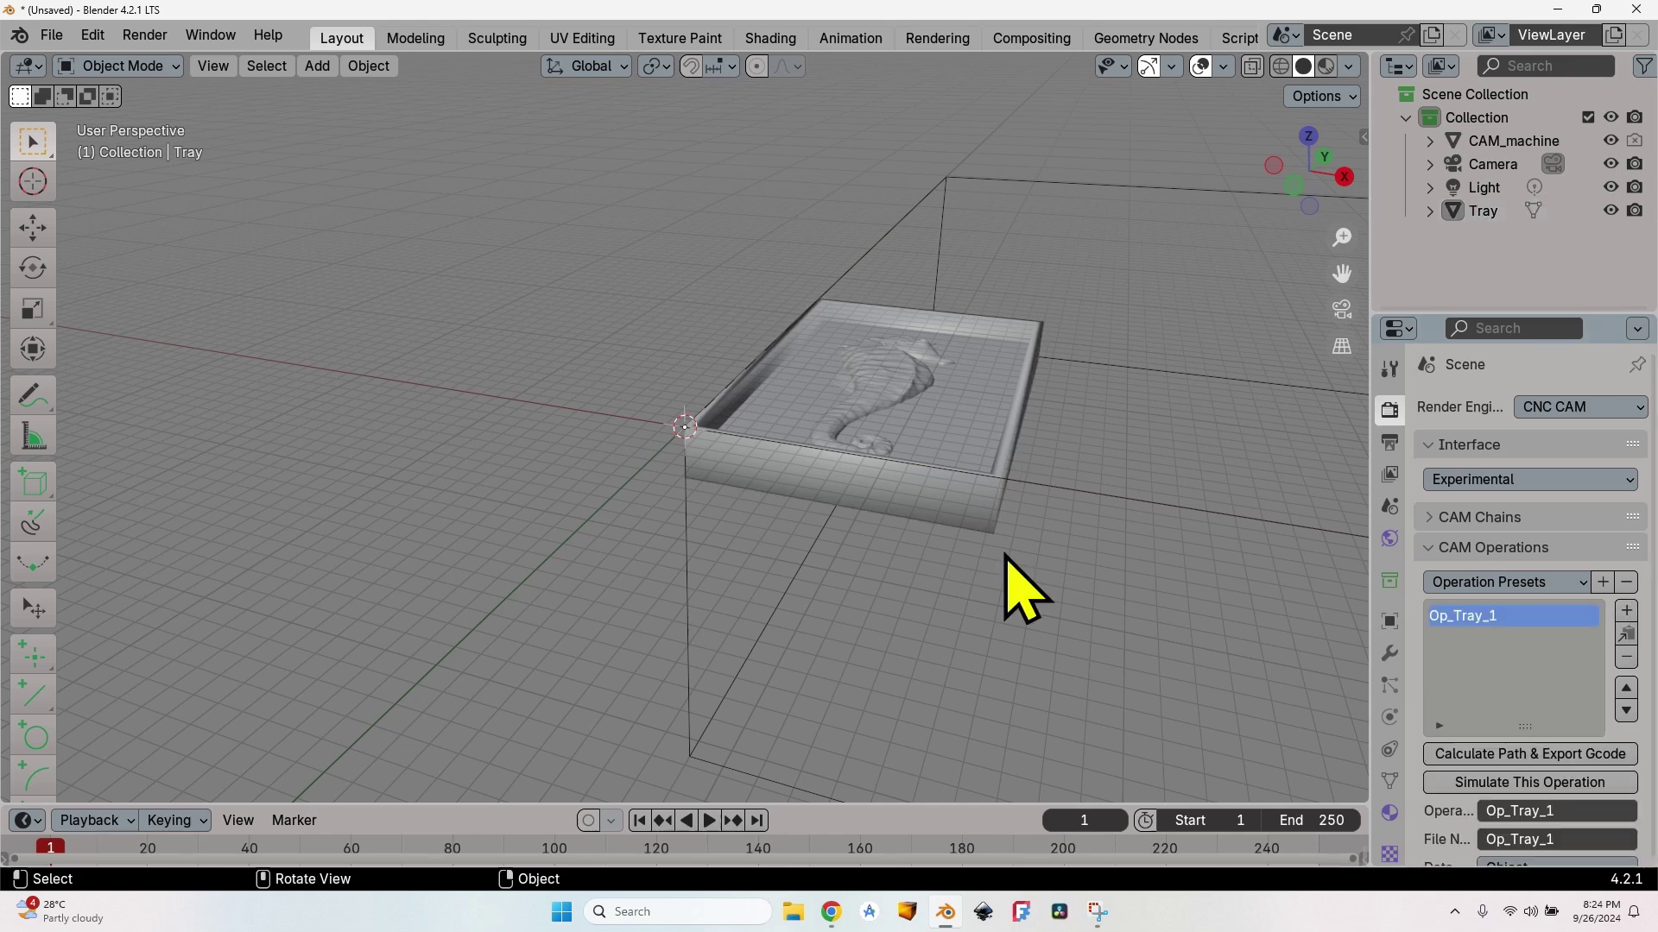
pyautogui.scroll(-3, 1502, 652)
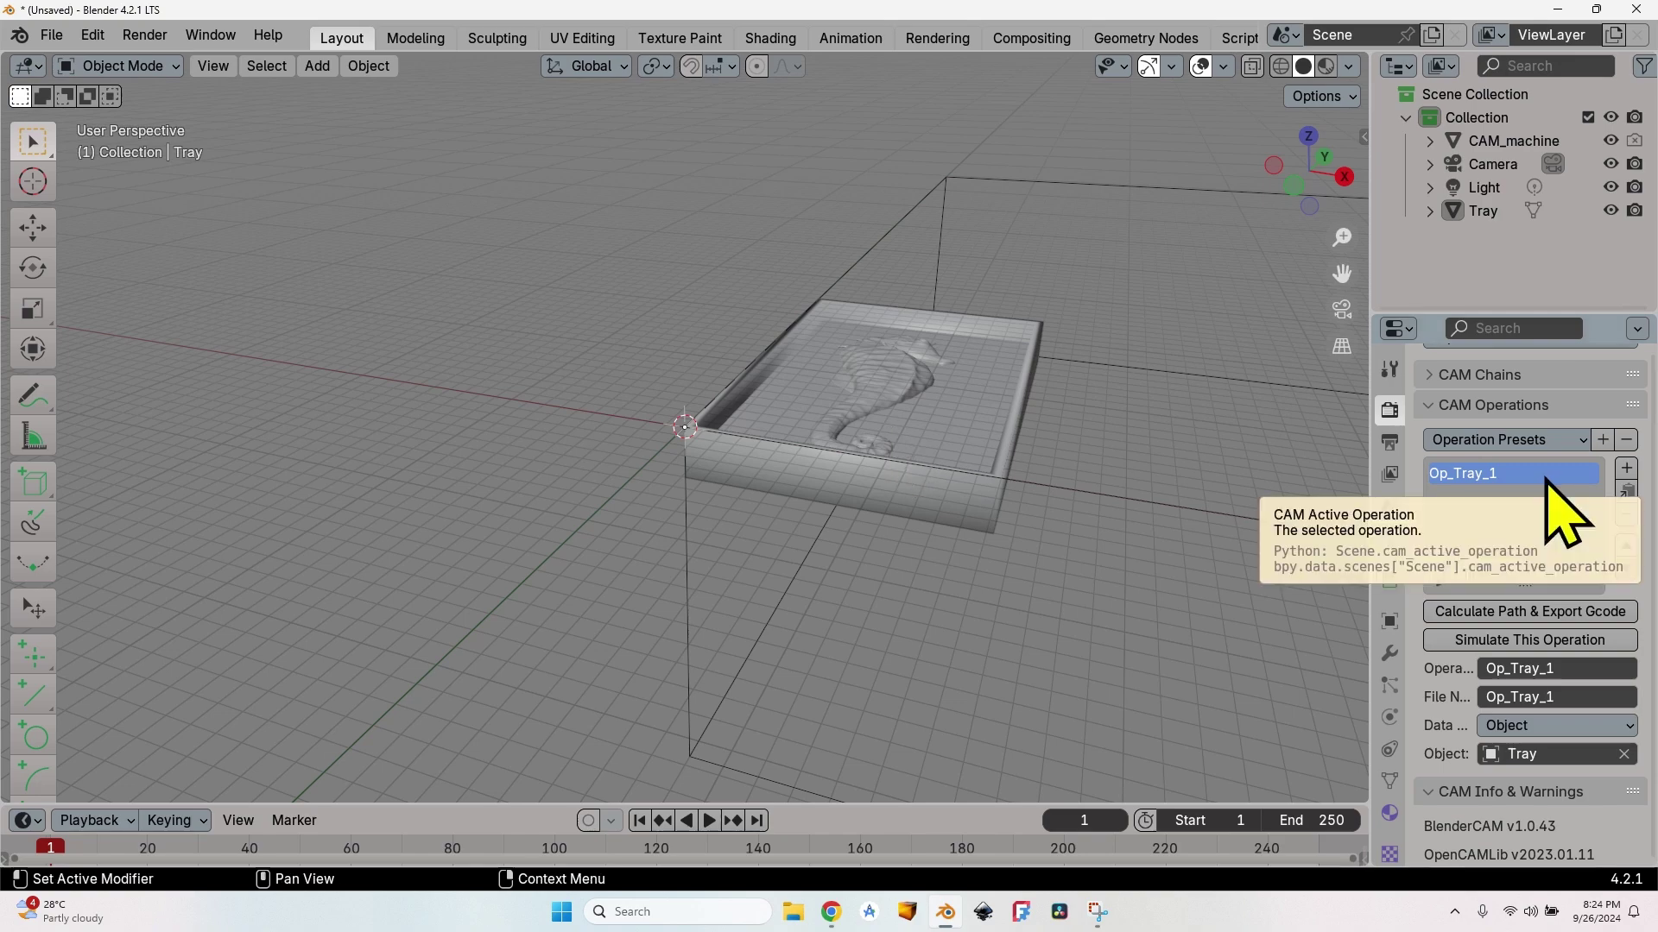
pyautogui.click(1491, 187)
pyautogui.click(1627, 469)
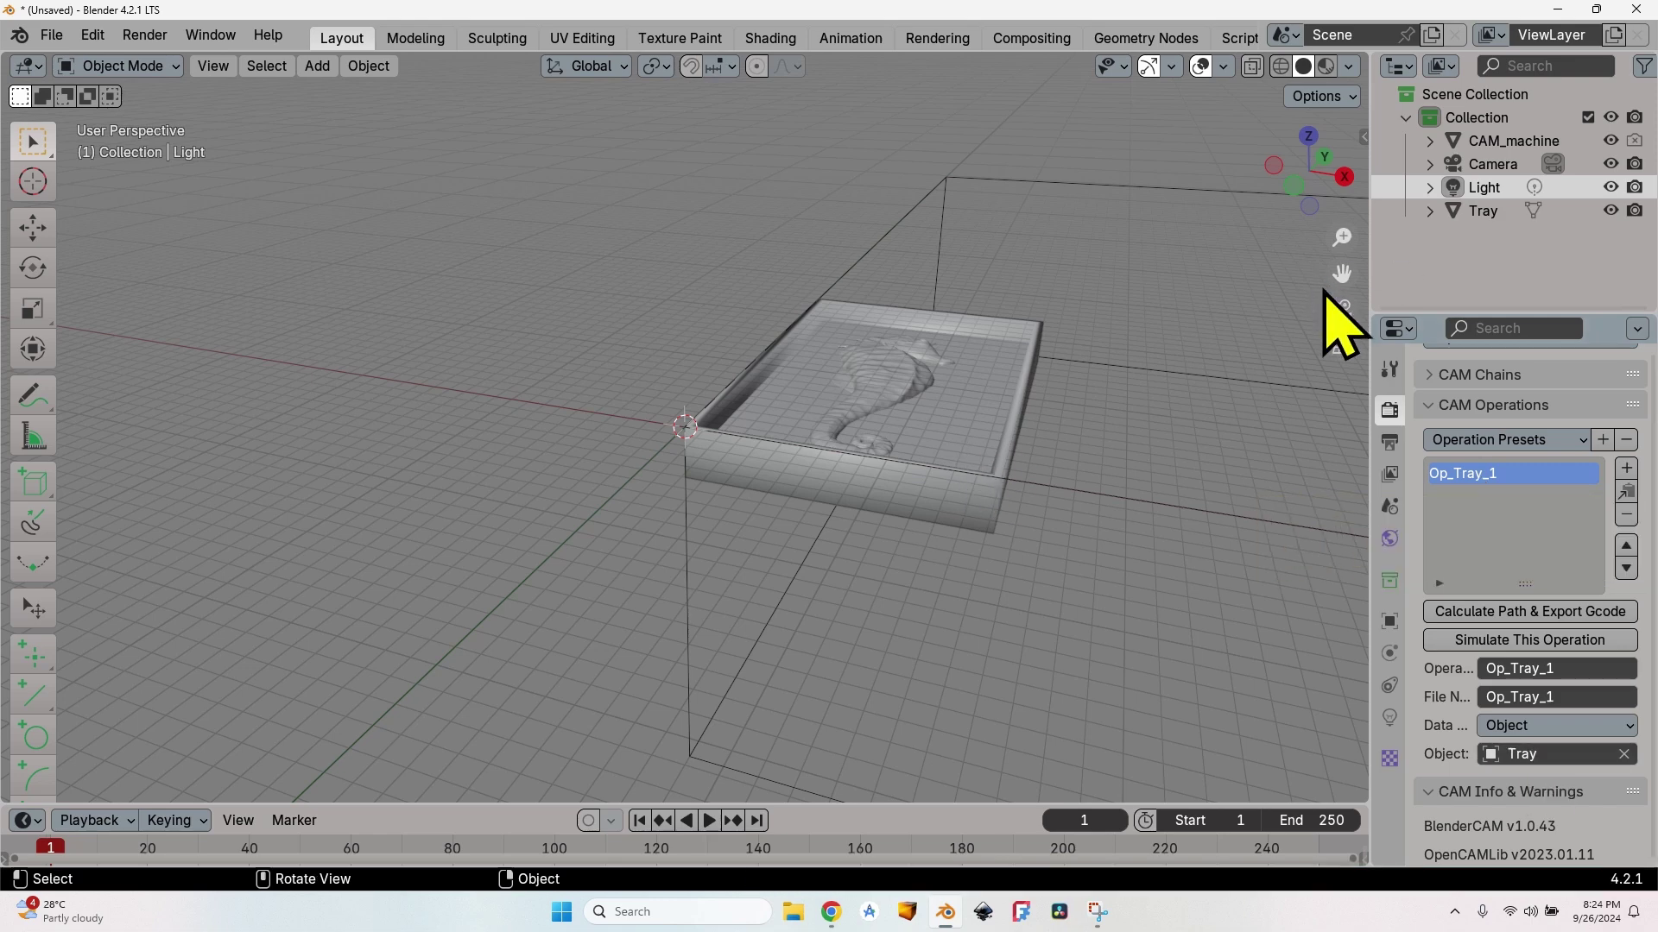
# Step: Set the Tray's Z location to 0.04 m in the sidebar
pyautogui.scroll(-4, 1450, 639)
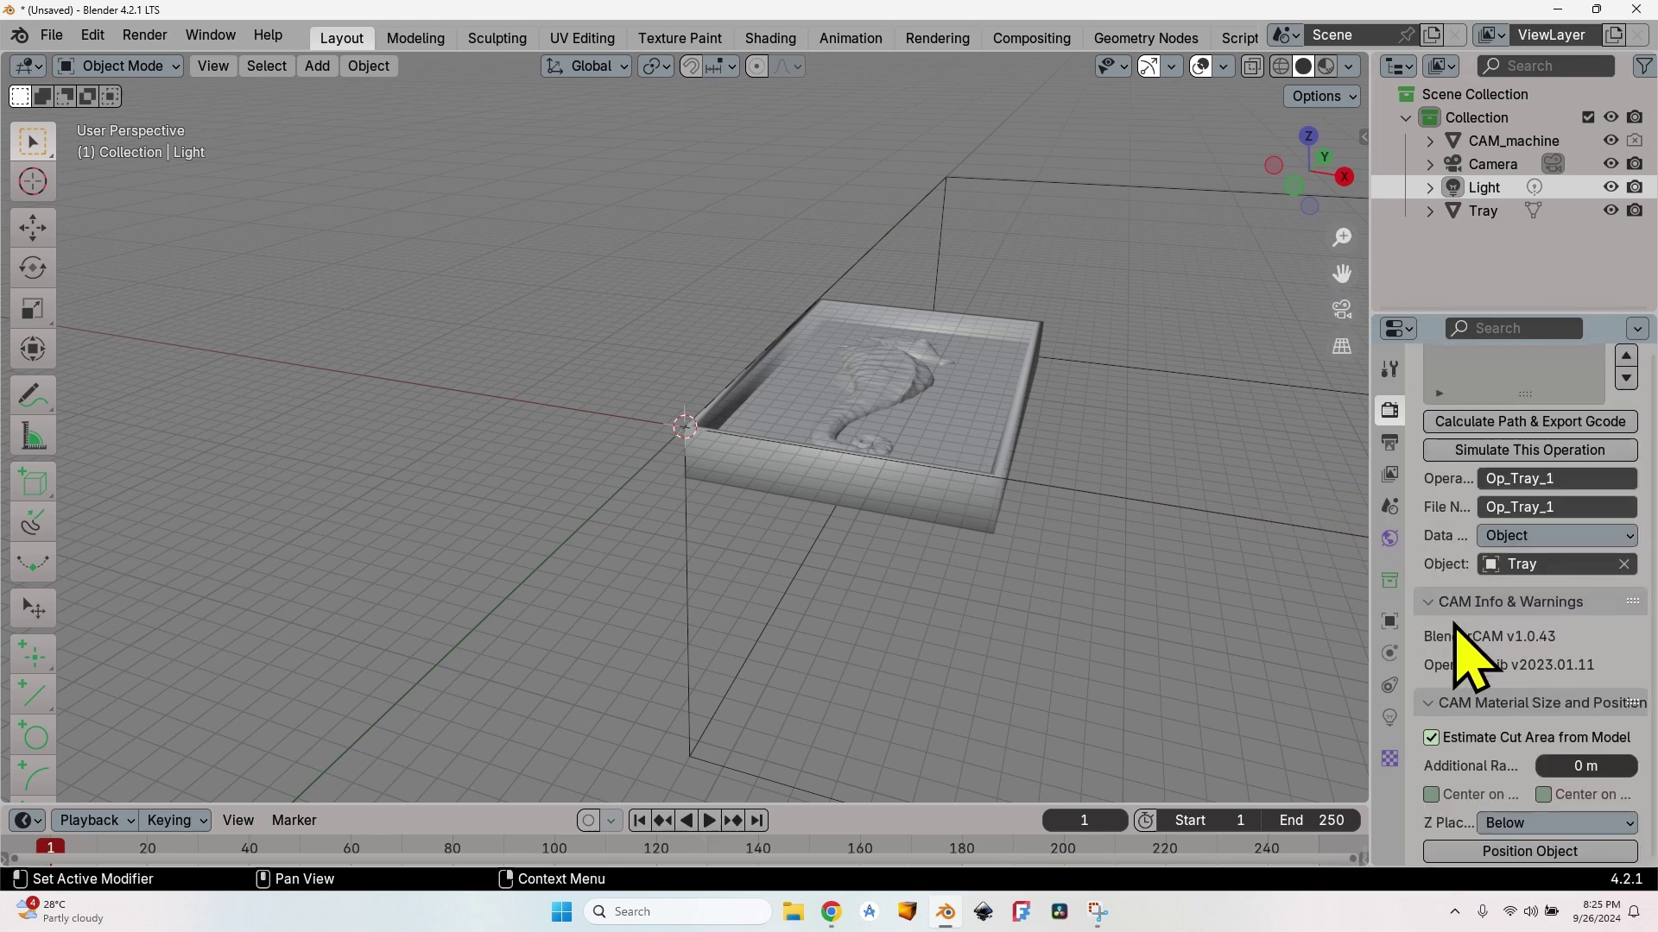
pyautogui.scroll(-3, 1472, 656)
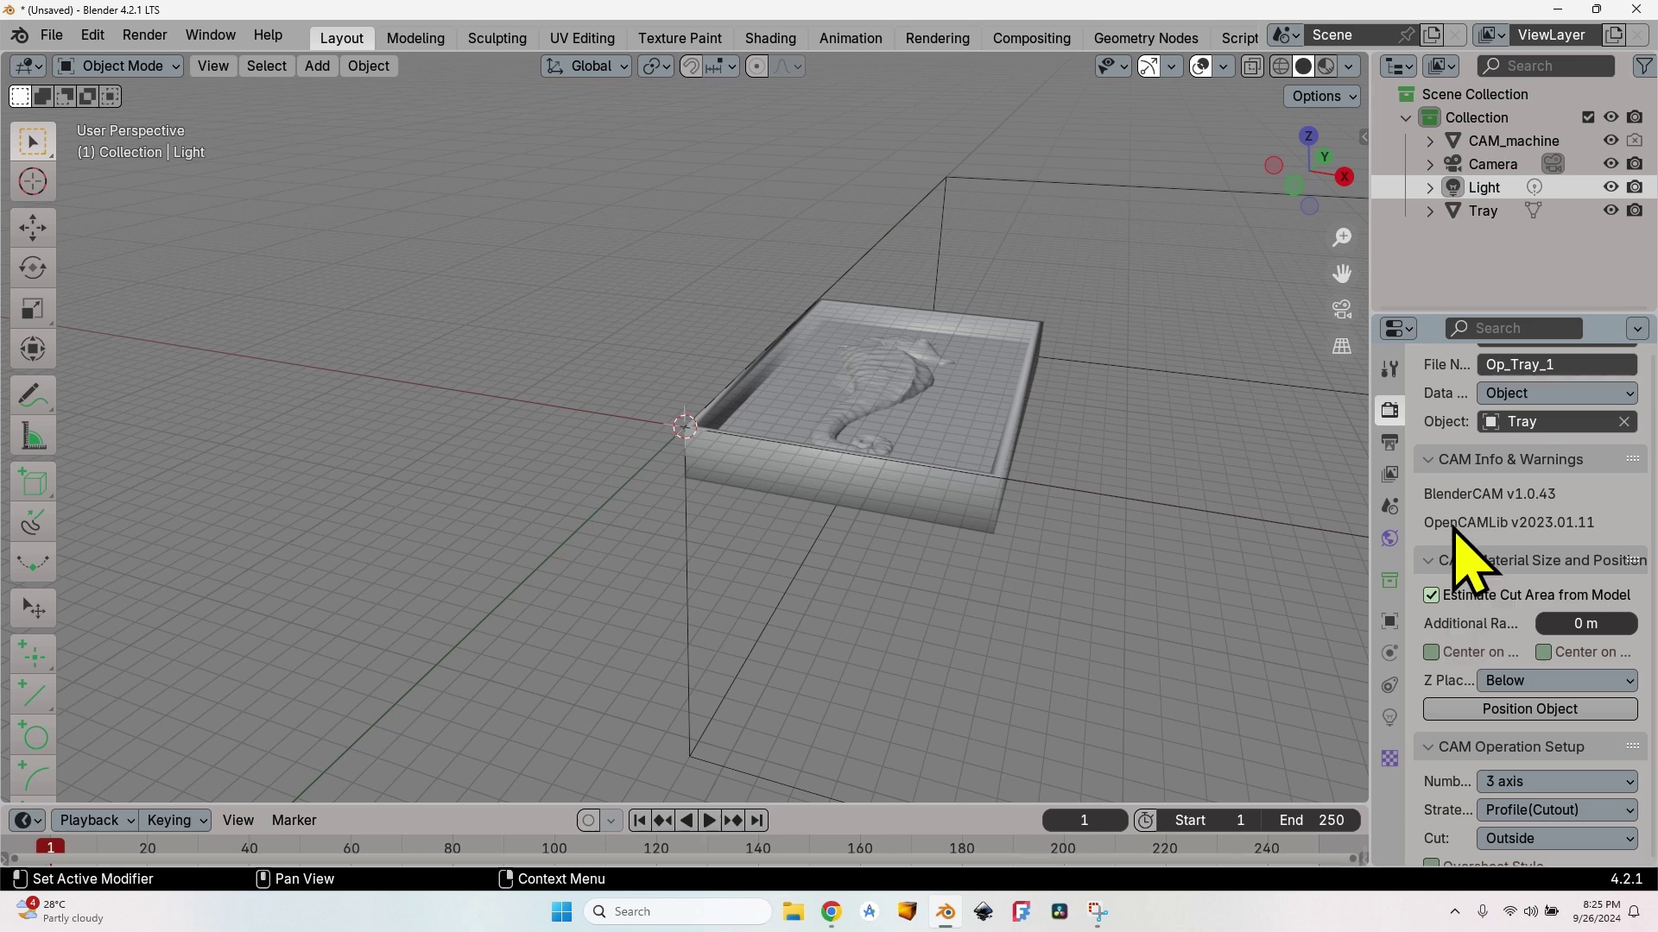
pyautogui.click(950, 479)
pyautogui.press('n')
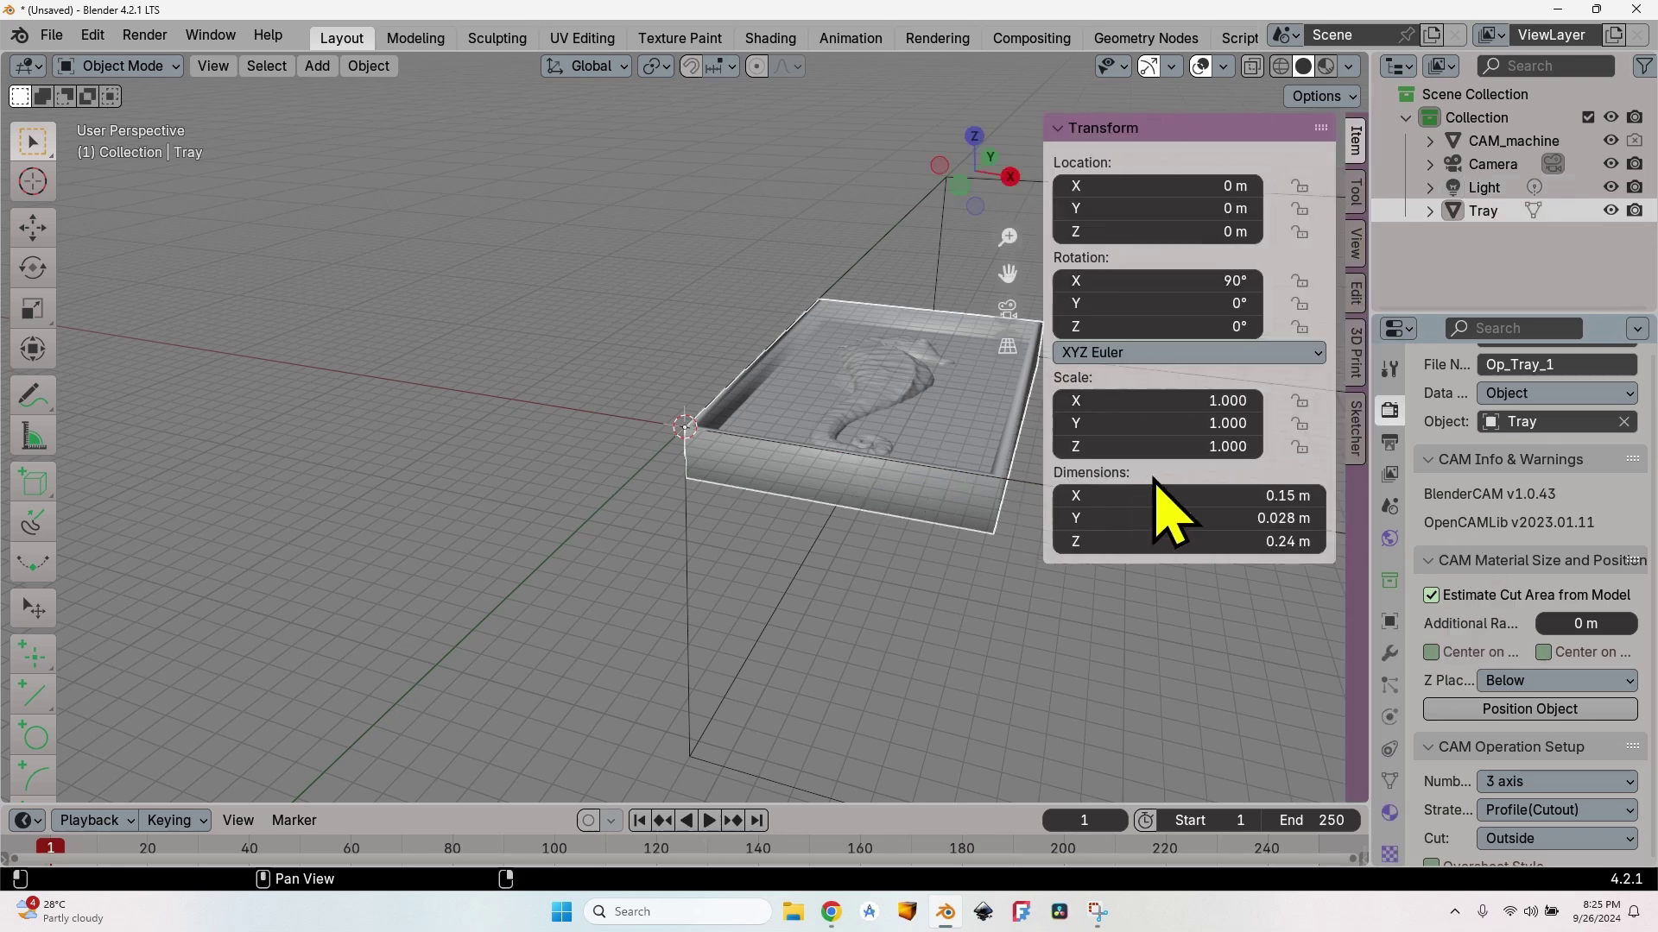
pyautogui.click(1176, 231)
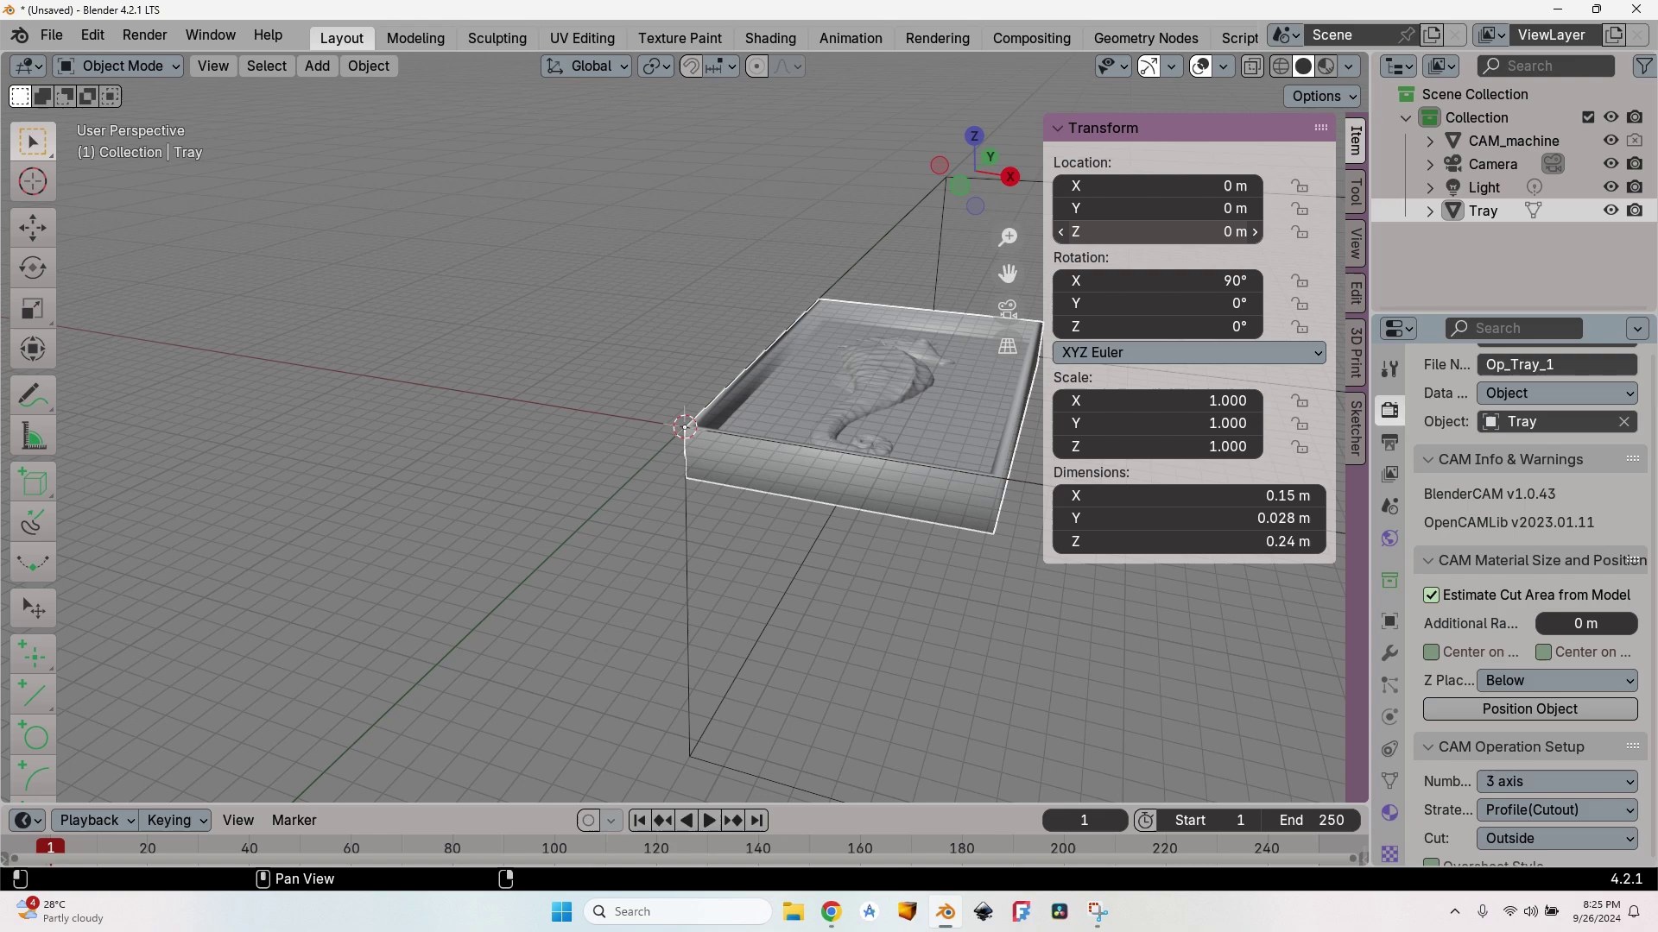
pyautogui.write('0.04')
pyautogui.press('Return')
pyautogui.press('n')
# Step: Use Position Object to place the tray below the origin per the Below Z setting
pyautogui.moveTo(889, 351); pyautogui.dragTo(936, 321, button='middle')
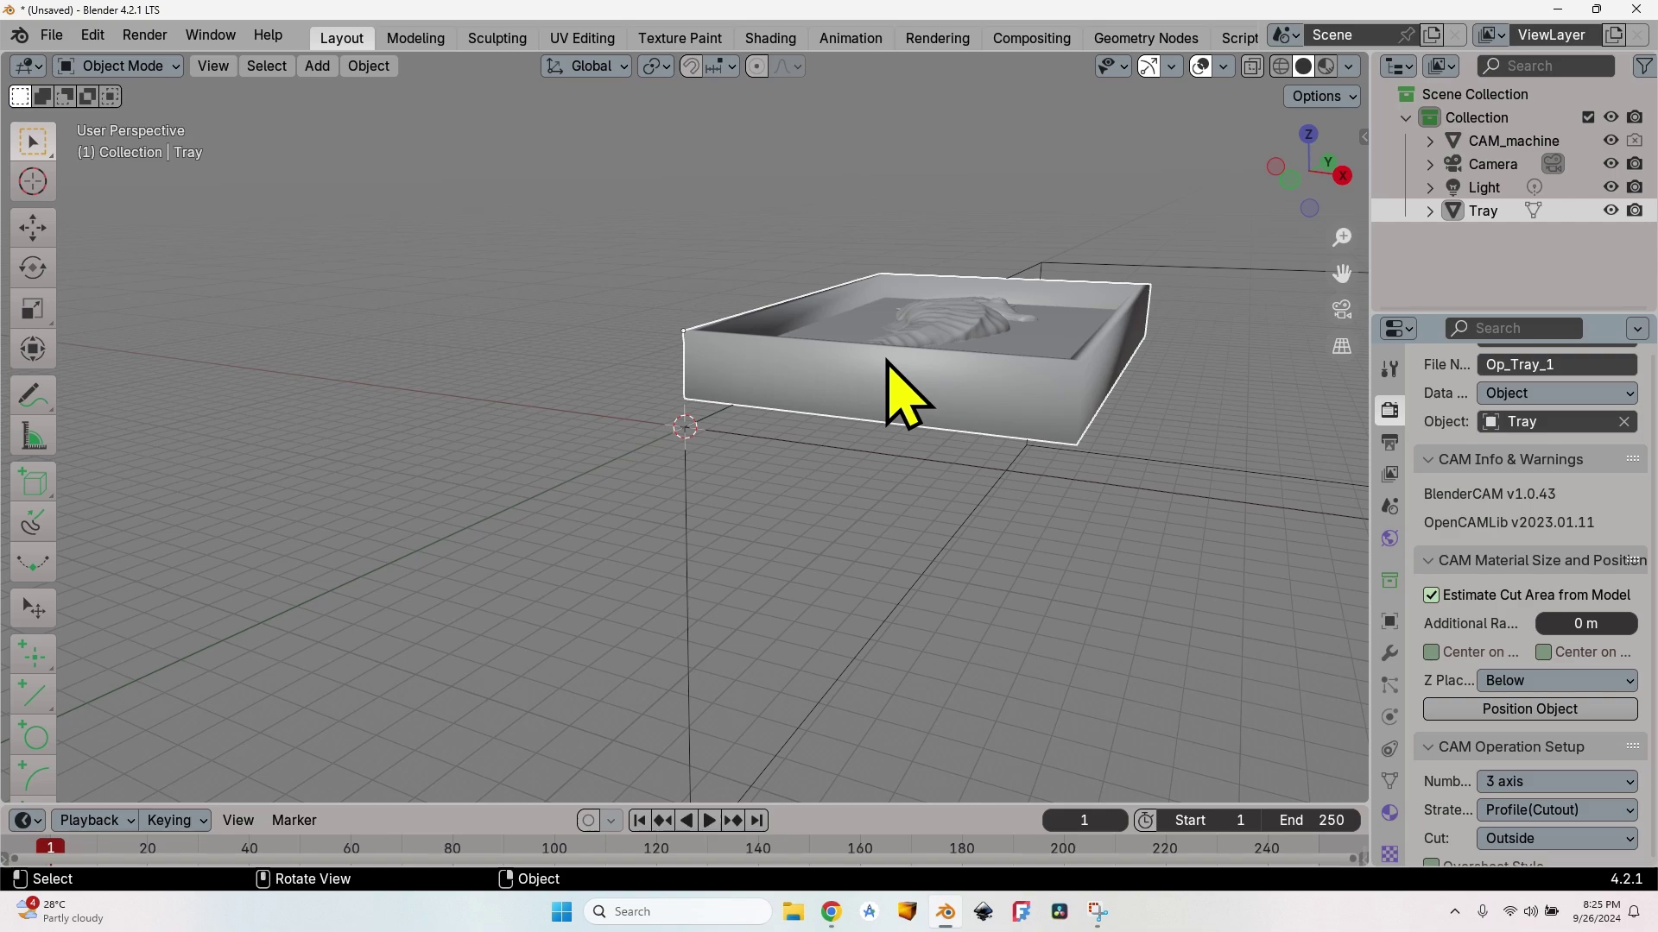
pyautogui.scroll(-5, 902, 398)
pyautogui.moveTo(937, 492); pyautogui.dragTo(941, 414, button='middle')
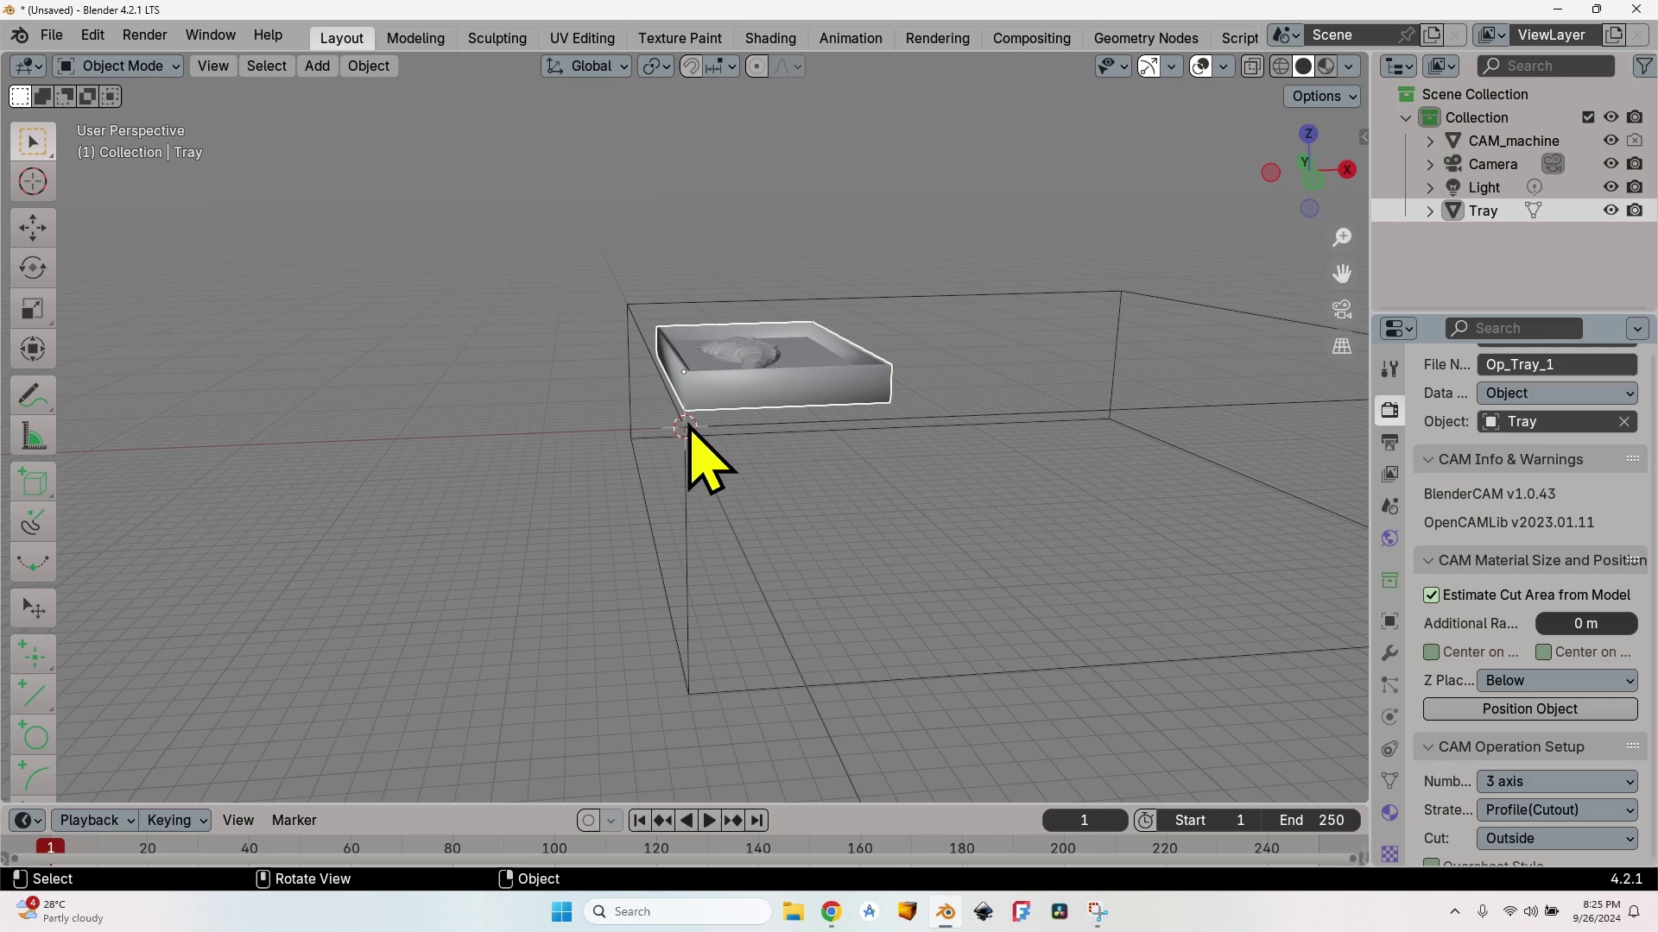
pyautogui.moveTo(689, 429); pyautogui.dragTo(788, 359, button='middle')
pyautogui.scroll(3, 788, 296)
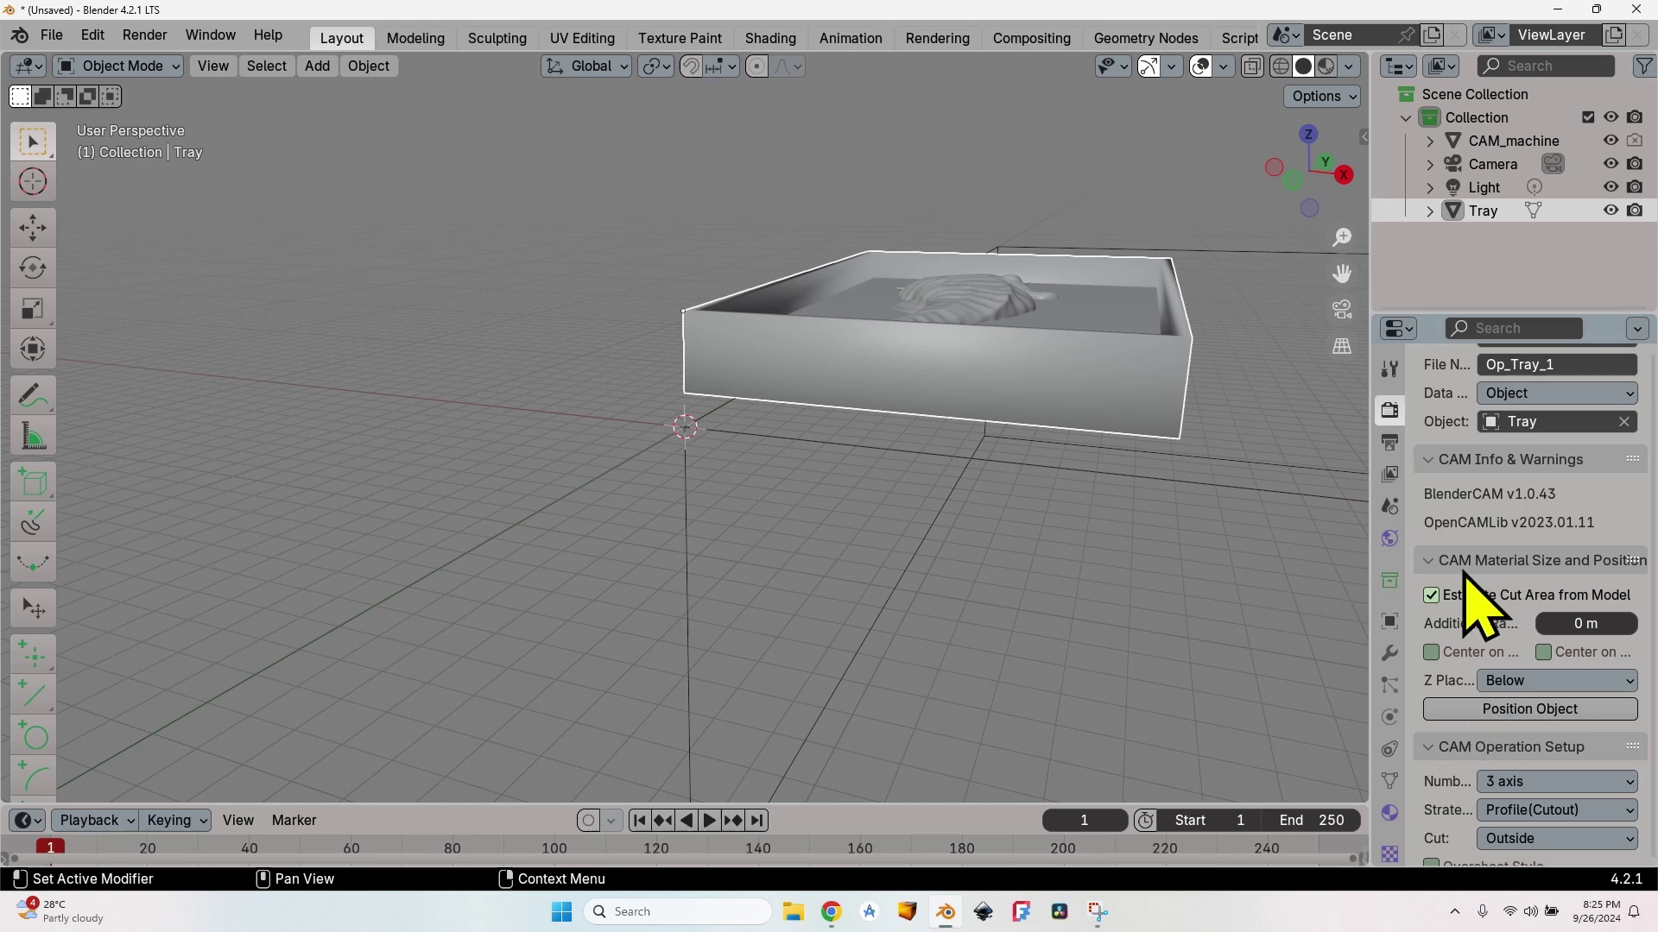
pyautogui.click(1499, 708)
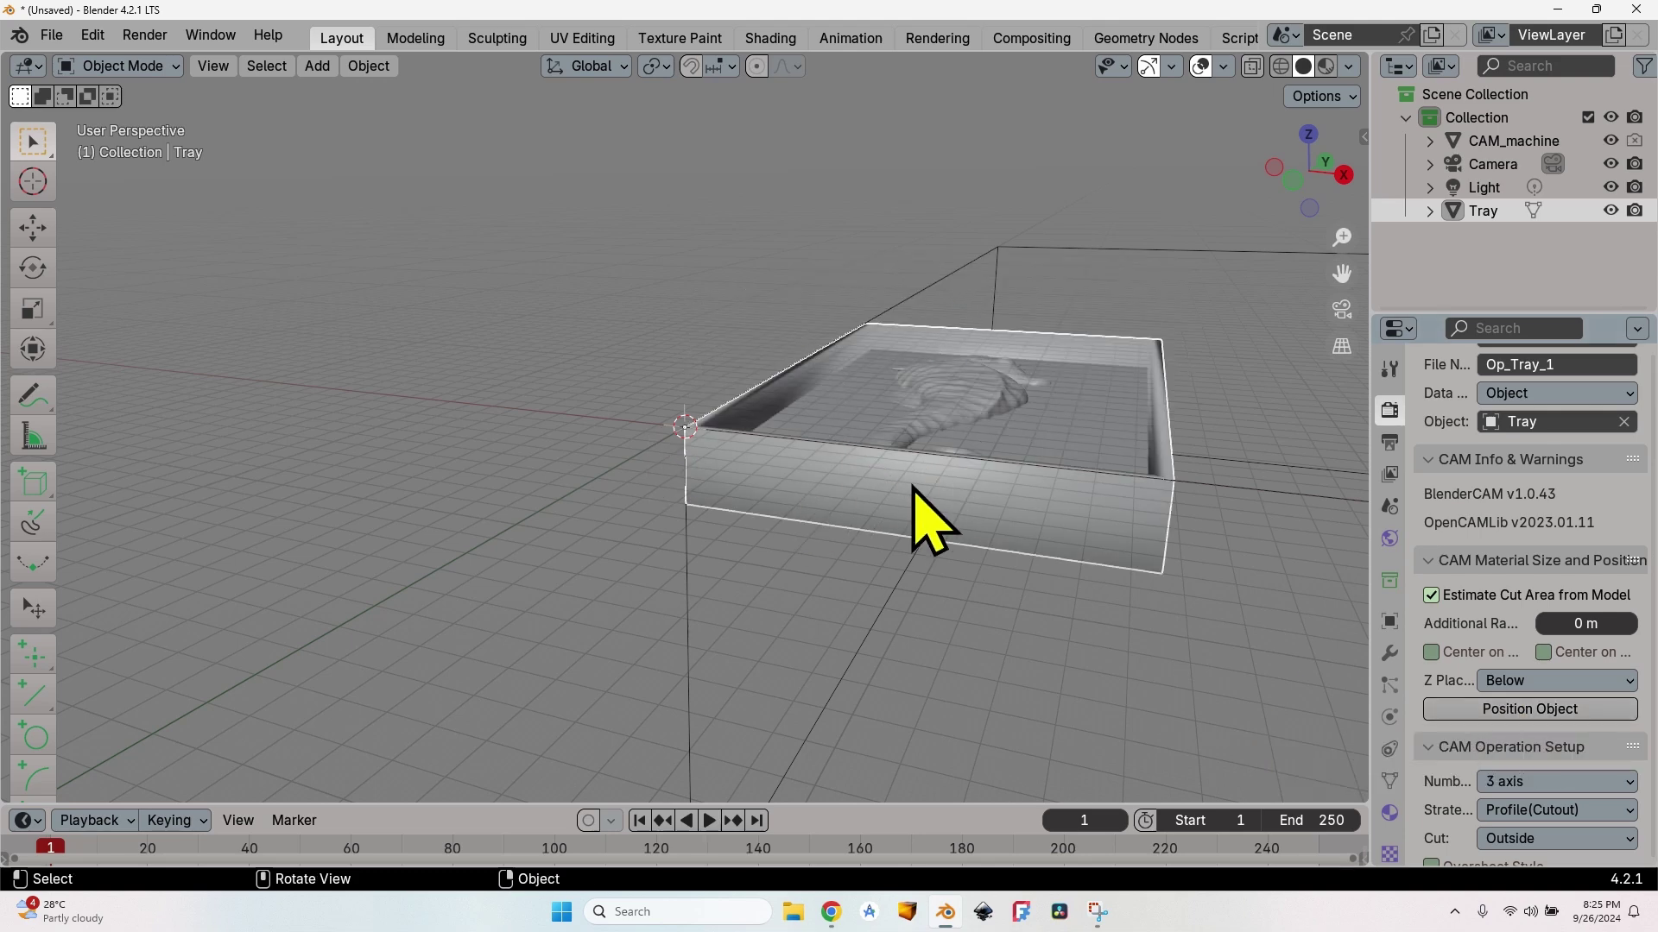
pyautogui.click(1536, 559)
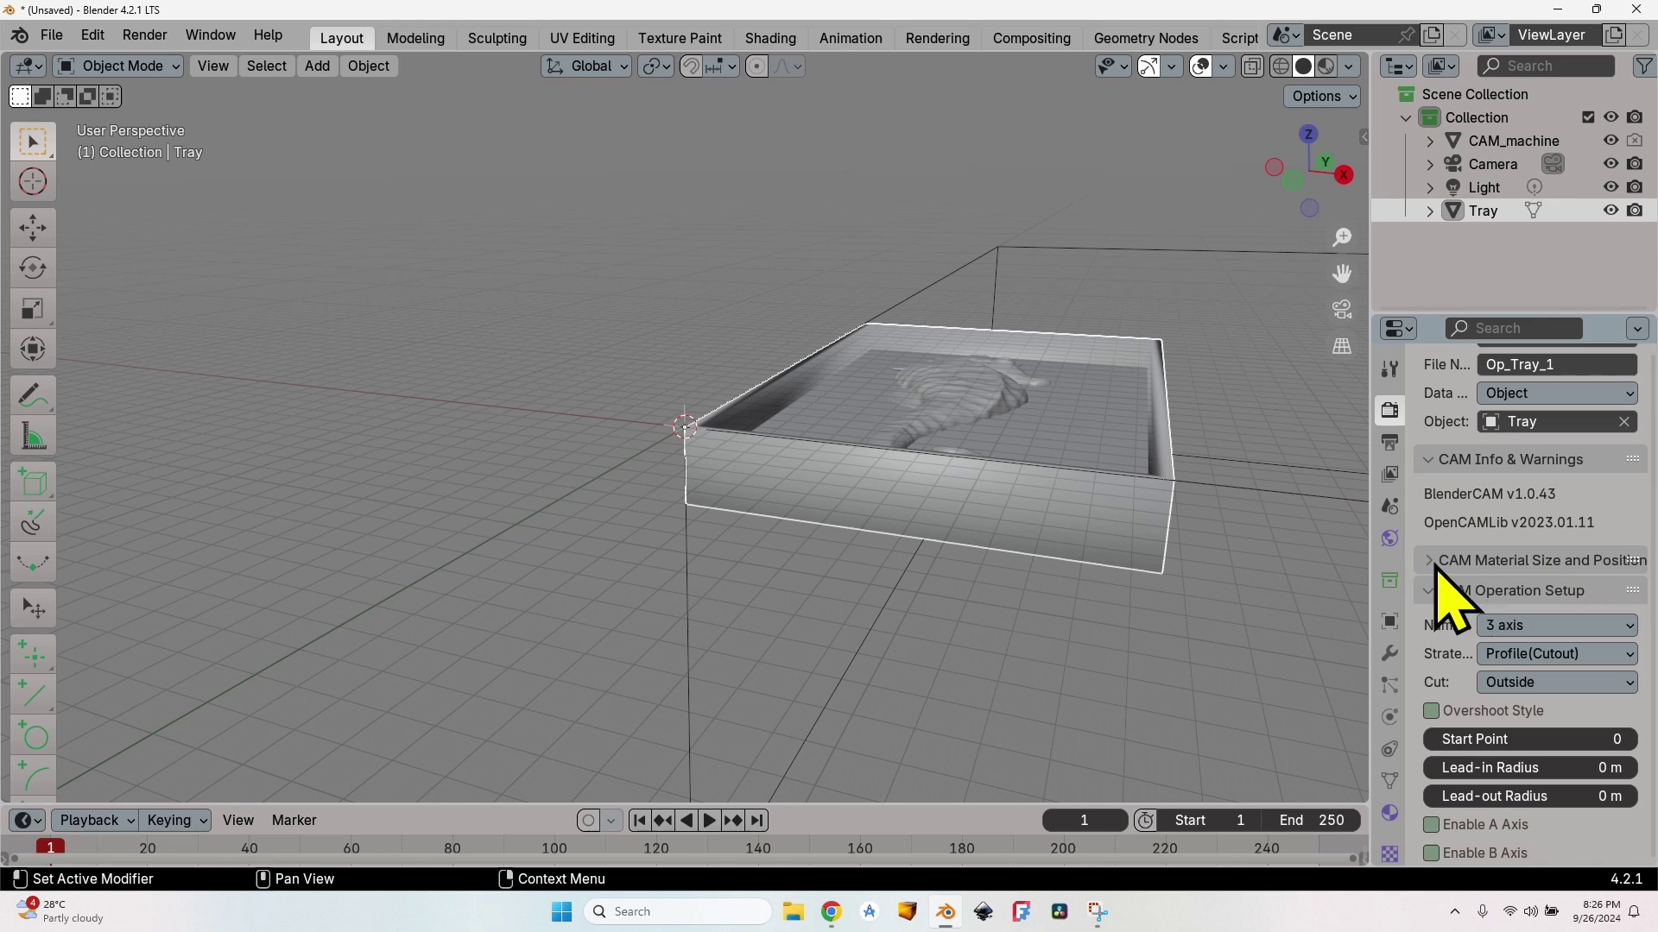
# Step: Switch Op_Tray_1's strategy to Parallel and view the seahorse relief from above
pyautogui.scroll(-2, 1459, 617)
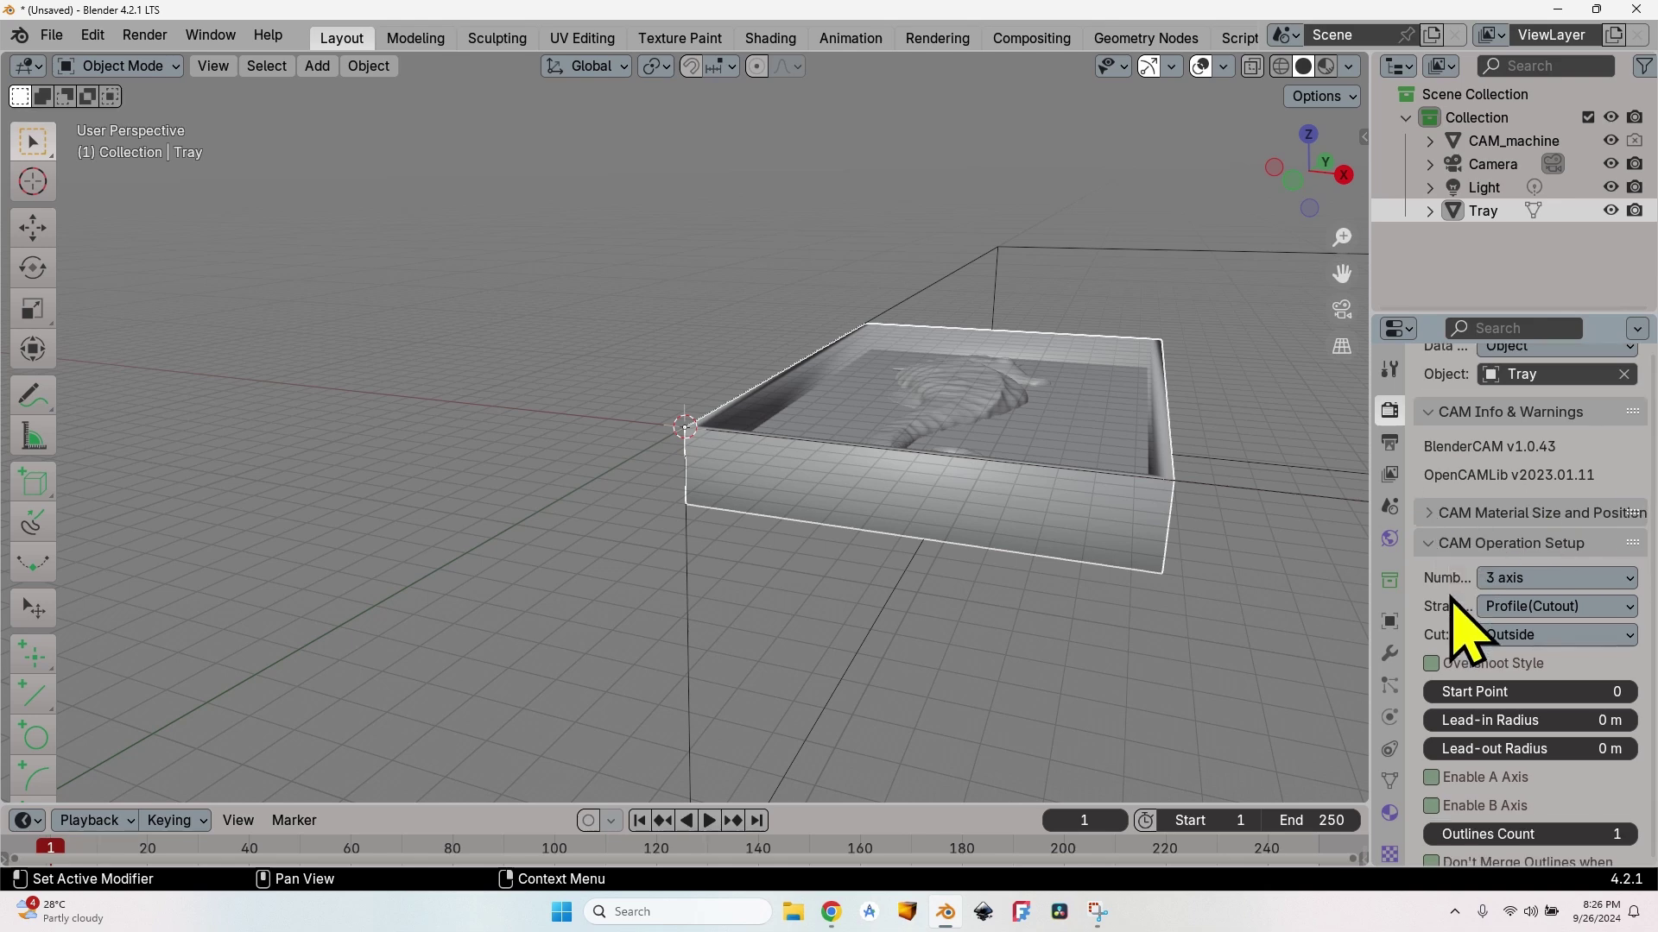
pyautogui.scroll(-2, 1457, 619)
pyautogui.click(1521, 562)
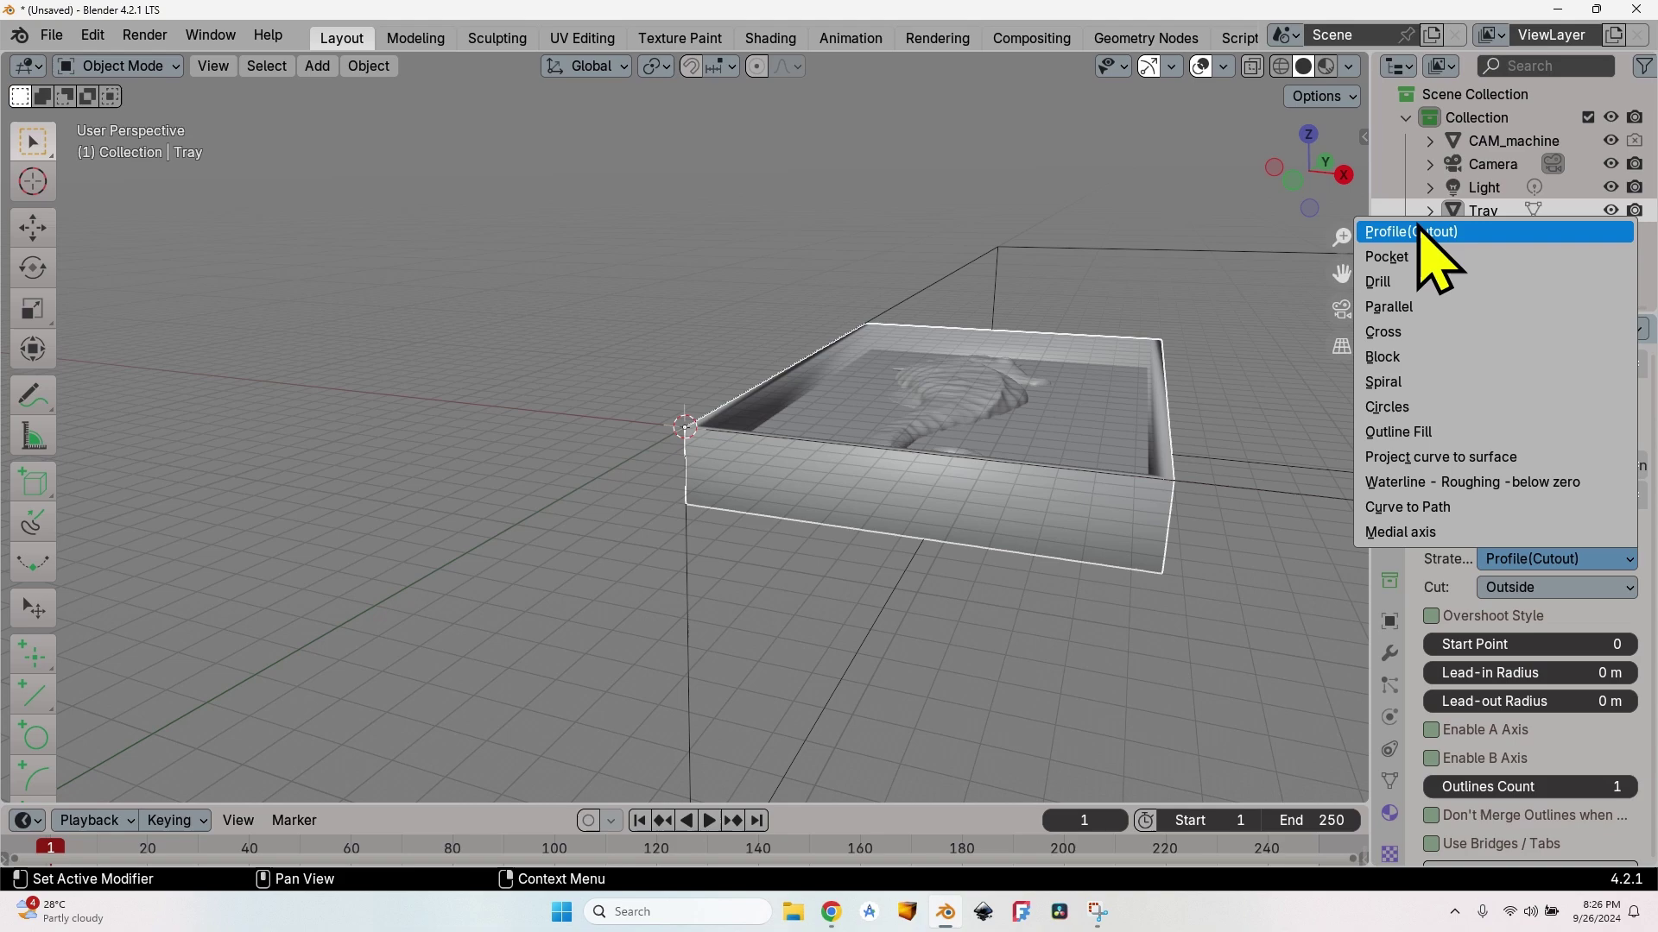
pyautogui.click(1438, 306)
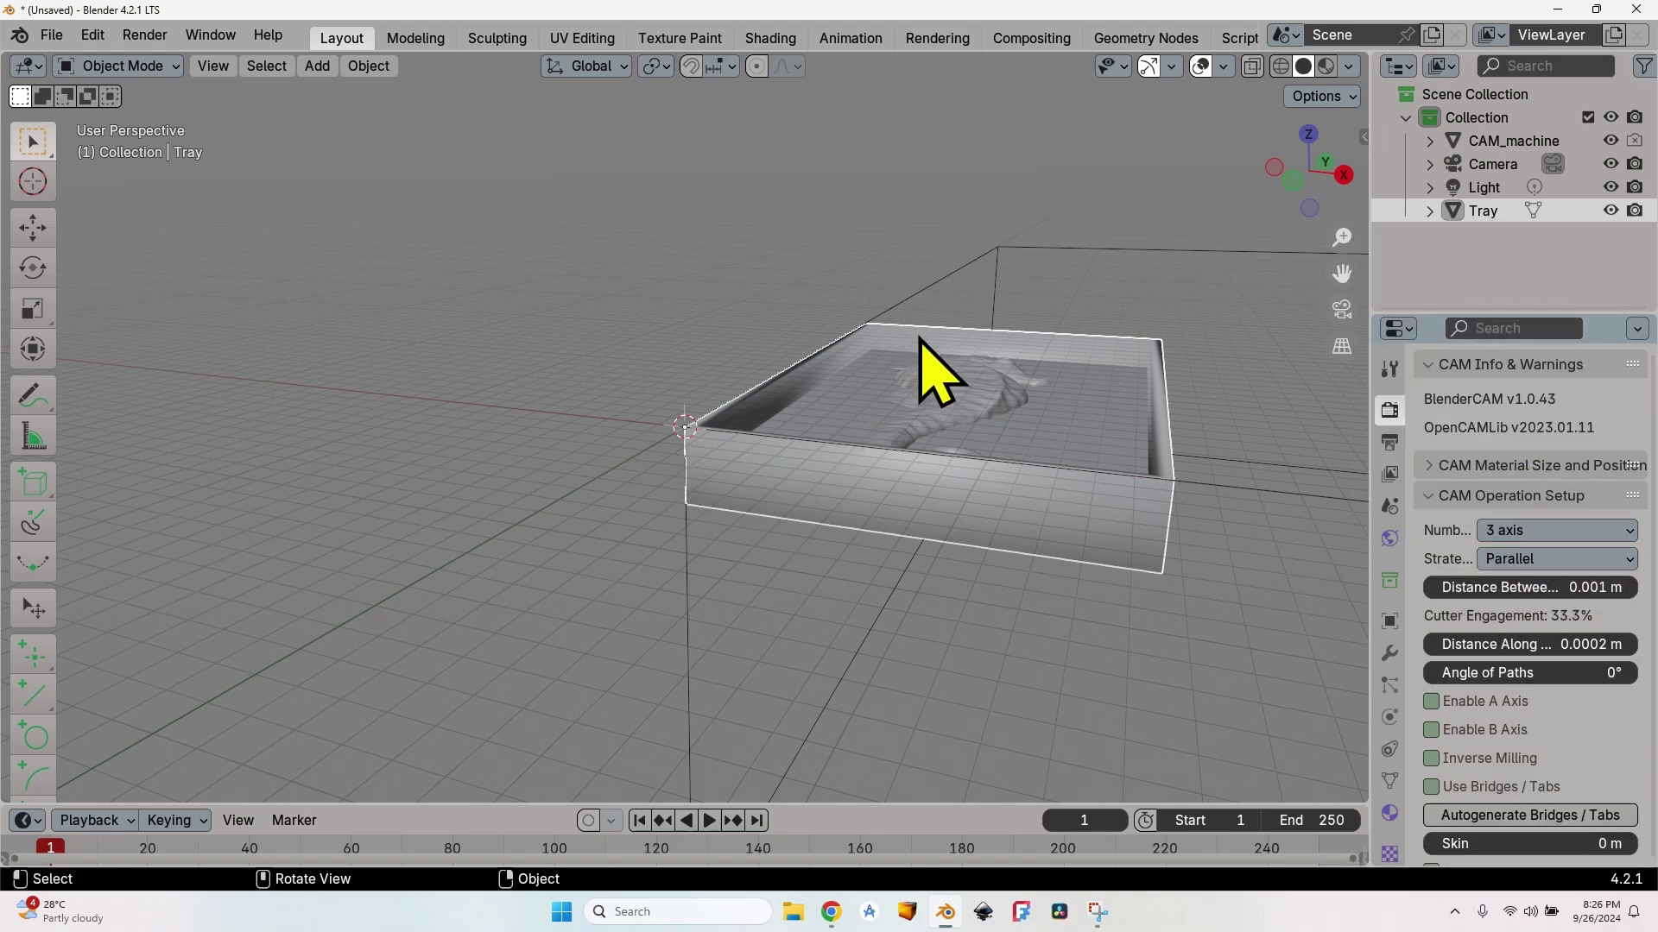
pyautogui.moveTo(925, 359); pyautogui.dragTo(925, 155, button='middle')
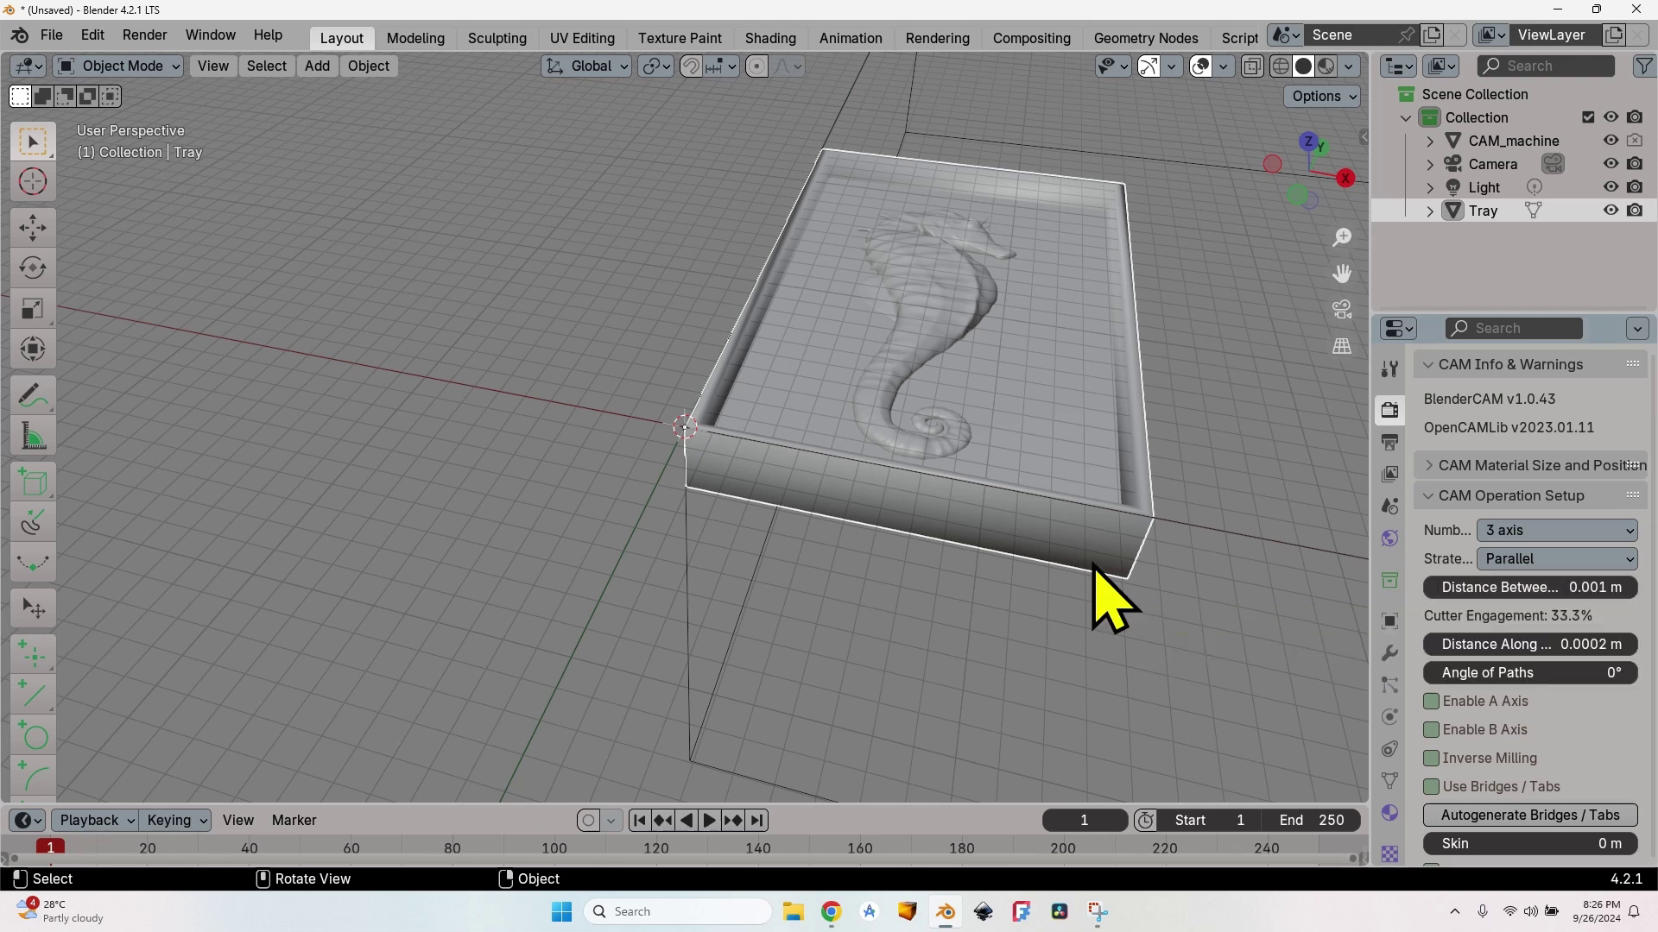
# Step: Set the scene's length units to millimetres
pyautogui.click(1389, 506)
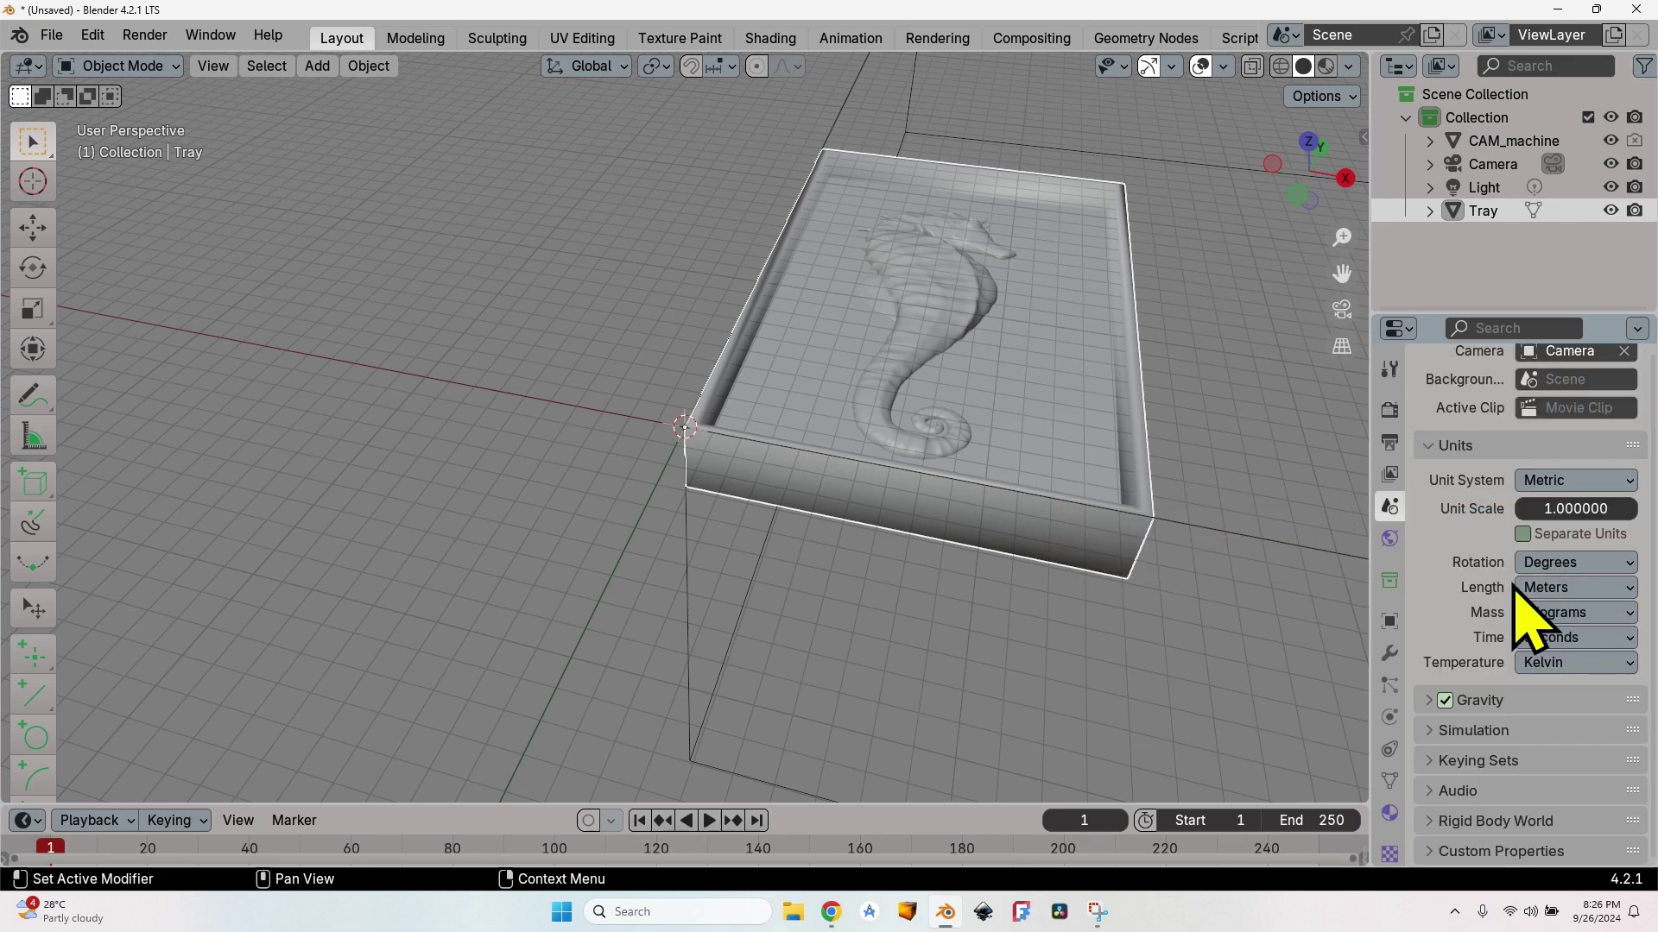
pyautogui.click(1576, 589)
pyautogui.click(1587, 710)
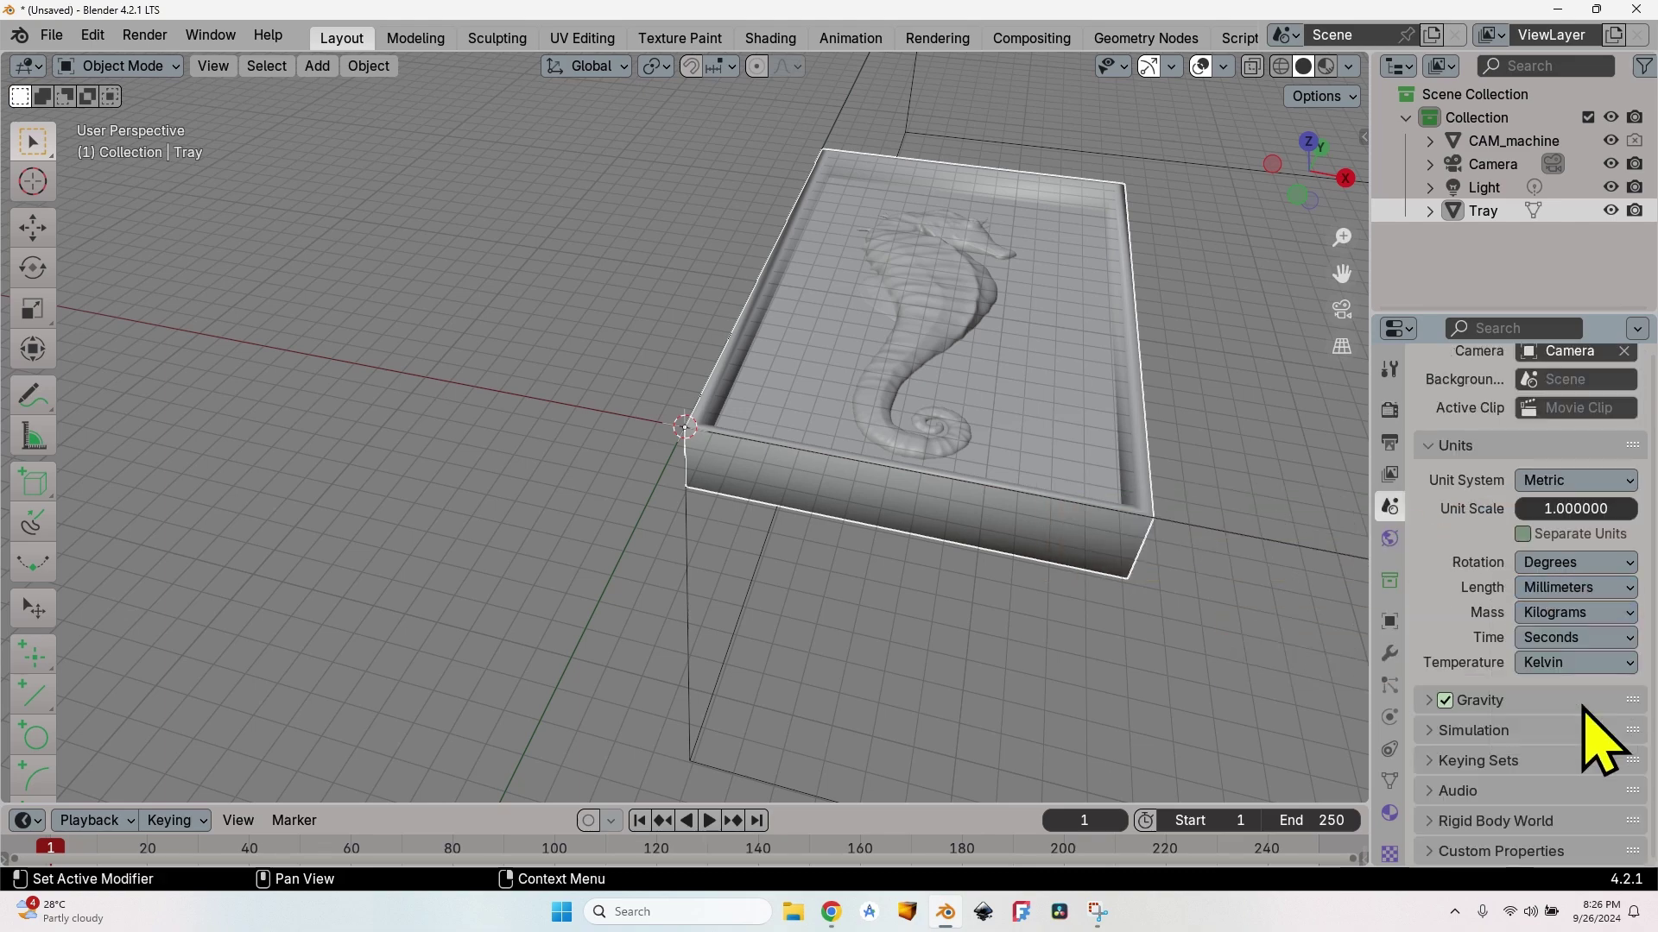
# Step: Set Op_Tray_1's Distance Between toolpaths to 0.7 mm
pyautogui.click(1390, 411)
pyautogui.scroll(-1, 1426, 518)
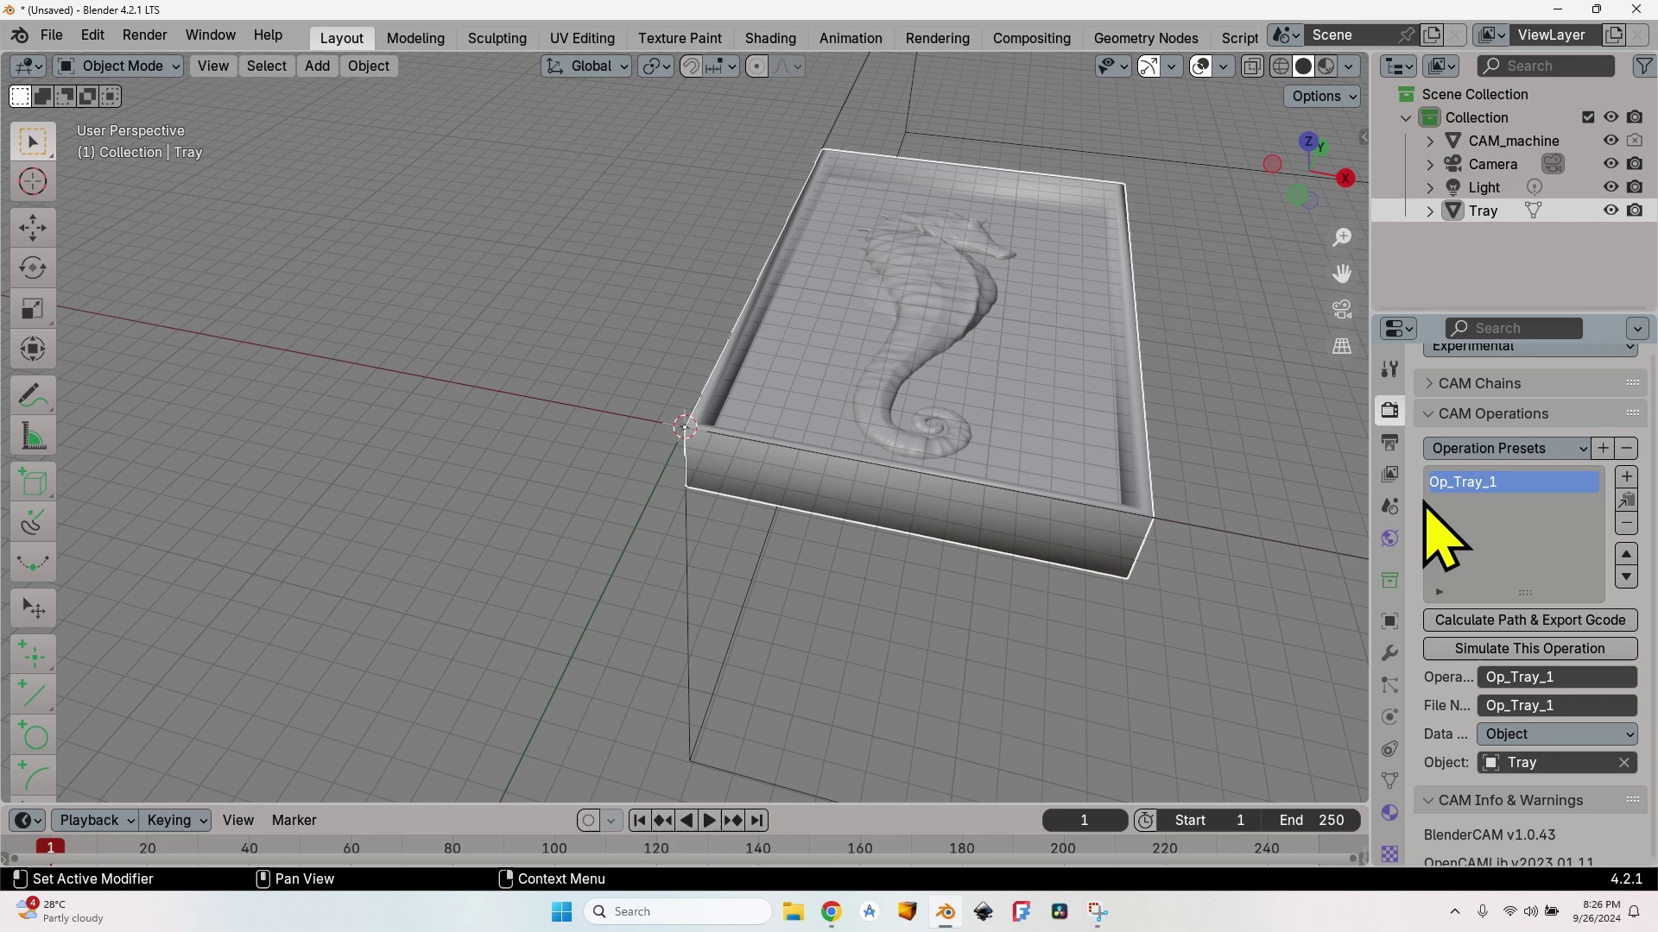
pyautogui.scroll(-10, 1426, 518)
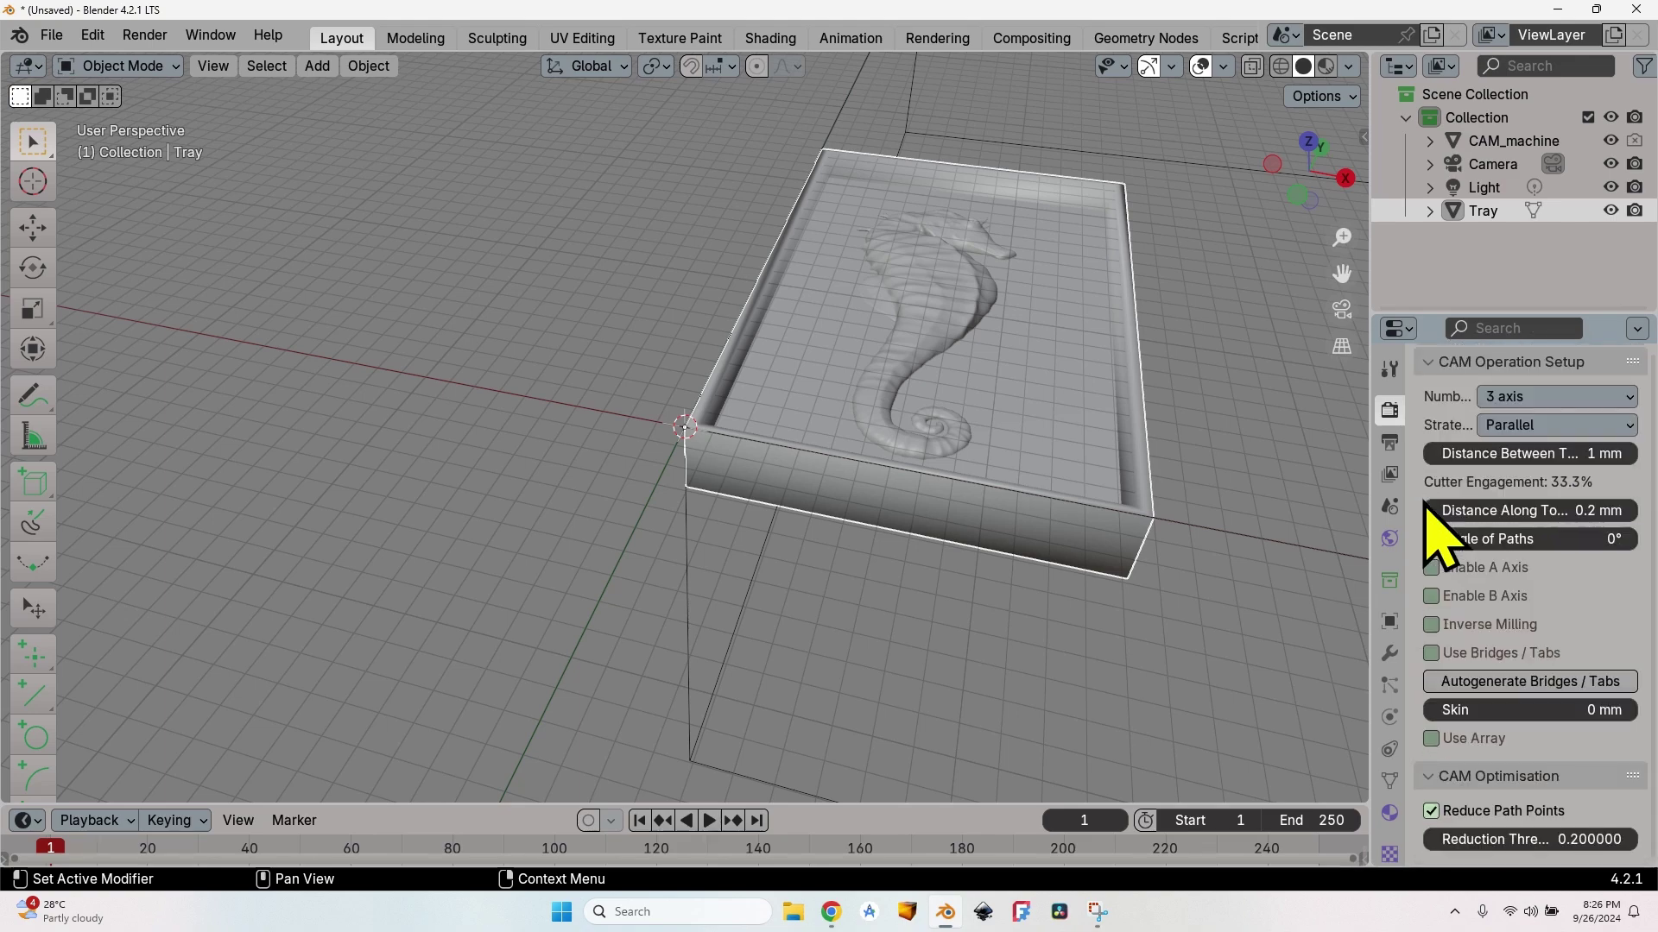
pyautogui.scroll(1, 1426, 509)
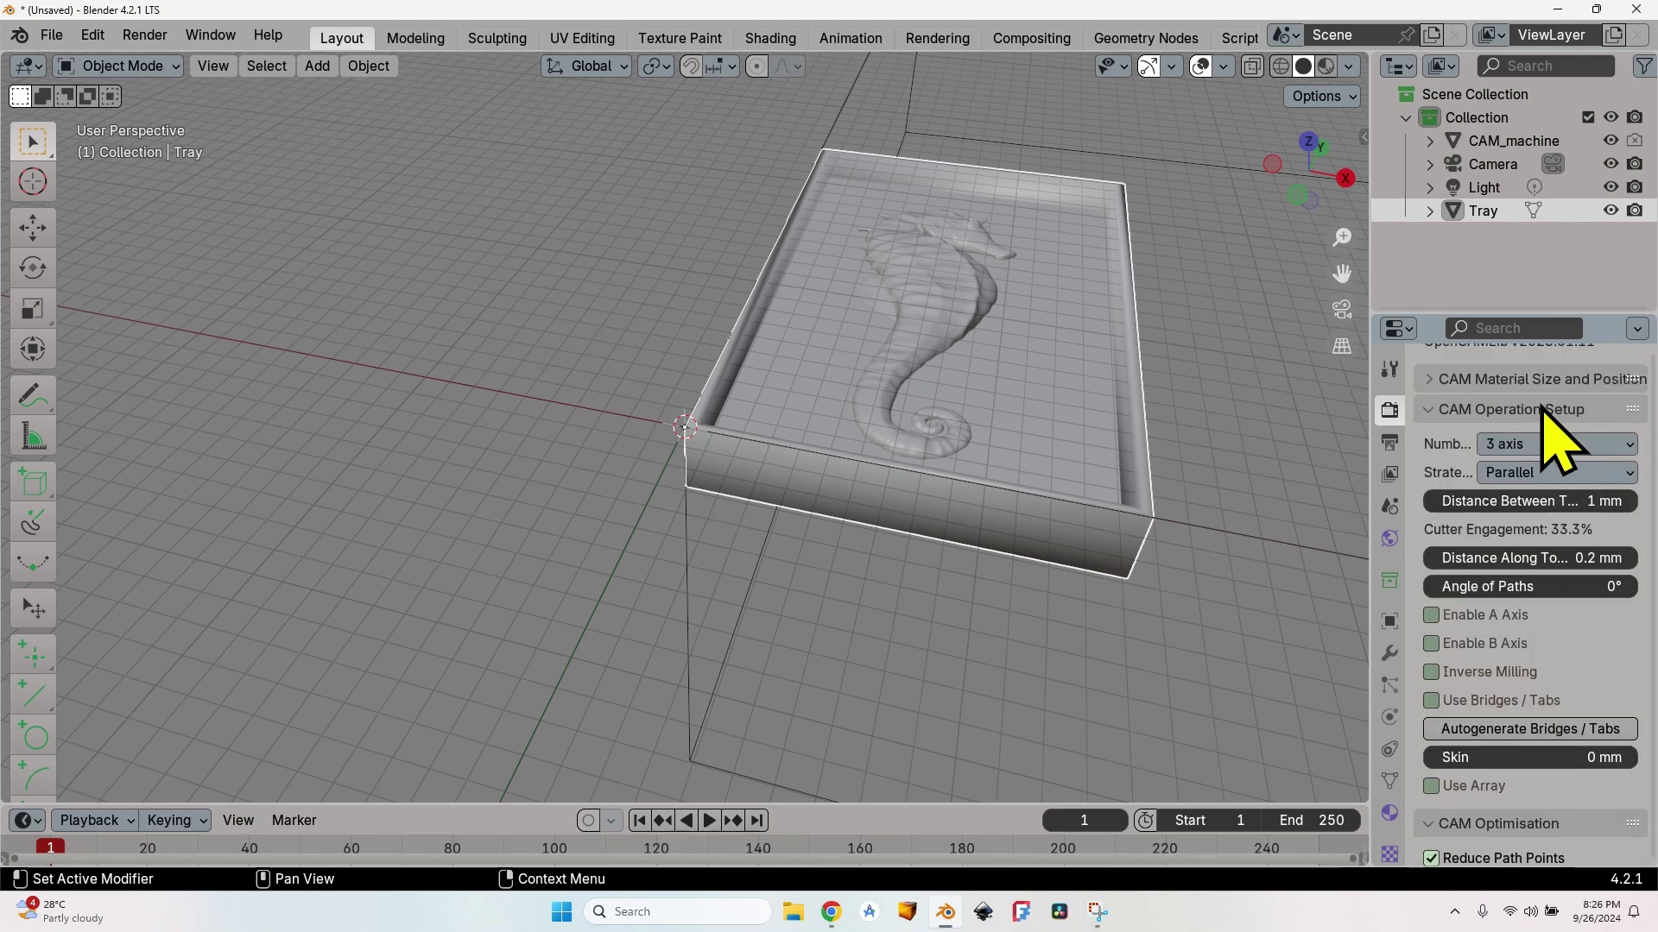
pyautogui.click(1580, 501)
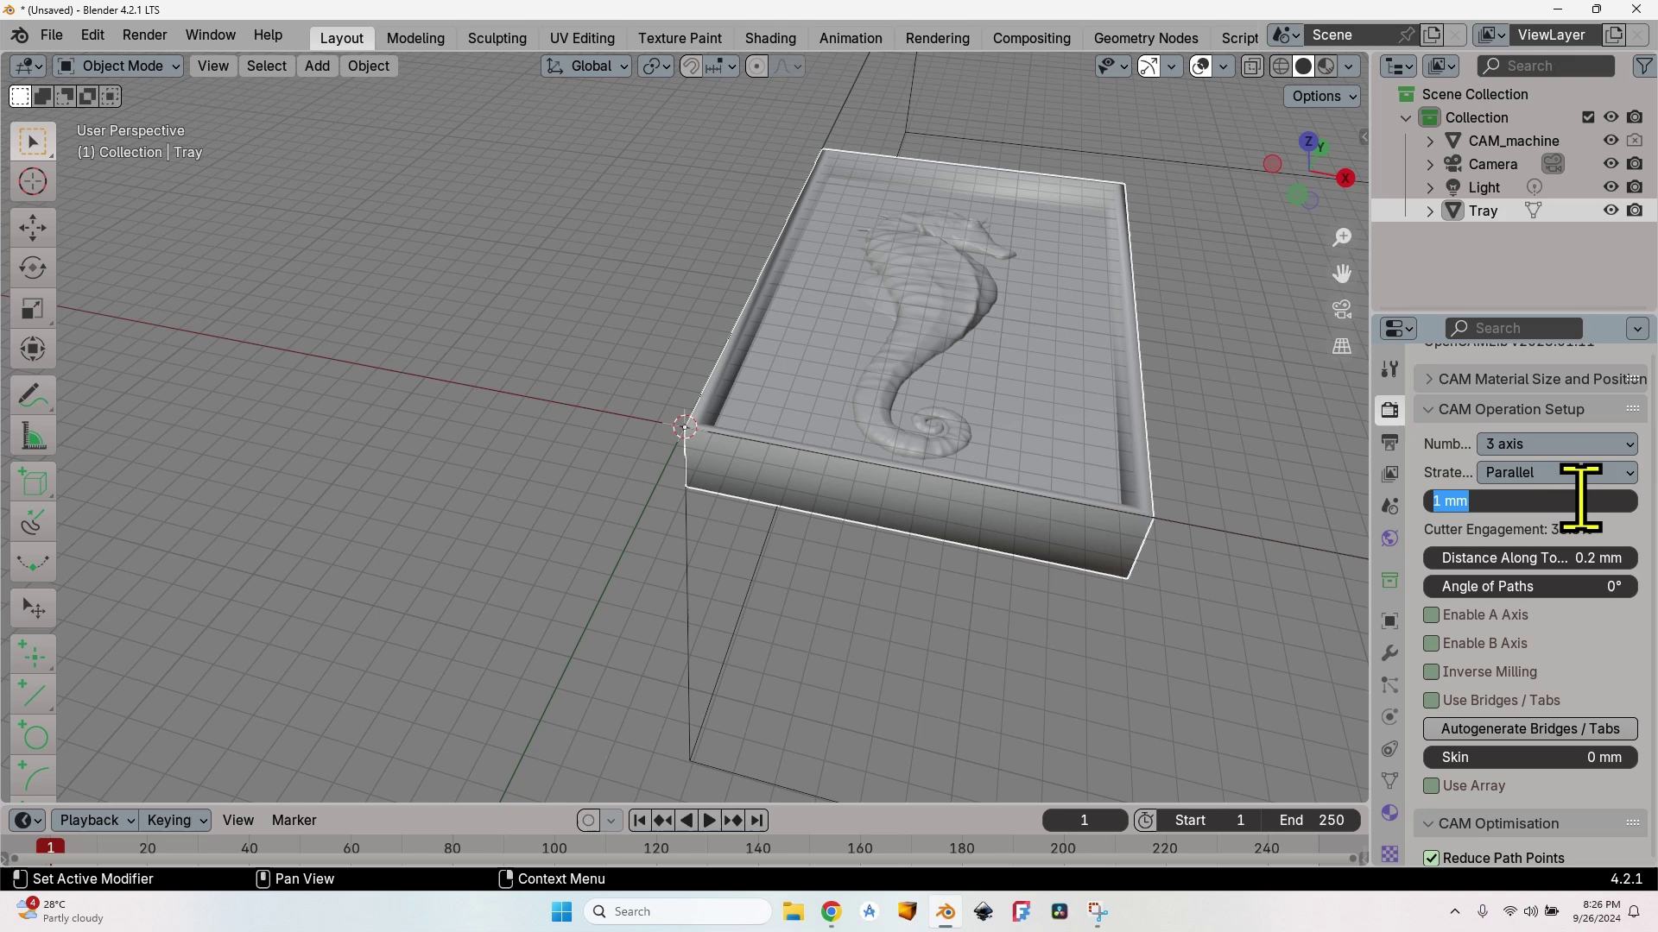
pyautogui.write('0.7')
pyautogui.press('Return')
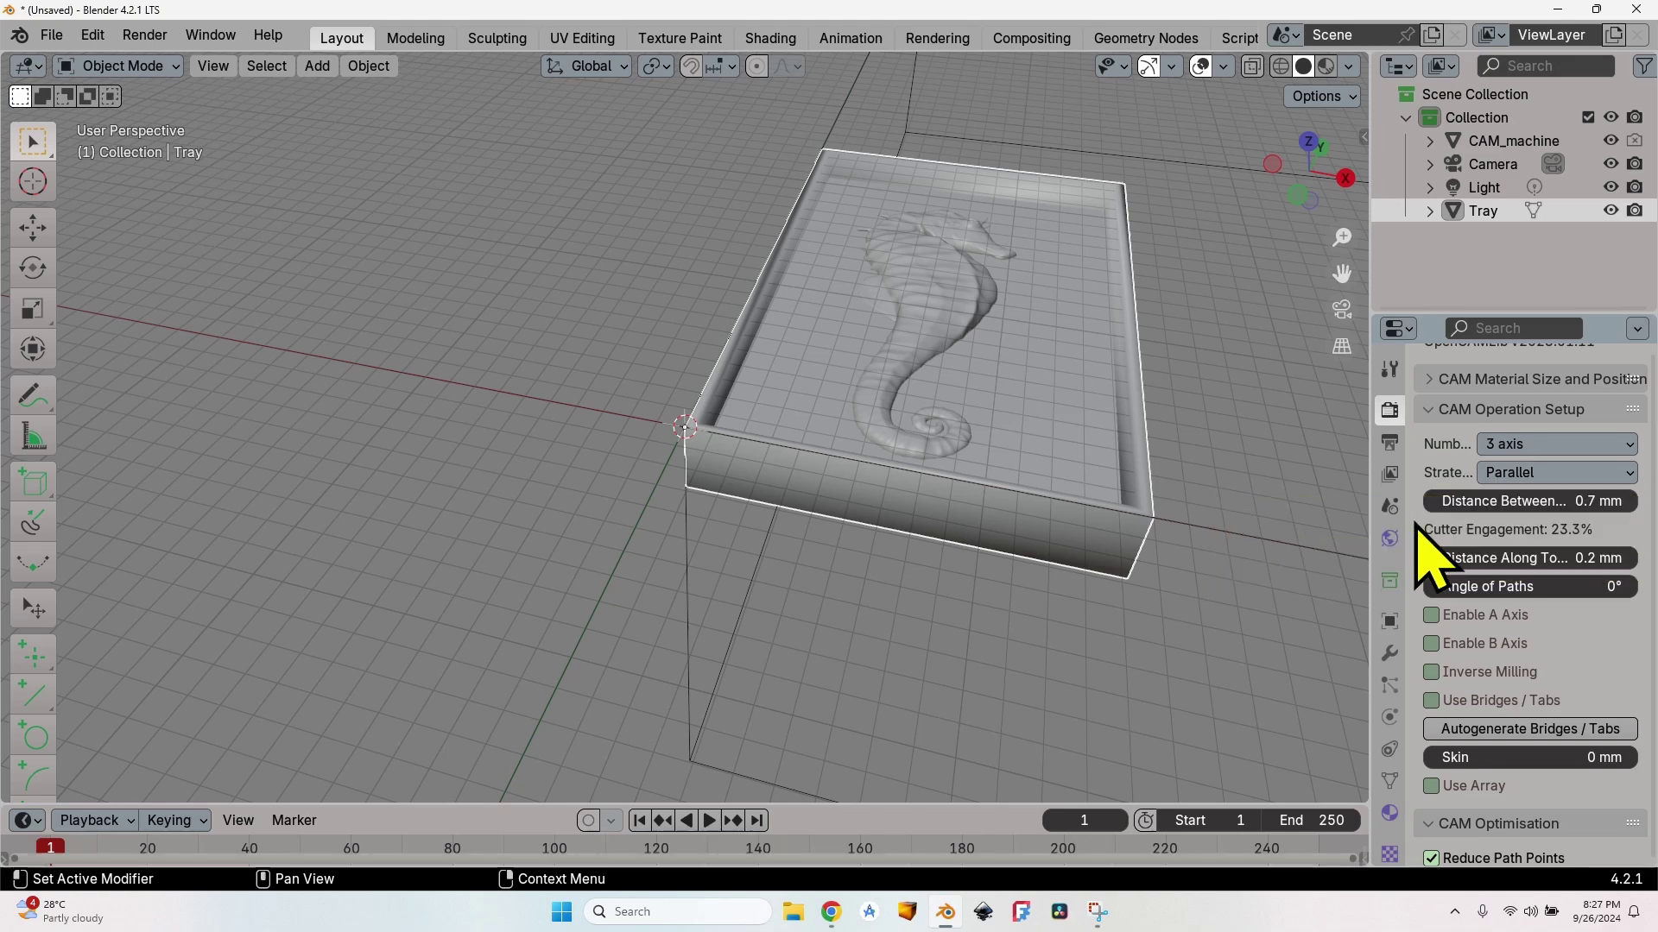
# Step: Turn on Simplify G-code with tolerance 50 and turn off Use Layers for Op_Tray_1
pyautogui.scroll(-4, 1425, 548)
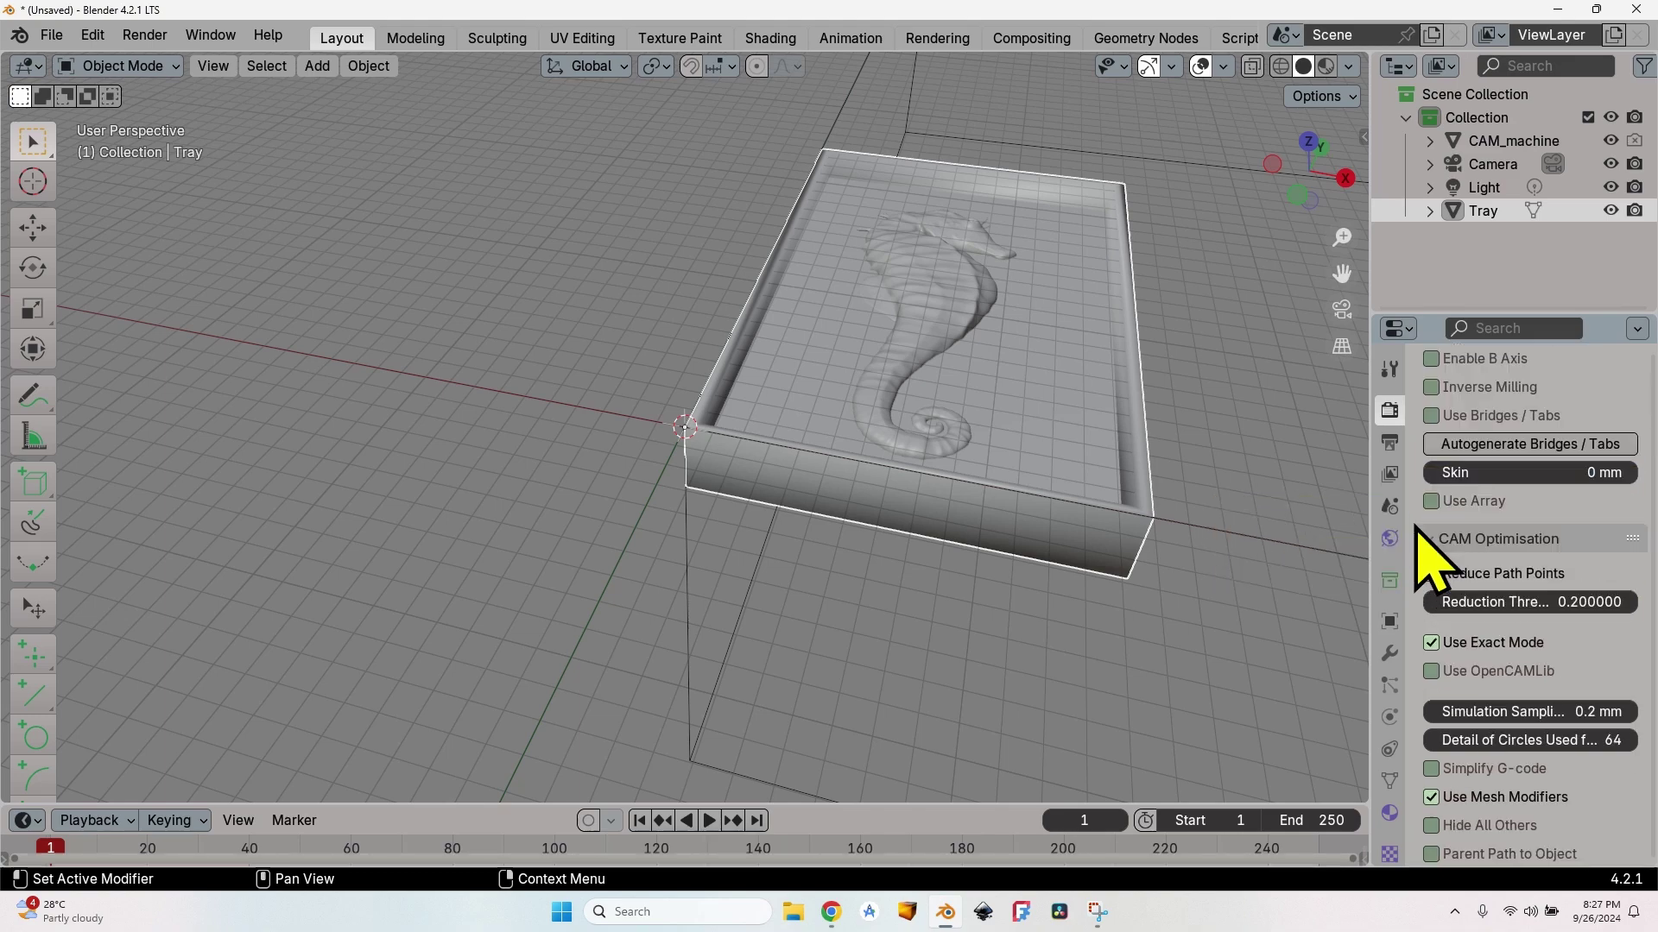
pyautogui.scroll(-2, 1517, 539)
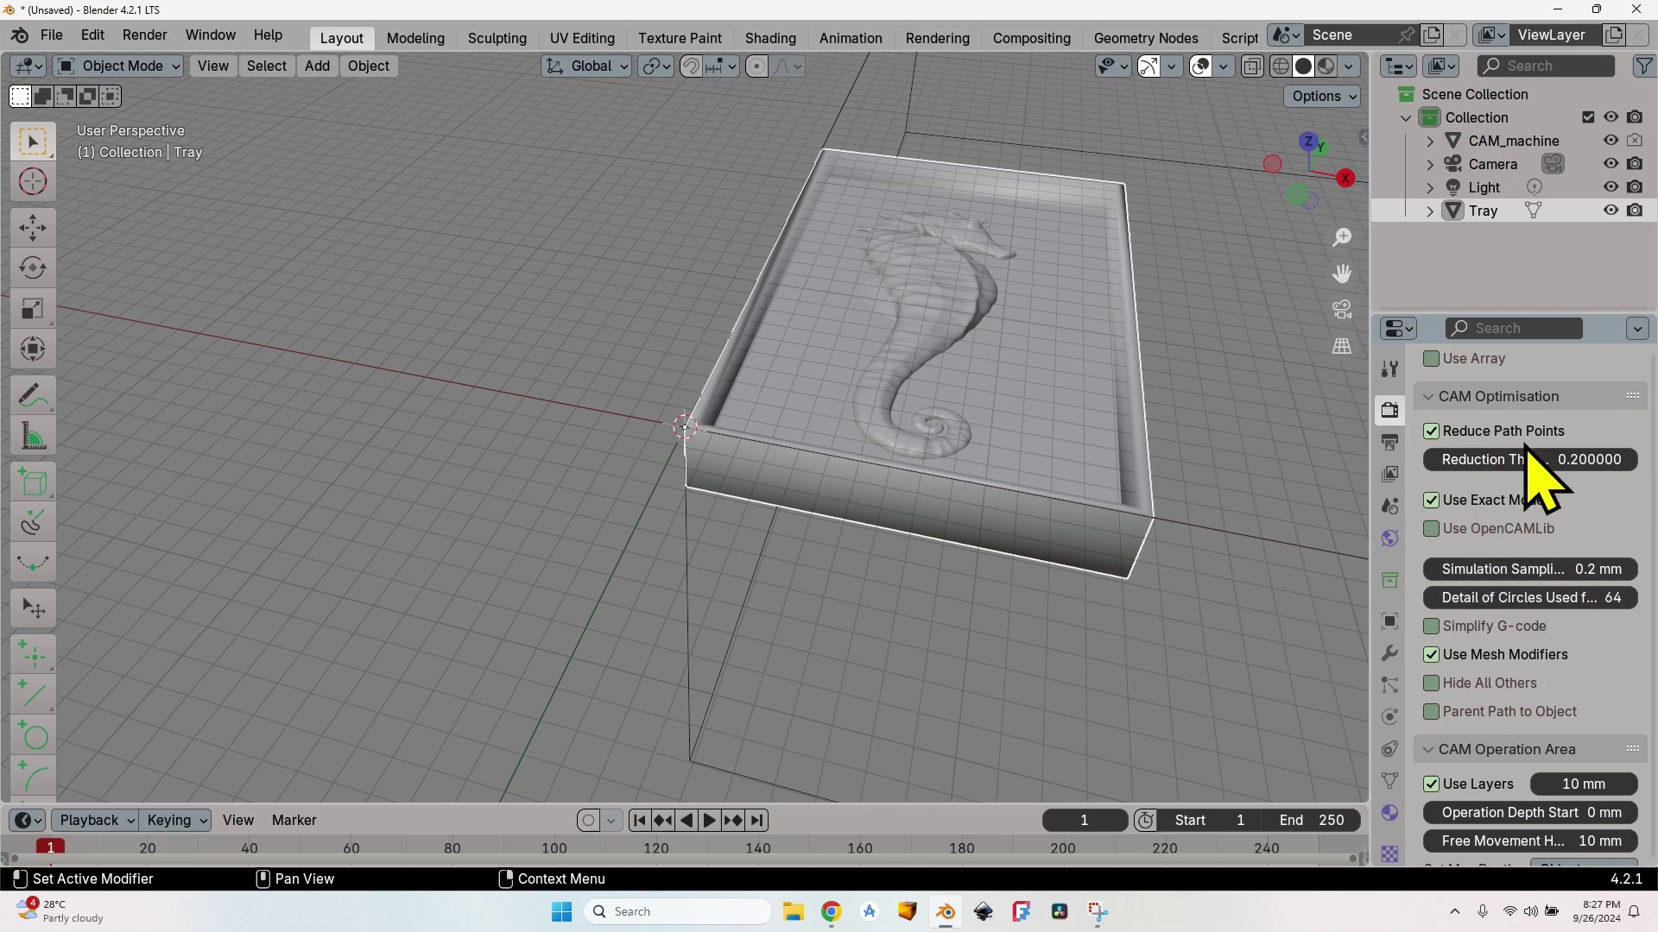
pyautogui.click(1459, 626)
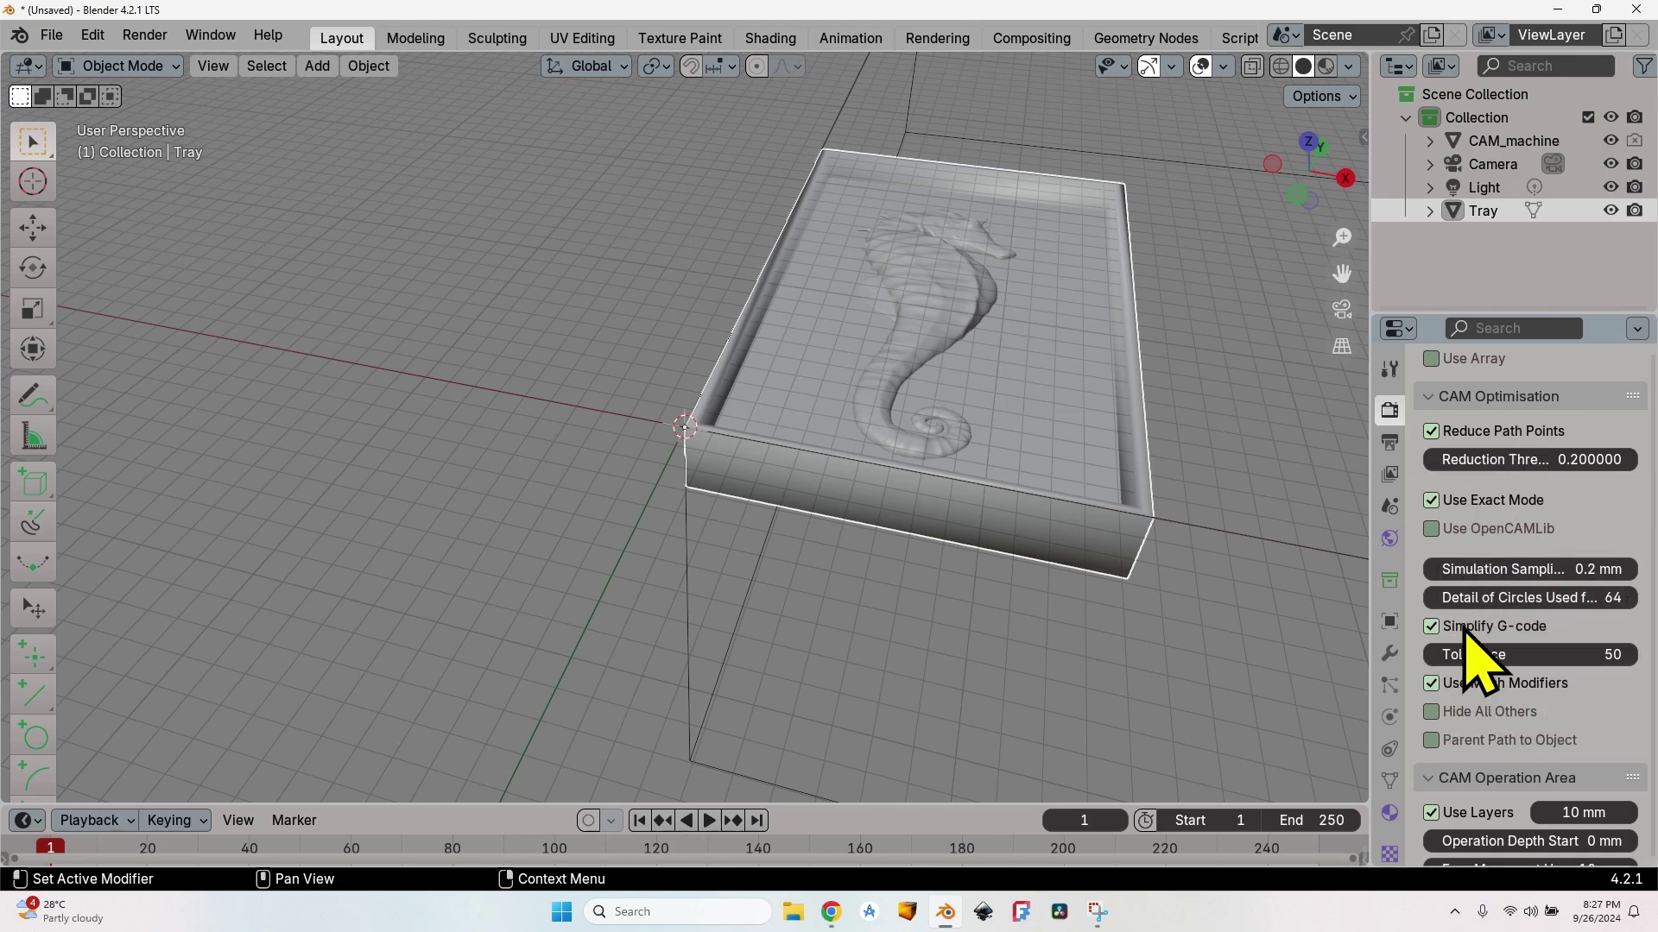
pyautogui.scroll(-5, 1485, 682)
pyautogui.scroll(4, 1485, 673)
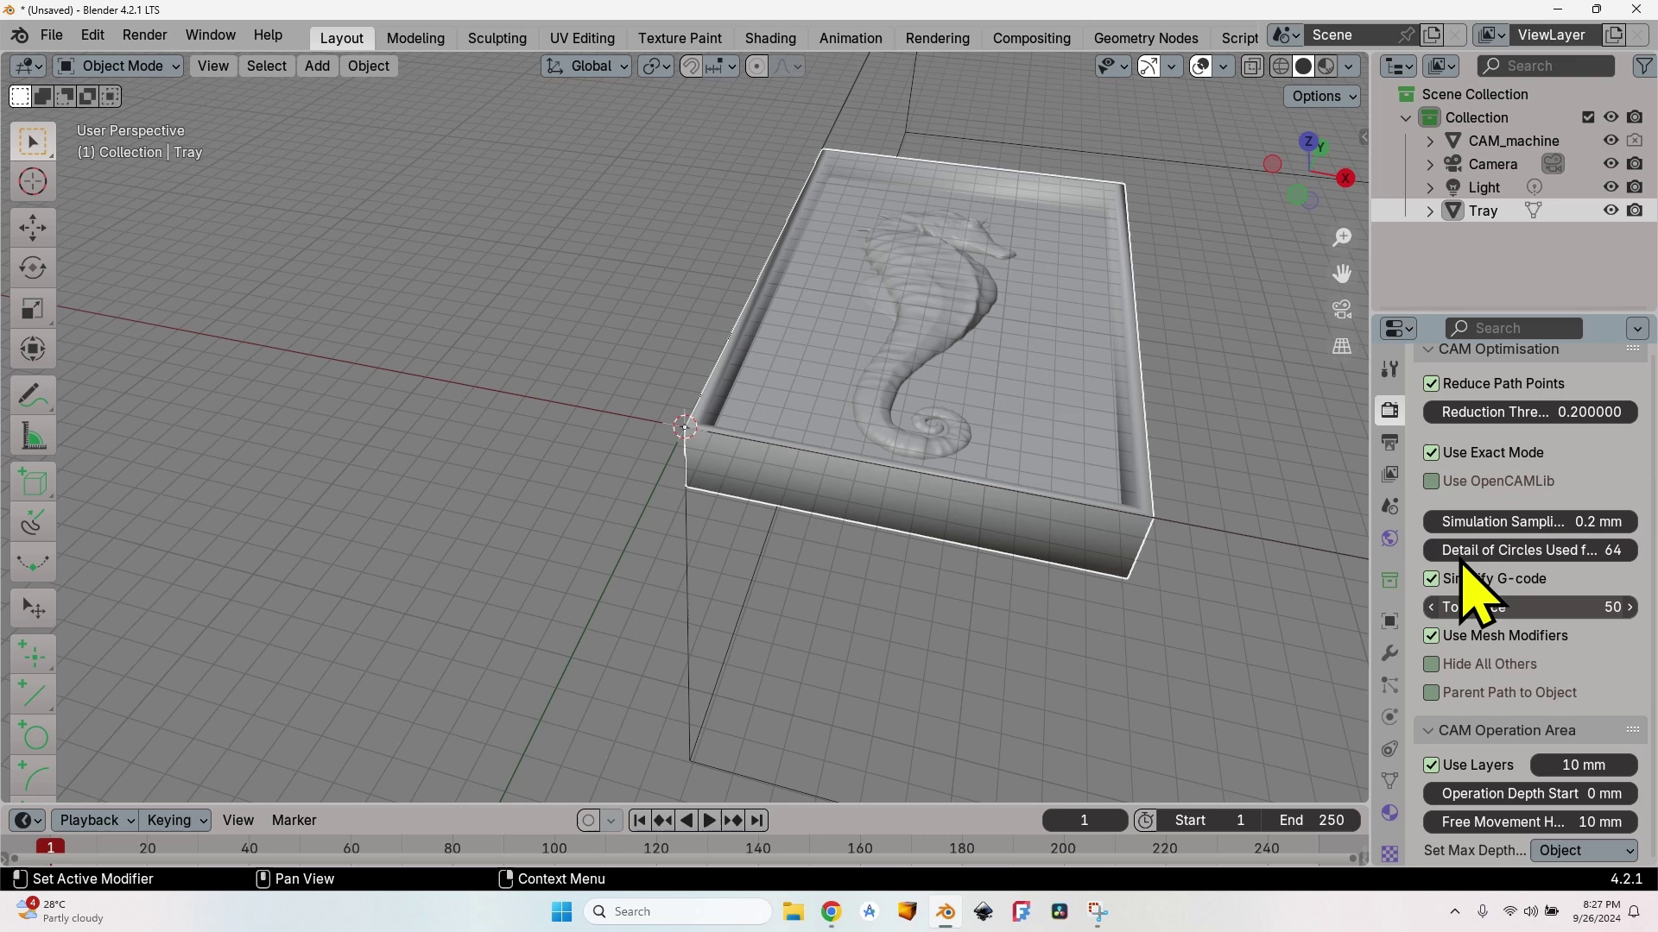
pyautogui.scroll(1, 1465, 570)
pyautogui.click(1450, 396)
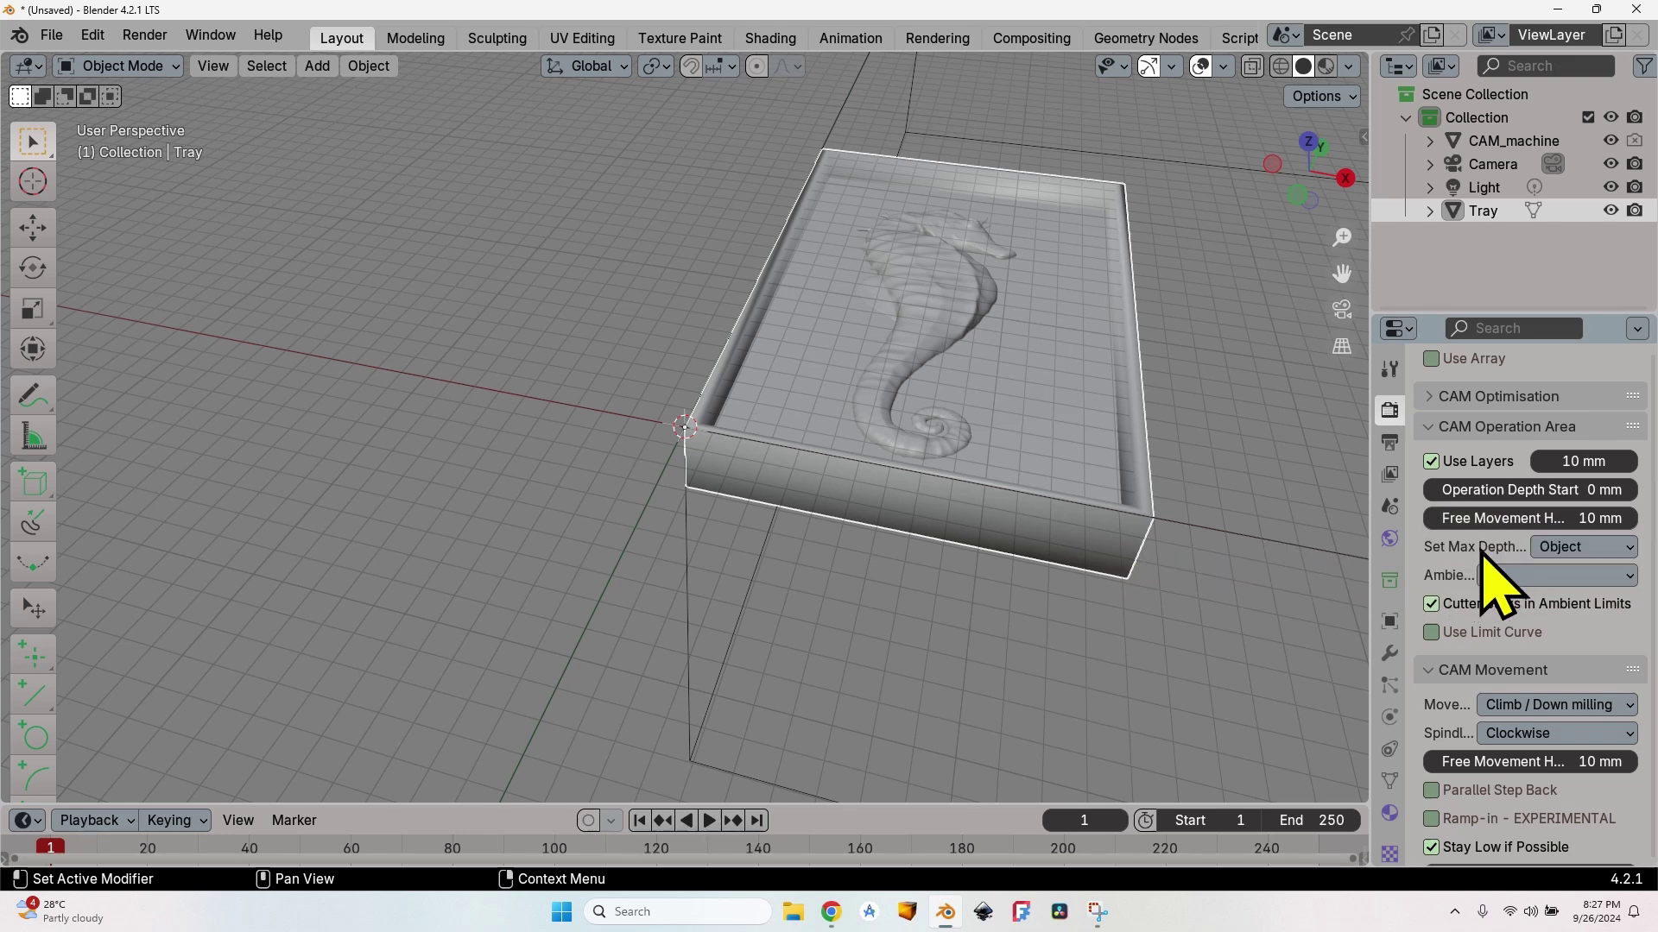
pyautogui.click(1455, 461)
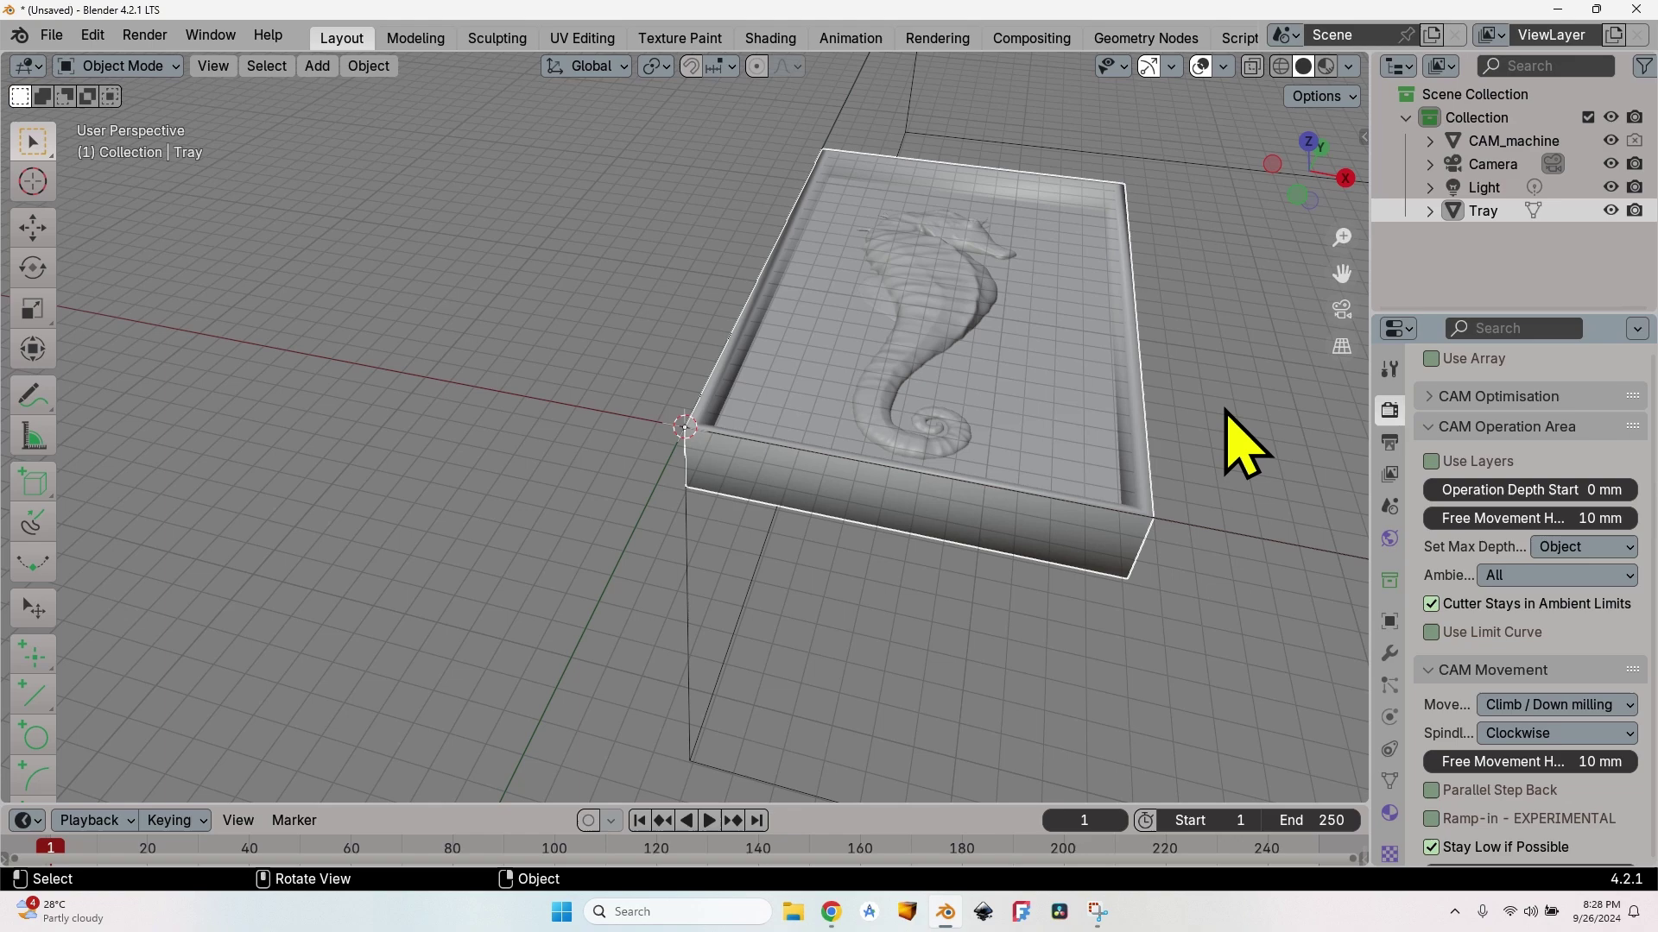
# Step: Change the CAM Movement type from Climb / Down milling to Meander / Zig Zag
pyautogui.scroll(-5, 1459, 449)
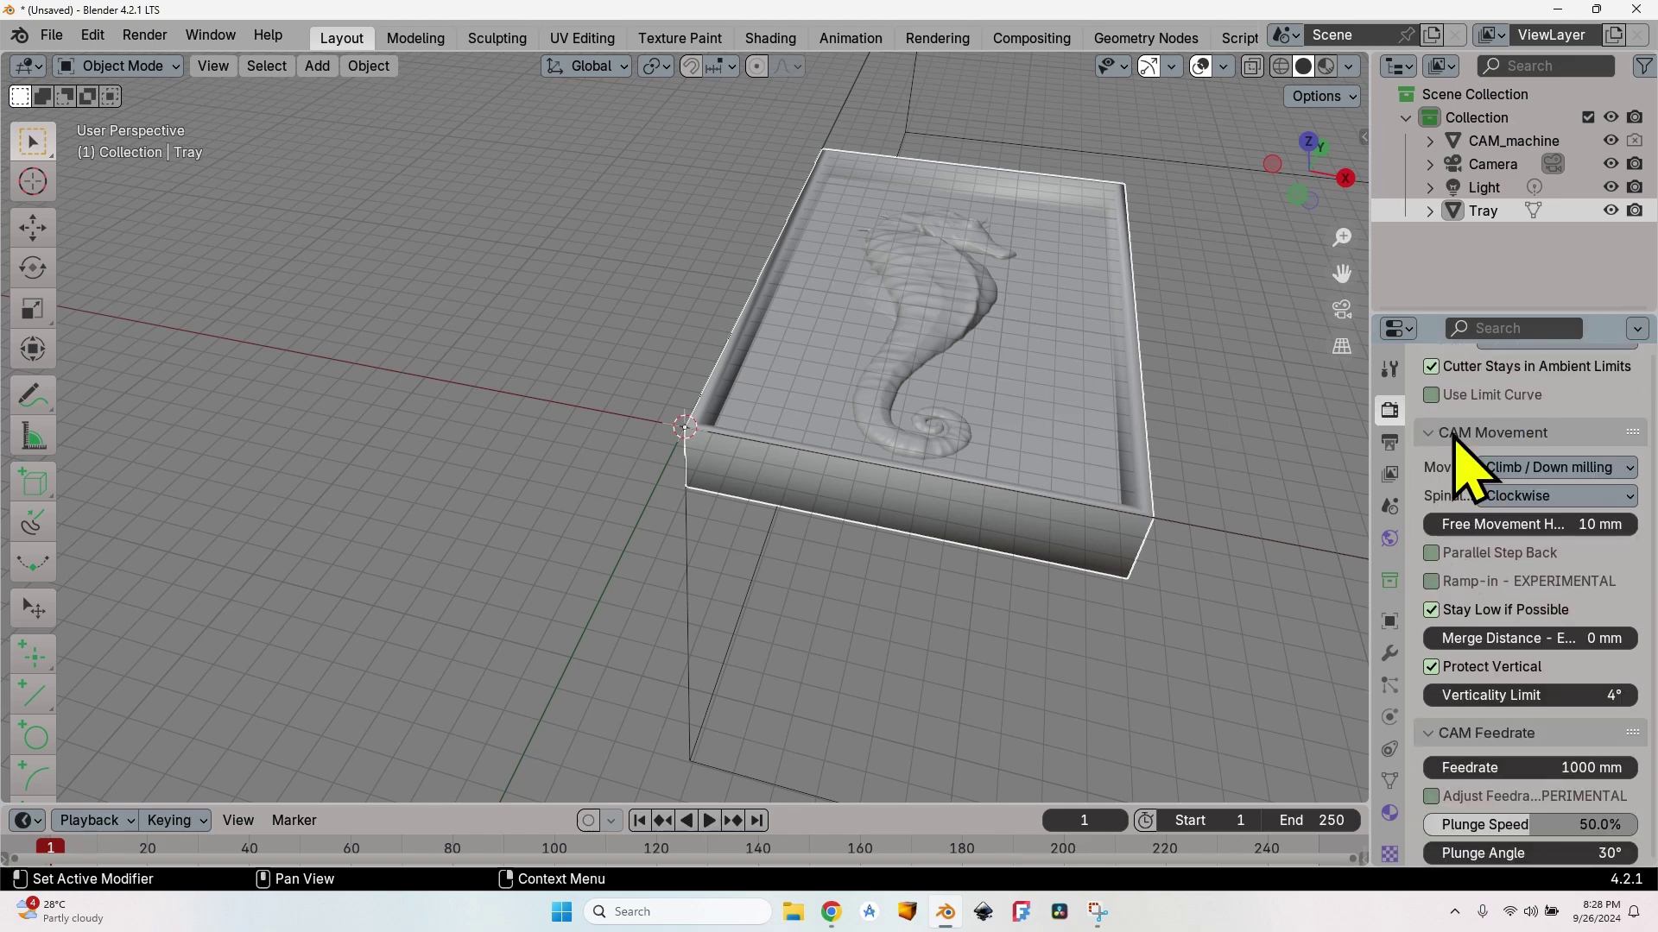
pyautogui.click(1544, 471)
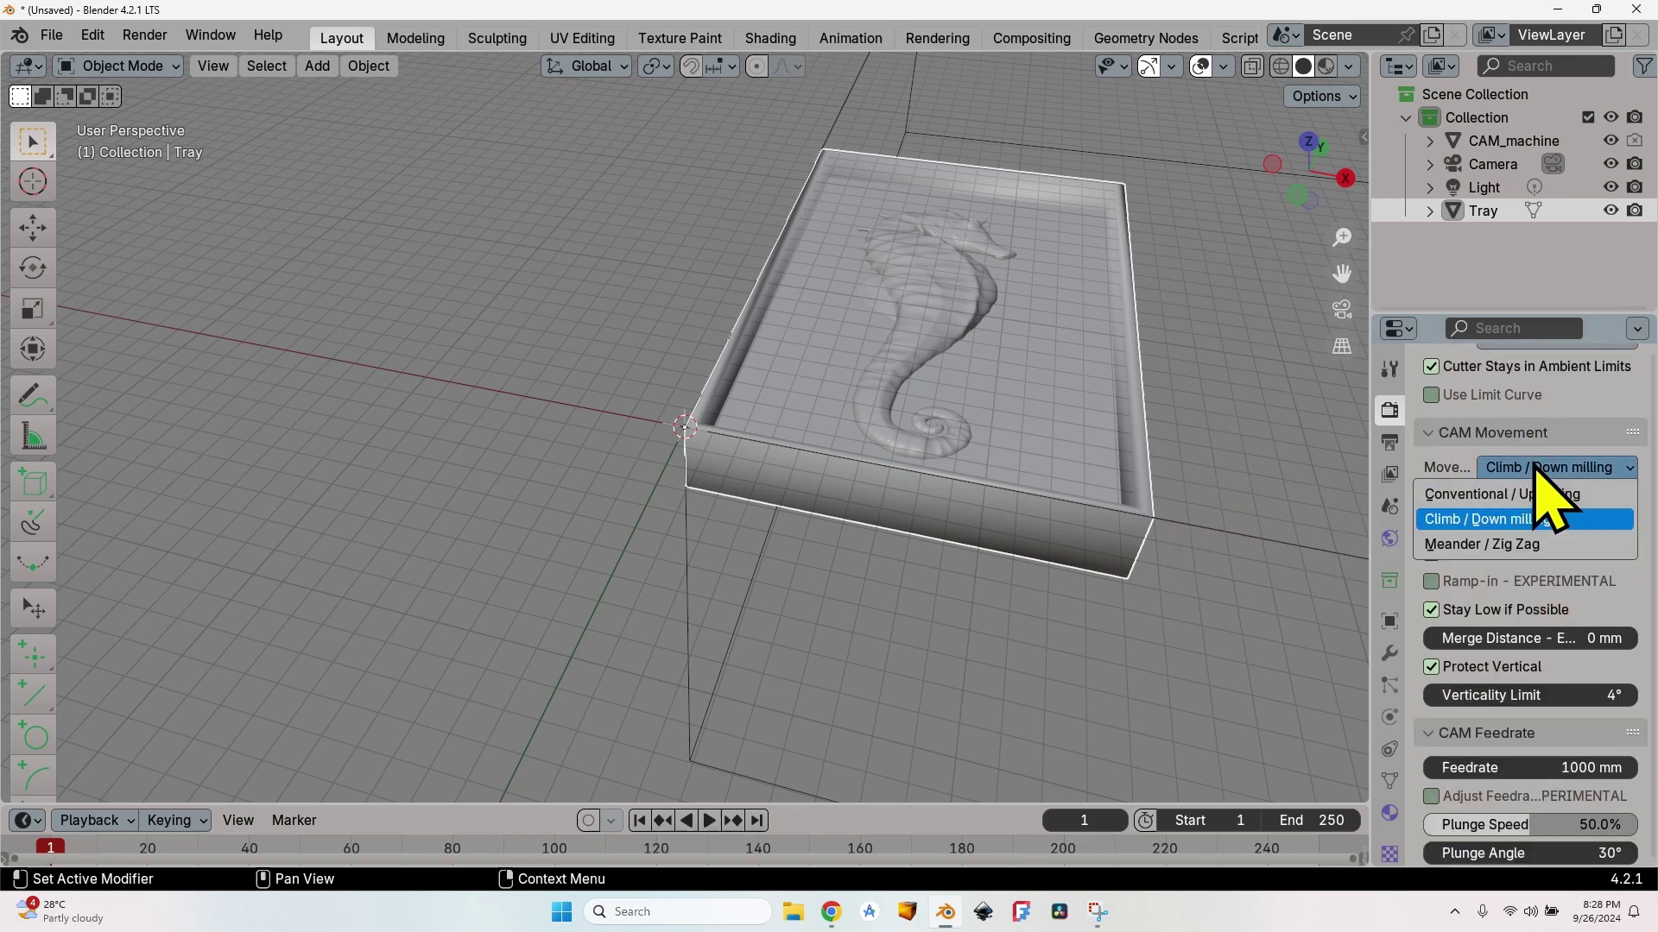
pyautogui.click(1503, 545)
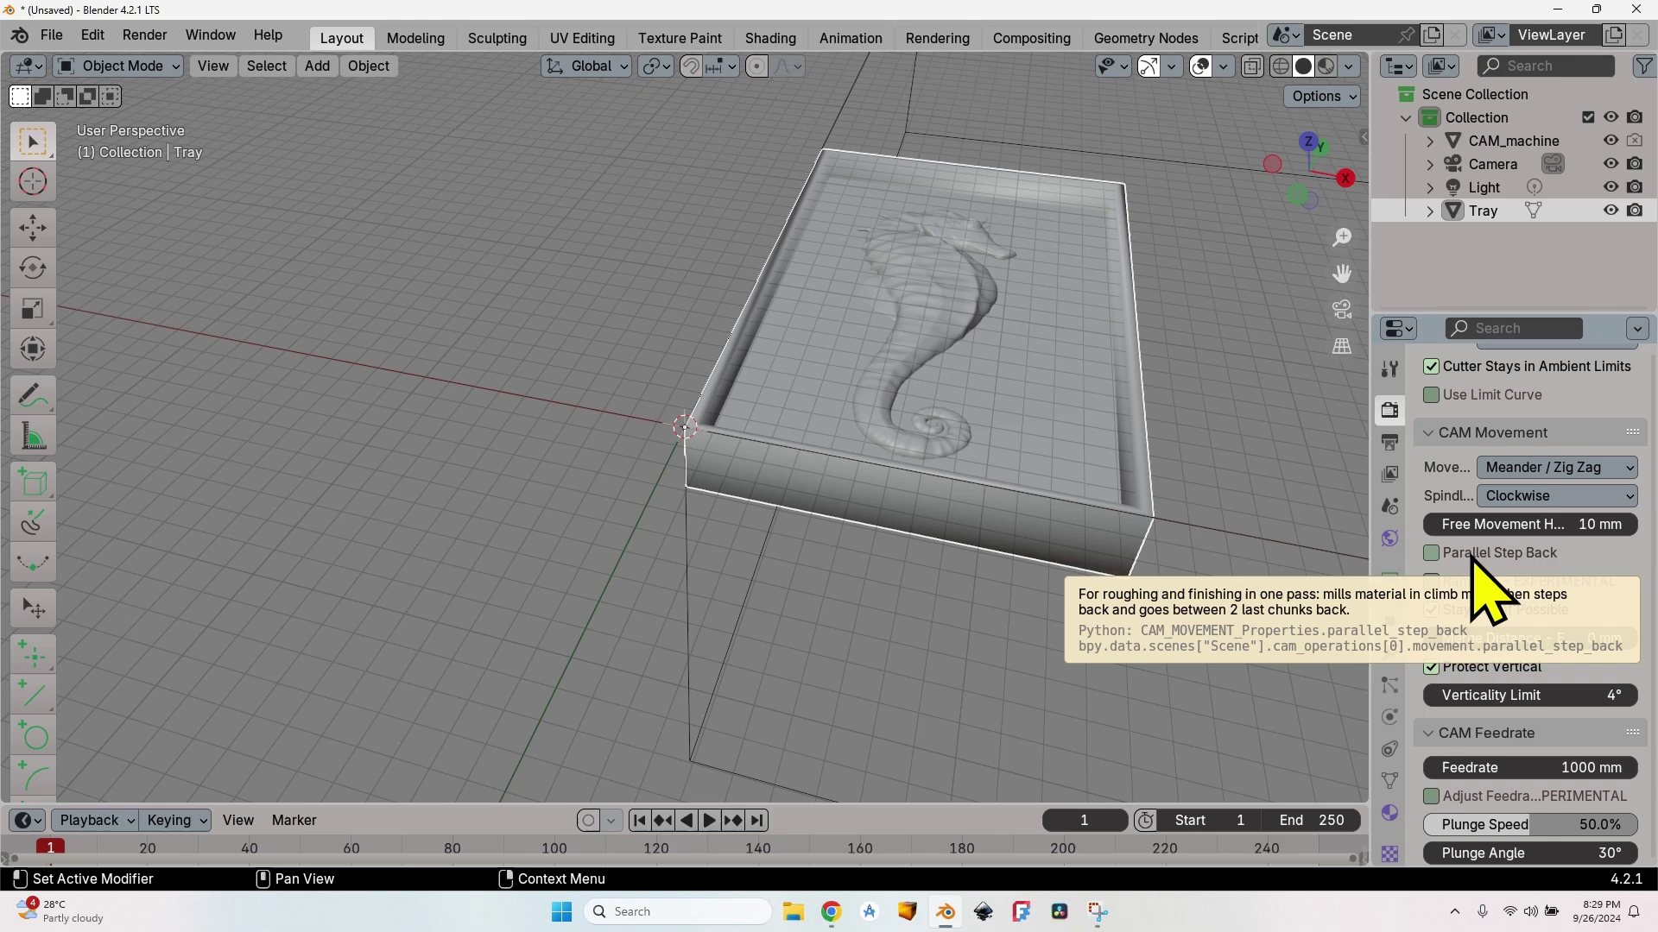
# Step: Set the operation feedrate to 3500 mm
pyautogui.scroll(-6, 1425, 592)
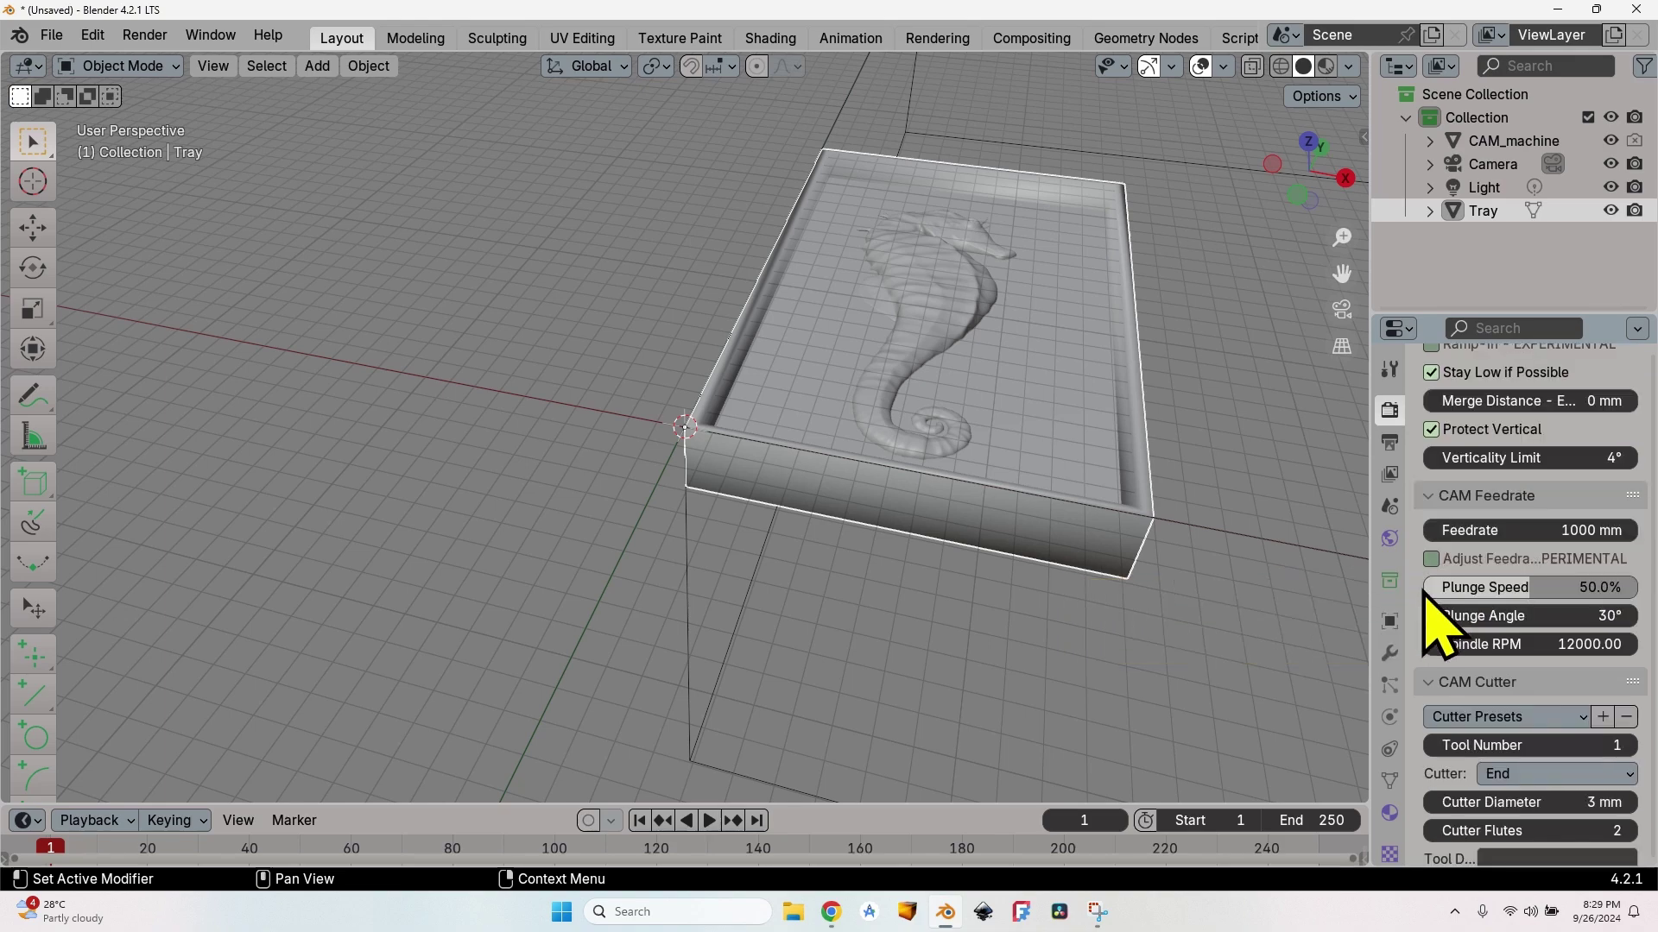
pyautogui.scroll(1, 1425, 593)
pyautogui.click(1593, 482)
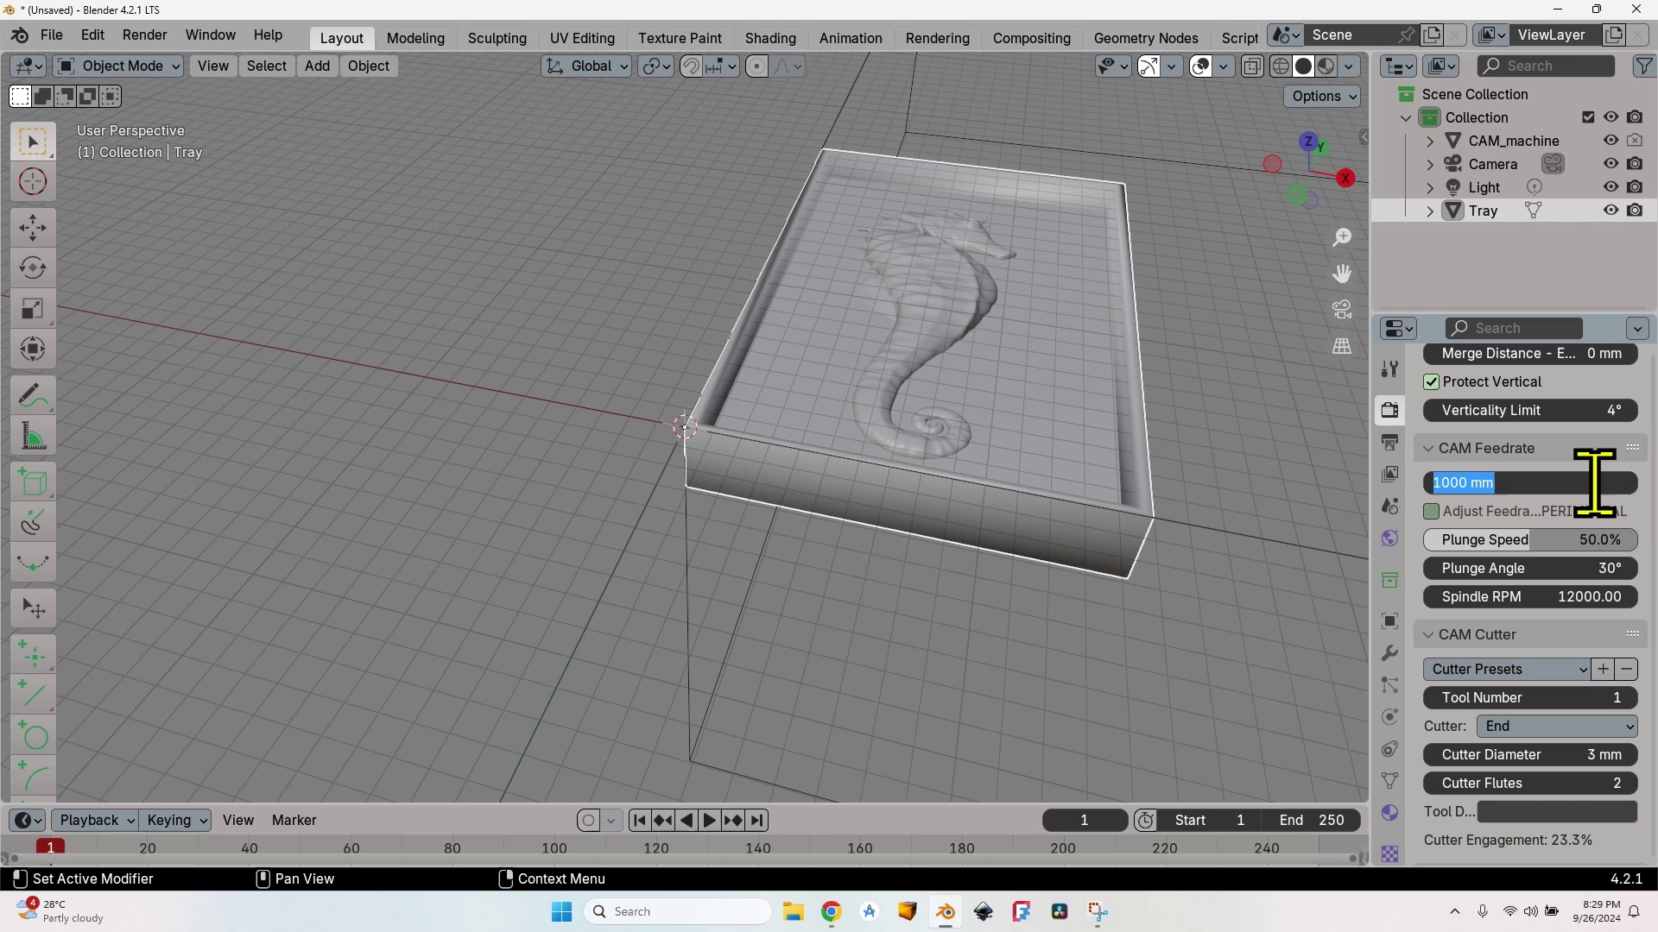
pyautogui.write('3500')
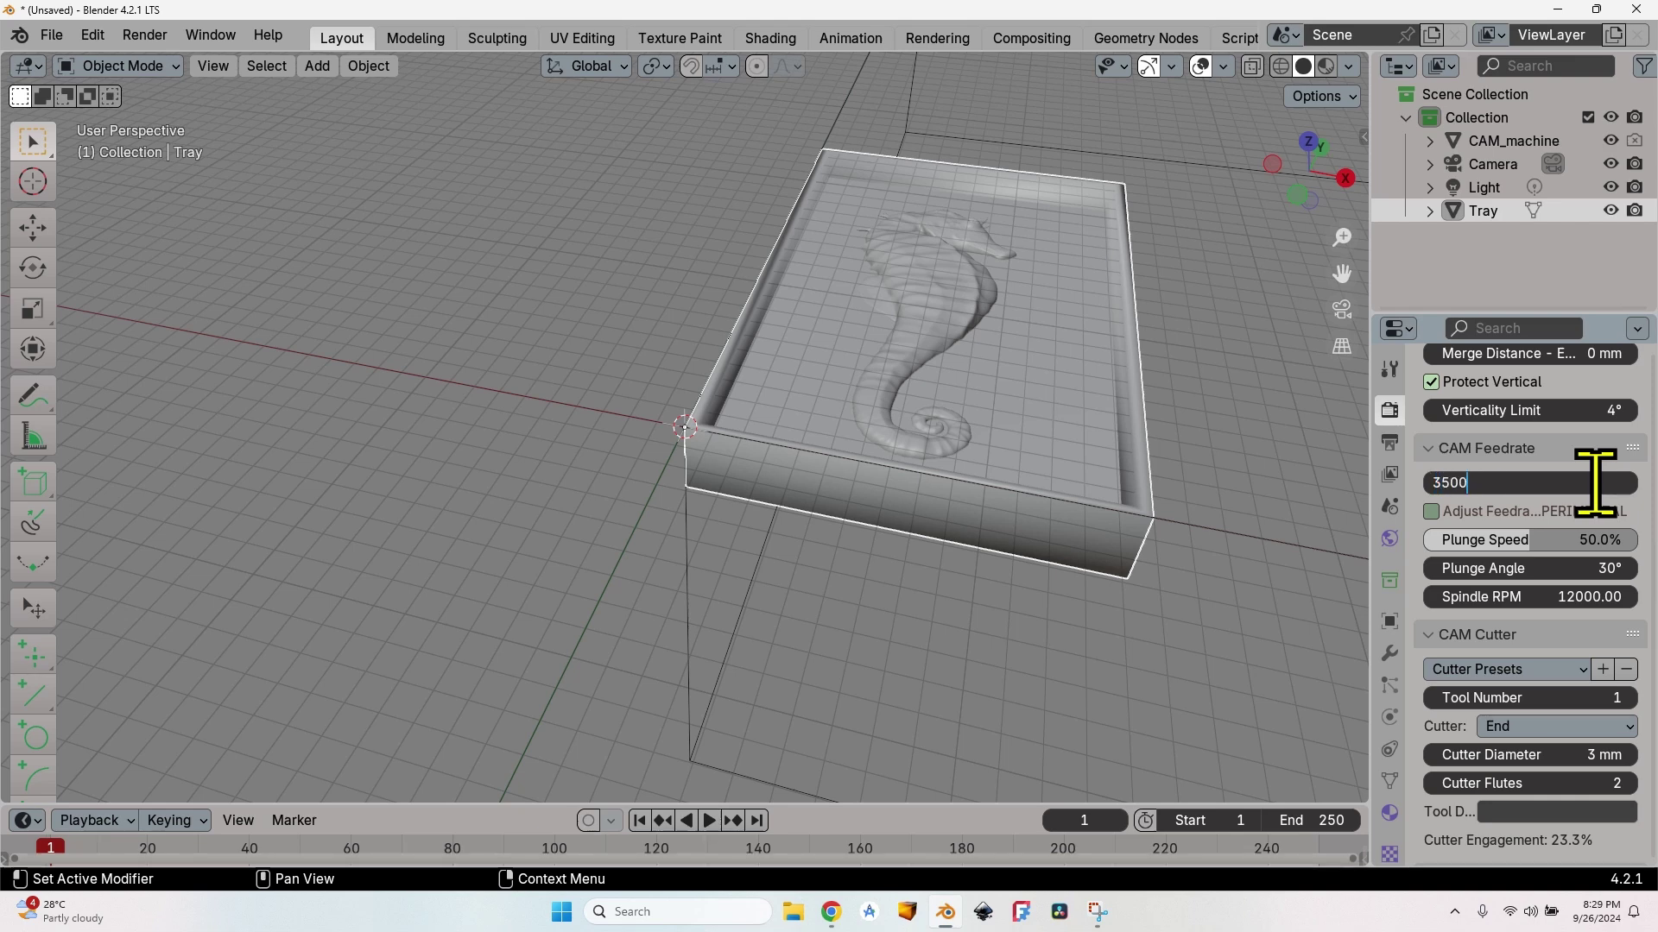
pyautogui.press('Return')
# Step: Raise plunge speed from 50% to 100% and spindle speed to 19000 RPM
pyautogui.moveTo(1485, 540); pyautogui.dragTo(1519, 539)
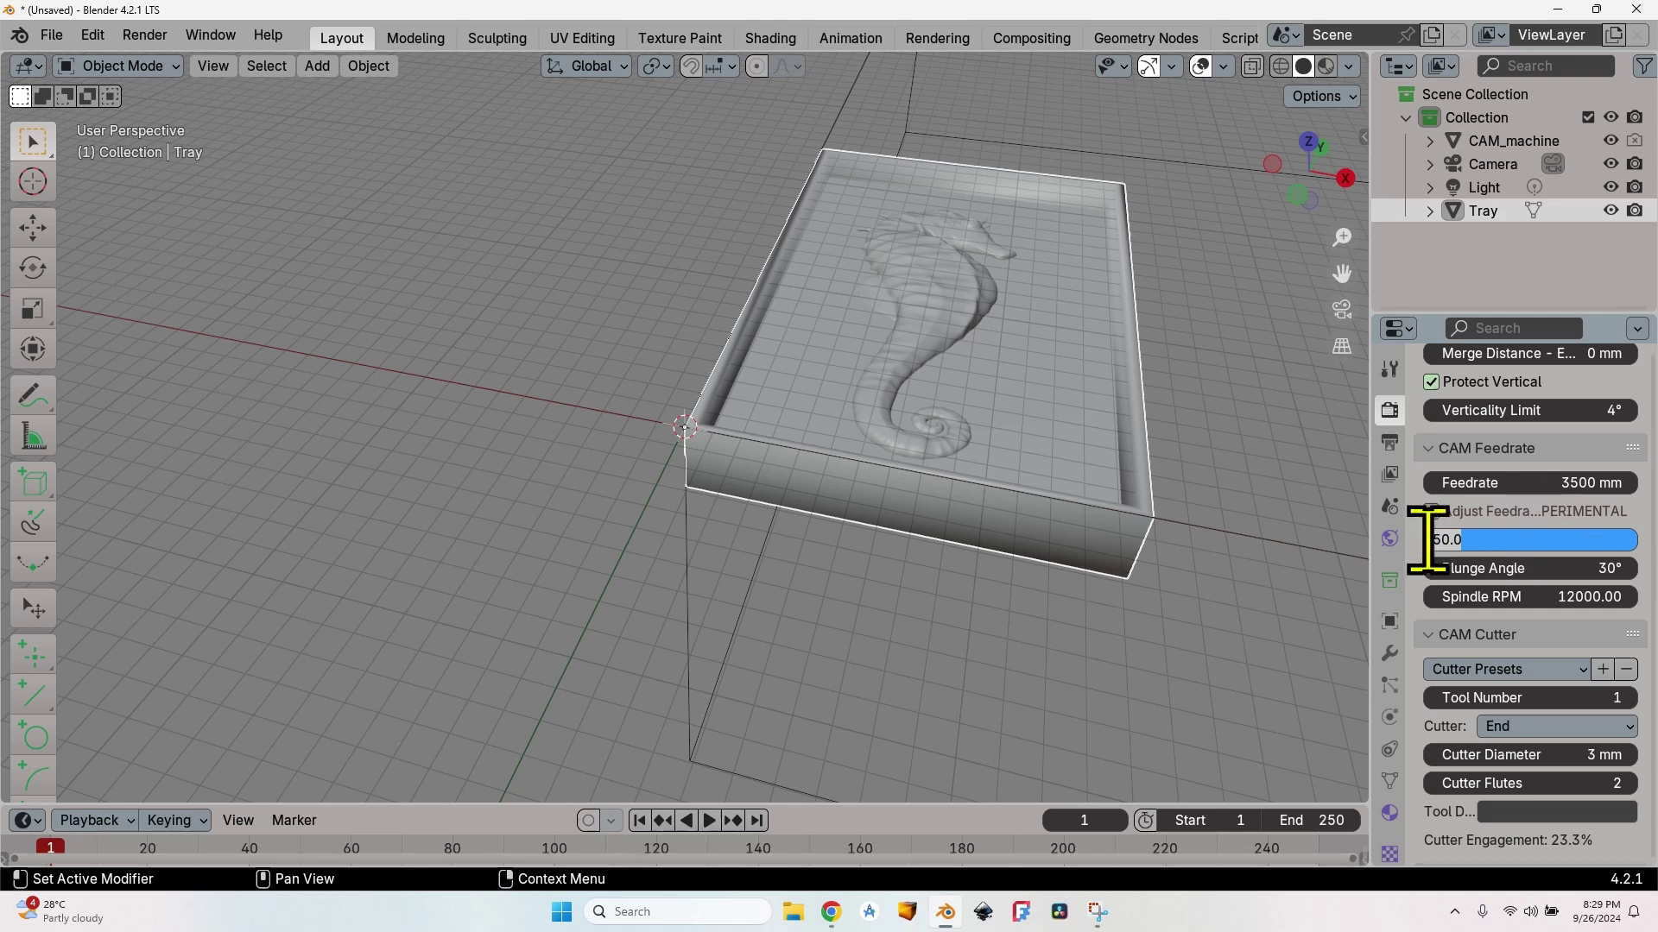
pyautogui.press('Return')
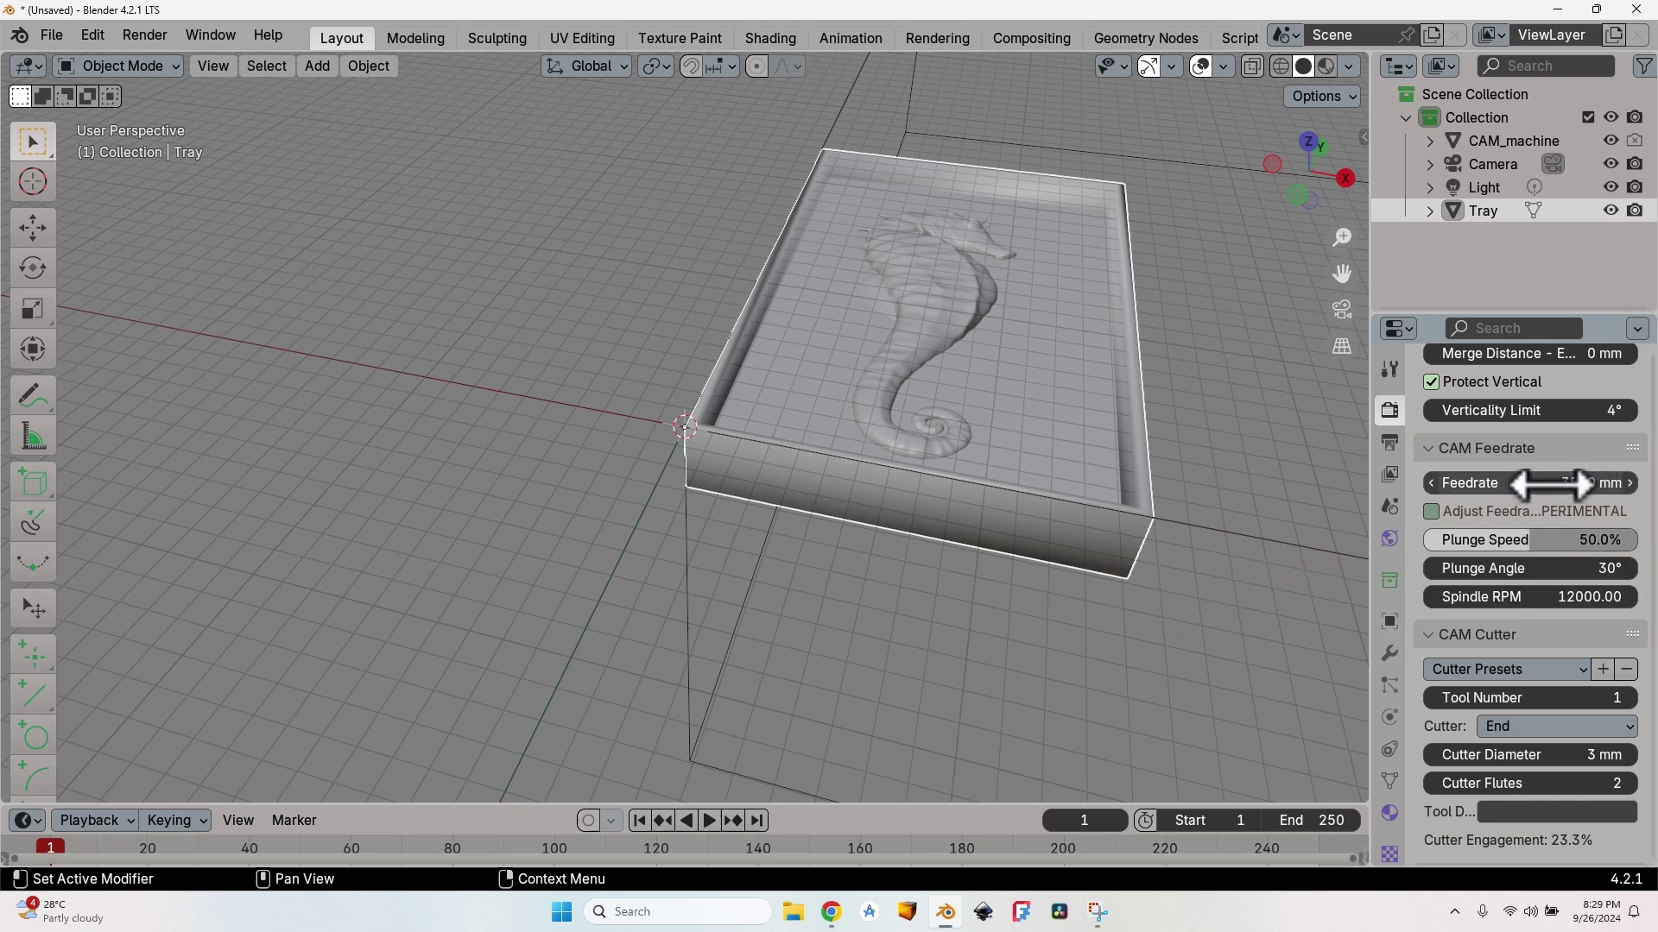
pyautogui.moveTo(1545, 546); pyautogui.dragTo(1637, 545)
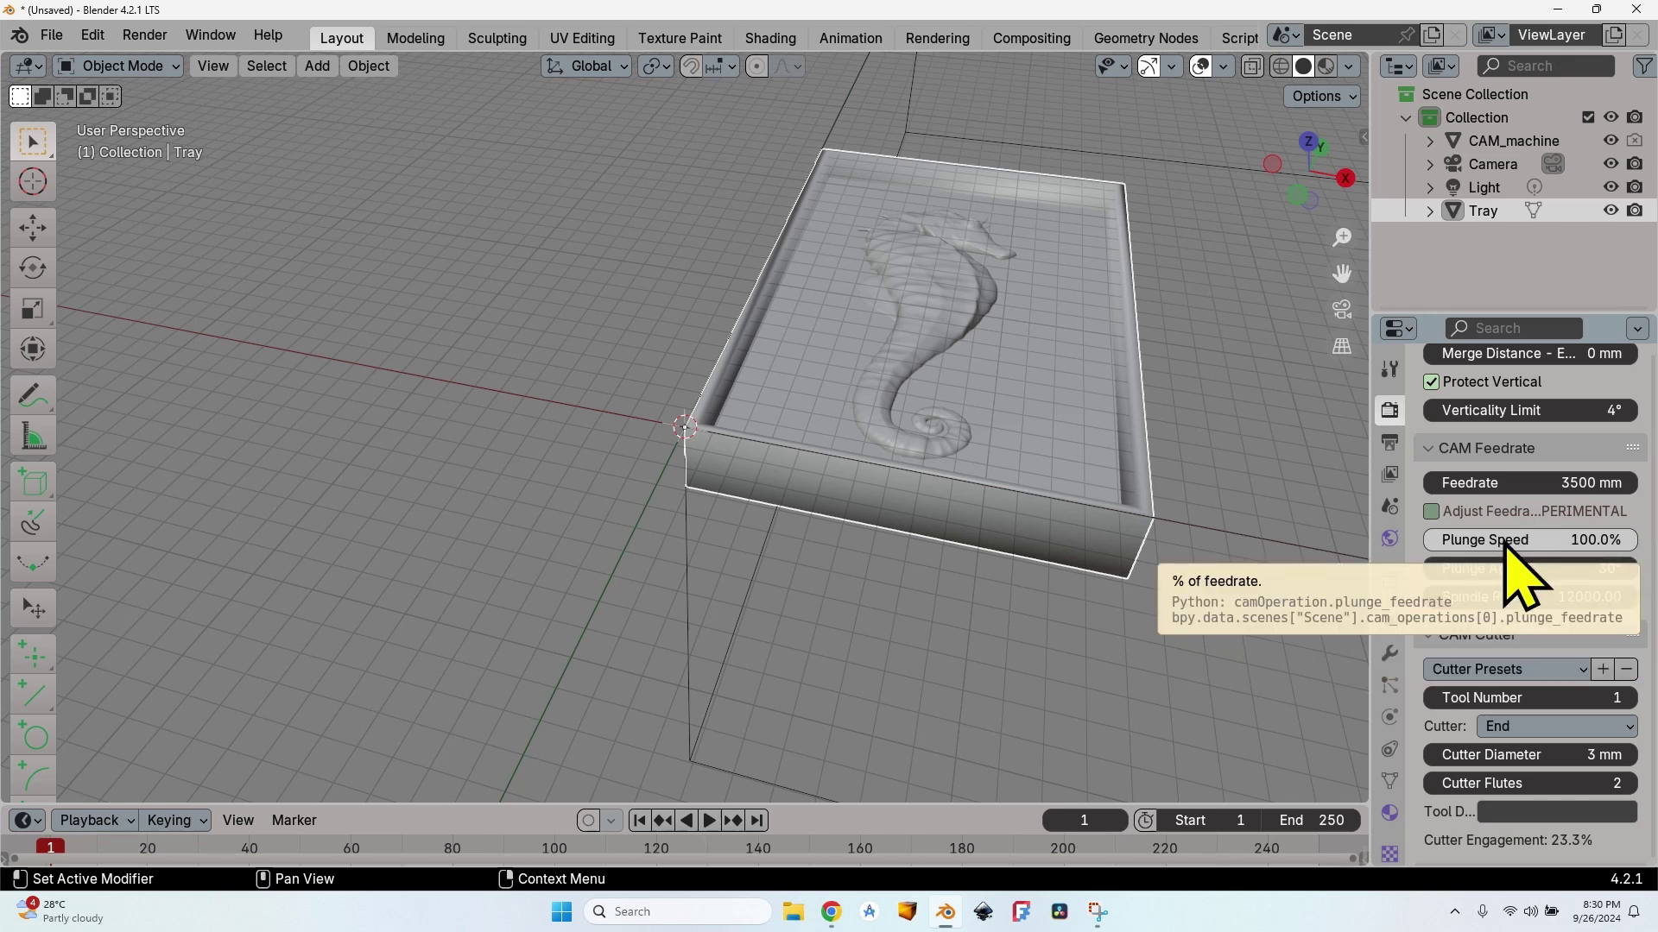
pyautogui.click(1519, 596)
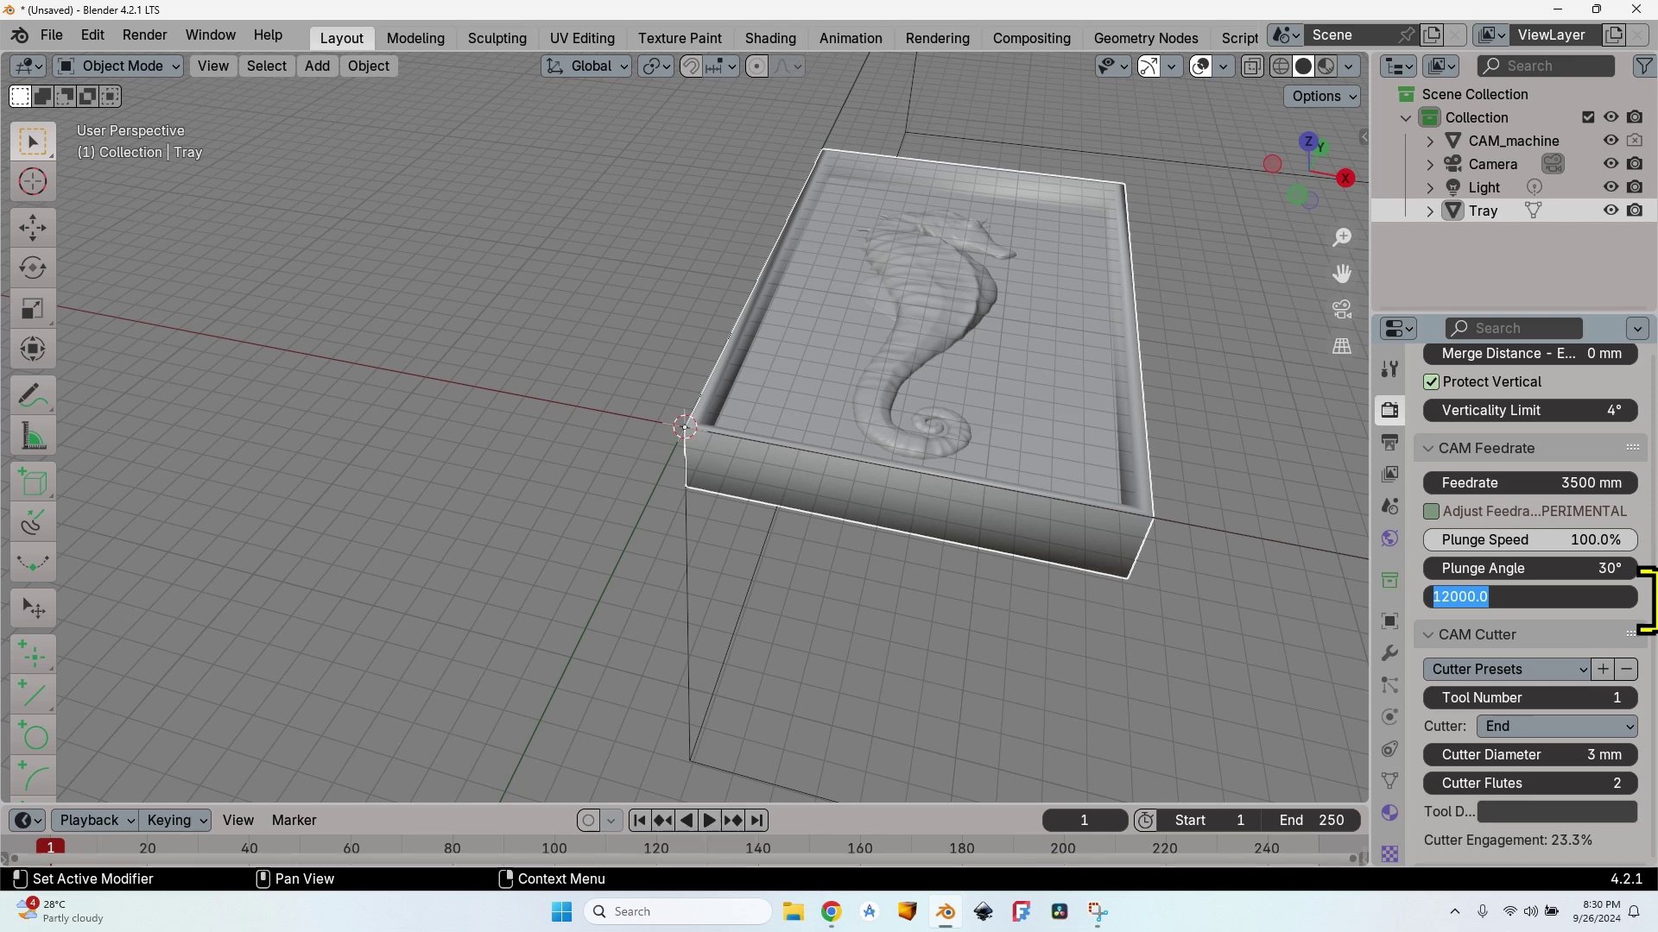
pyautogui.write('19000')
pyautogui.press('Return')
pyautogui.scroll(2, 1434, 604)
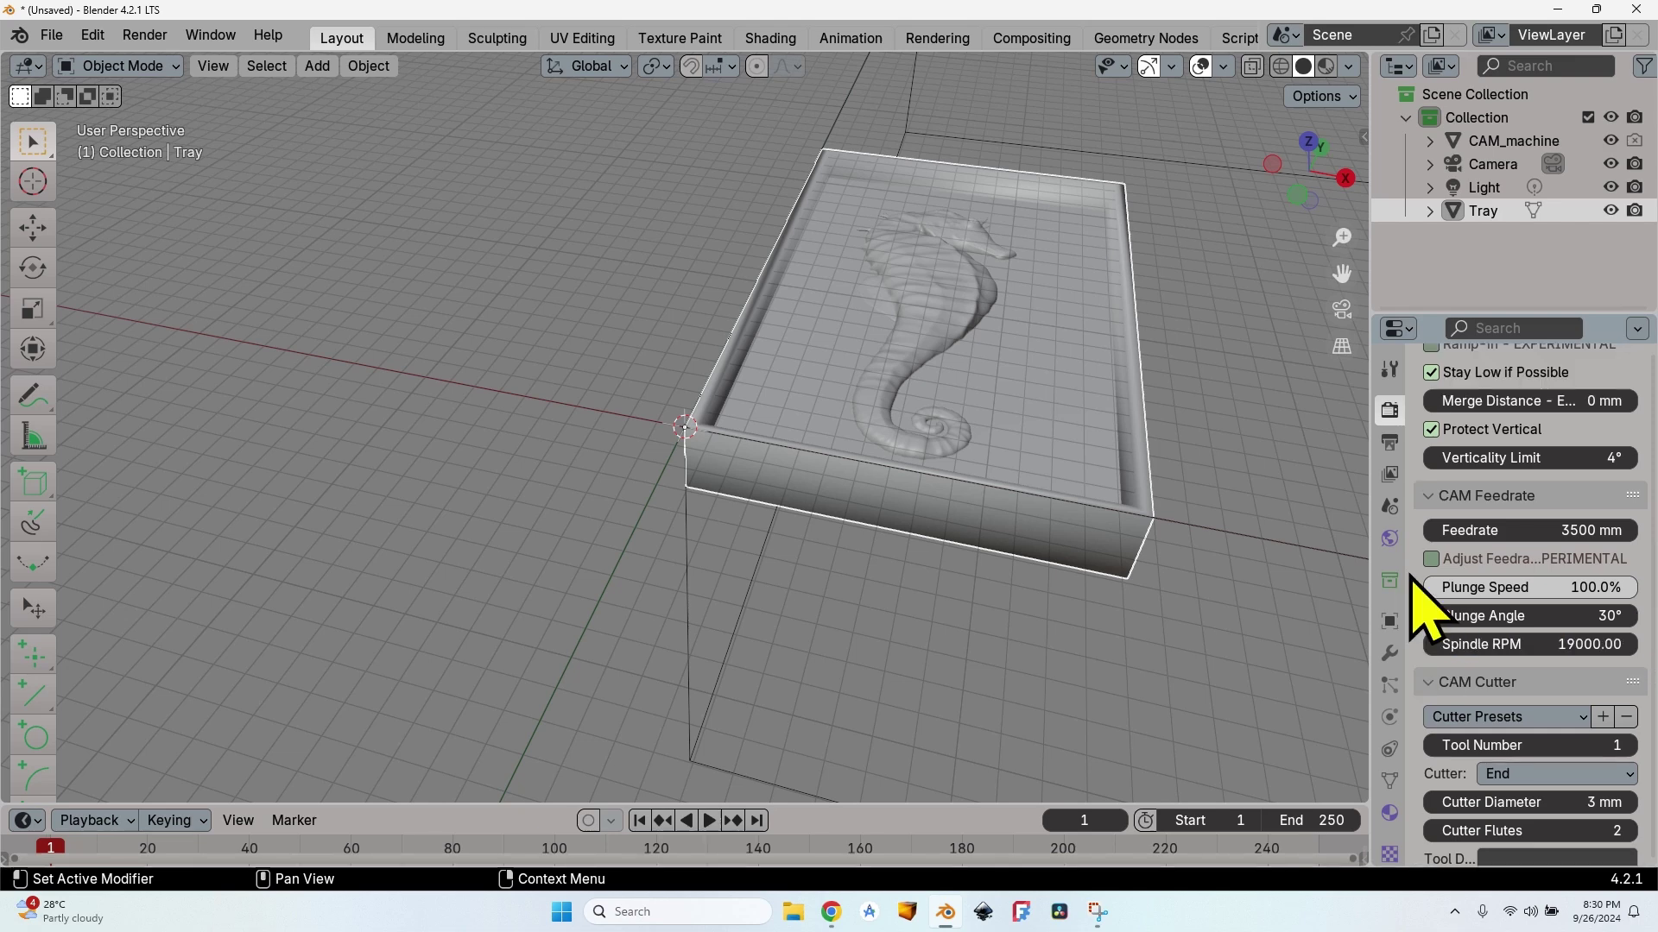
# Step: Load the ball 1.00mm cutter preset for the operation
pyautogui.scroll(-7, 1424, 531)
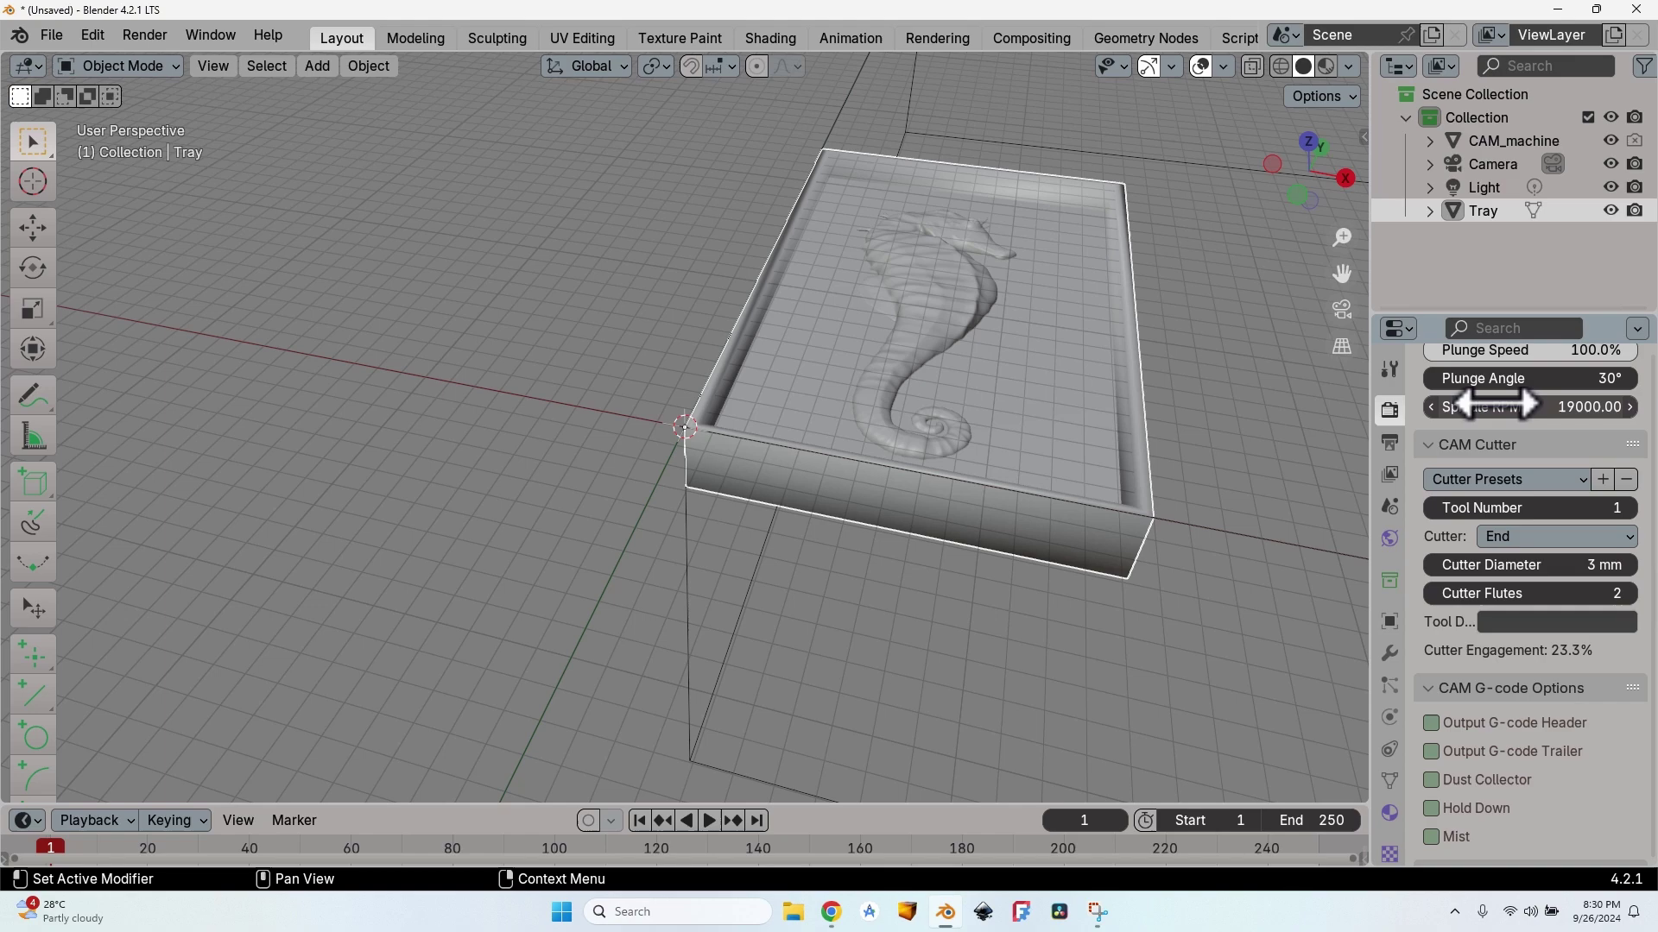
pyautogui.click(1542, 479)
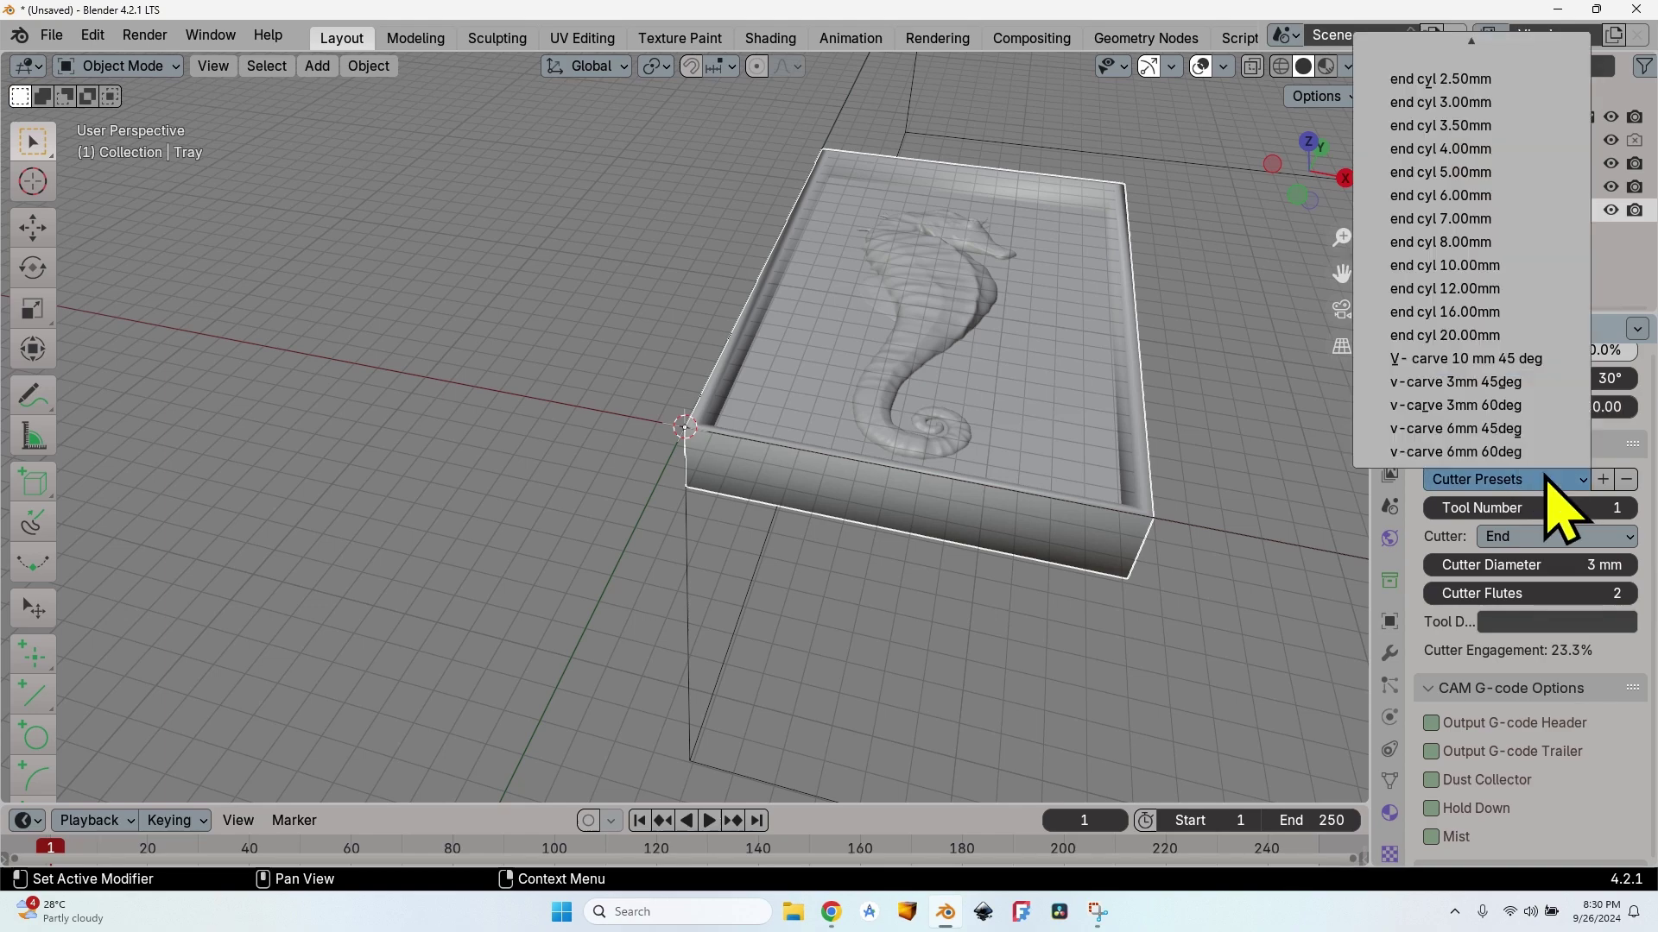
pyautogui.scroll(5, 1478, 285)
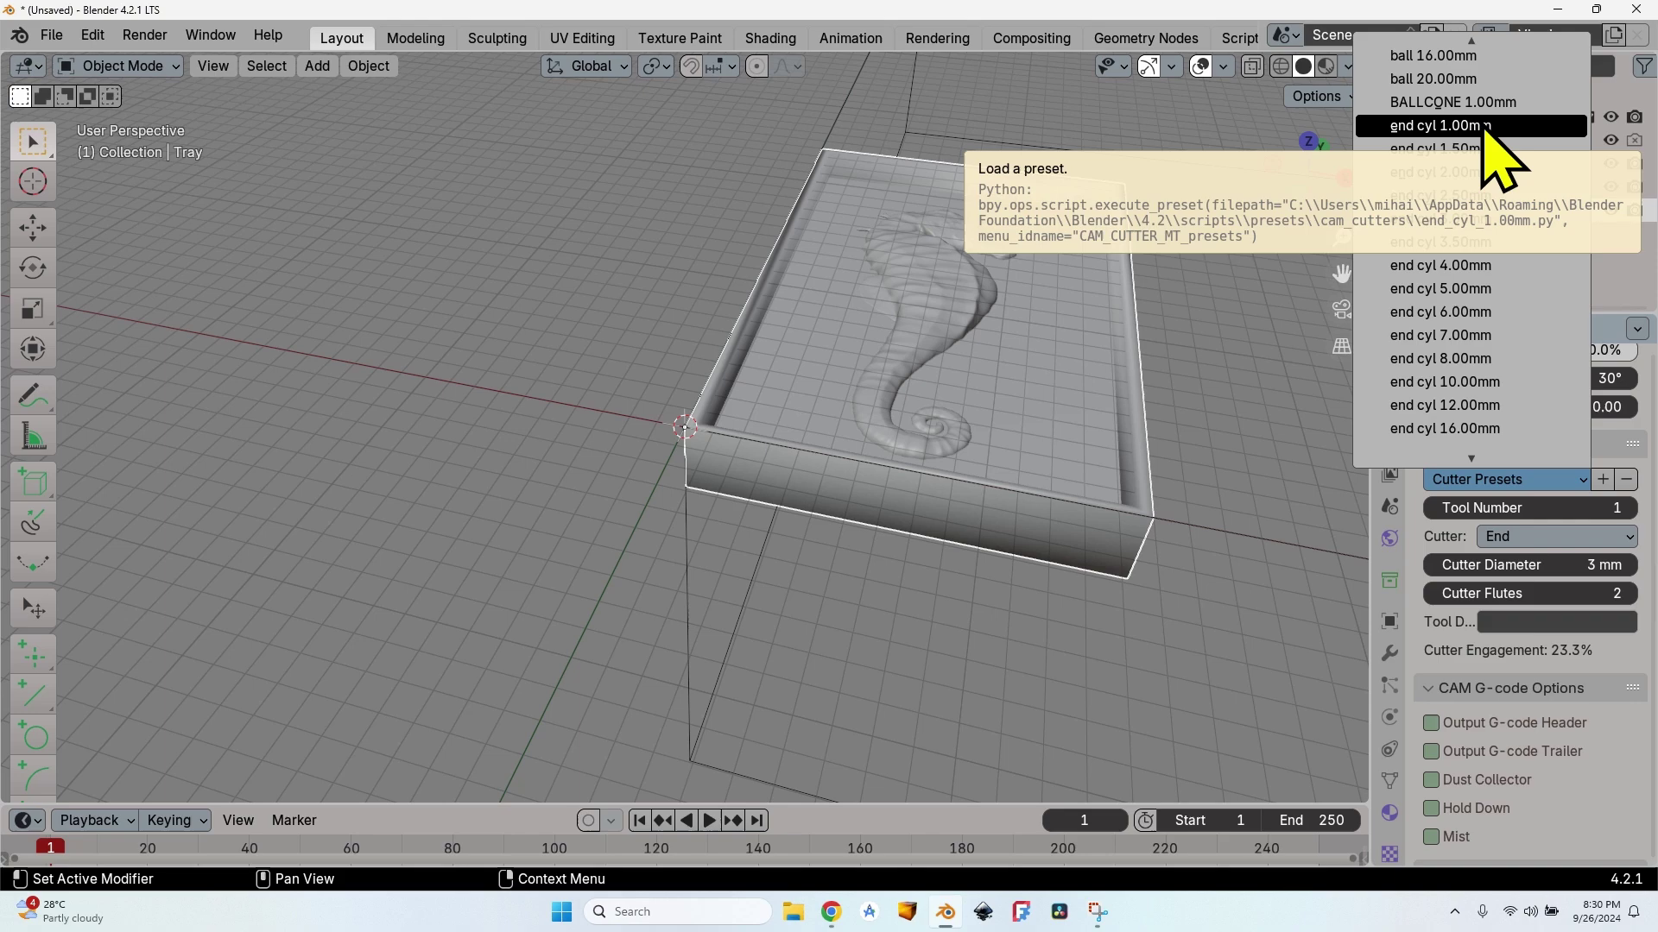
pyautogui.click(1491, 125)
pyautogui.click(1515, 508)
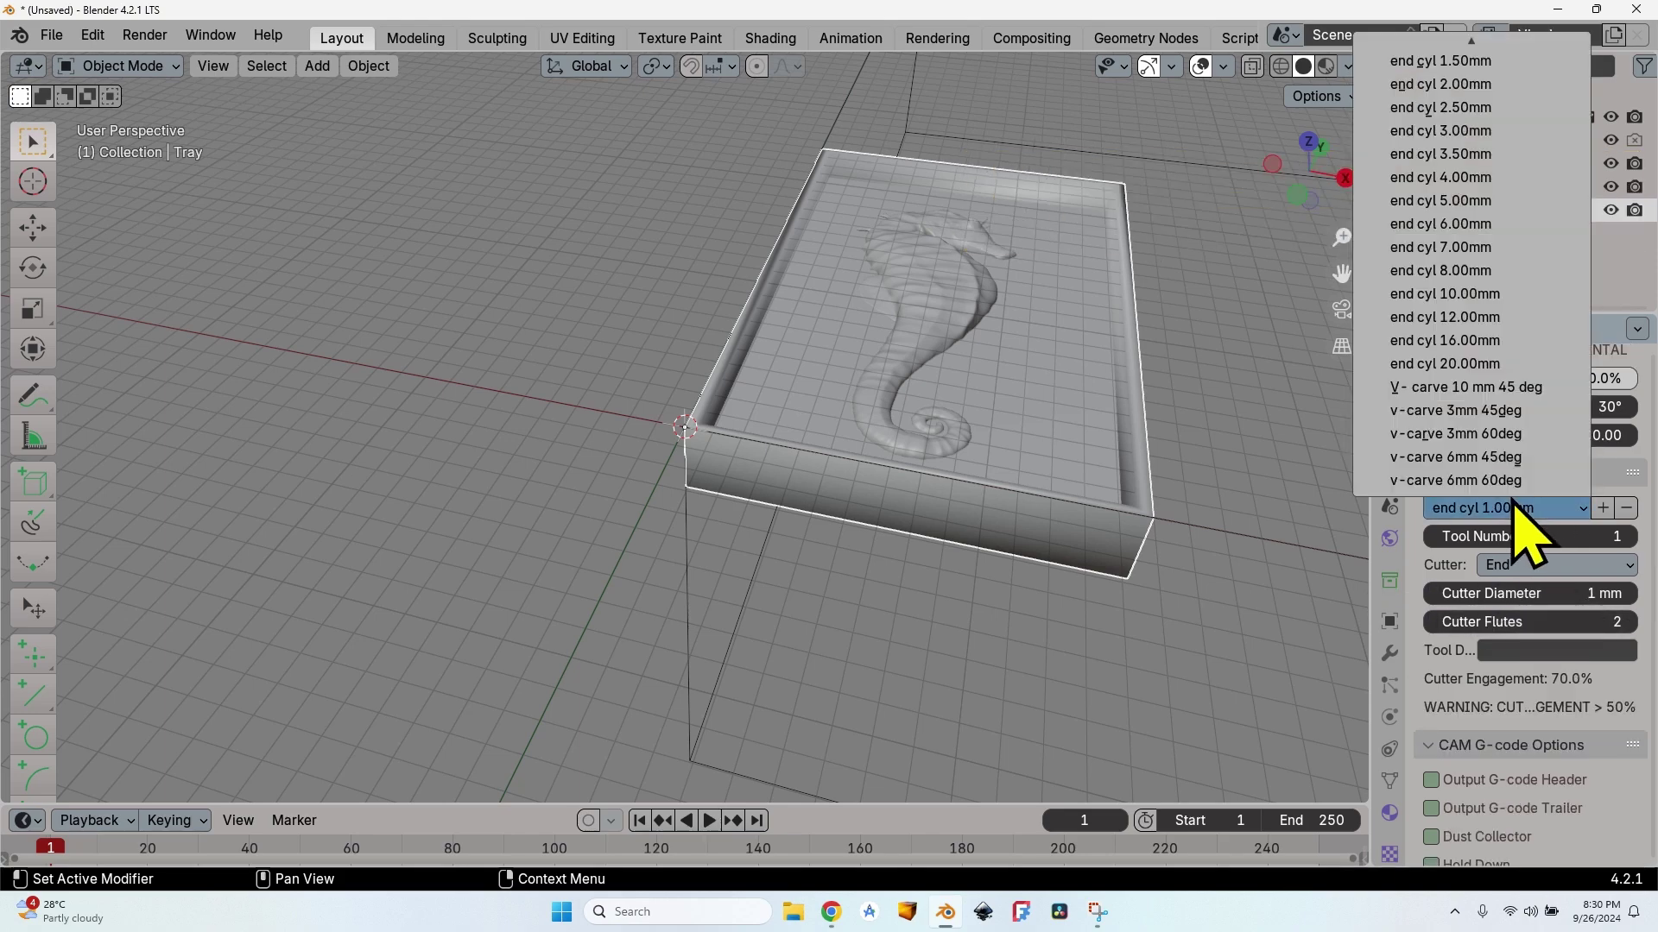
pyautogui.scroll(4, 1479, 293)
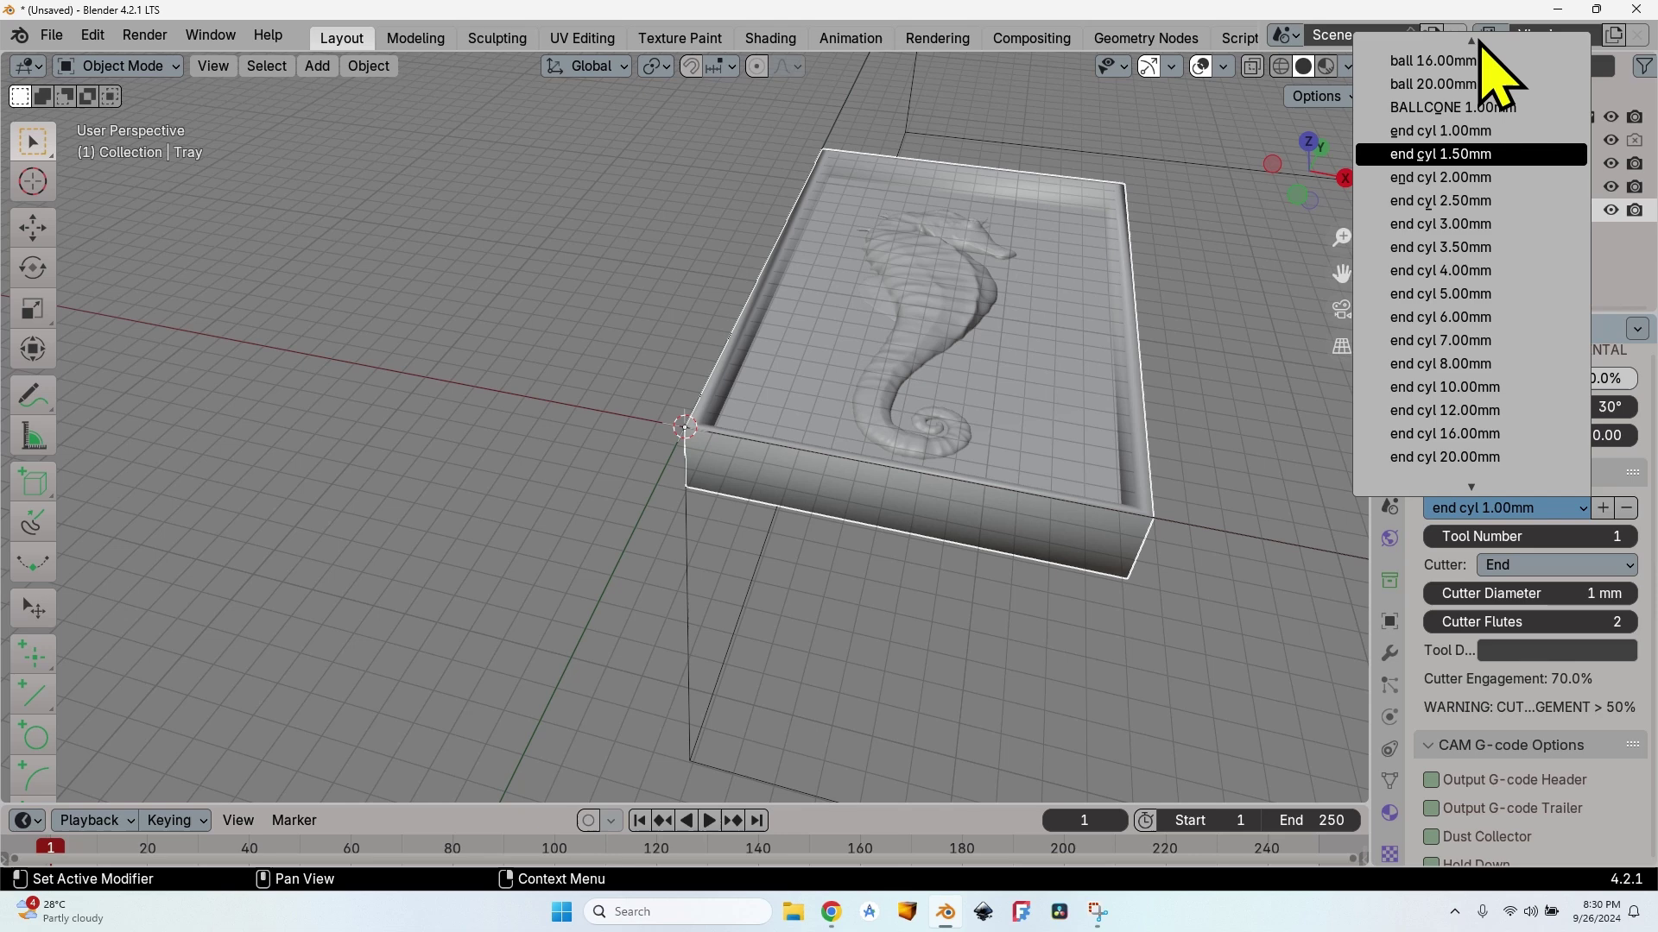
pyautogui.scroll(10, 1481, 45)
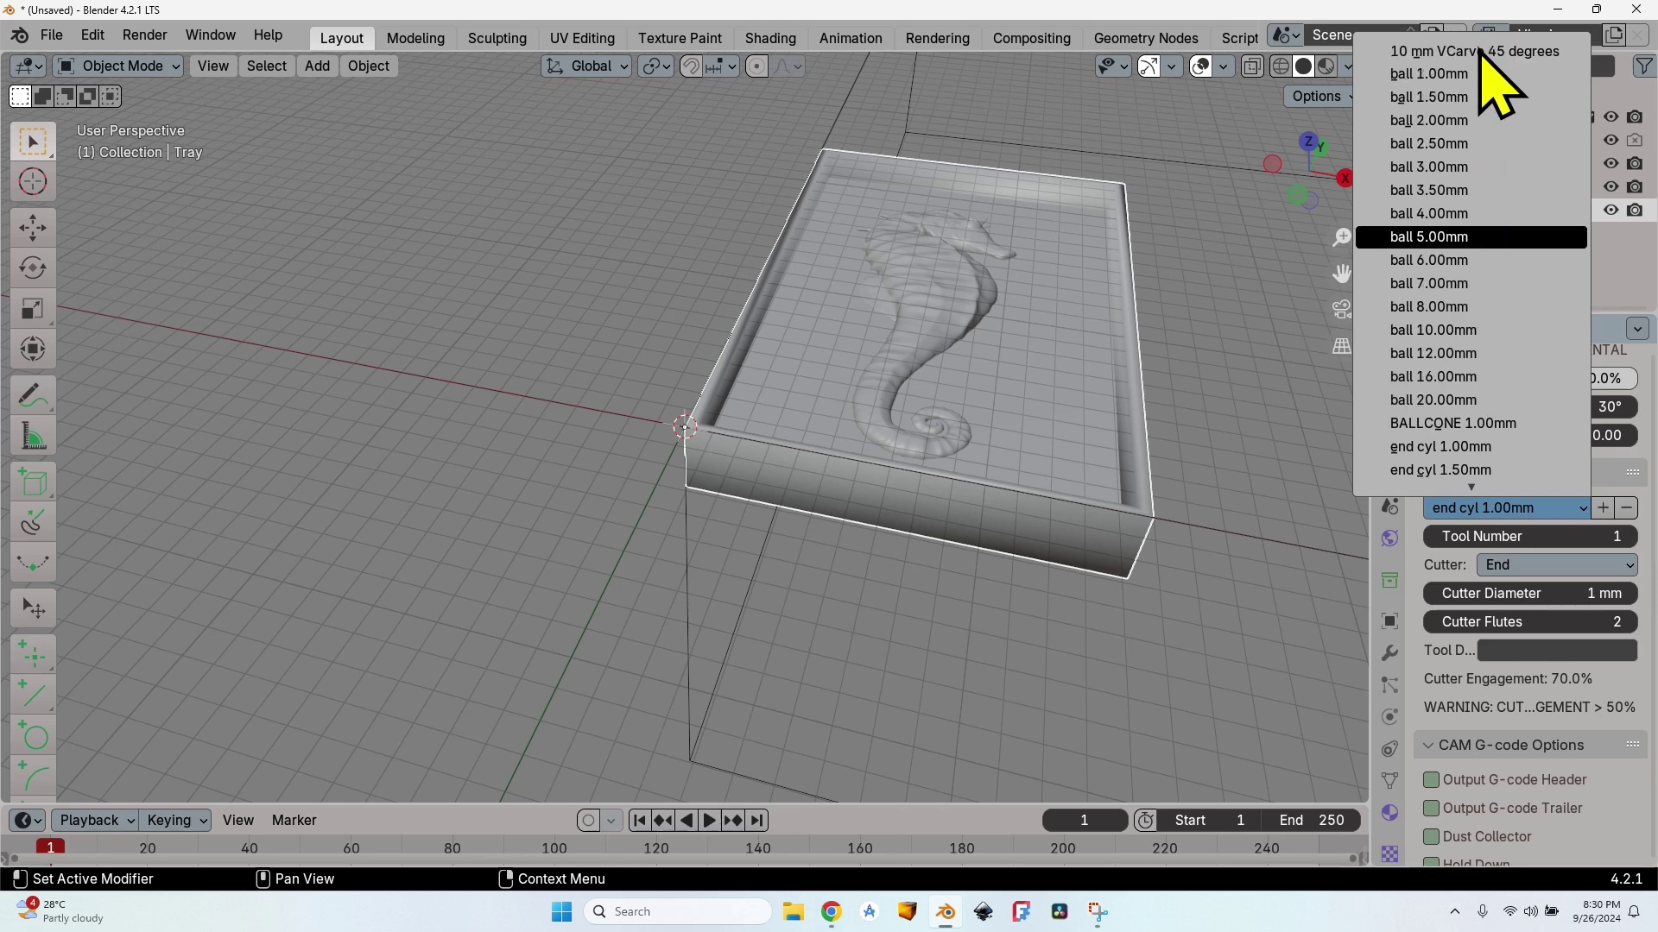
pyautogui.click(1480, 74)
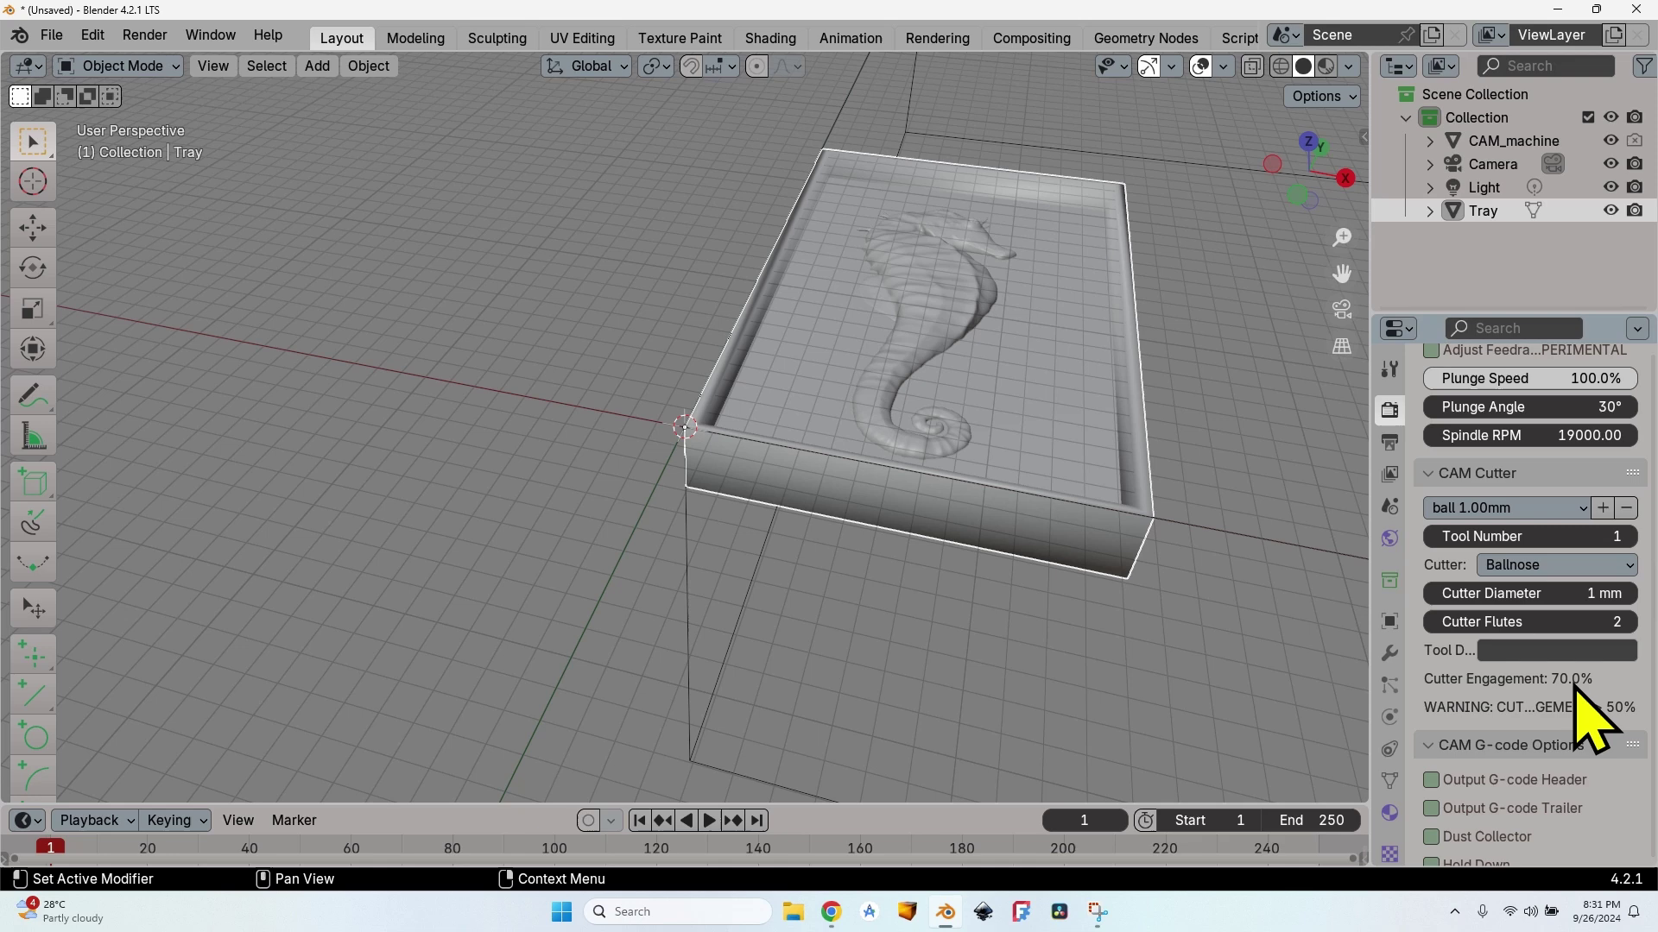
# Step: Enable Output G-code Trailer so the G-code ends with M02
pyautogui.scroll(-4, 1577, 684)
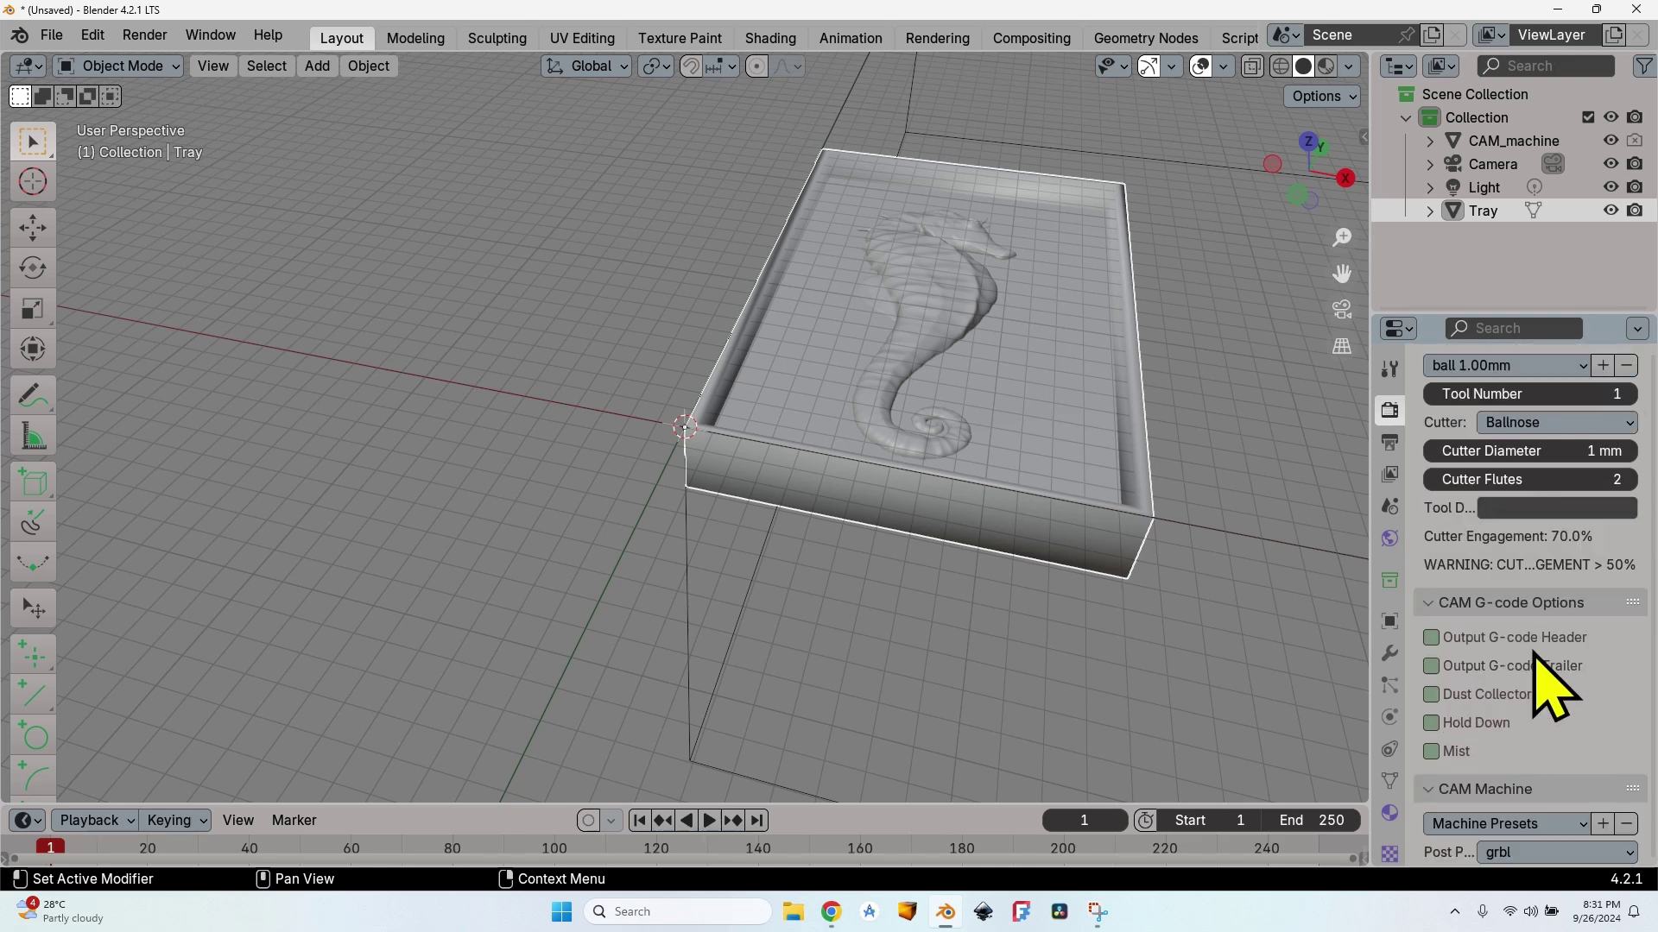
pyautogui.click(1432, 665)
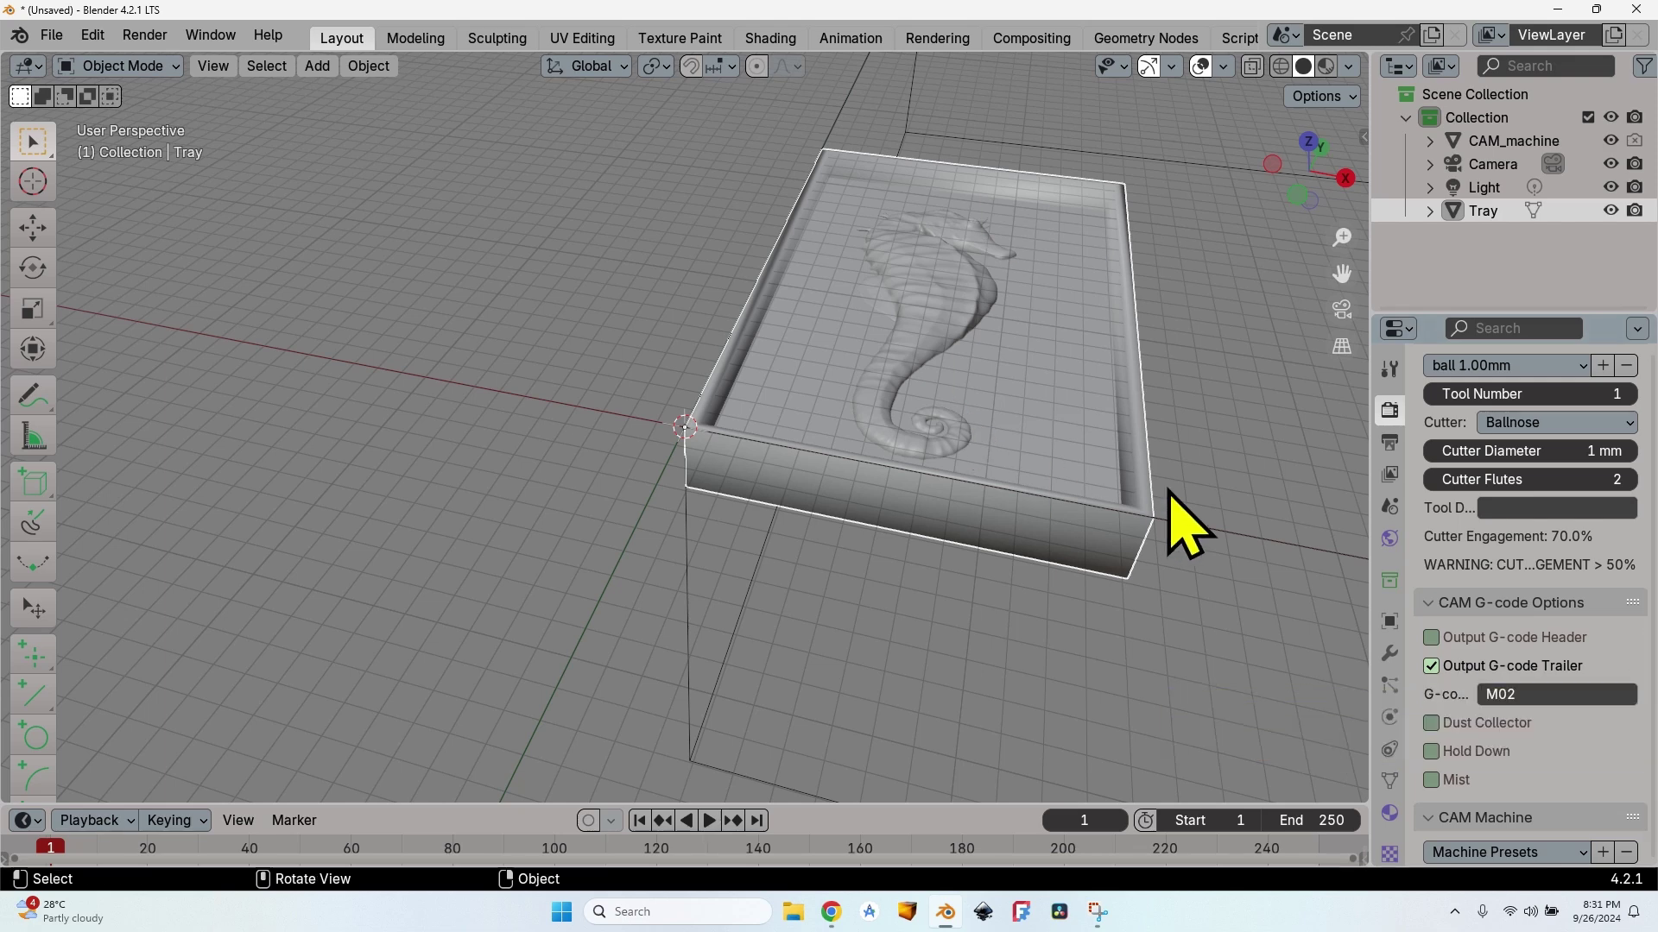
pyautogui.scroll(-5, 1462, 682)
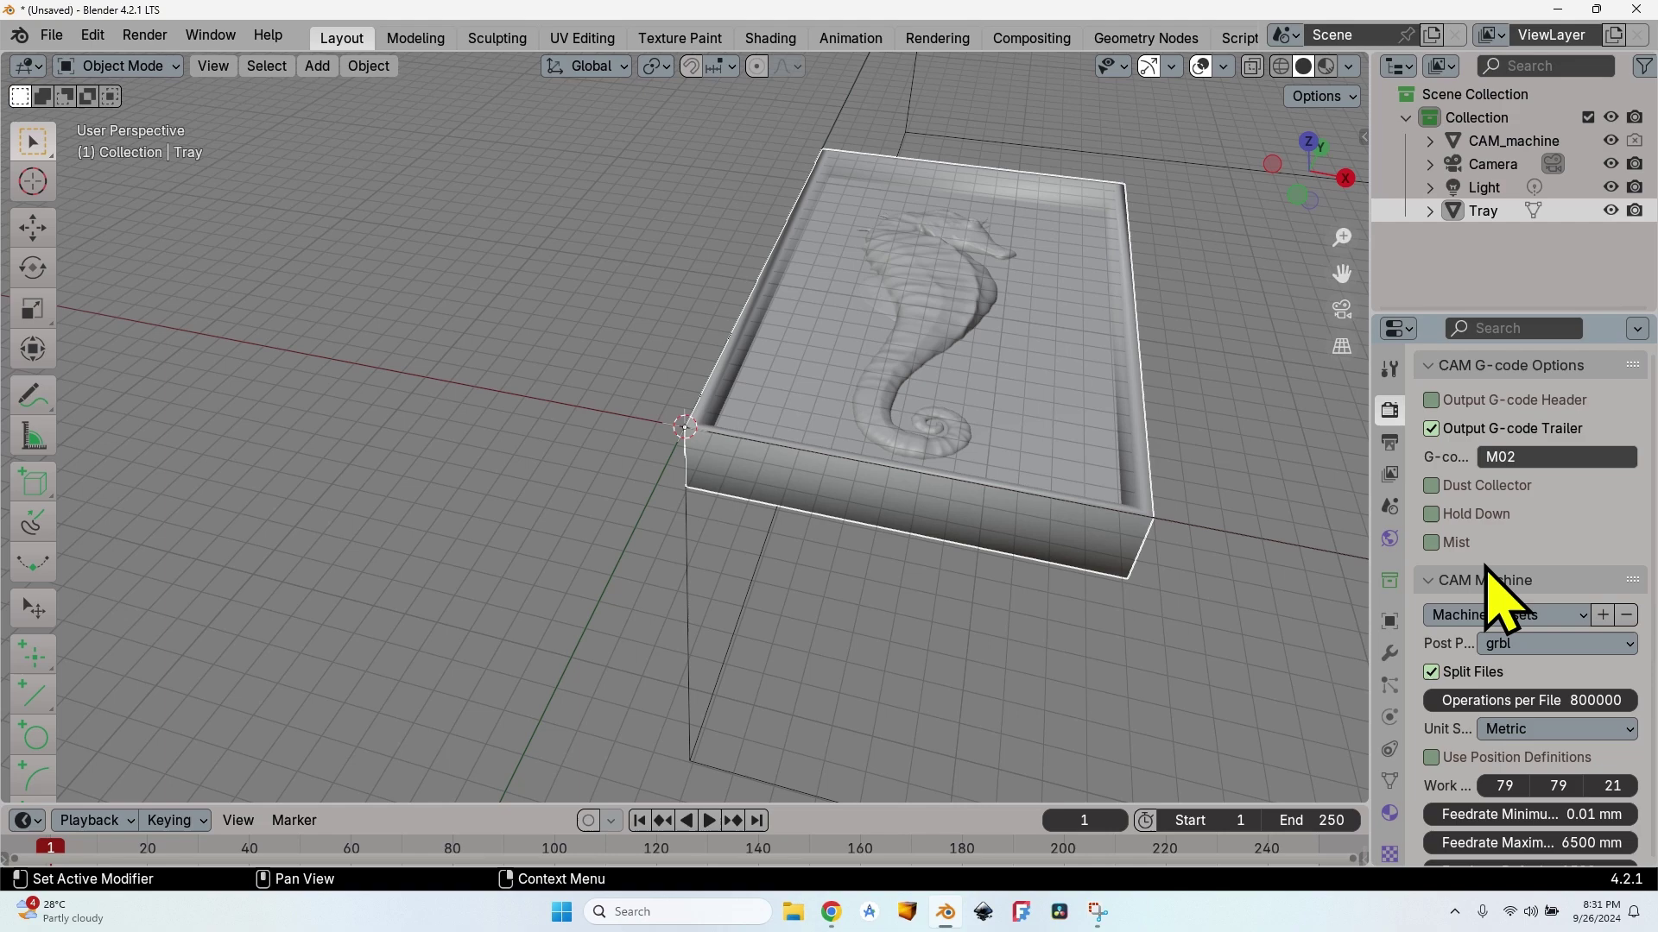
pyautogui.scroll(-4, 1487, 568)
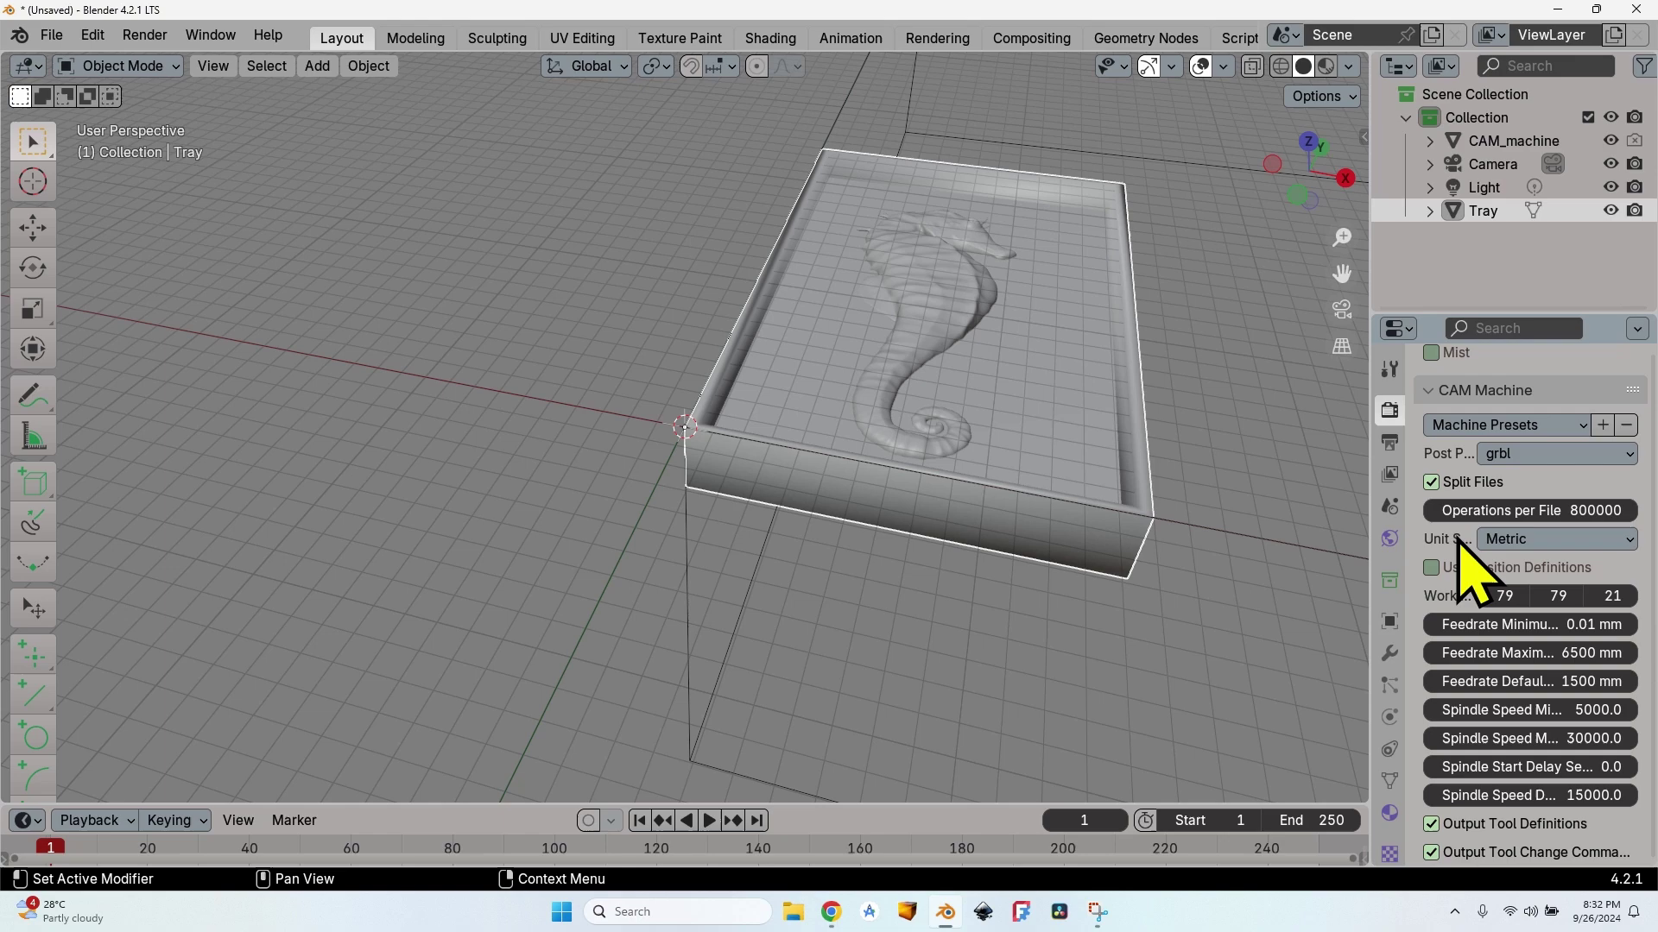
pyautogui.scroll(-15, 1459, 543)
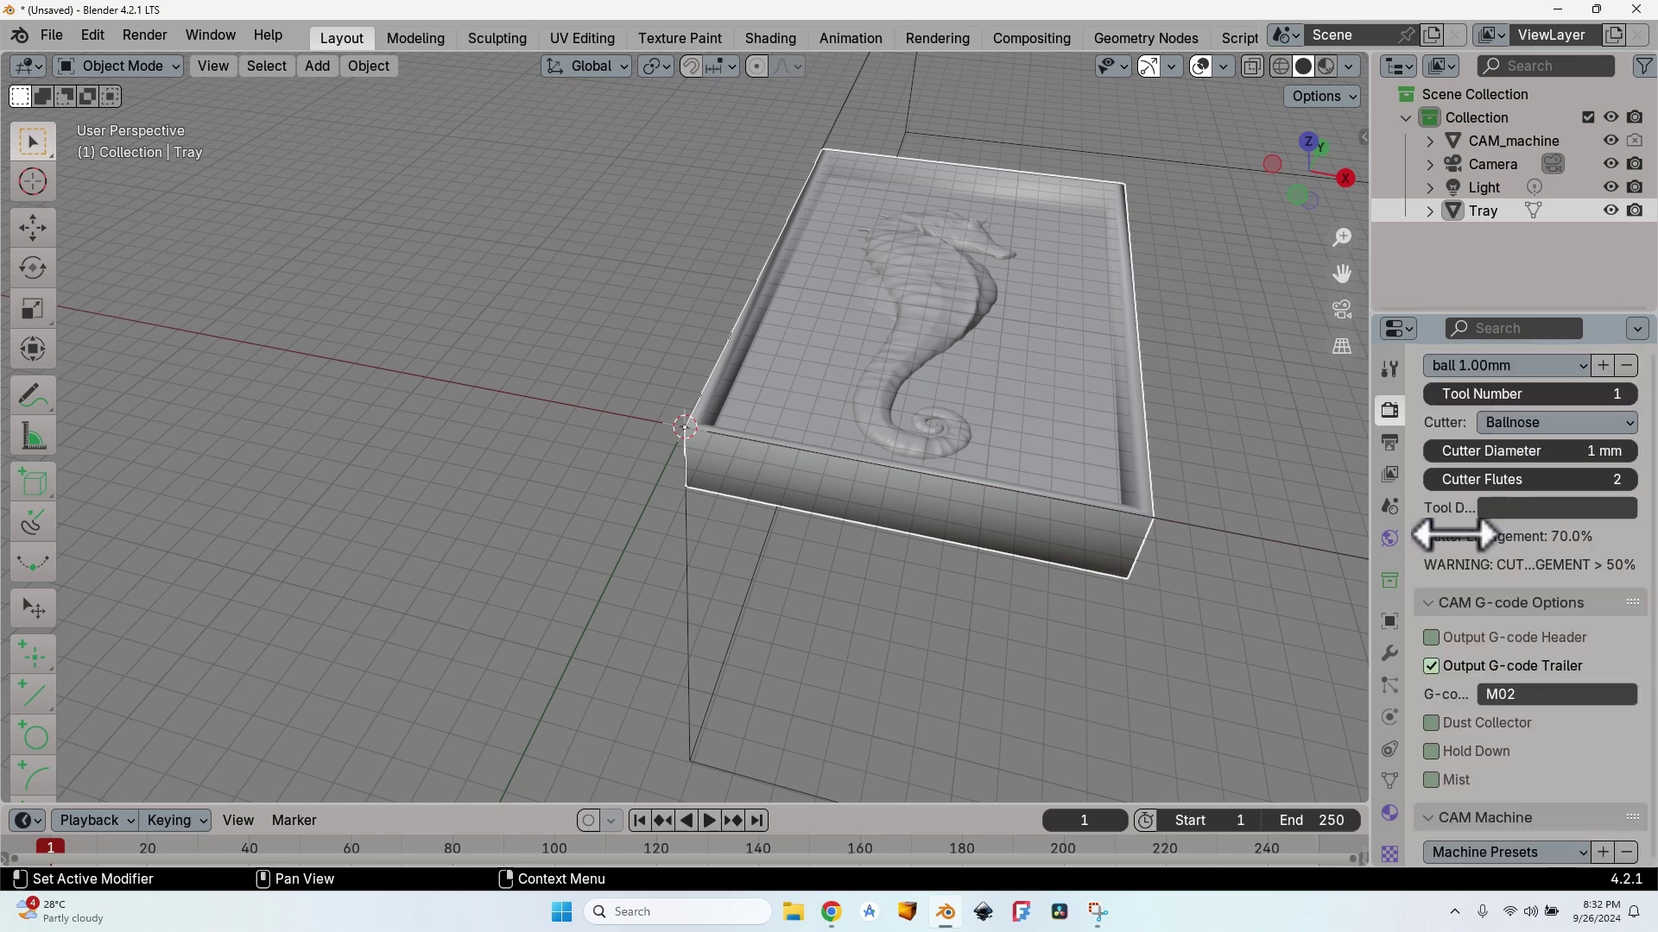
pyautogui.scroll(8, 1468, 552)
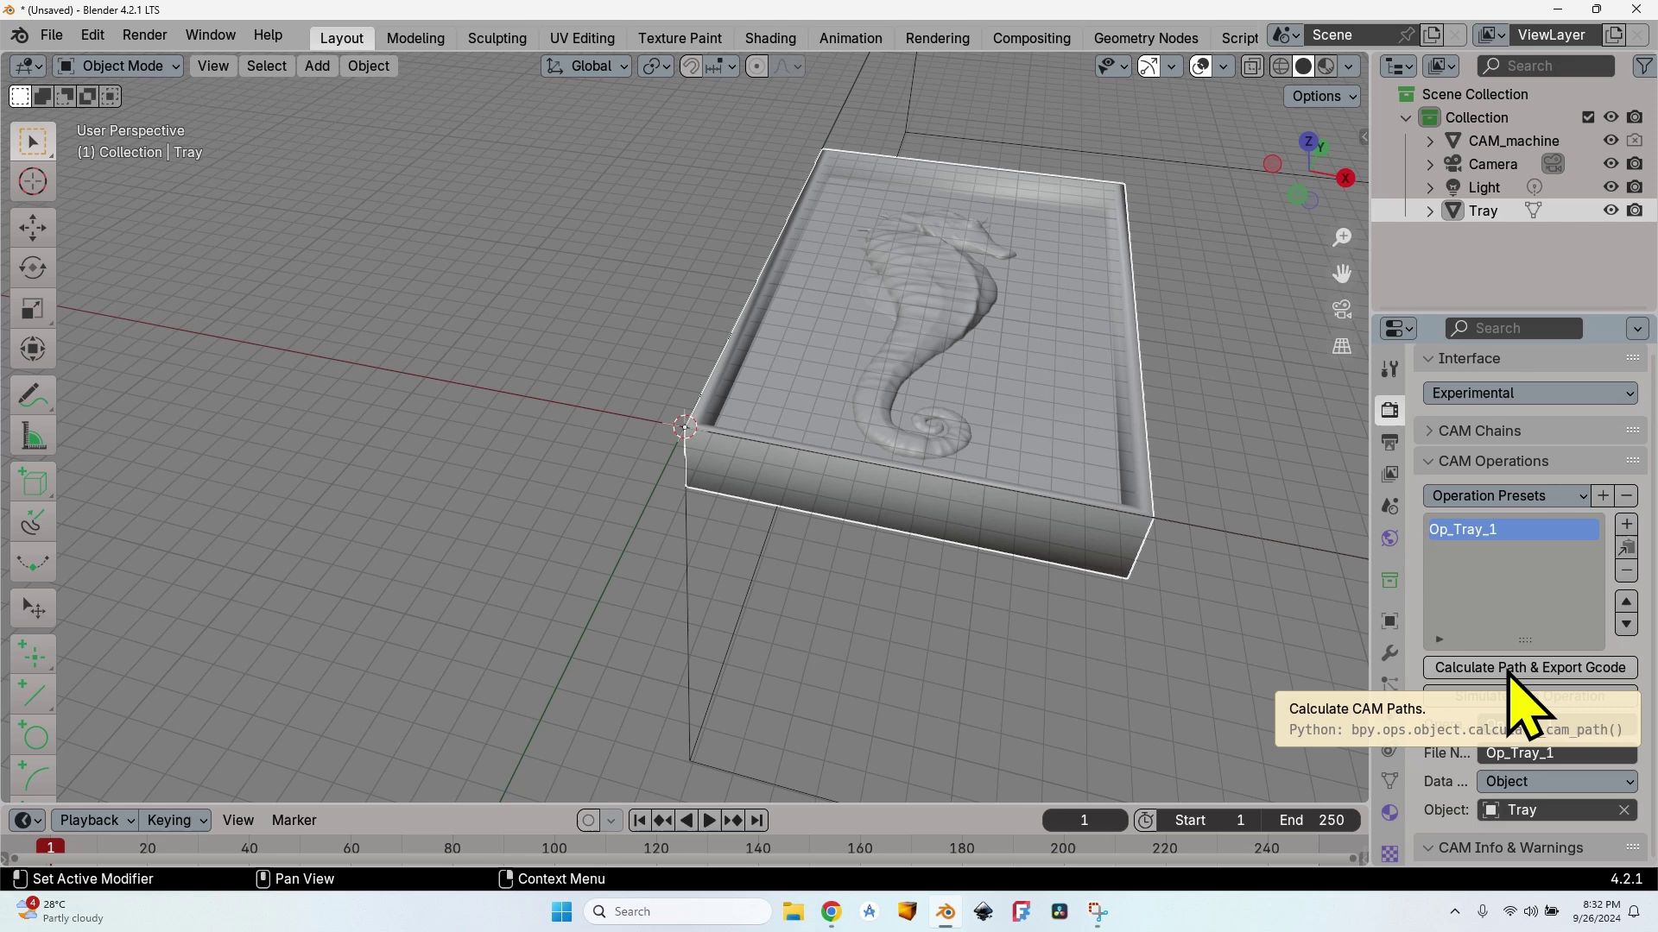
# Step: Calculate and export the Op_Tray_1 toolpath, then orbit to inspect cam_path_Op_Tray_1
pyautogui.click(1509, 673)
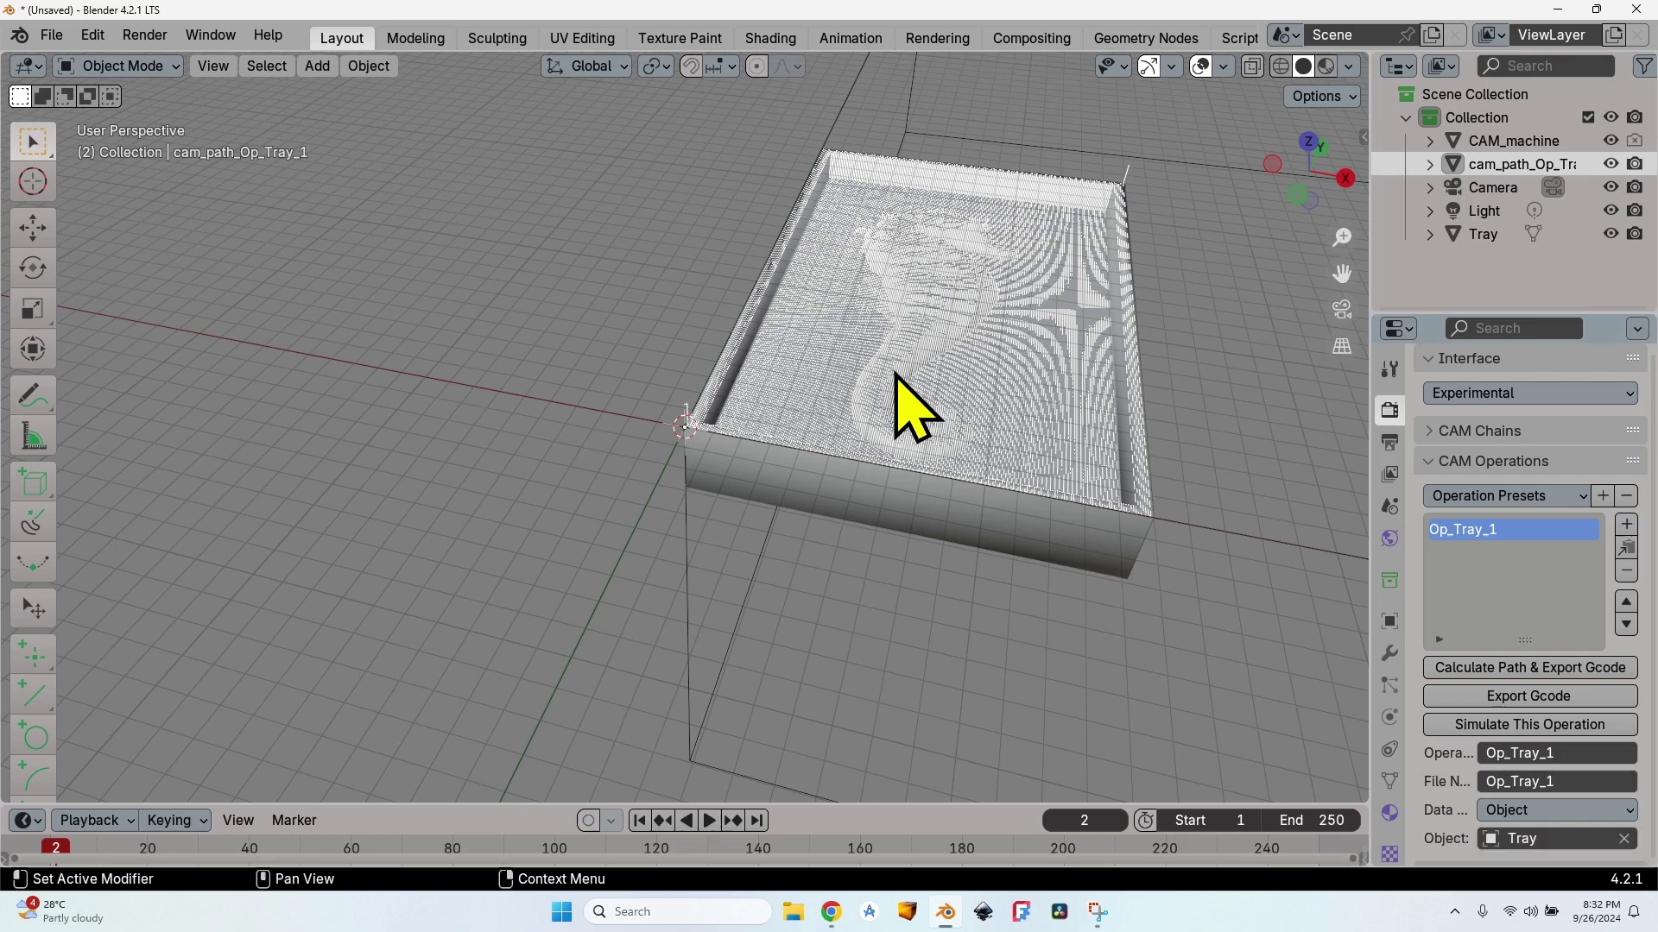
pyautogui.scroll(5, 898, 406)
pyautogui.moveTo(898, 405); pyautogui.dragTo(944, 380, button='middle')
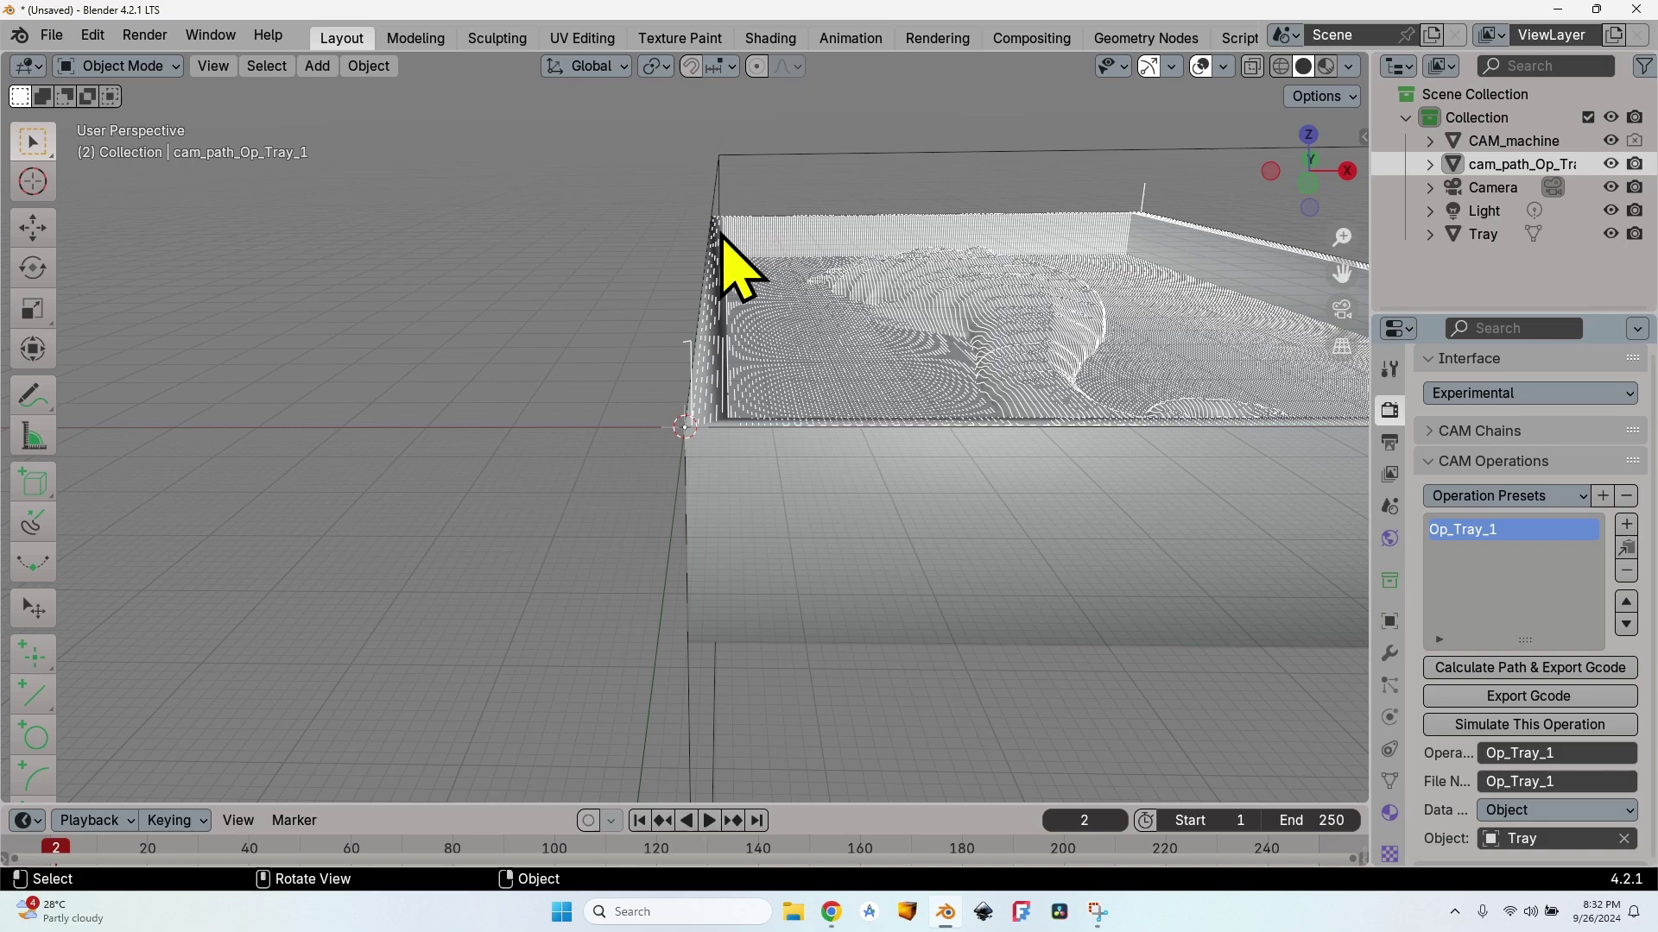
pyautogui.scroll(4, 1177, 215)
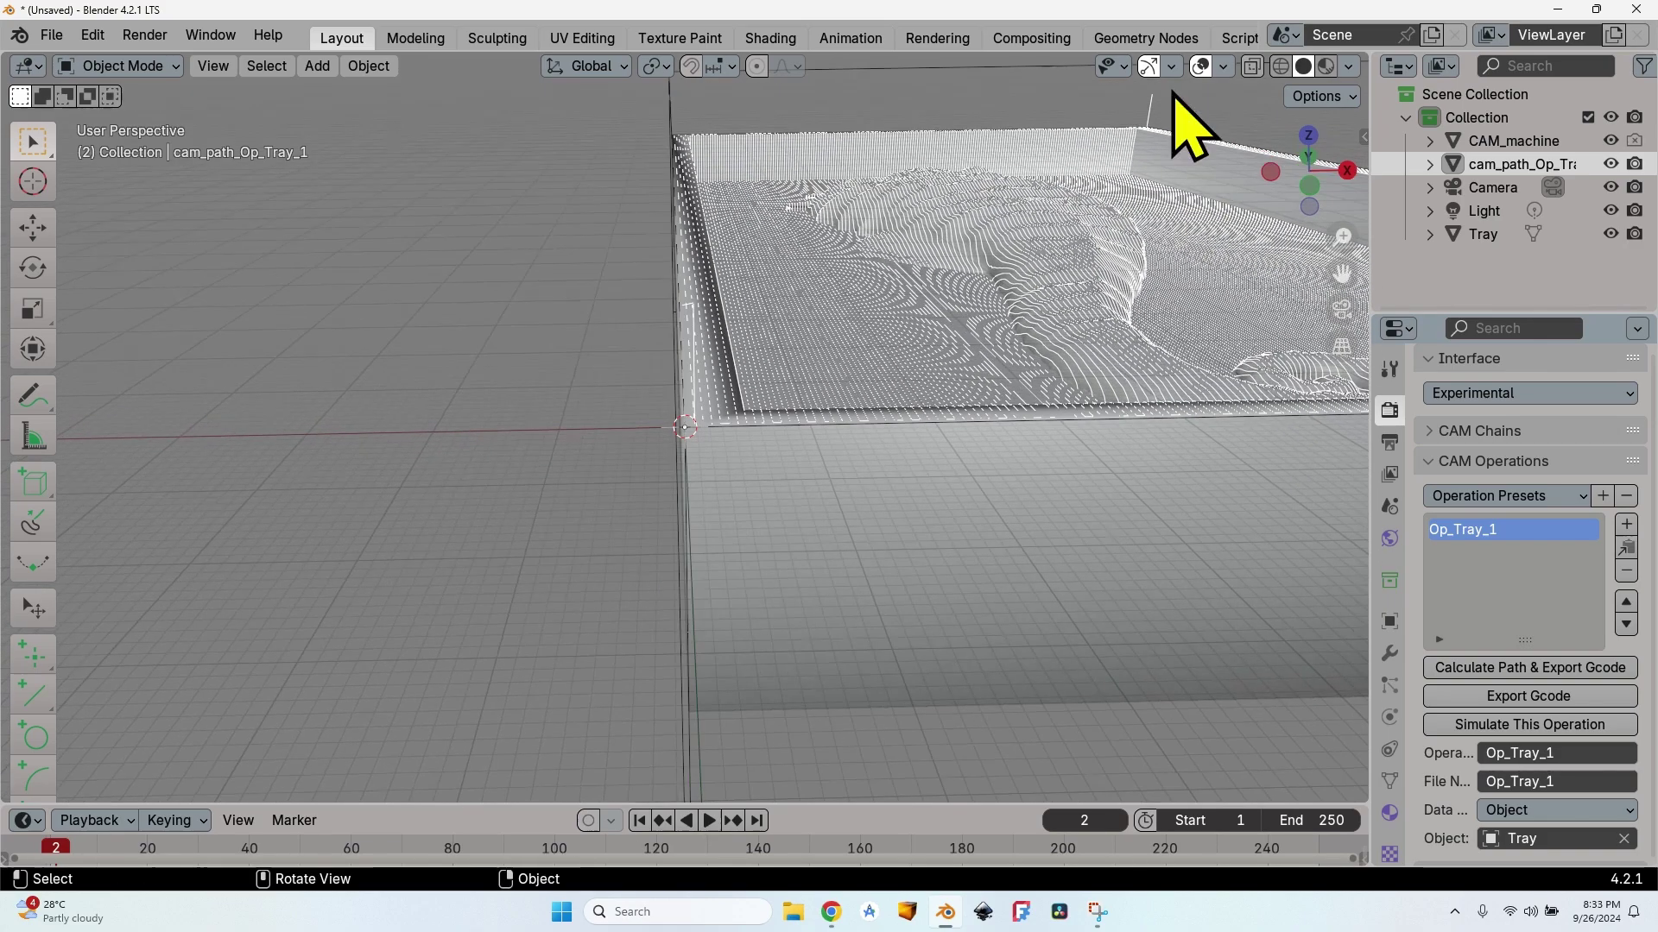
pyautogui.moveTo(1174, 95); pyautogui.dragTo(899, 386, button='middle')
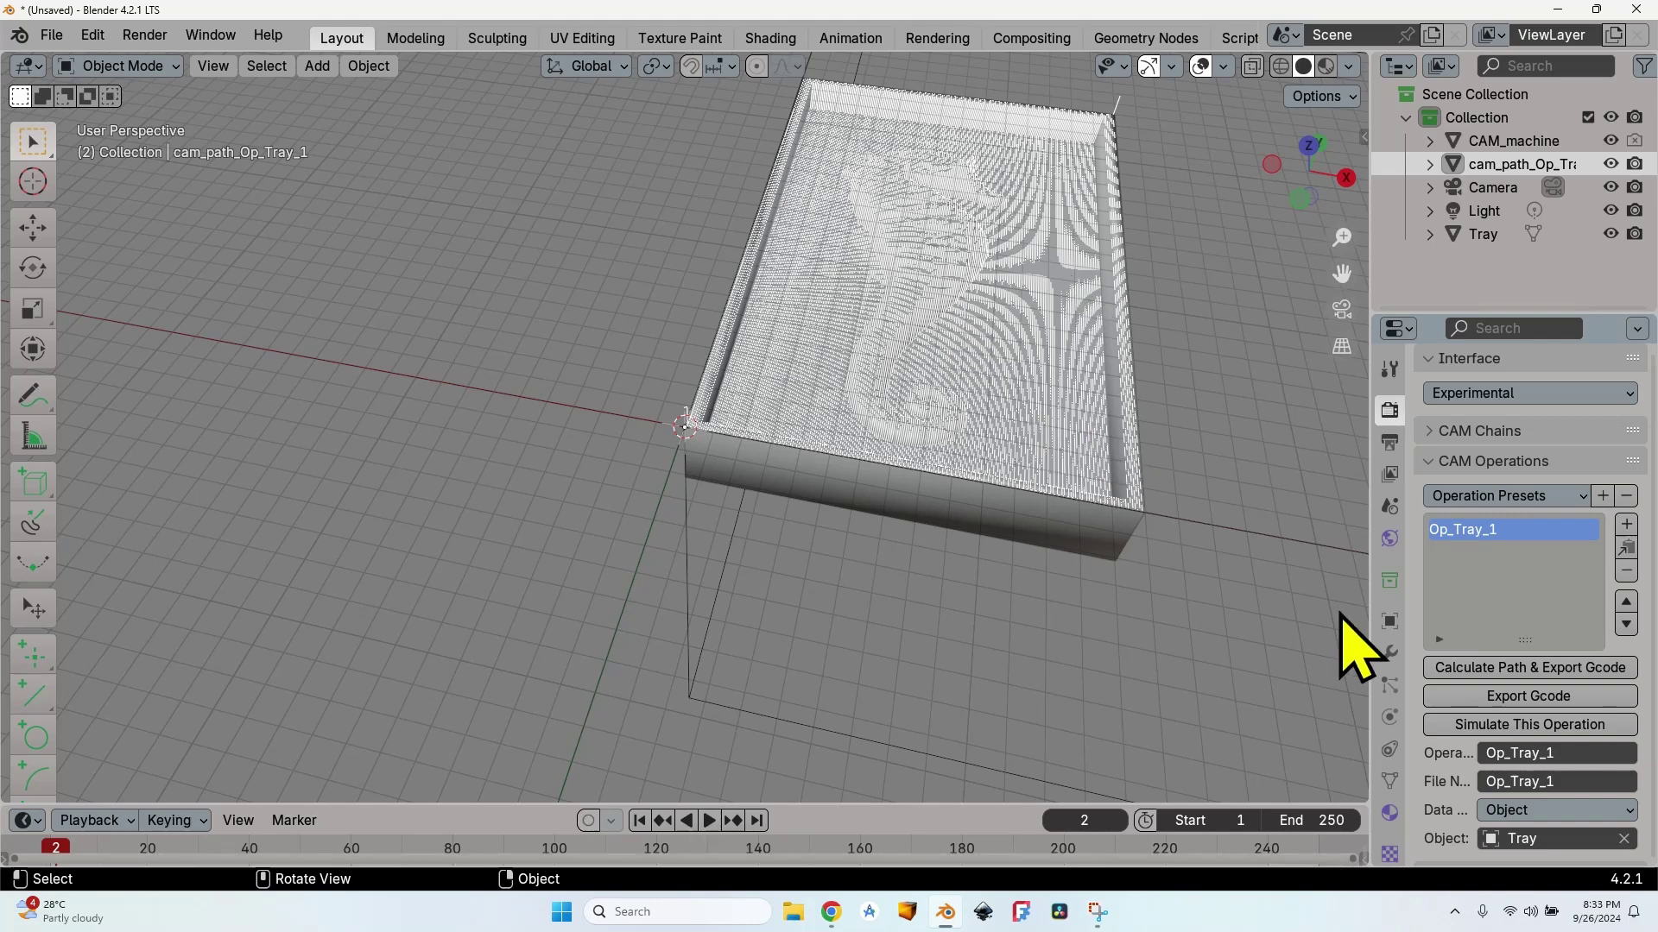
pyautogui.scroll(-6, 1407, 674)
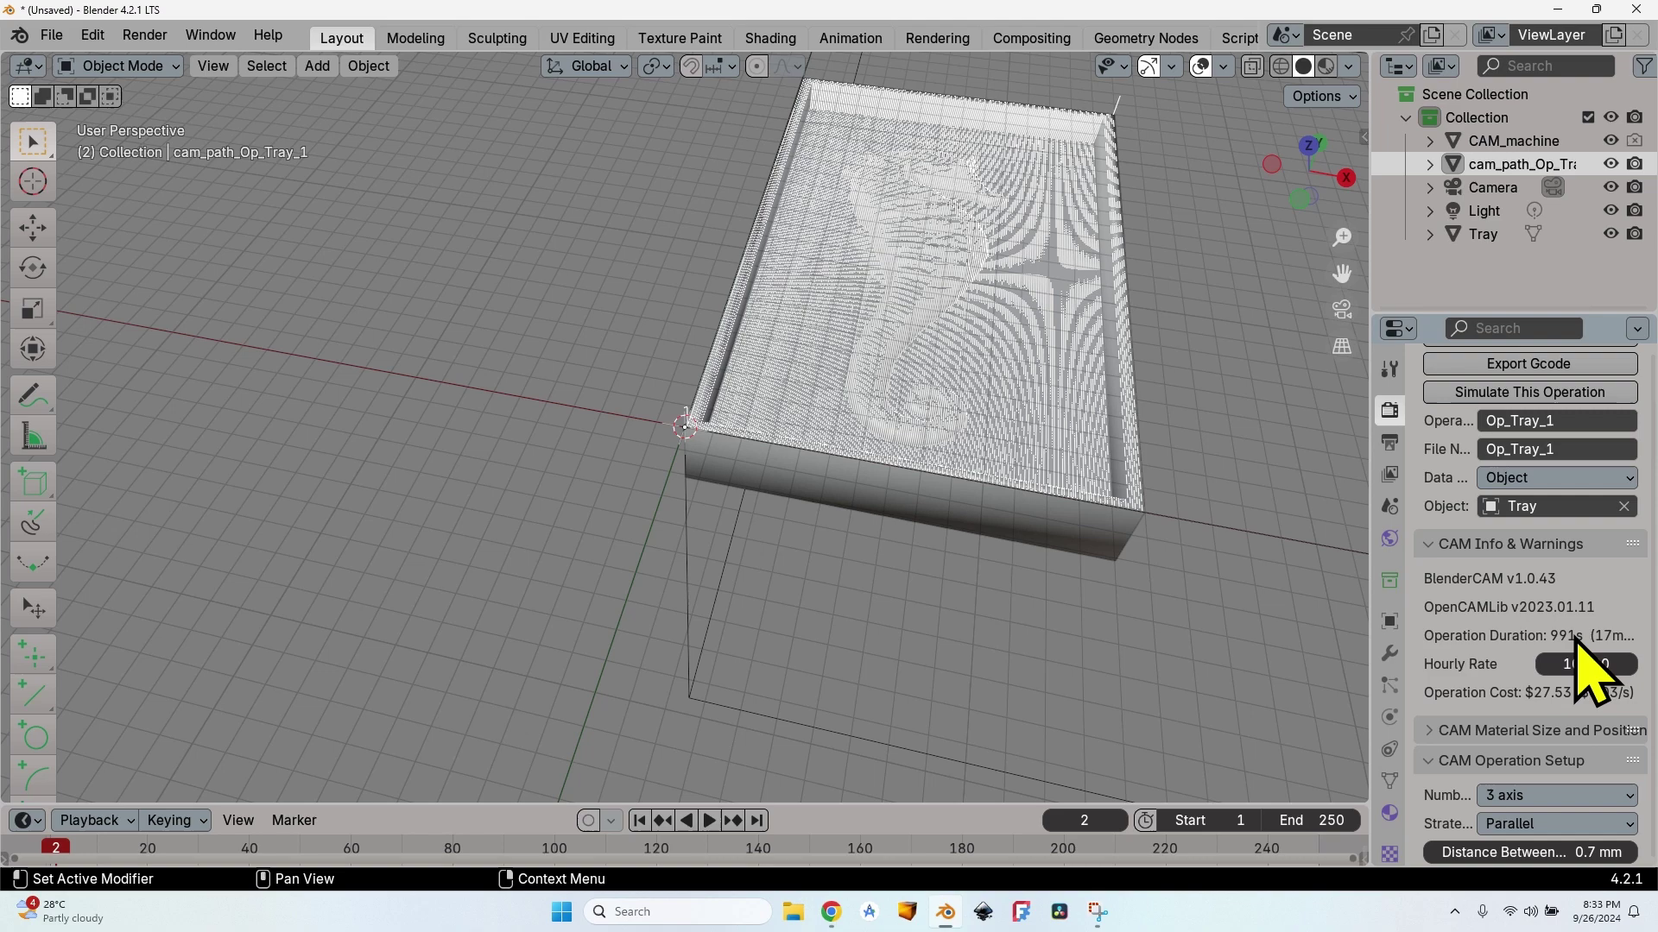
# Step: Widen the properties area to read 991 s and $27.53, and check the Tray's dimensions
pyautogui.moveTo(1371, 611); pyautogui.dragTo(1292, 612)
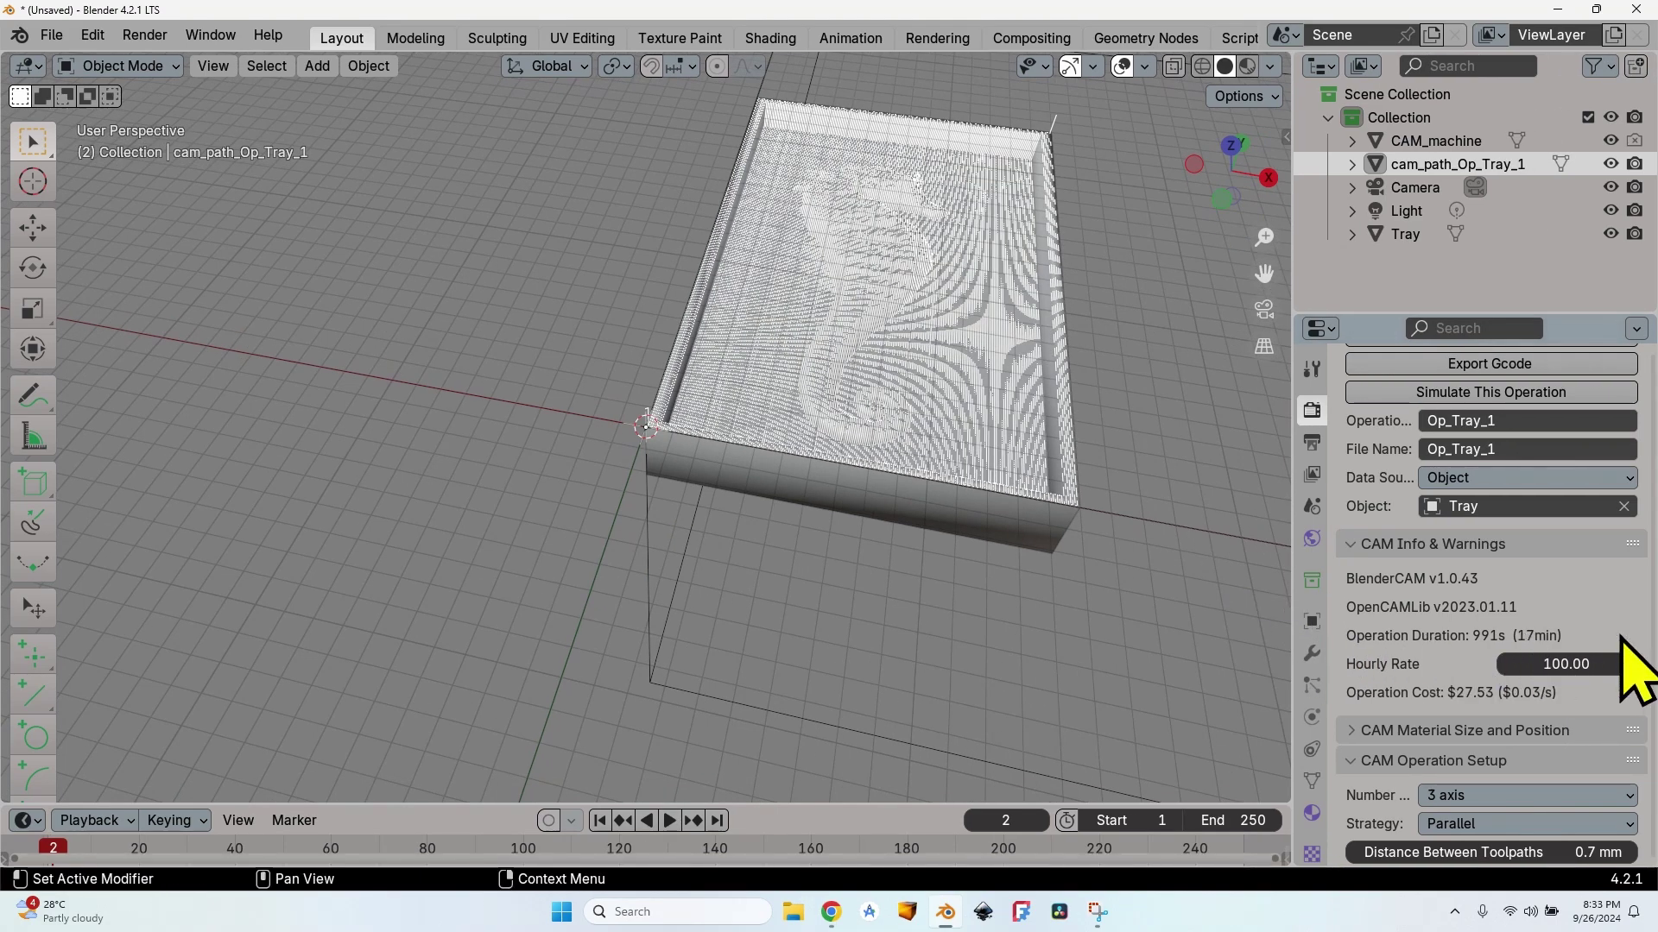
pyautogui.click(951, 533)
pyautogui.press('n')
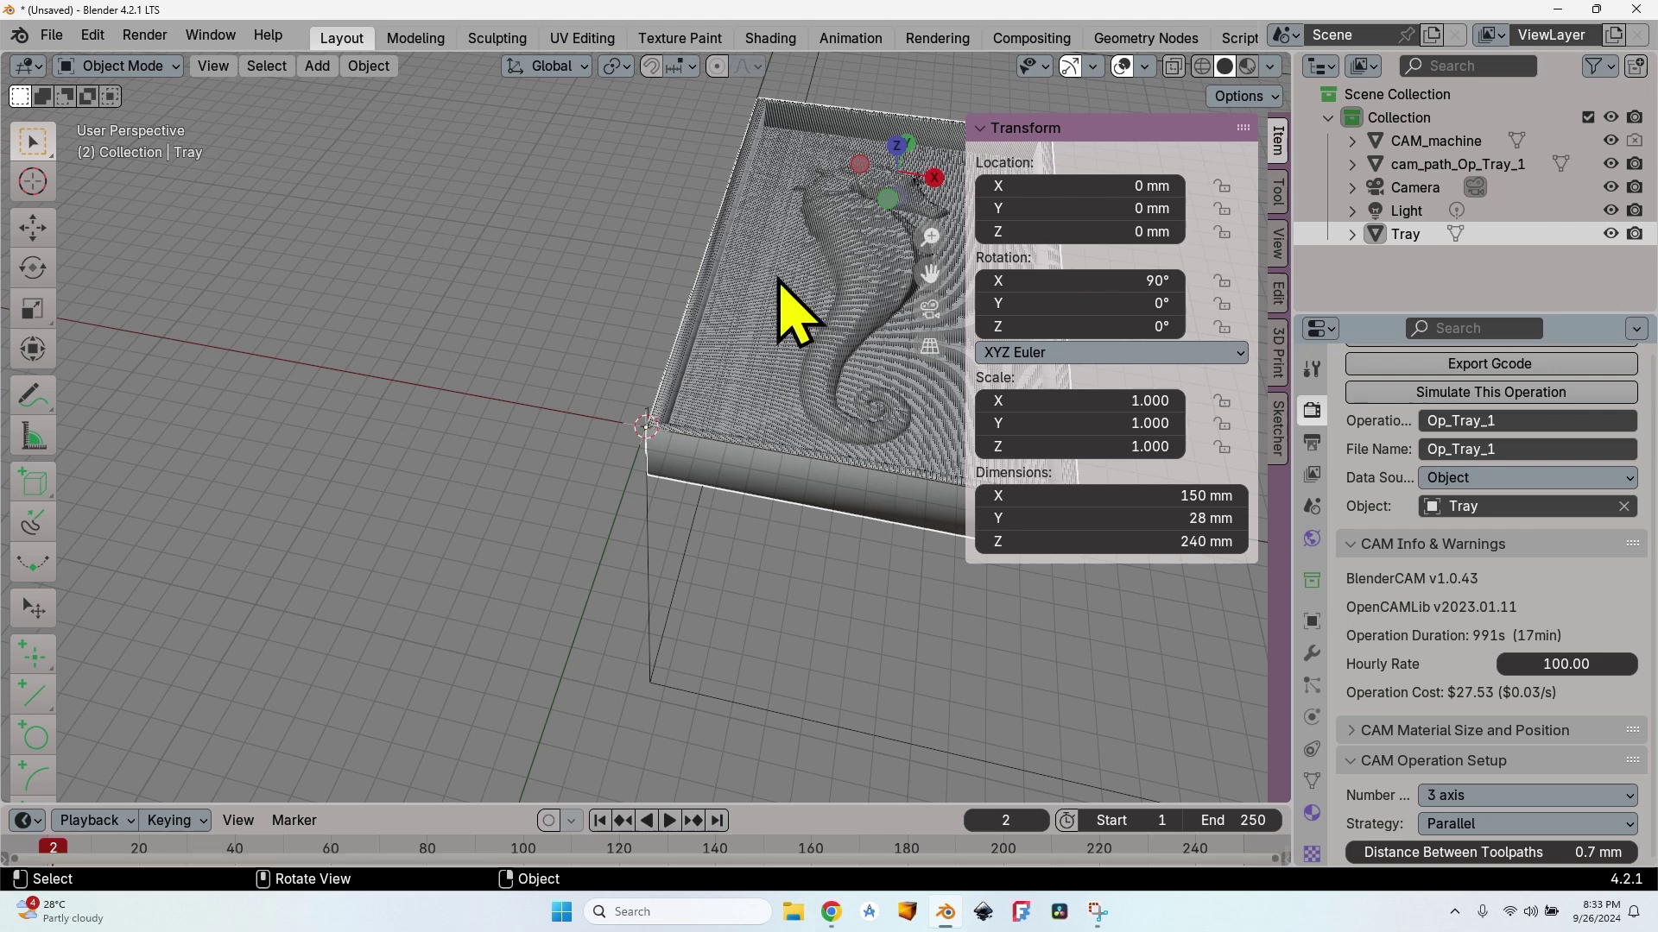
pyautogui.press('n')
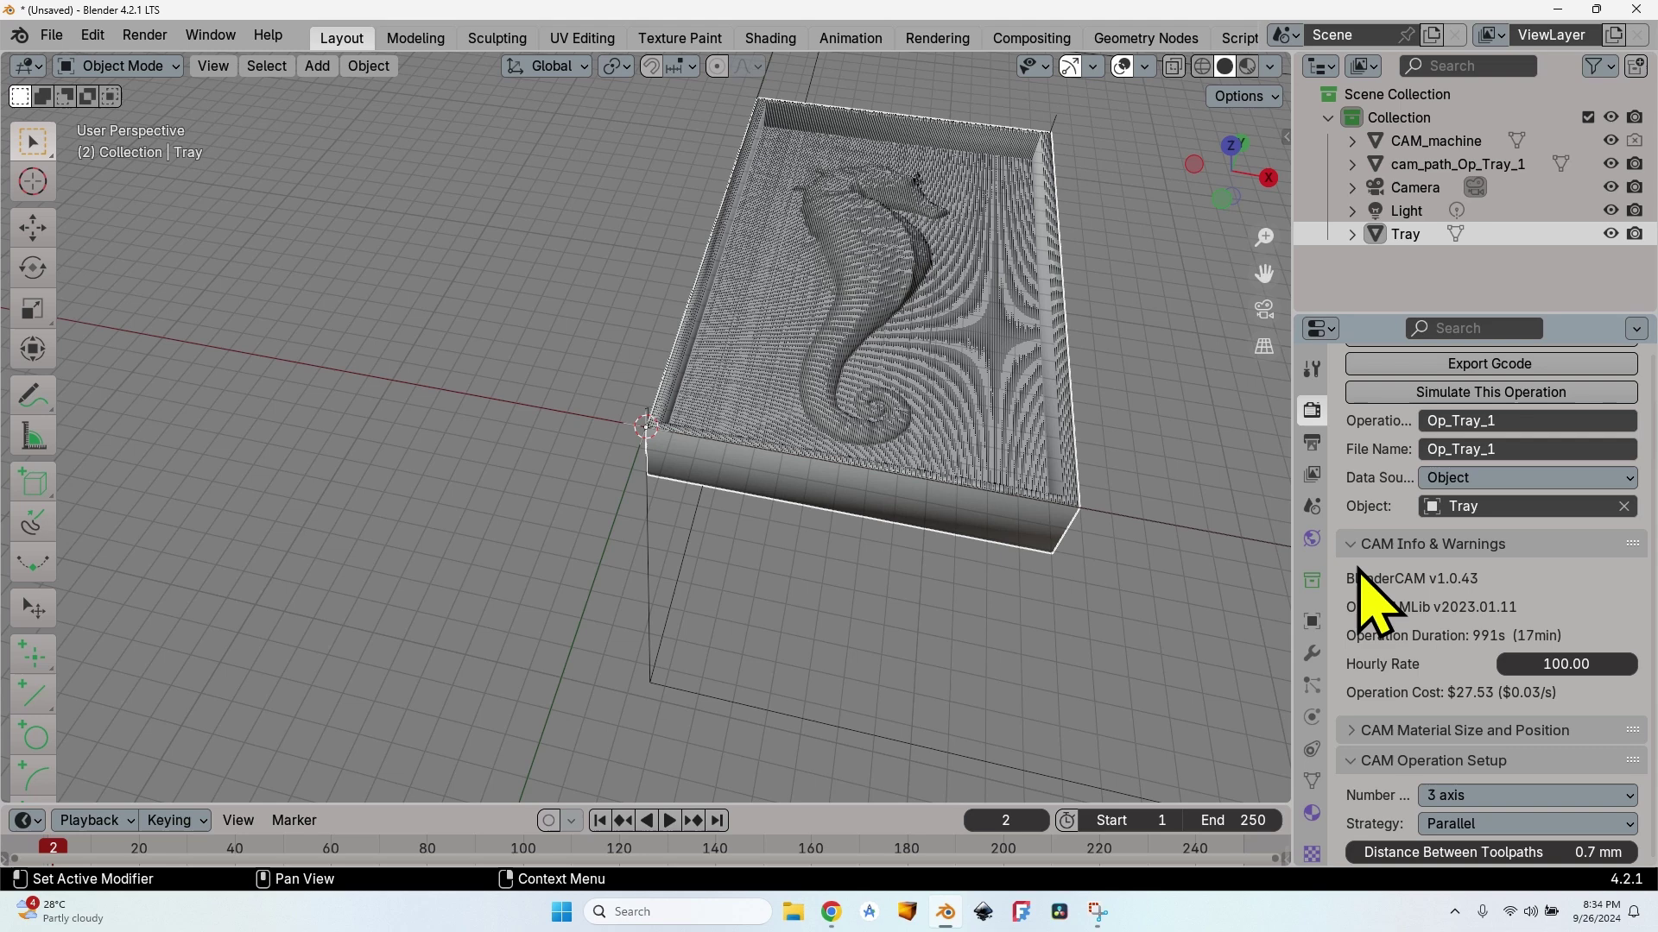
pyautogui.scroll(-15, 1373, 605)
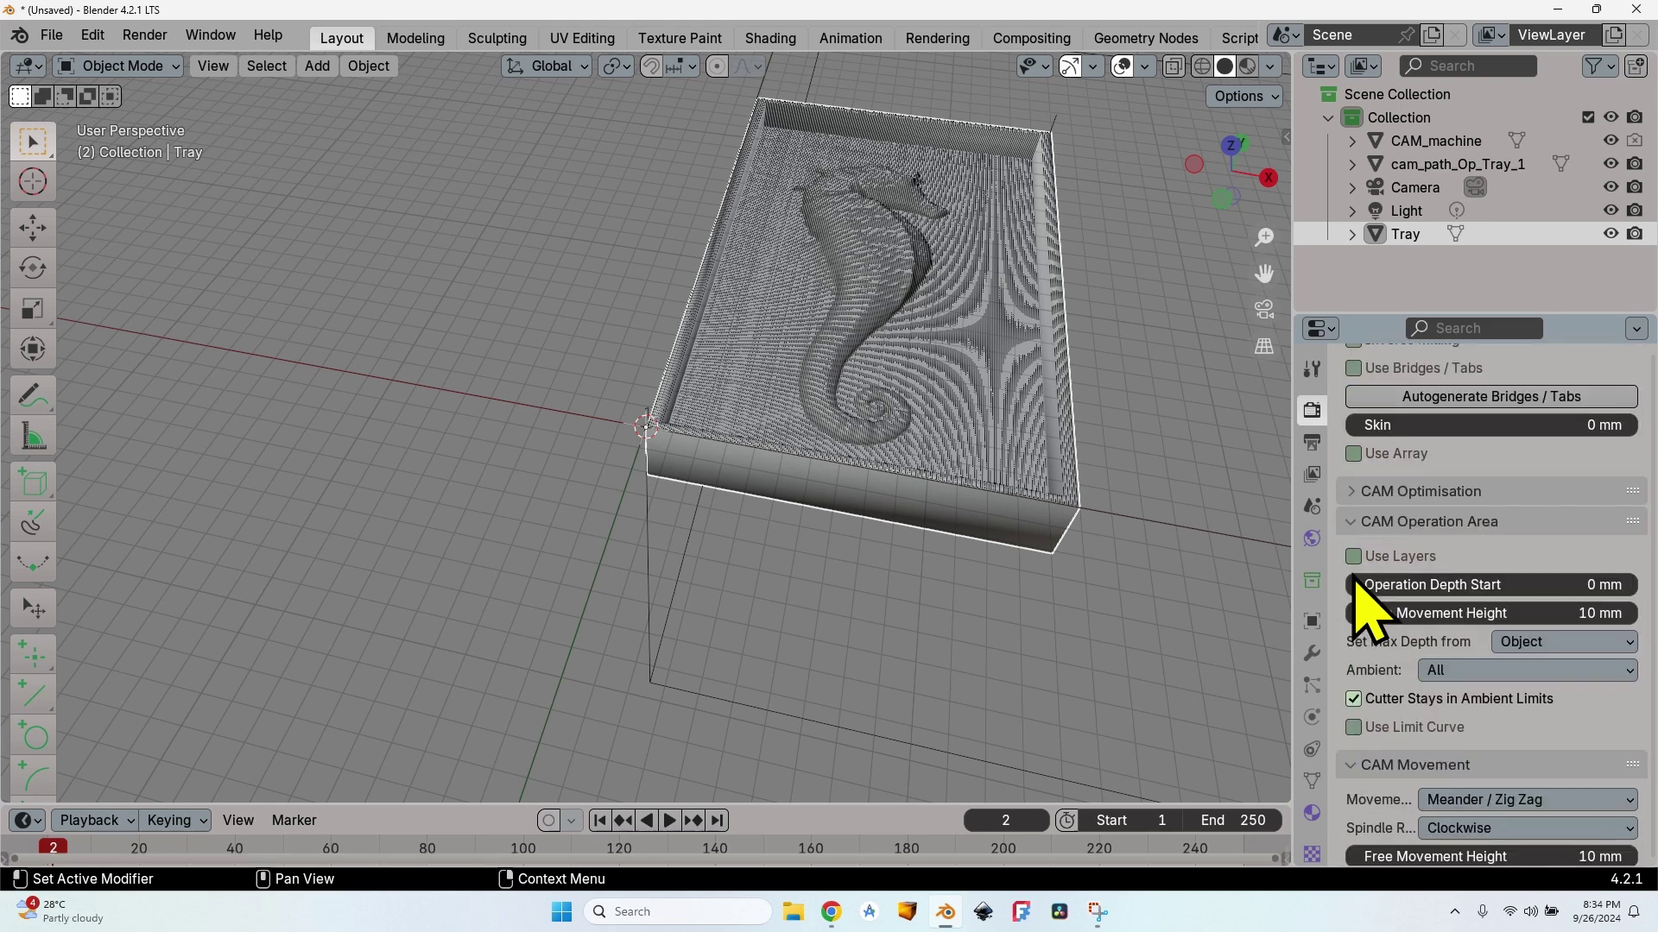
pyautogui.scroll(-15, 1364, 596)
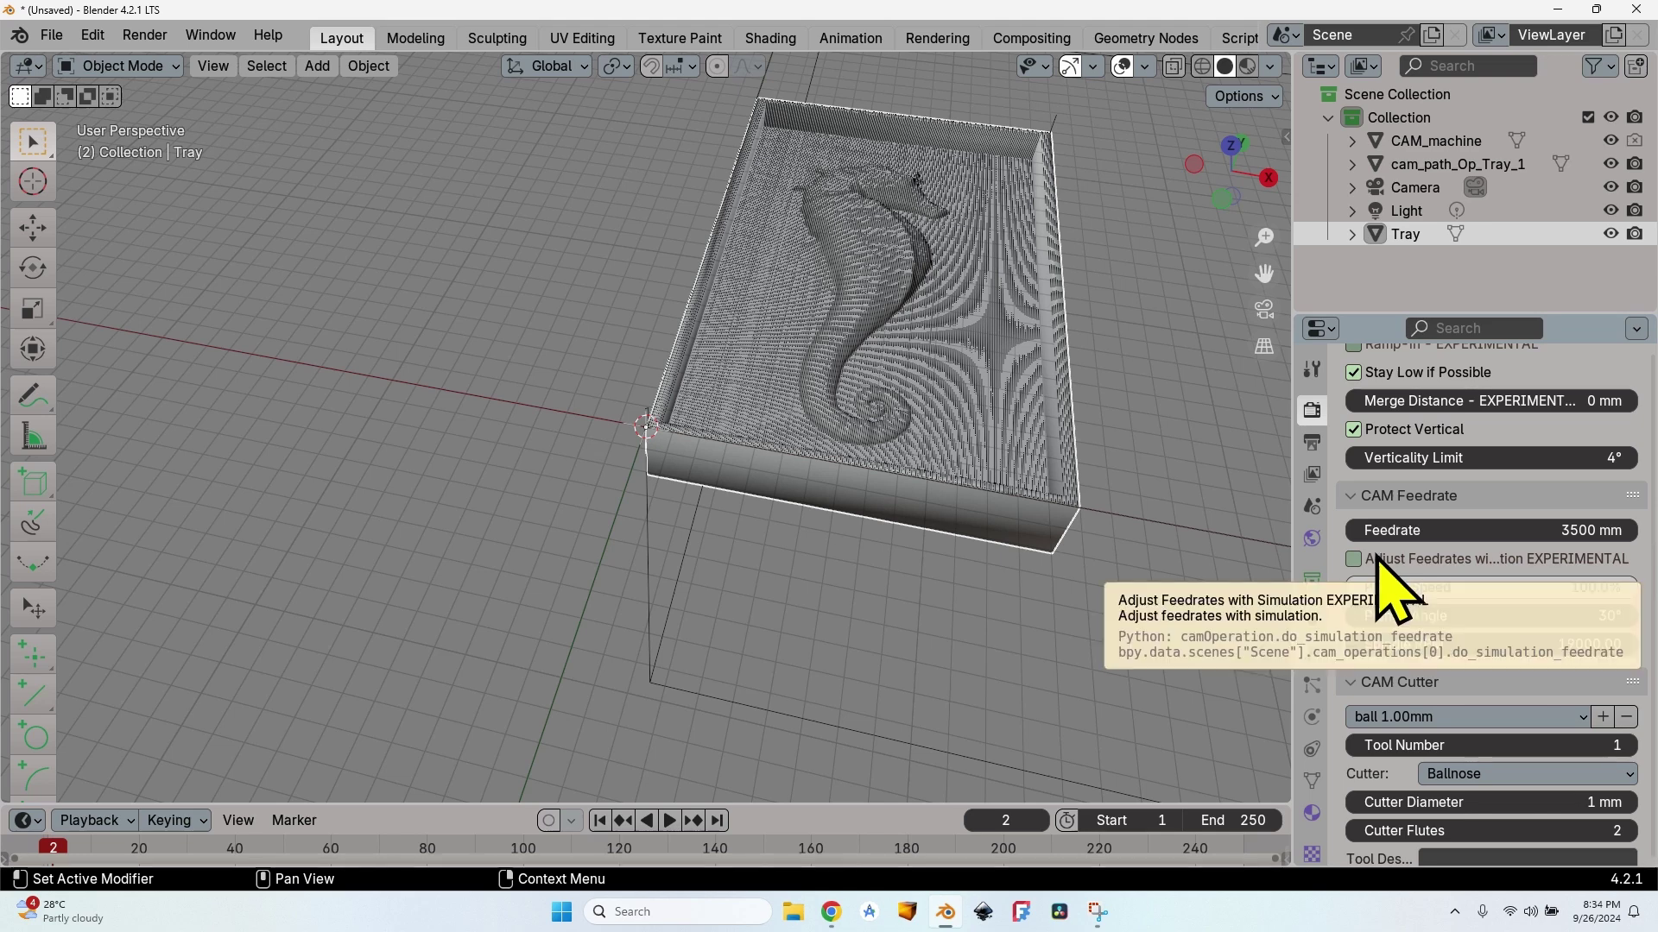
pyautogui.scroll(10, 1382, 595)
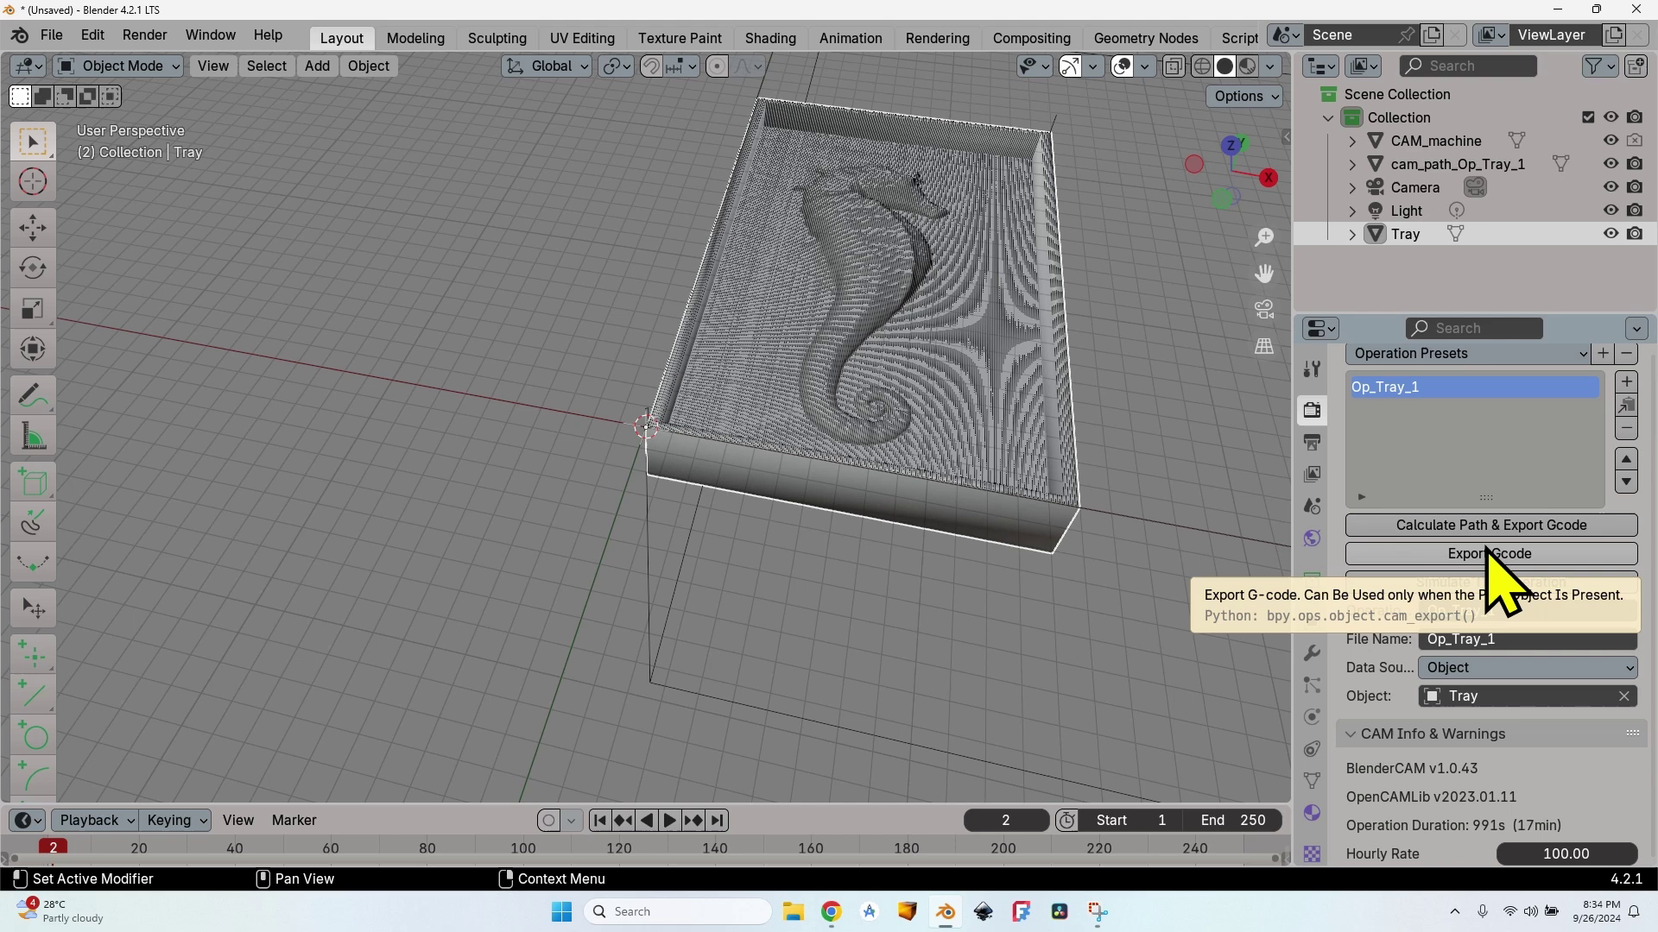
pyautogui.click(1488, 553)
# Step: Save the project as seahorse.blend and export the Op_Tray_1 G-code
pyautogui.click(53, 36)
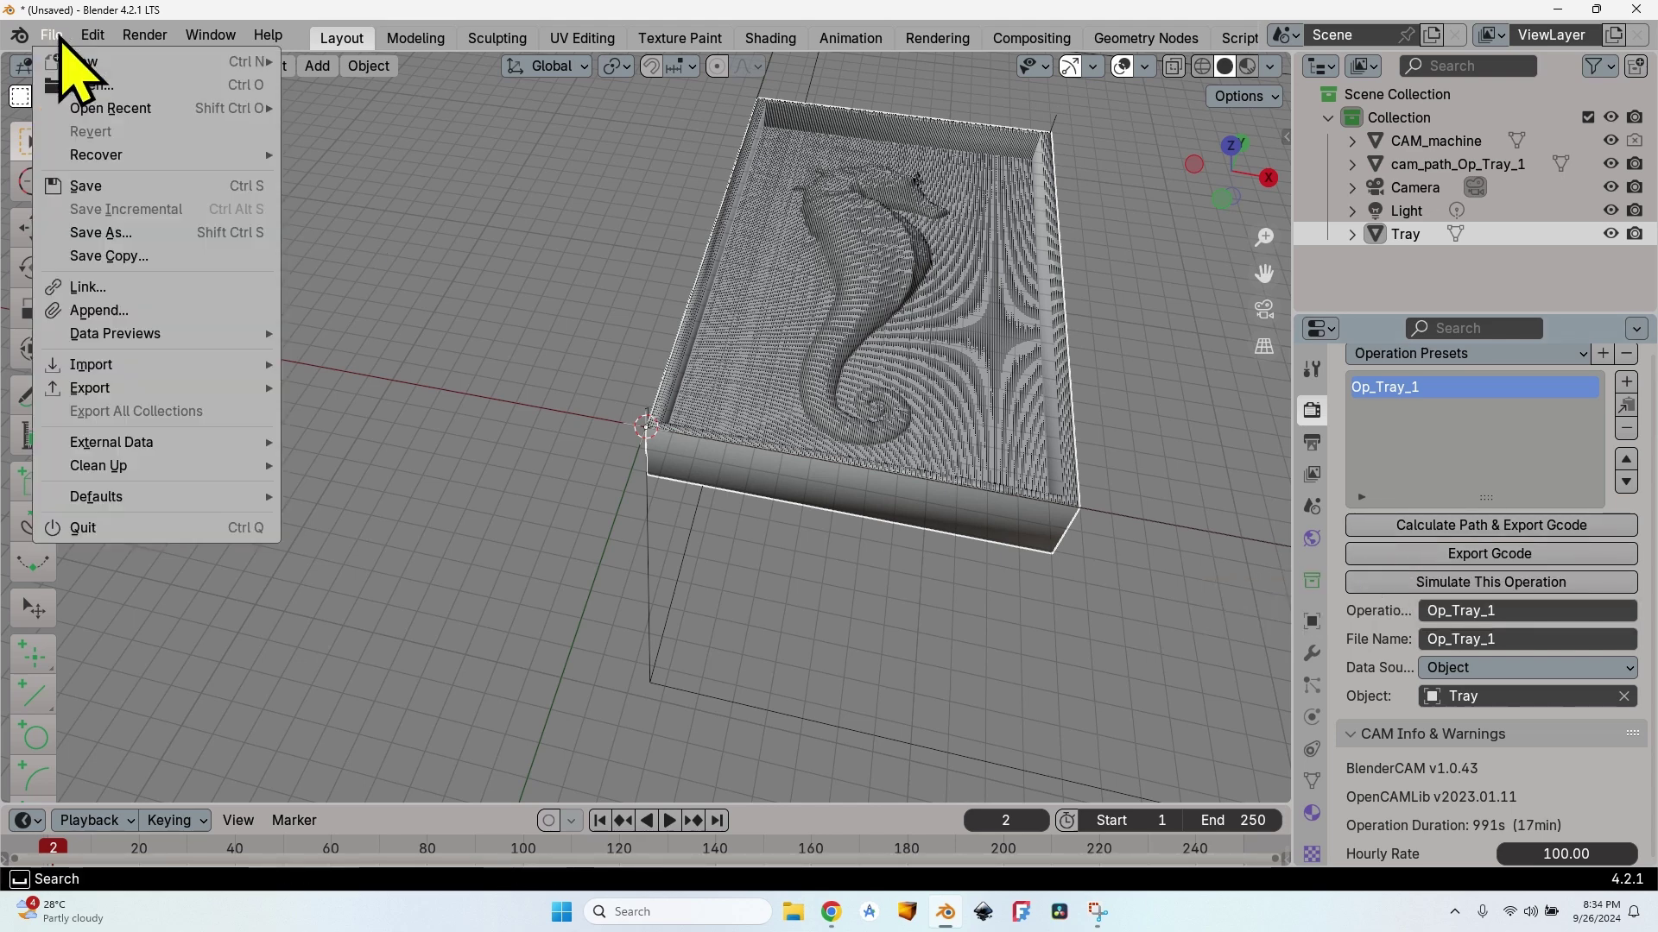
pyautogui.click(106, 185)
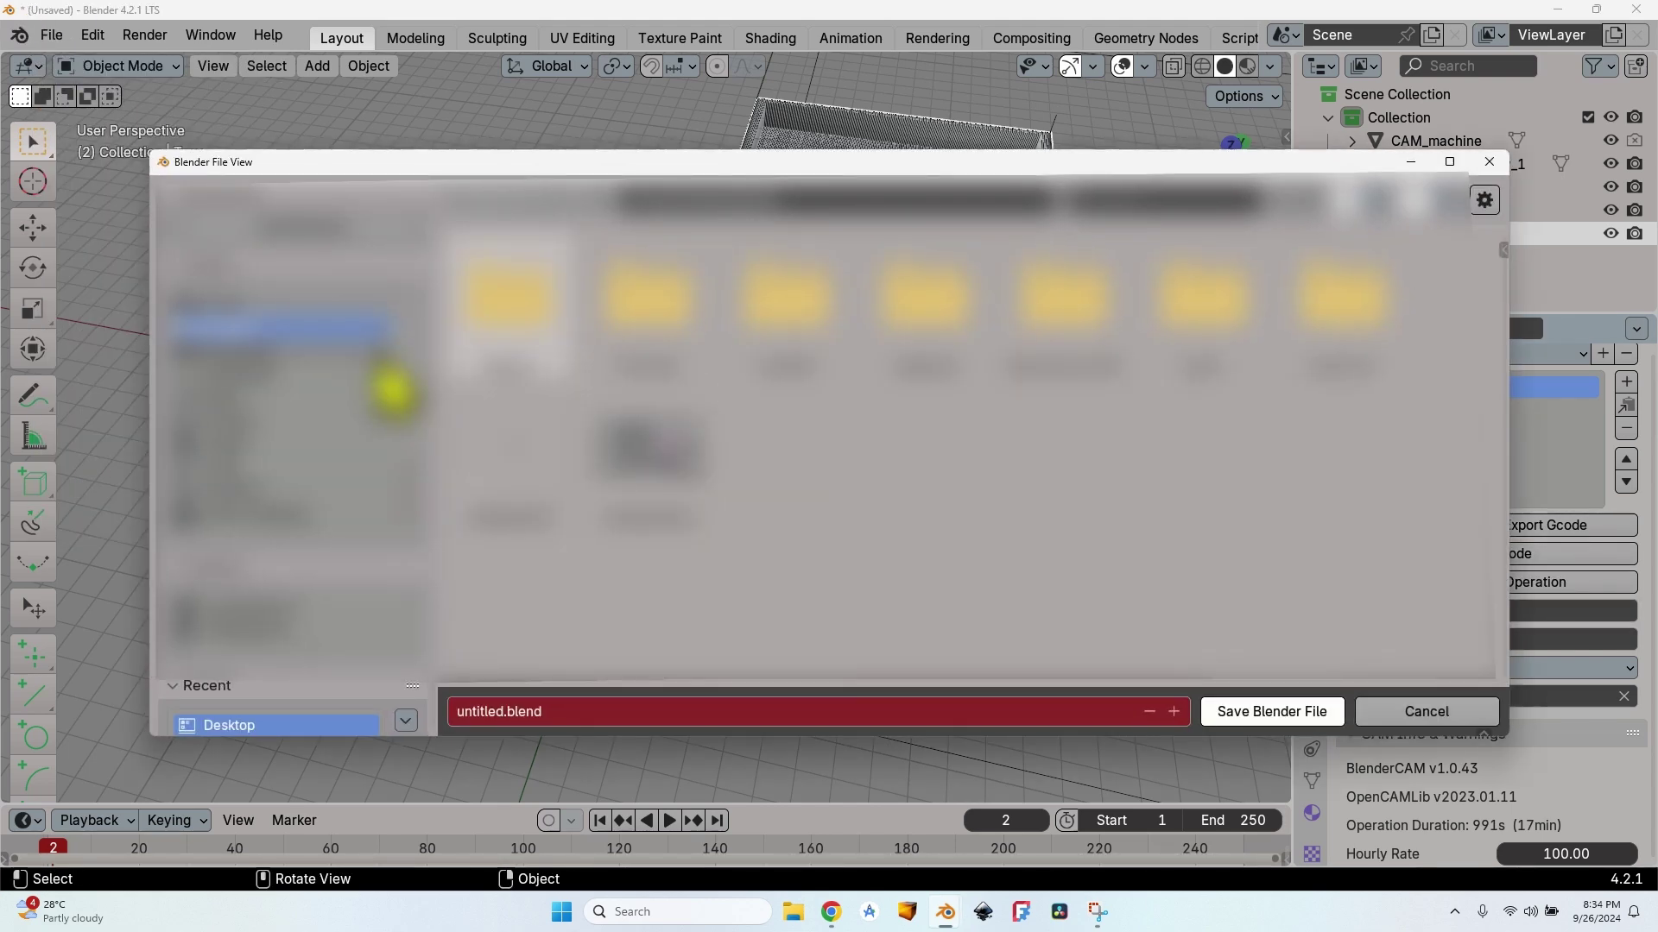
pyautogui.doubleClick(442, 710)
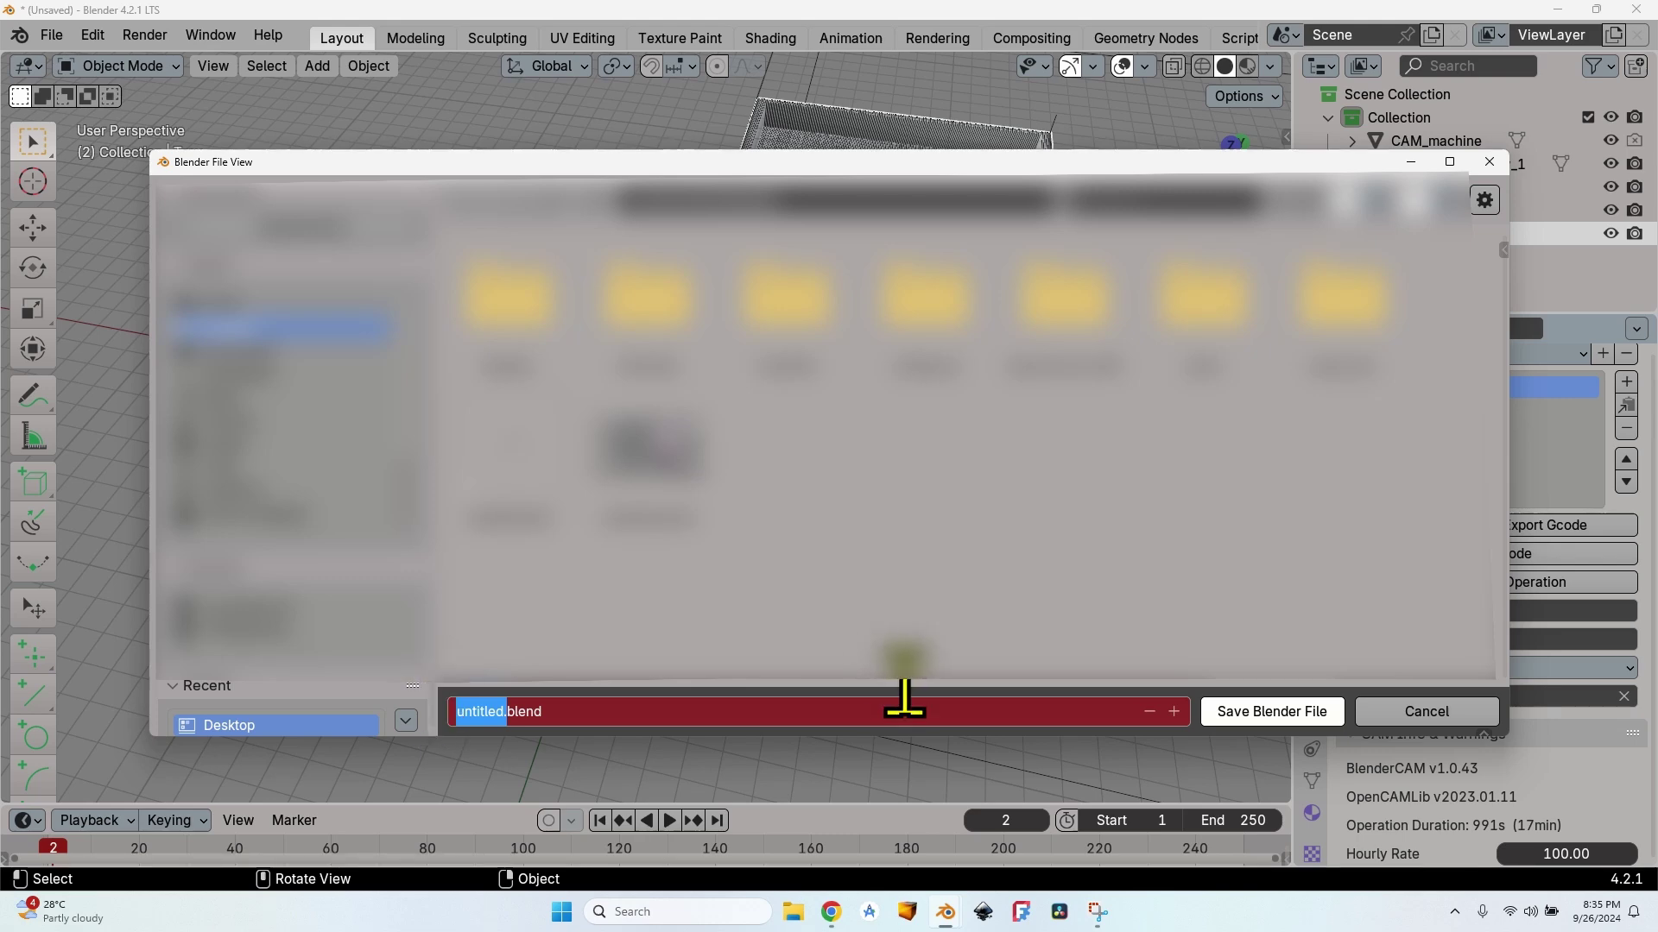
pyautogui.write('seahorse')
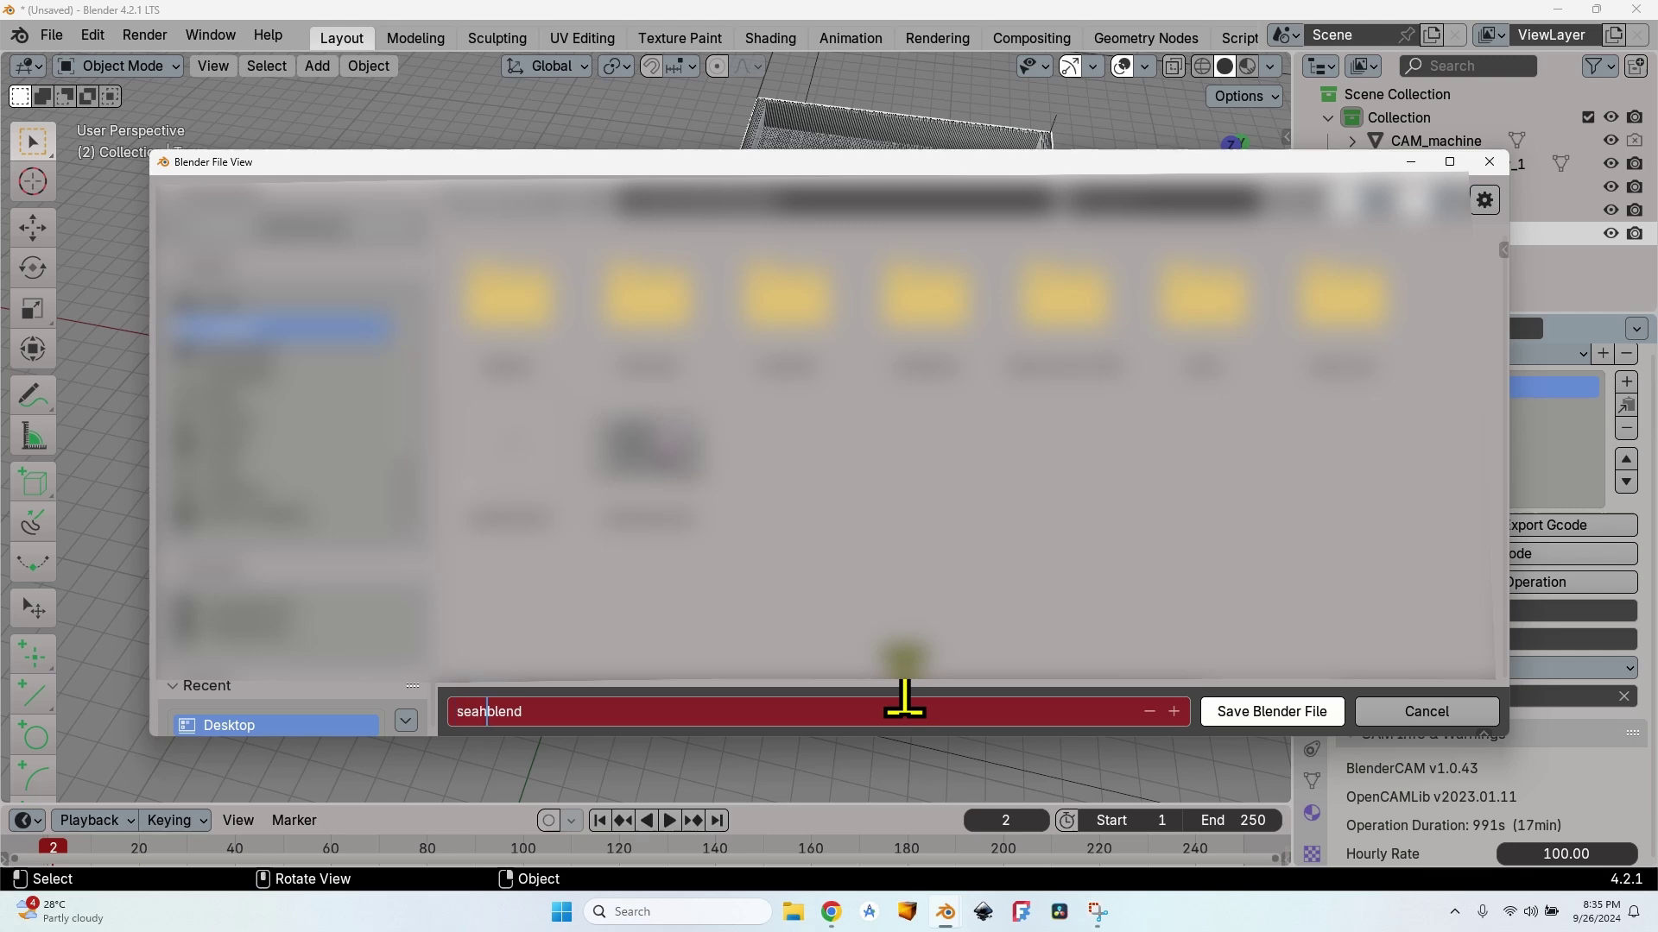
pyautogui.press('Return')
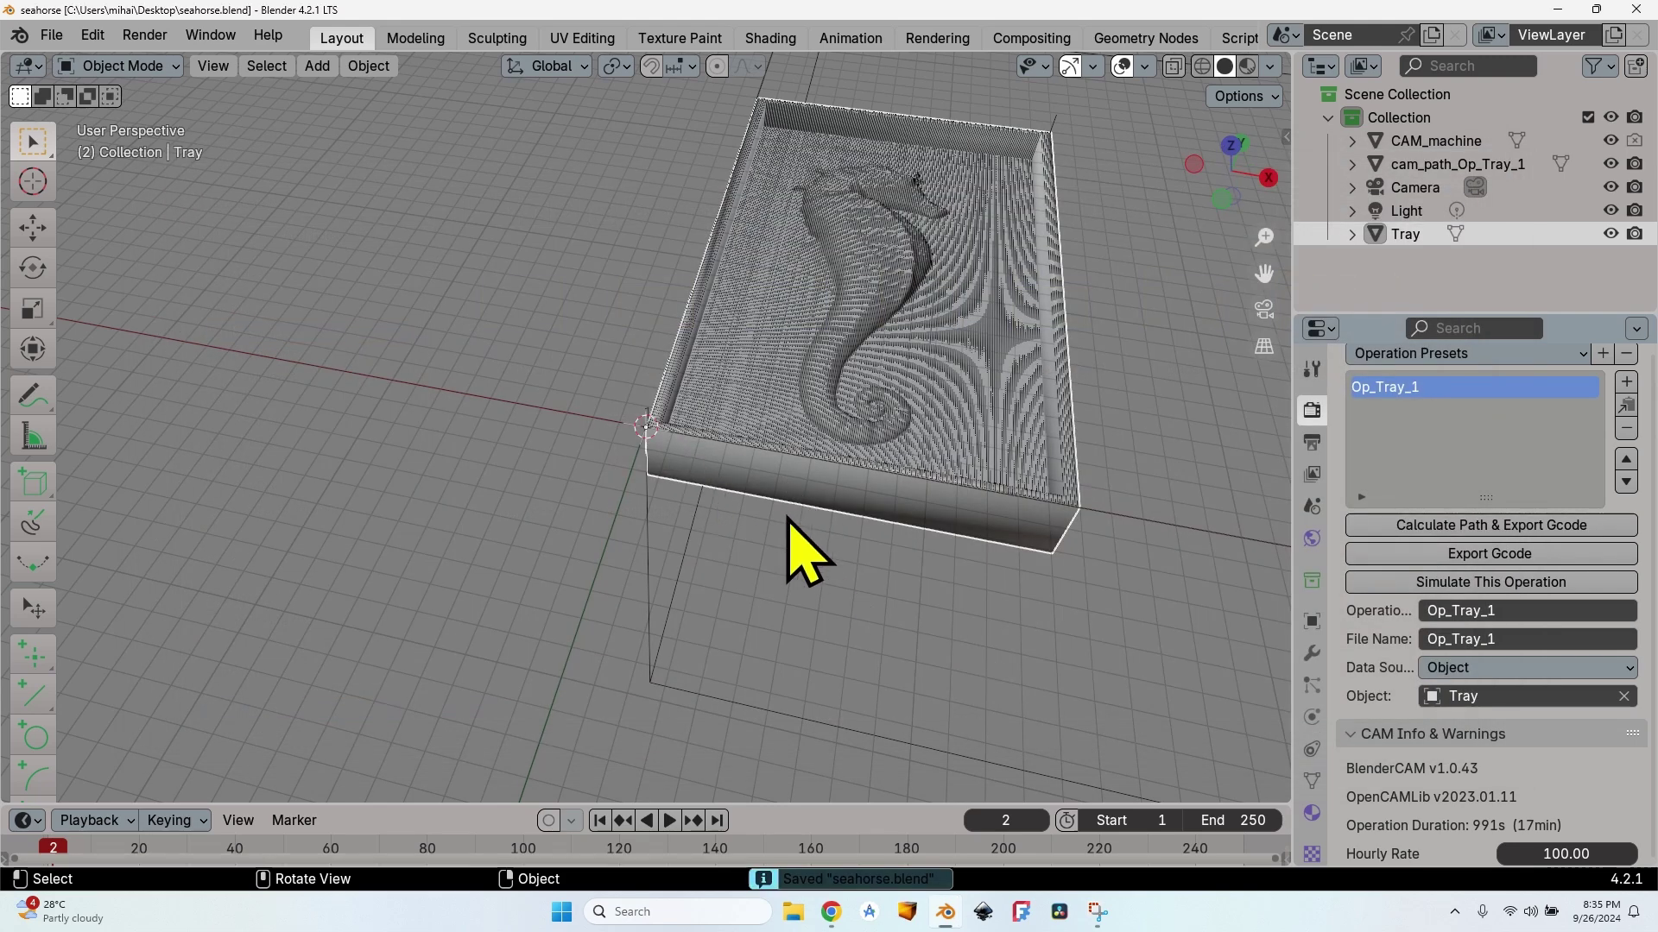
pyautogui.click(1500, 553)
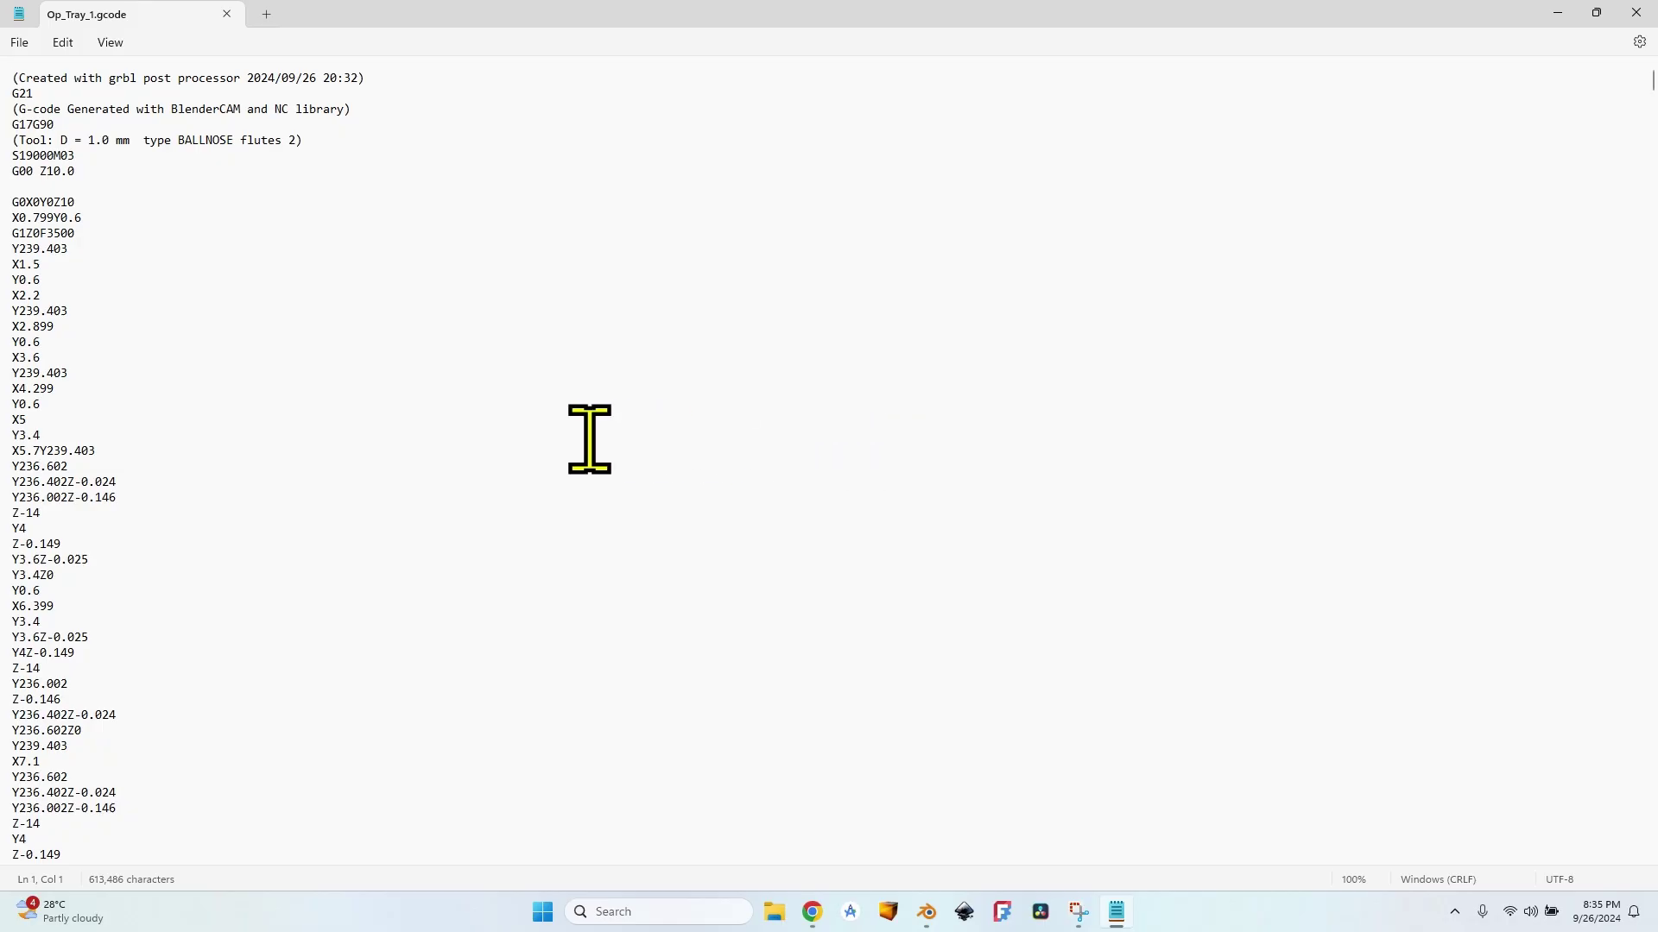
pyautogui.scroll(-20, 590, 439)
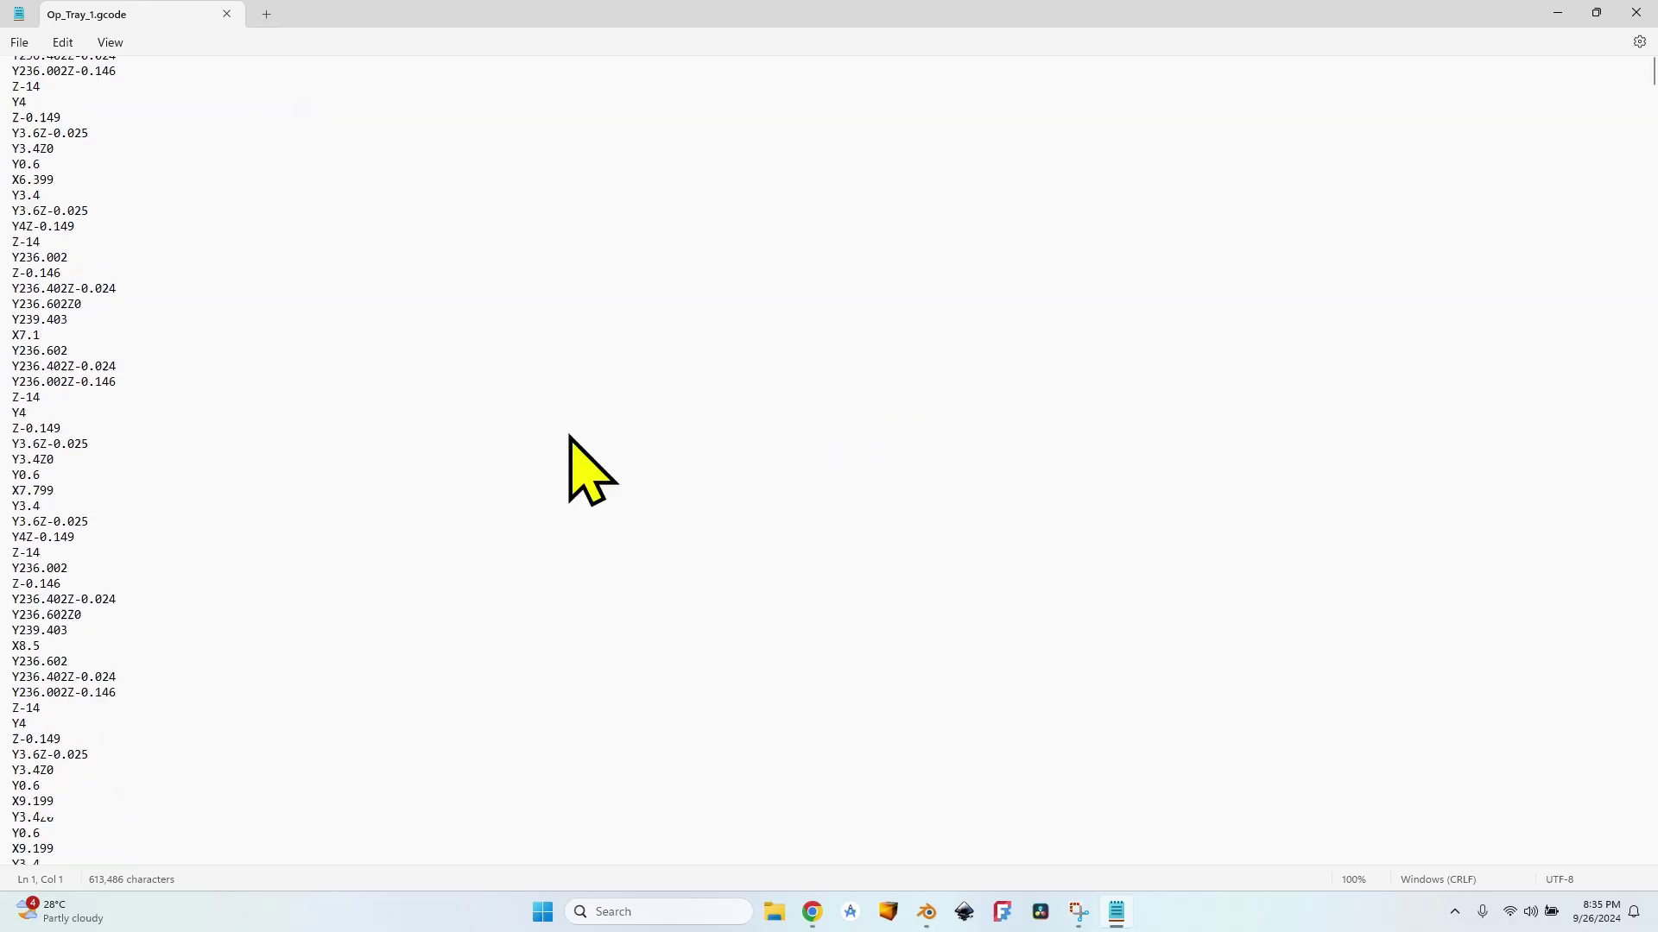
pyautogui.scroll(-20, 572, 438)
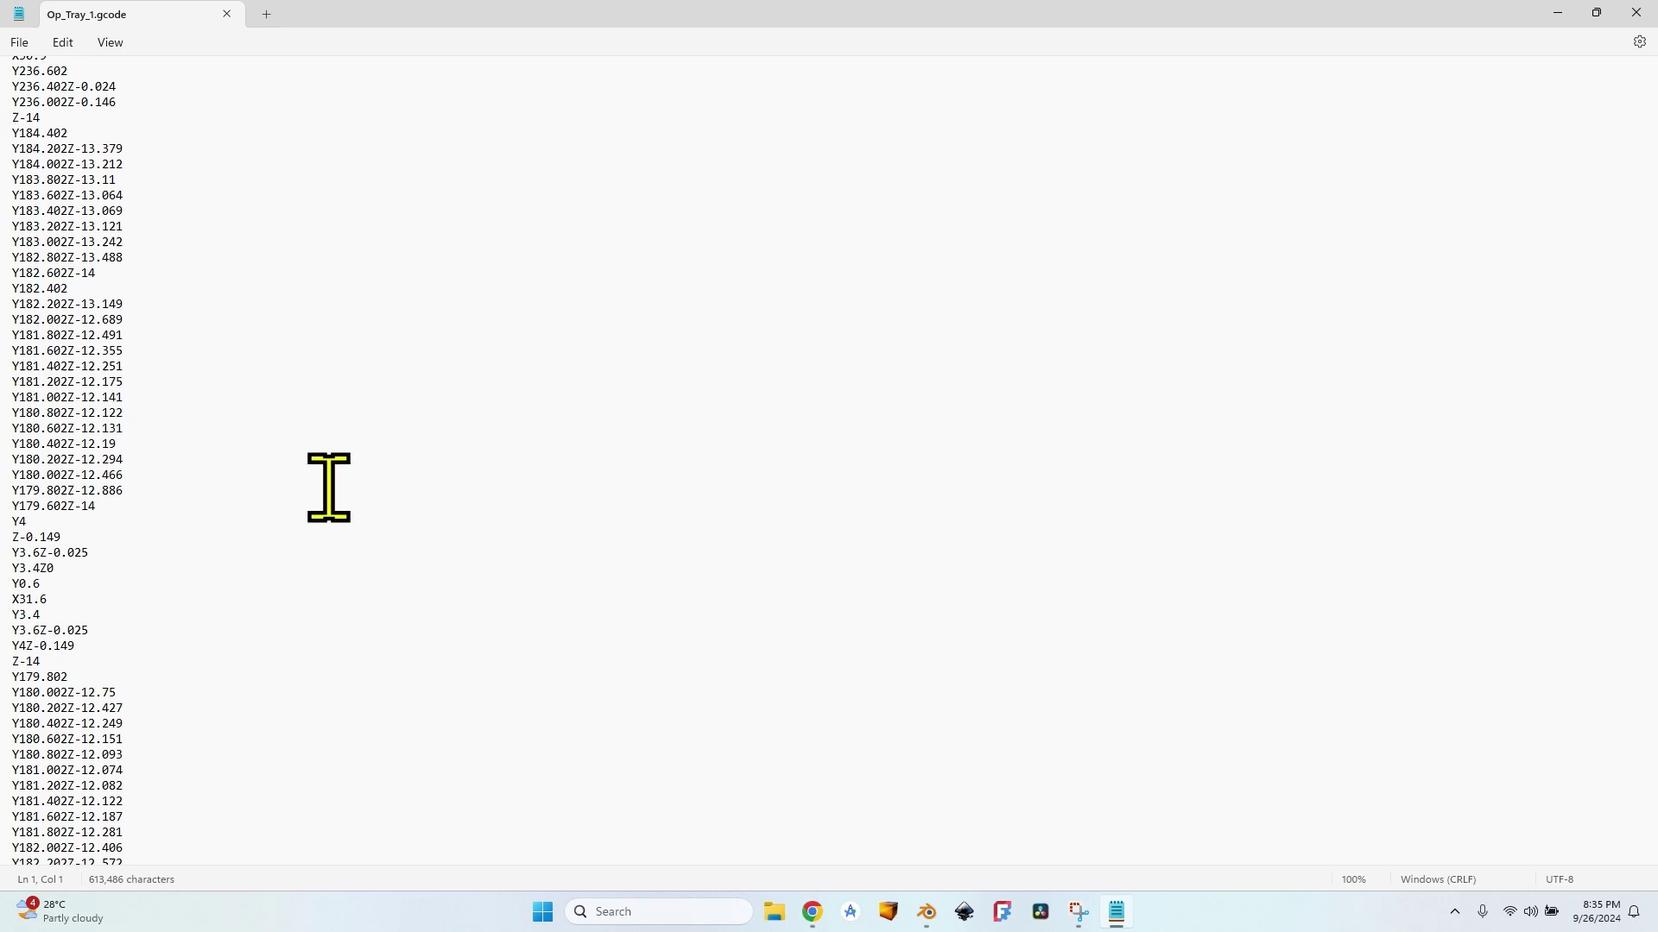
pyautogui.click(928, 911)
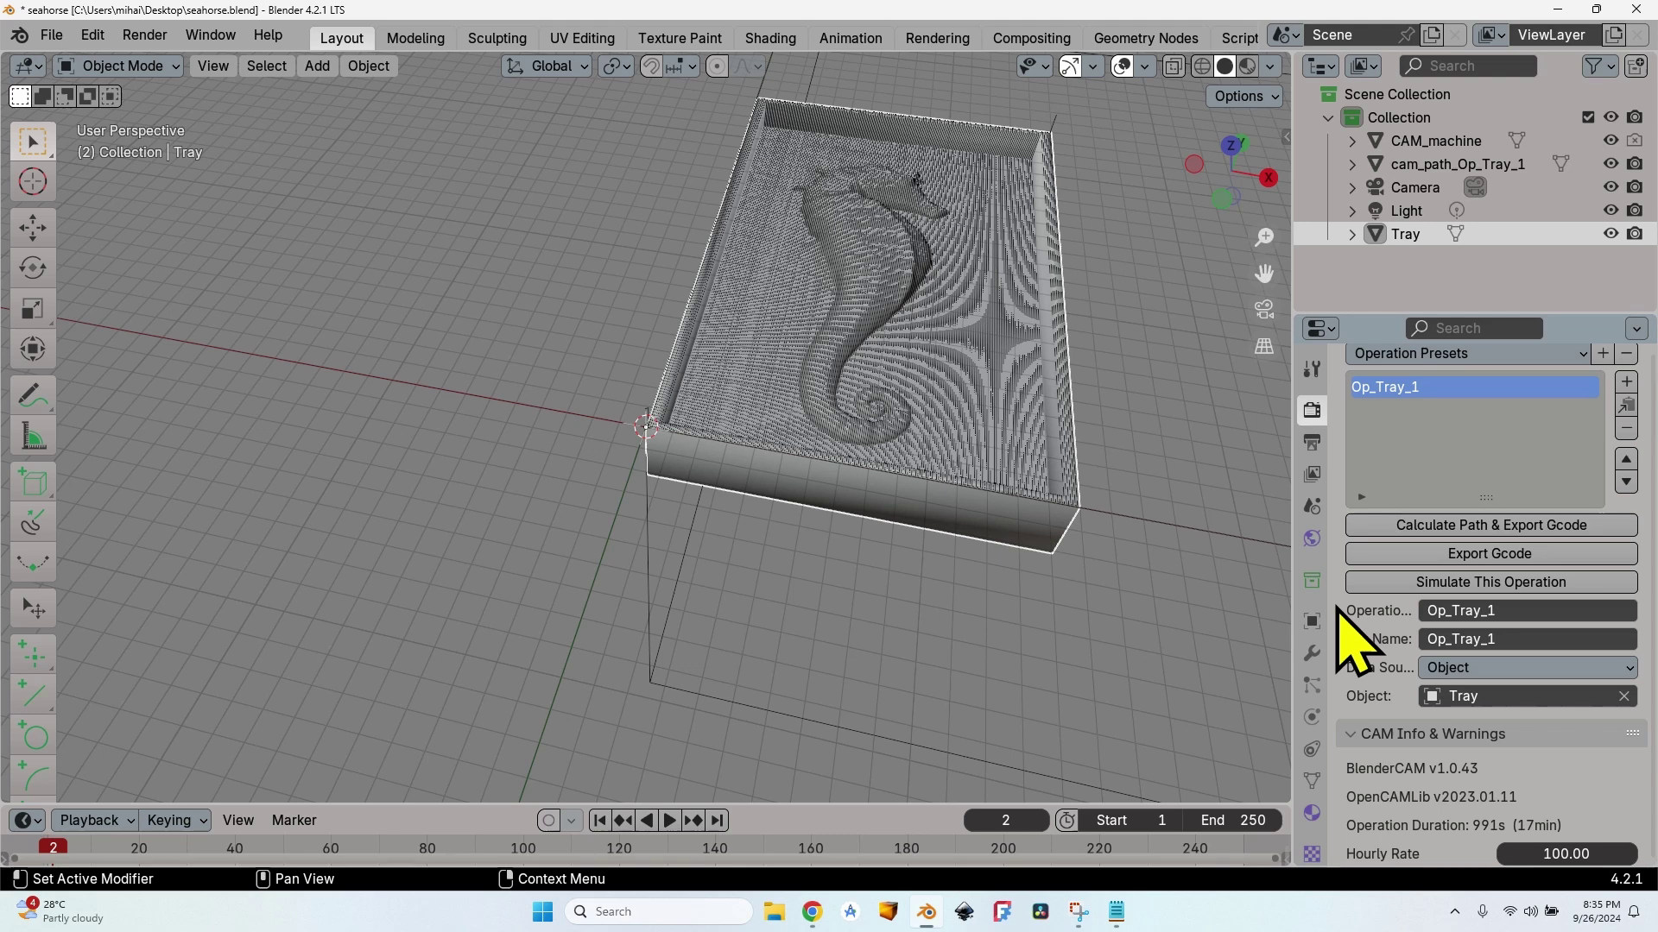
# Step: Enable Adjust Feedrates with Simulation and simulate Op_Tray_1 to create the csim mesh
pyautogui.scroll(-10, 1352, 645)
pyautogui.scroll(-12, 1352, 646)
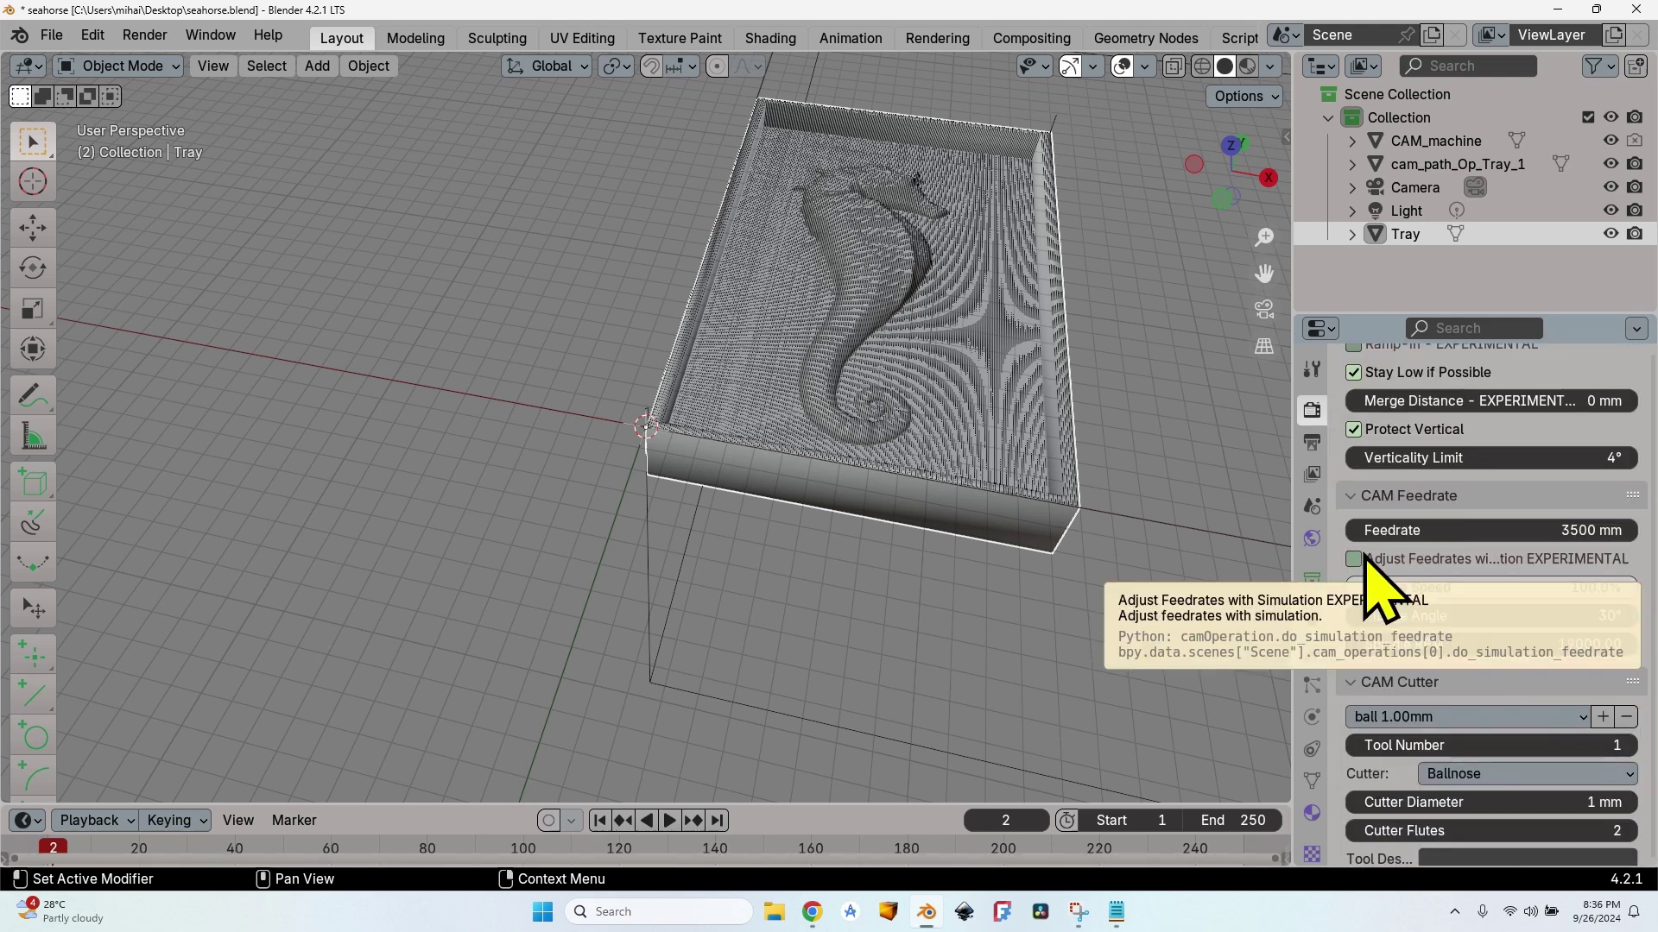
pyautogui.click(1354, 559)
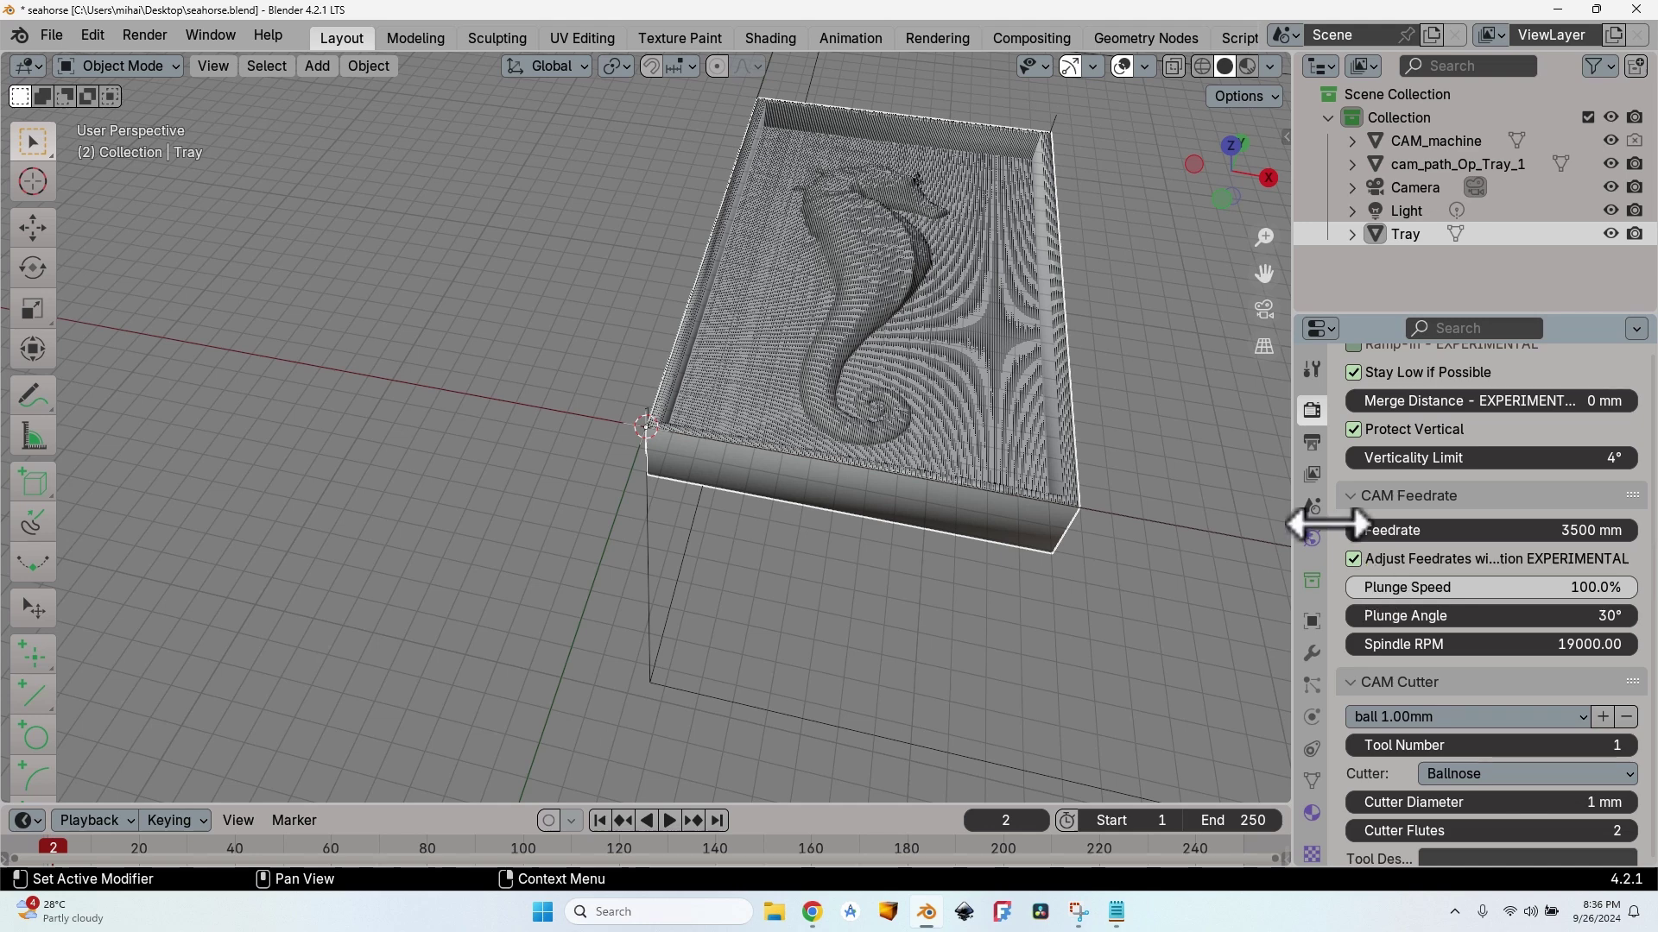
pyautogui.scroll(1, 1344, 546)
pyautogui.scroll(15, 1364, 557)
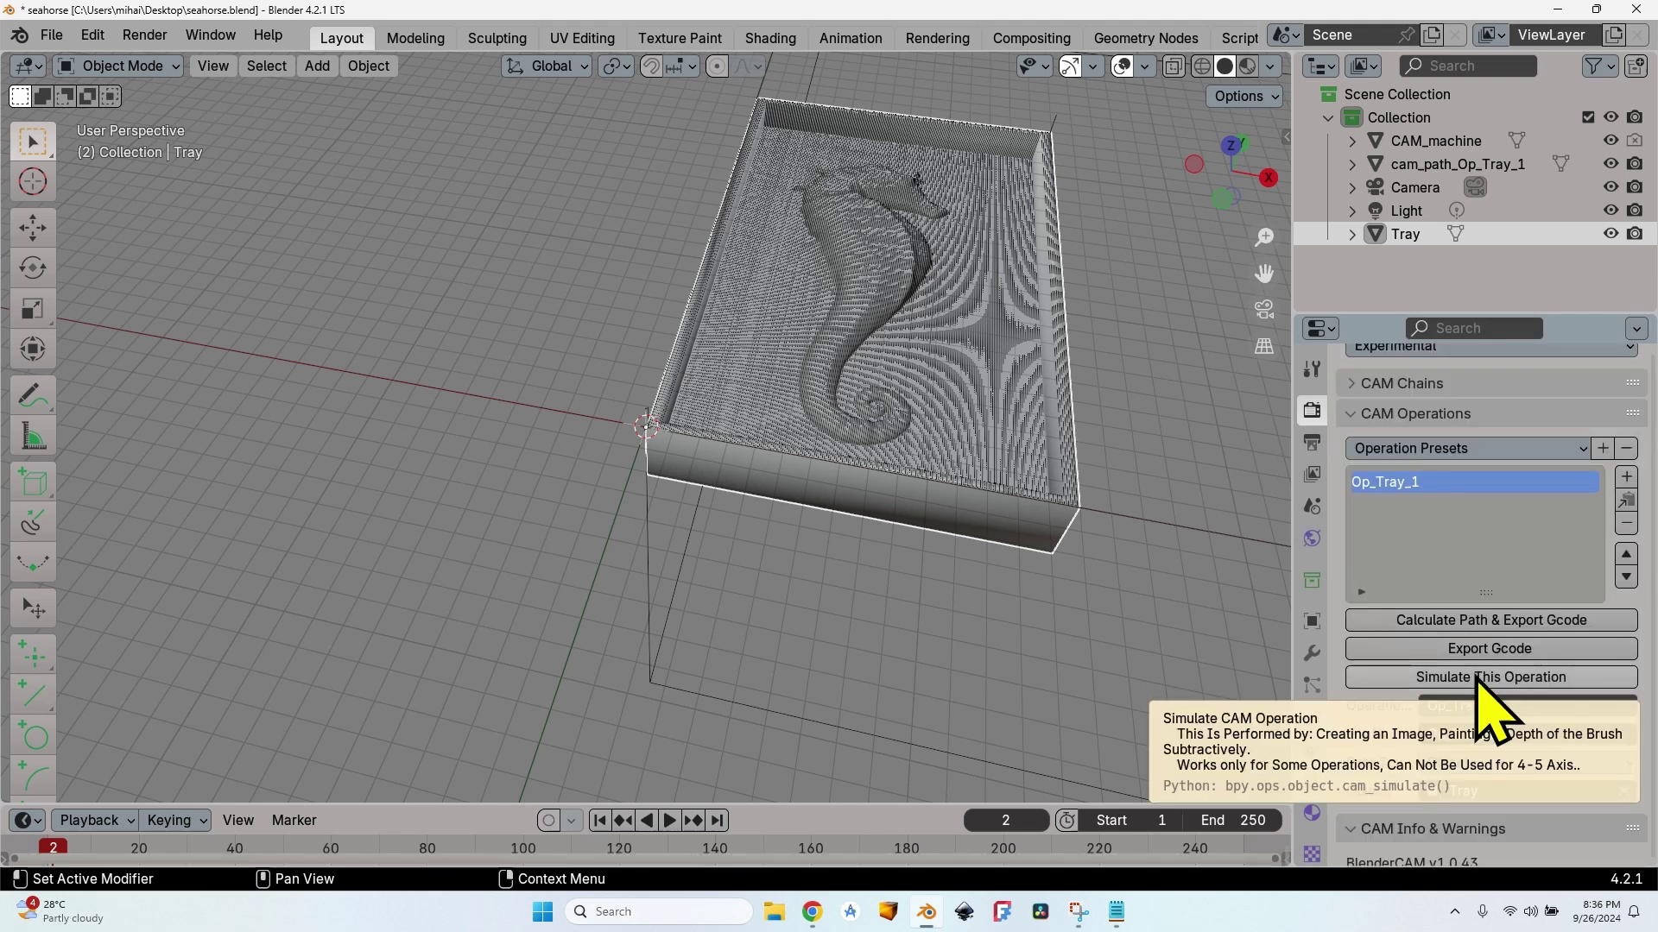
pyautogui.click(1478, 677)
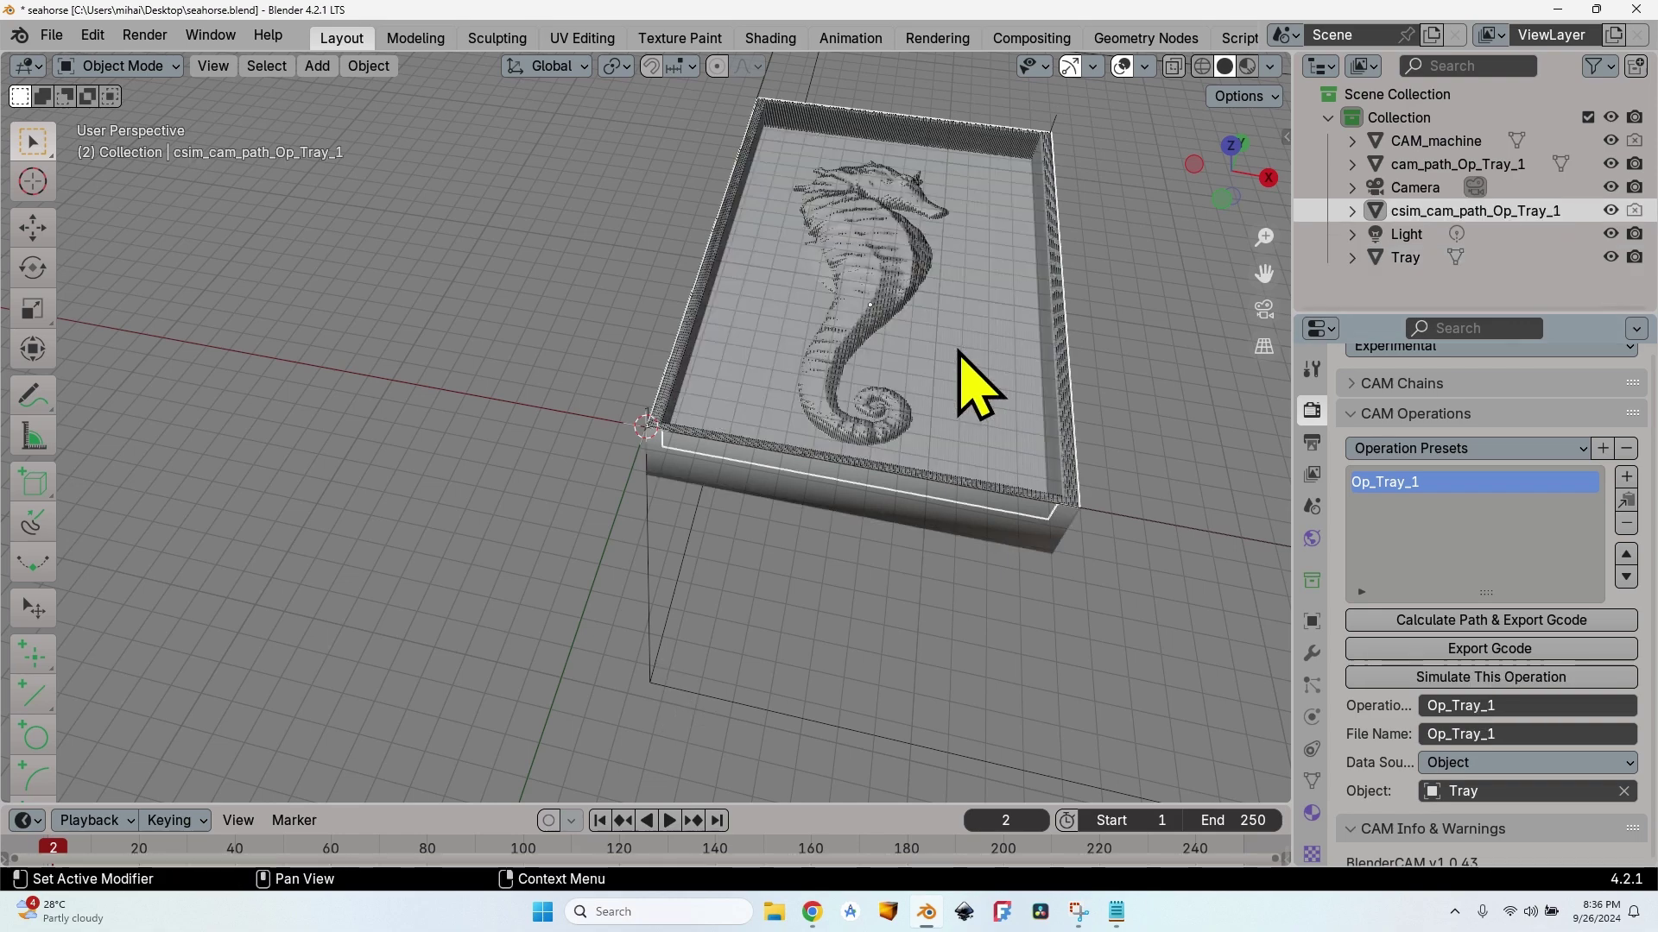
# Step: Hide the original Tray and orbit to inspect the carved seahorse relief
pyautogui.scroll(4, 985, 363)
pyautogui.moveTo(996, 345); pyautogui.dragTo(1053, 458, button='middle')
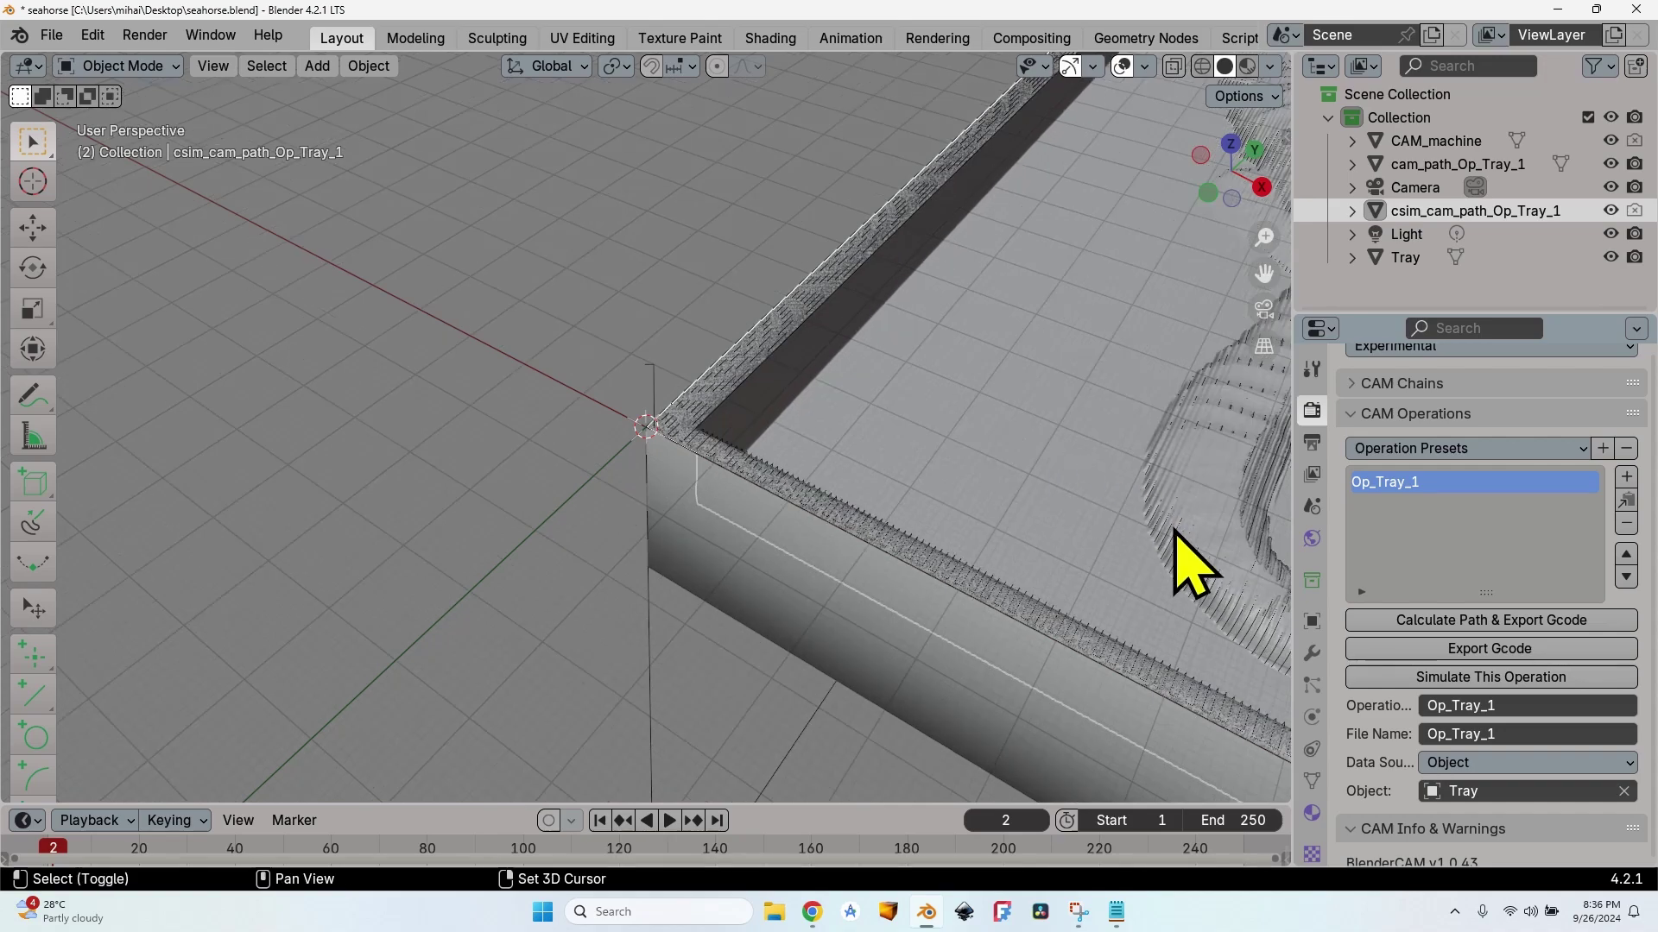
pyautogui.keyDown('shift'); pyautogui.moveTo(1184, 555); pyautogui.dragTo(888, 444, button='middle'); pyautogui.keyUp('shift')
pyautogui.scroll(2, 1101, 453)
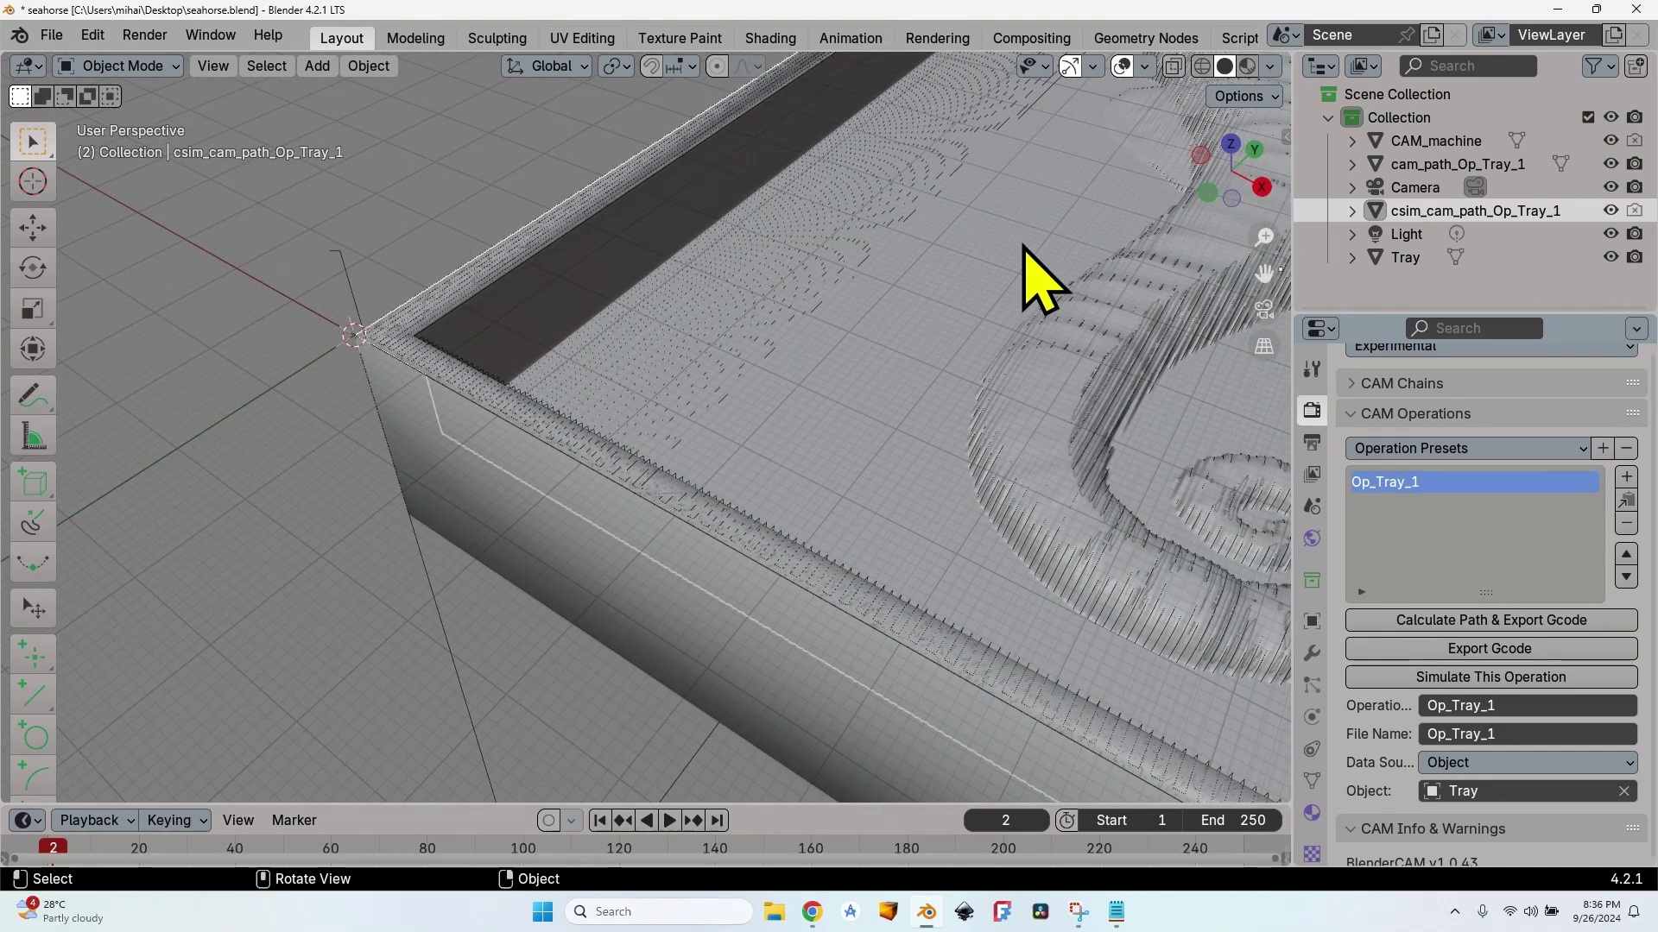
pyautogui.click(1611, 257)
pyautogui.moveTo(1035, 326); pyautogui.dragTo(868, 361, button='middle')
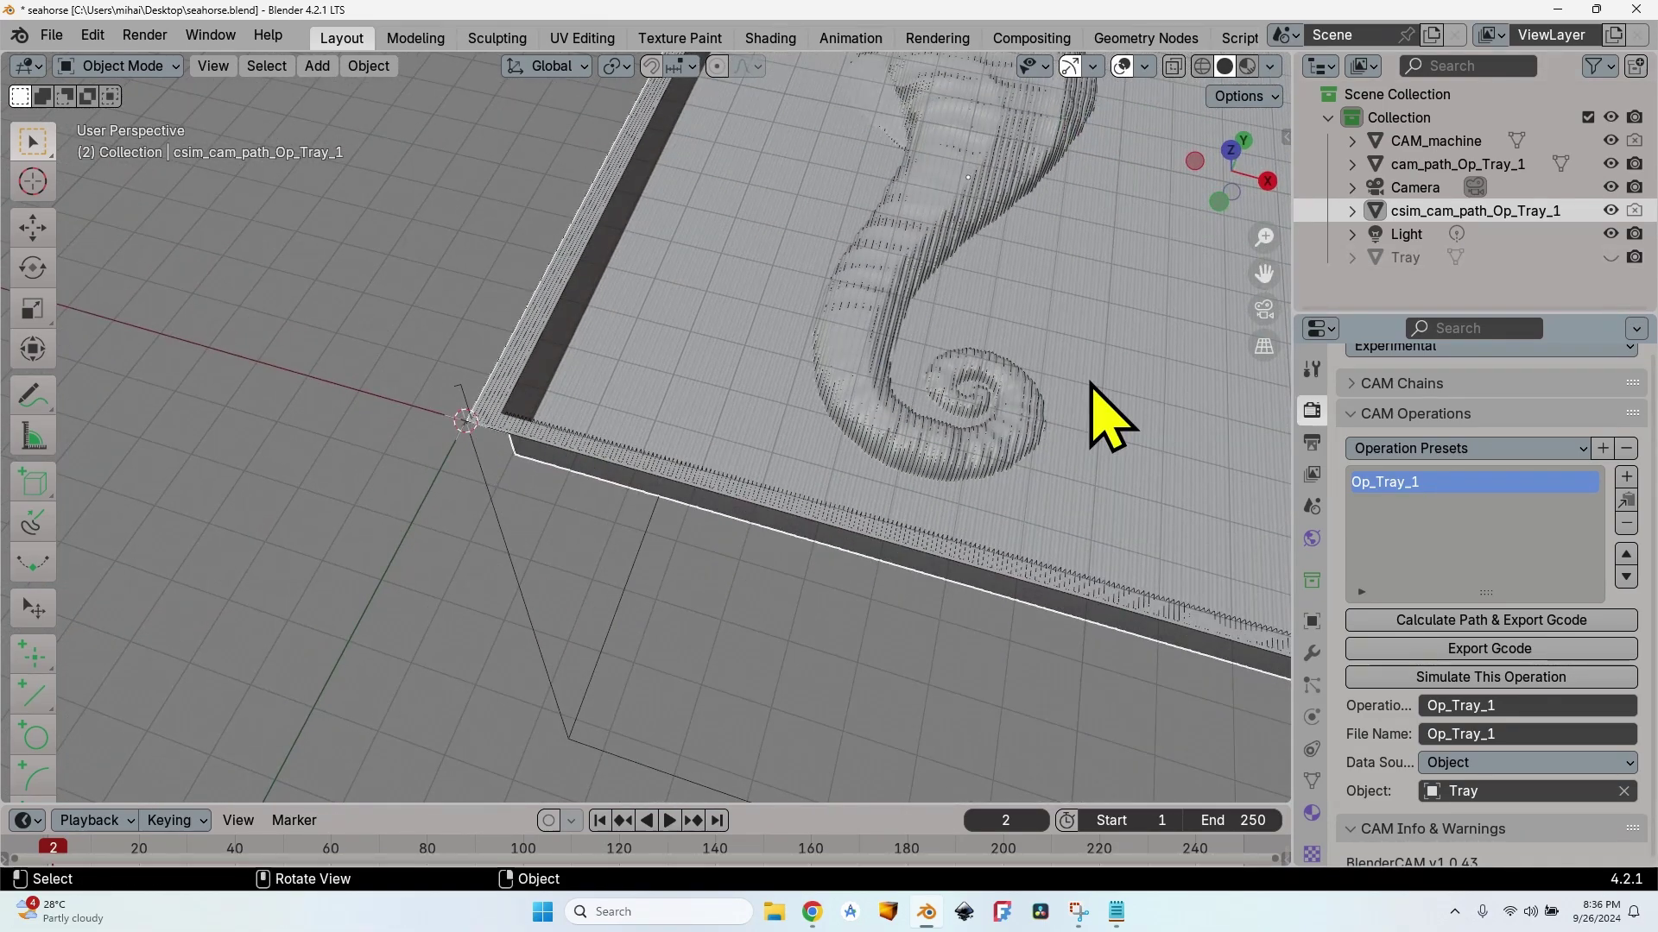
pyautogui.scroll(-5, 939, 382)
pyautogui.moveTo(950, 414); pyautogui.dragTo(899, 340, button='middle')
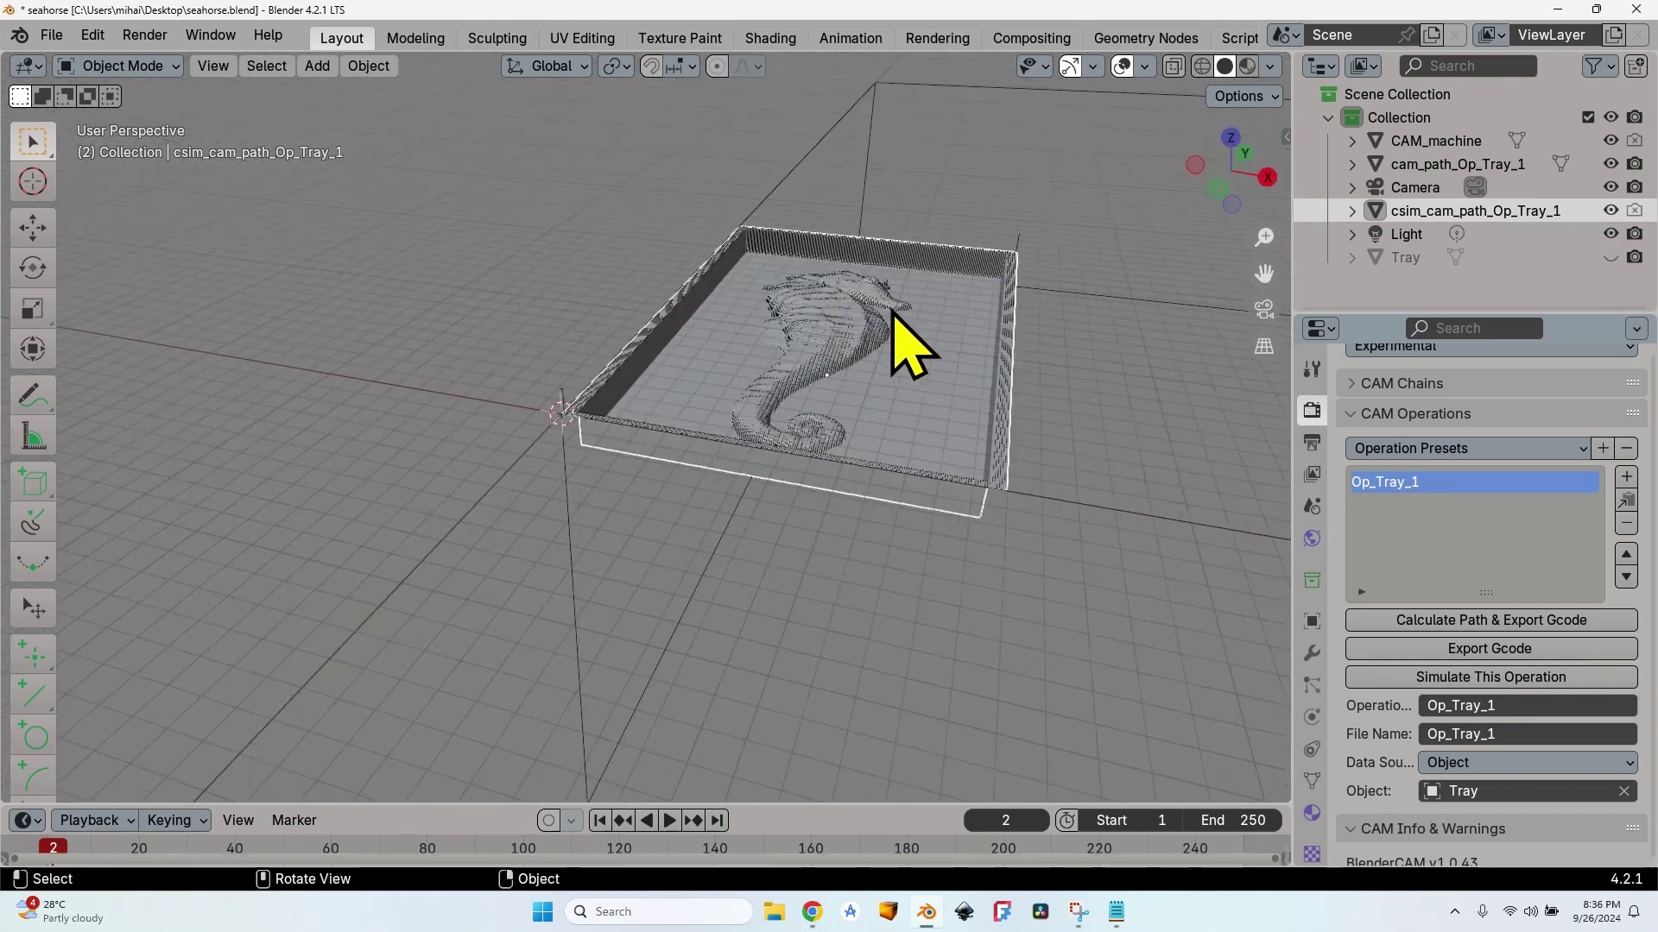
pyautogui.scroll(4, 949, 362)
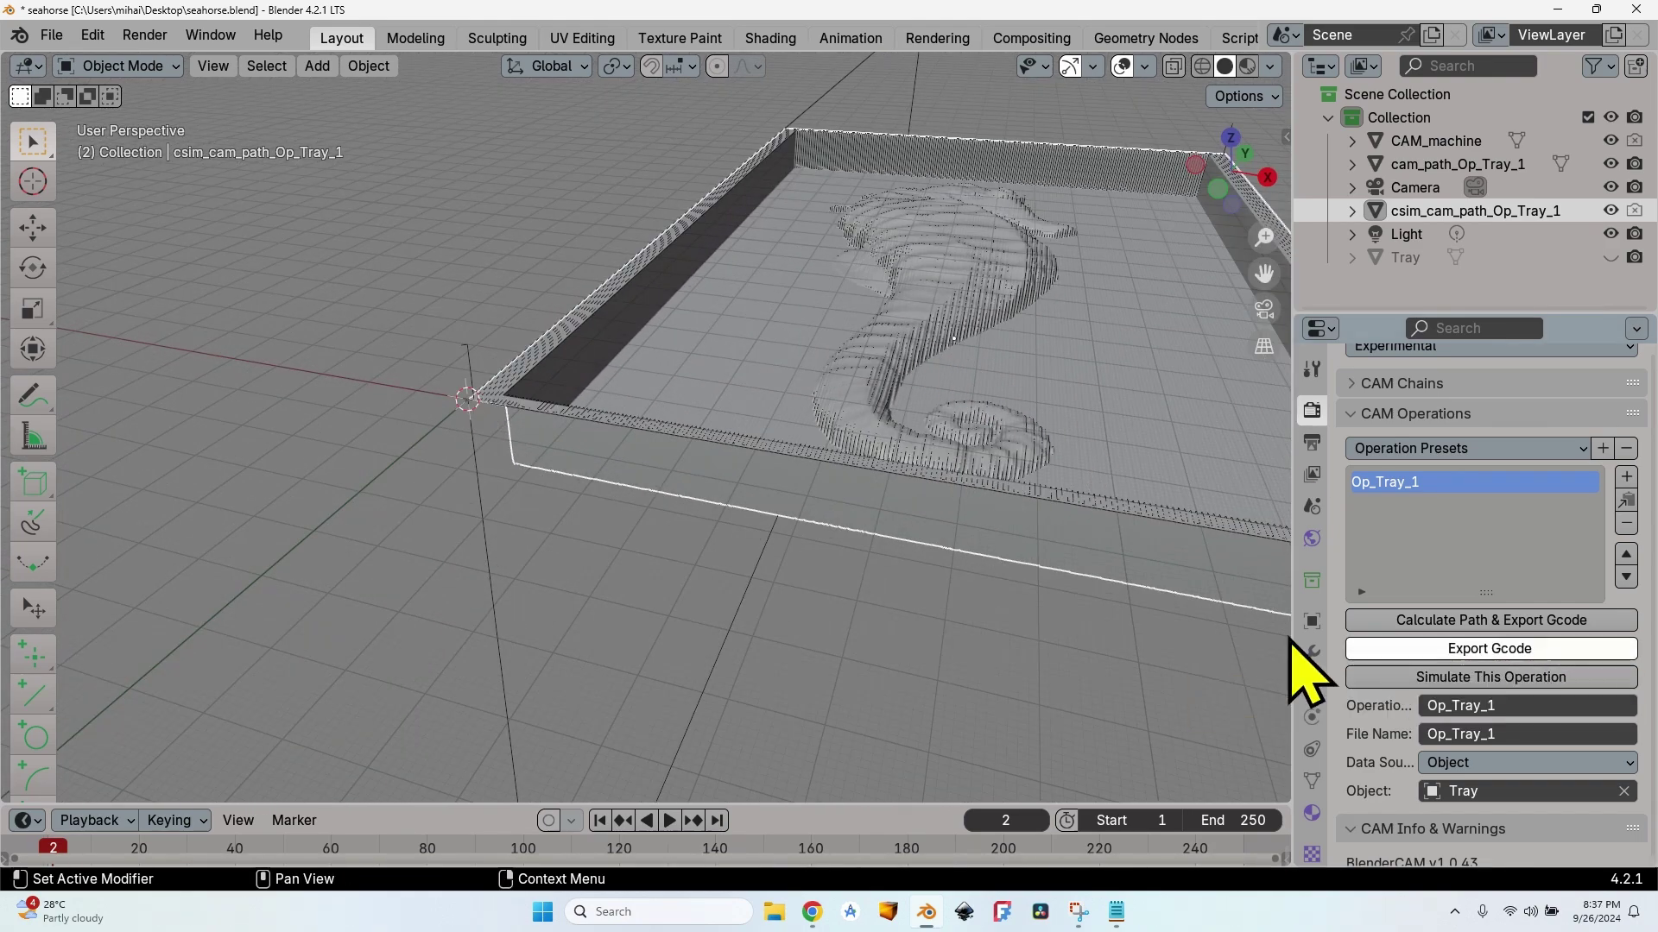
# Step: Check varying F feedrates such as F2365 in Op_Tray_1.gcode, then close Notepad
pyautogui.click(1118, 912)
pyautogui.scroll(-12, 516, 277)
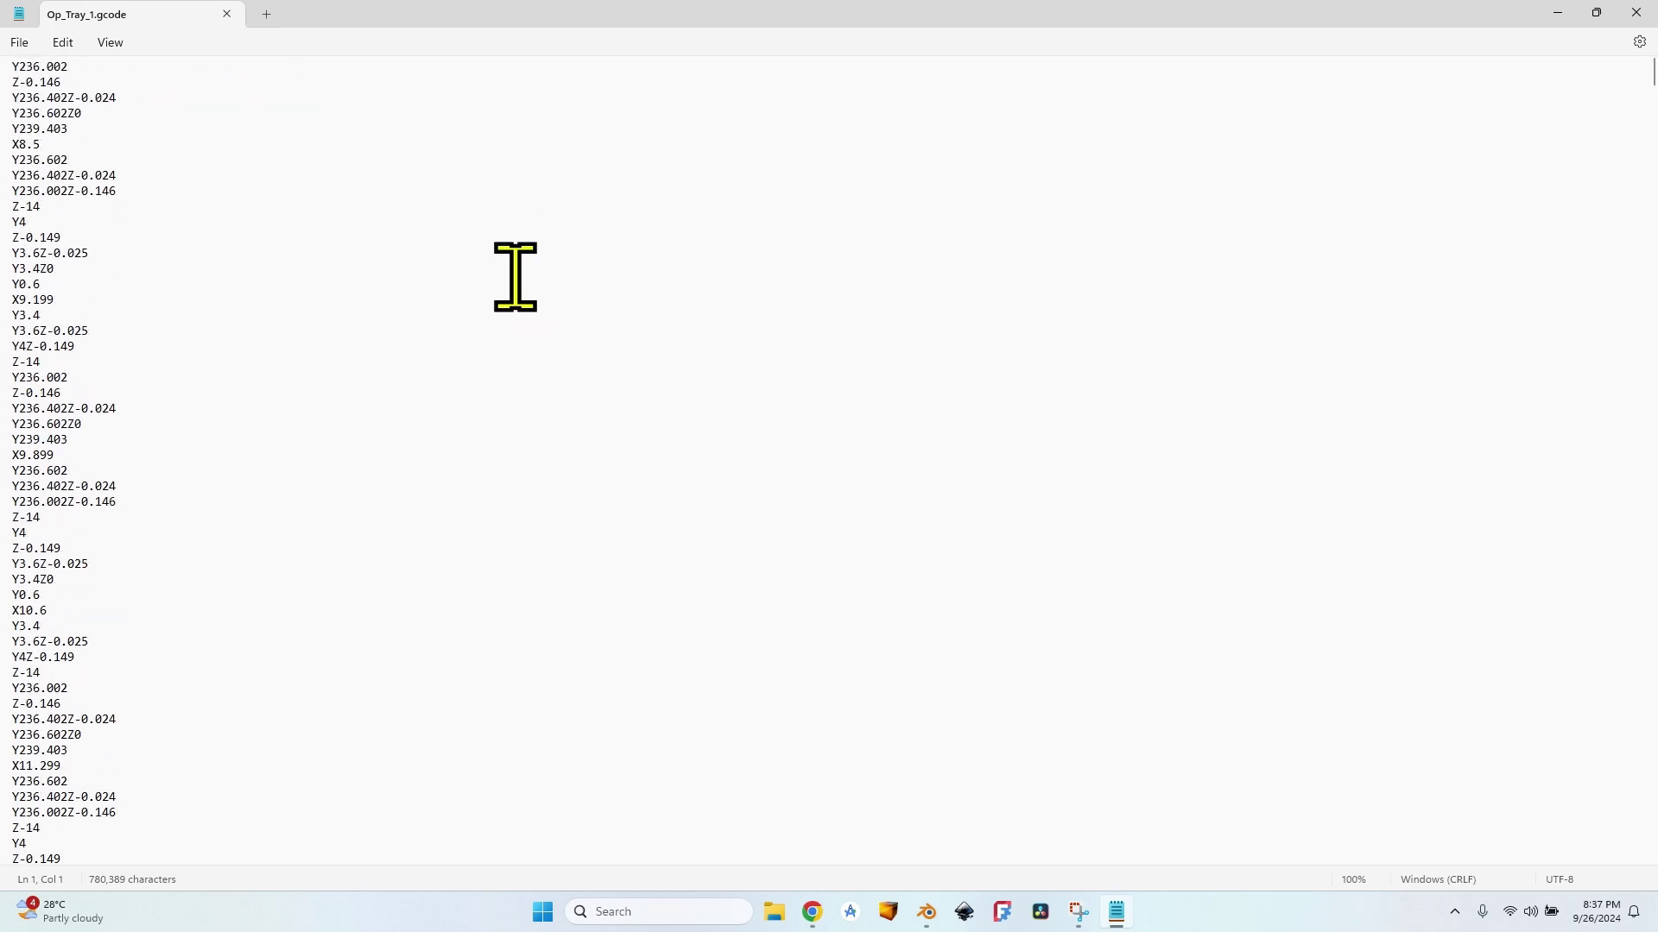
pyautogui.scroll(-20, 515, 276)
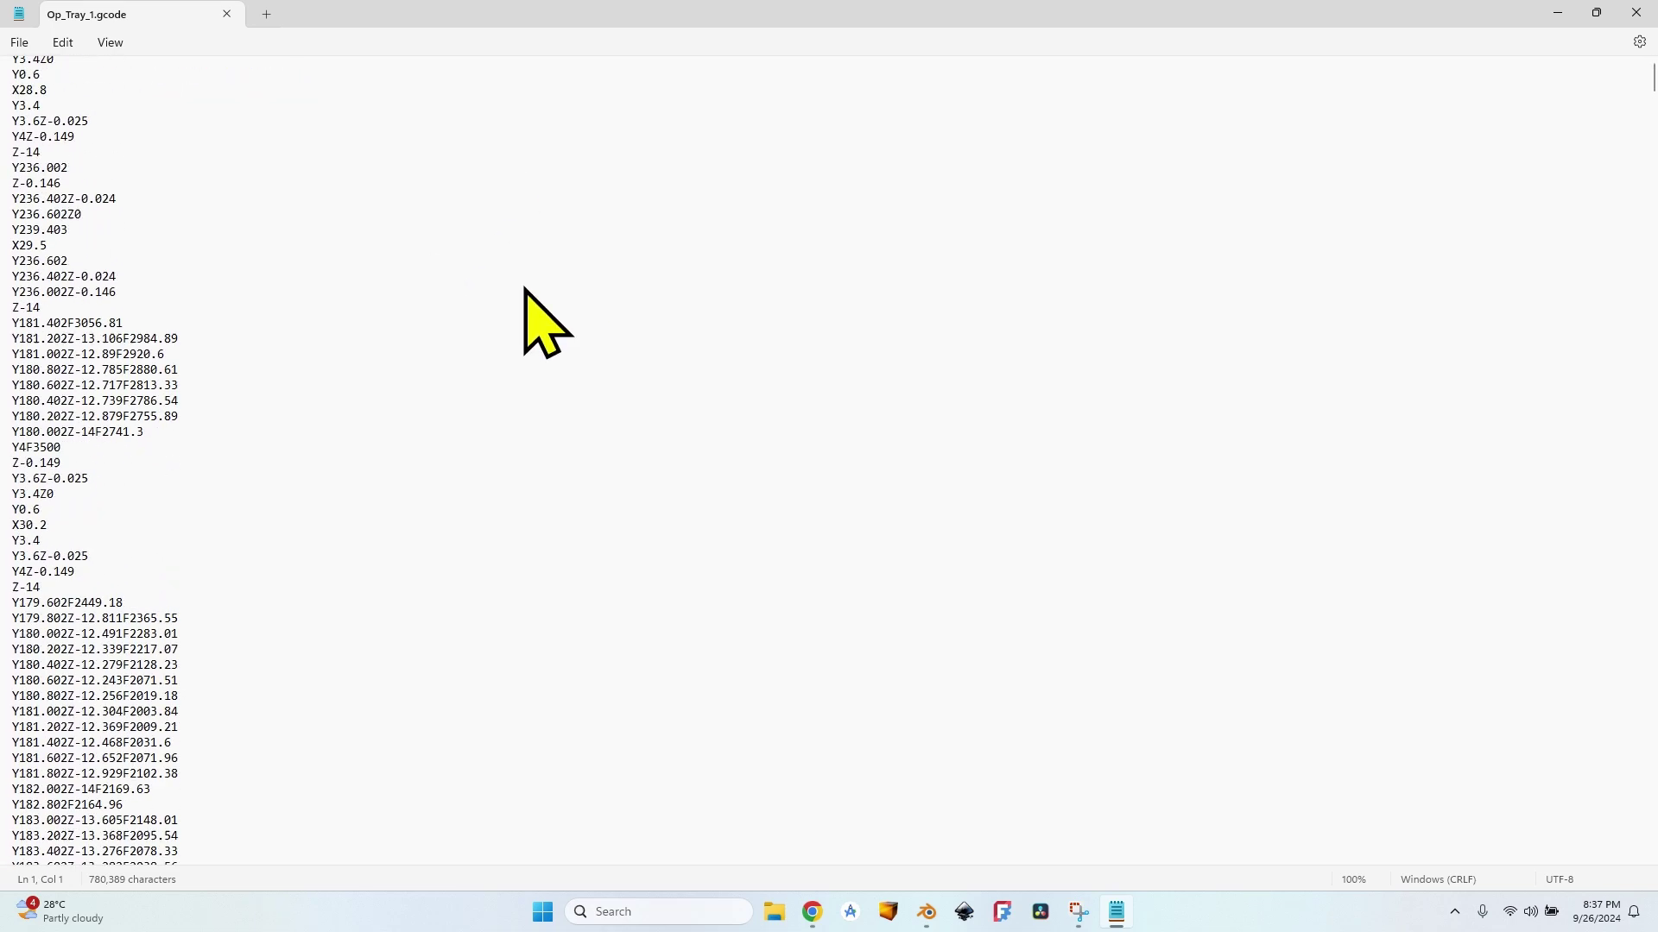
pyautogui.scroll(-8, 524, 290)
pyautogui.moveTo(26, 245); pyautogui.dragTo(82, 245)
pyautogui.click(21, 246)
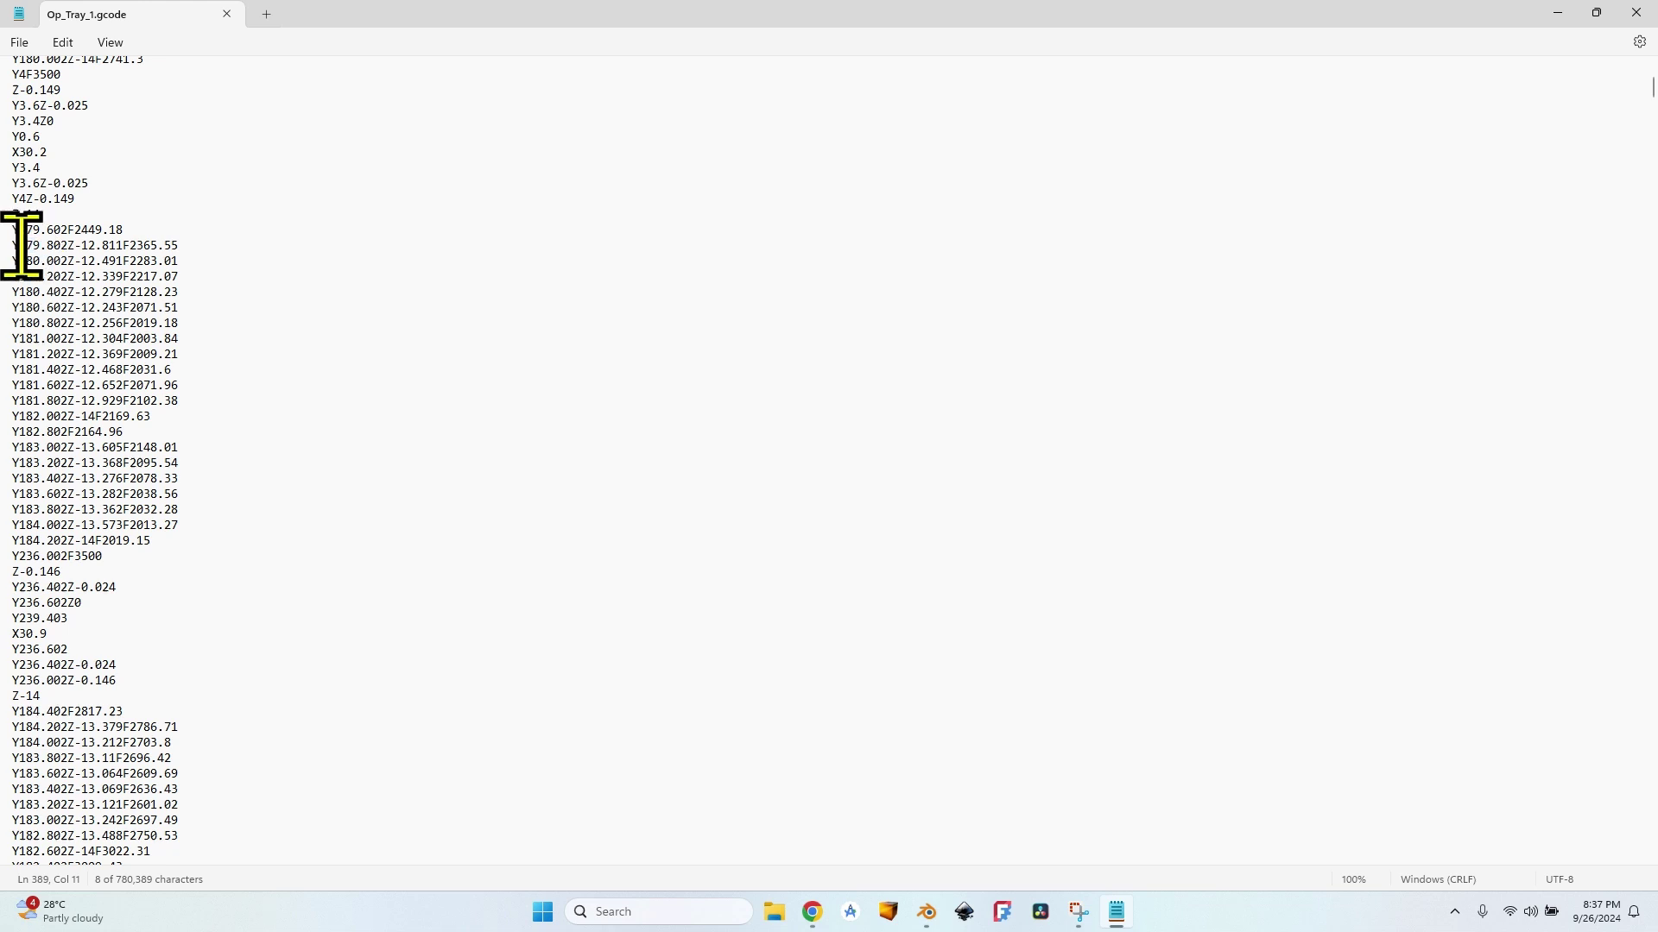
pyautogui.moveTo(123, 245); pyautogui.dragTo(185, 248)
pyautogui.click(248, 317)
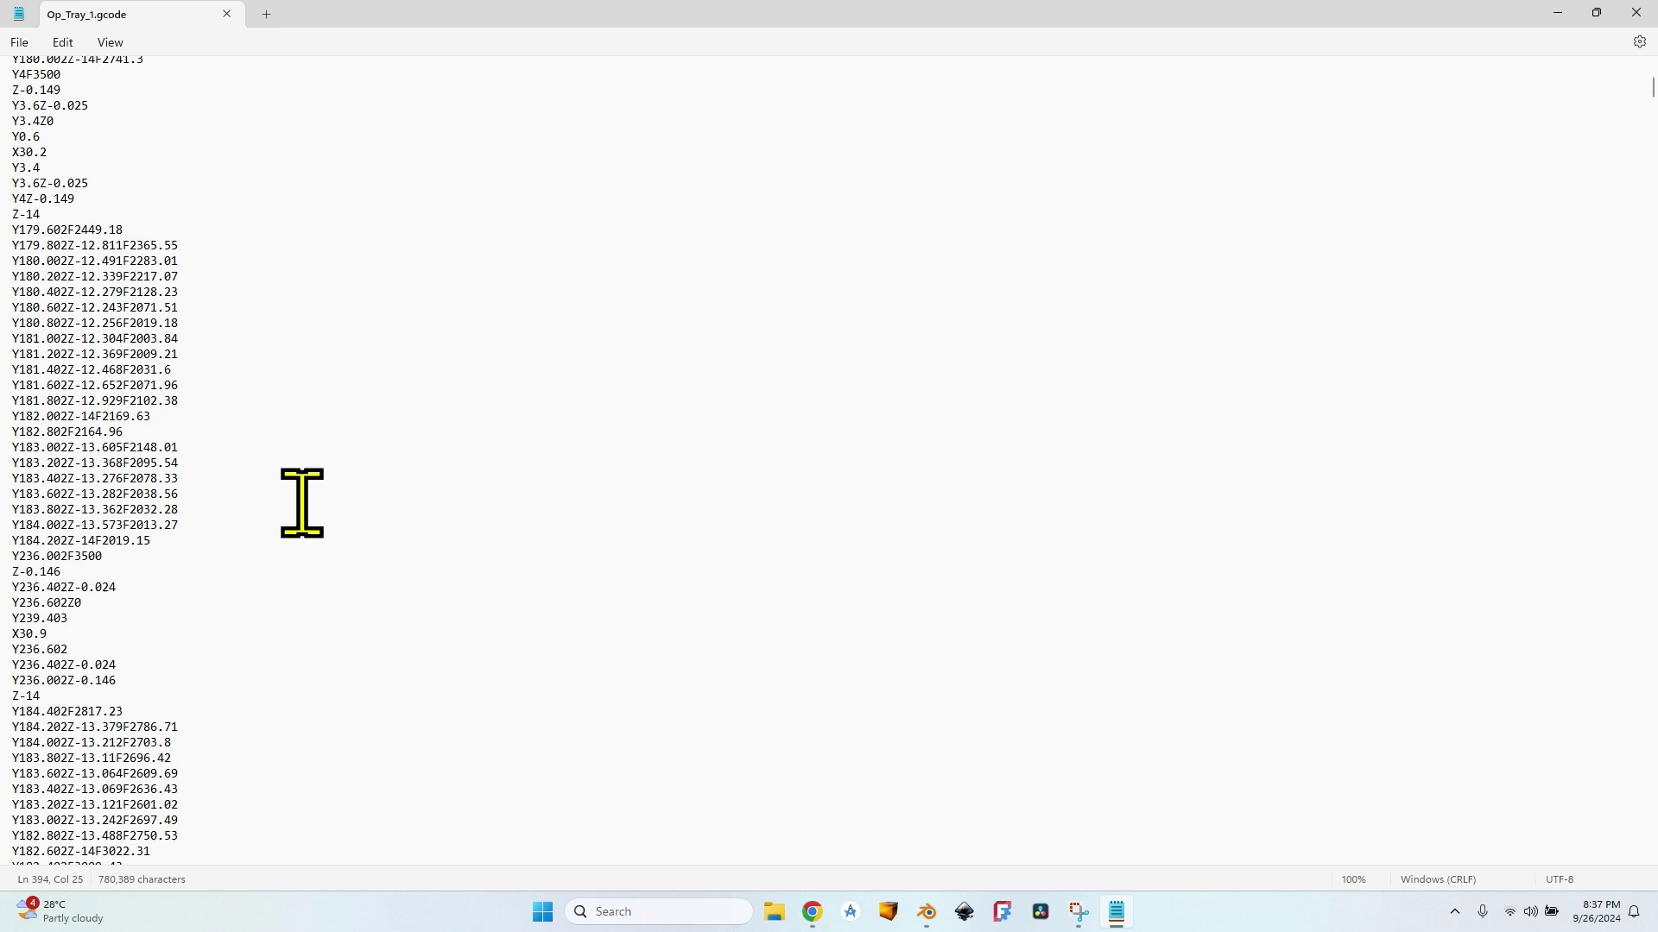
pyautogui.scroll(-5, 302, 505)
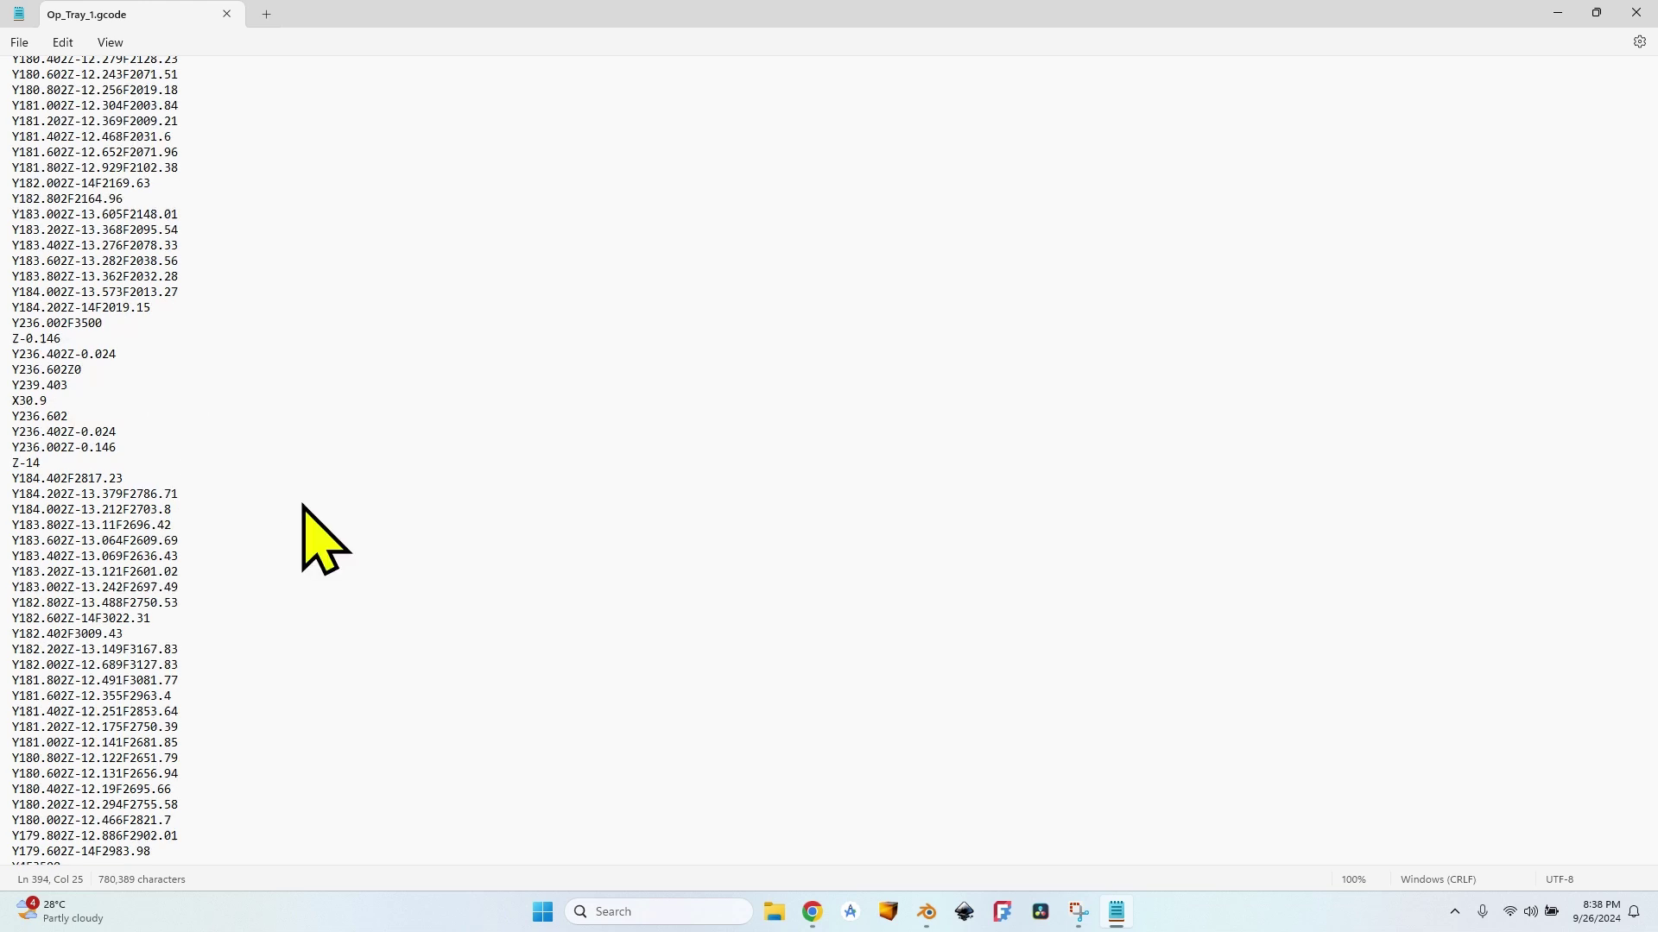
pyautogui.hotkey('alt', 'F4')
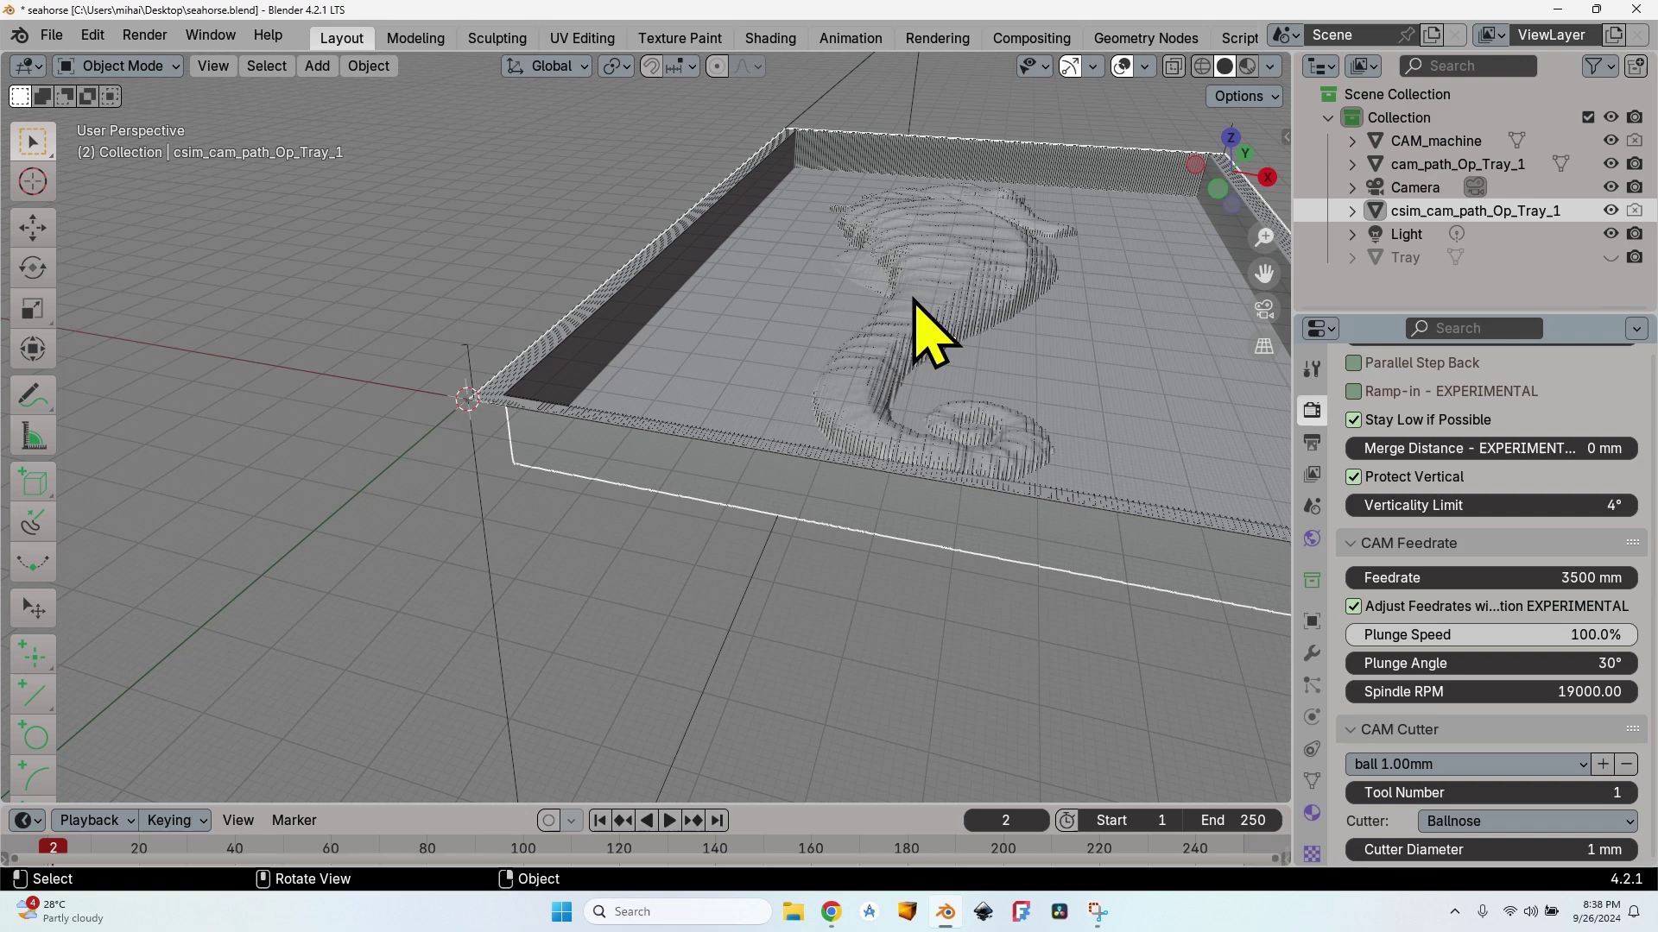
pyautogui.scroll(1, 919, 334)
pyautogui.scroll(-1, 1403, 704)
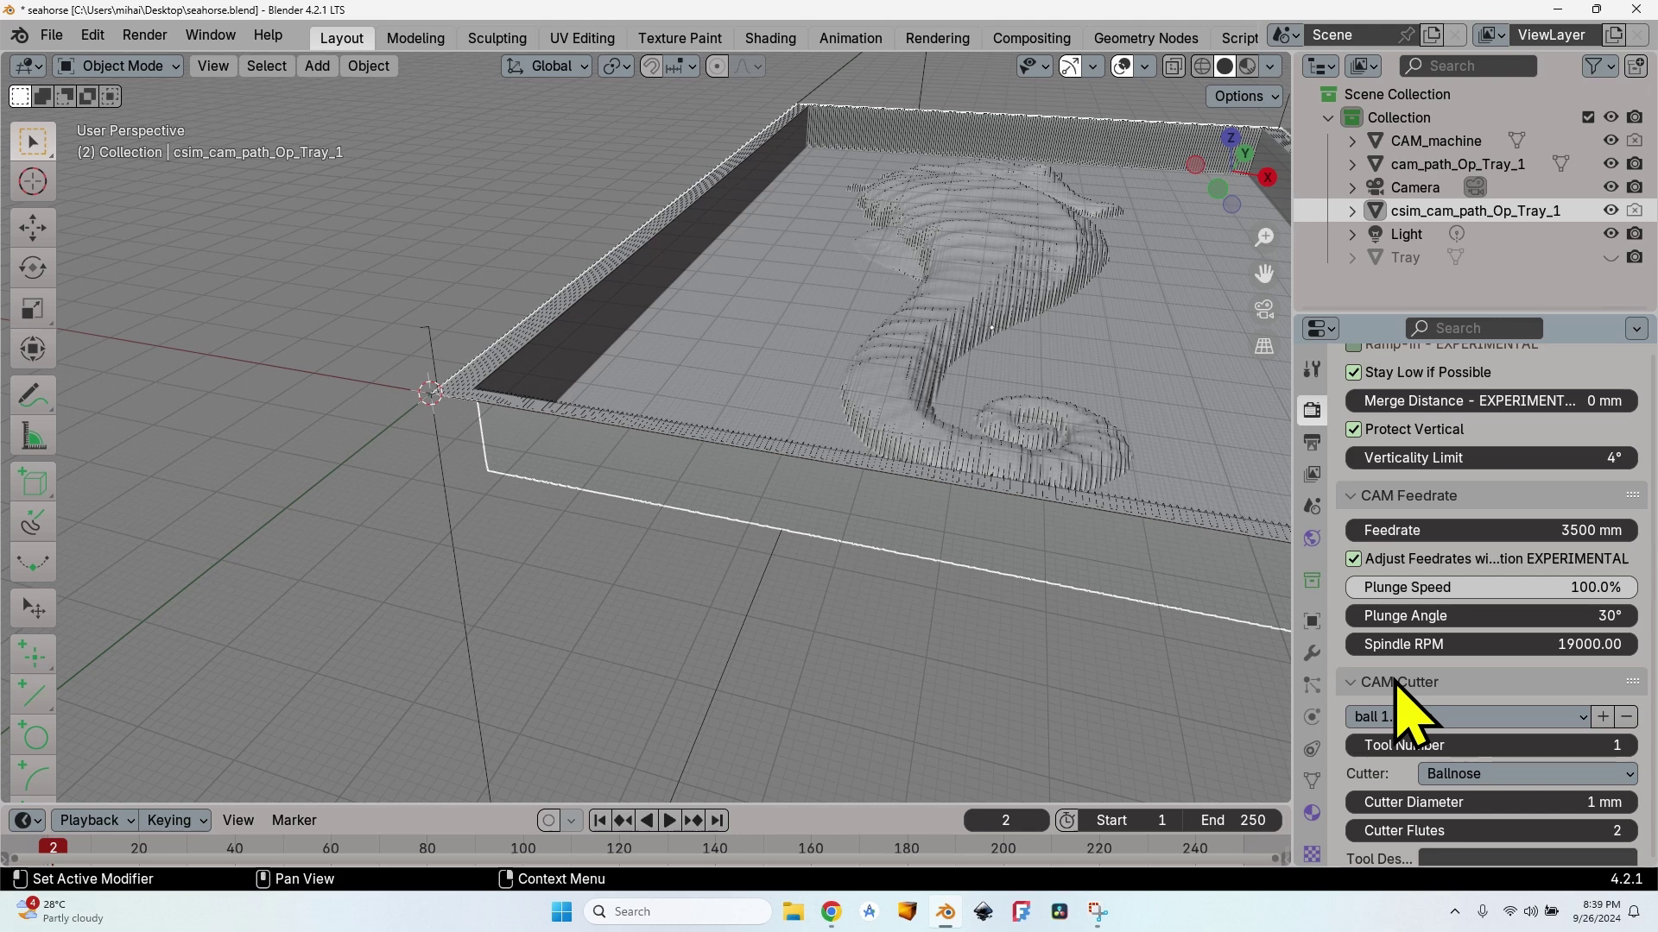
pyautogui.scroll(15, 1390, 561)
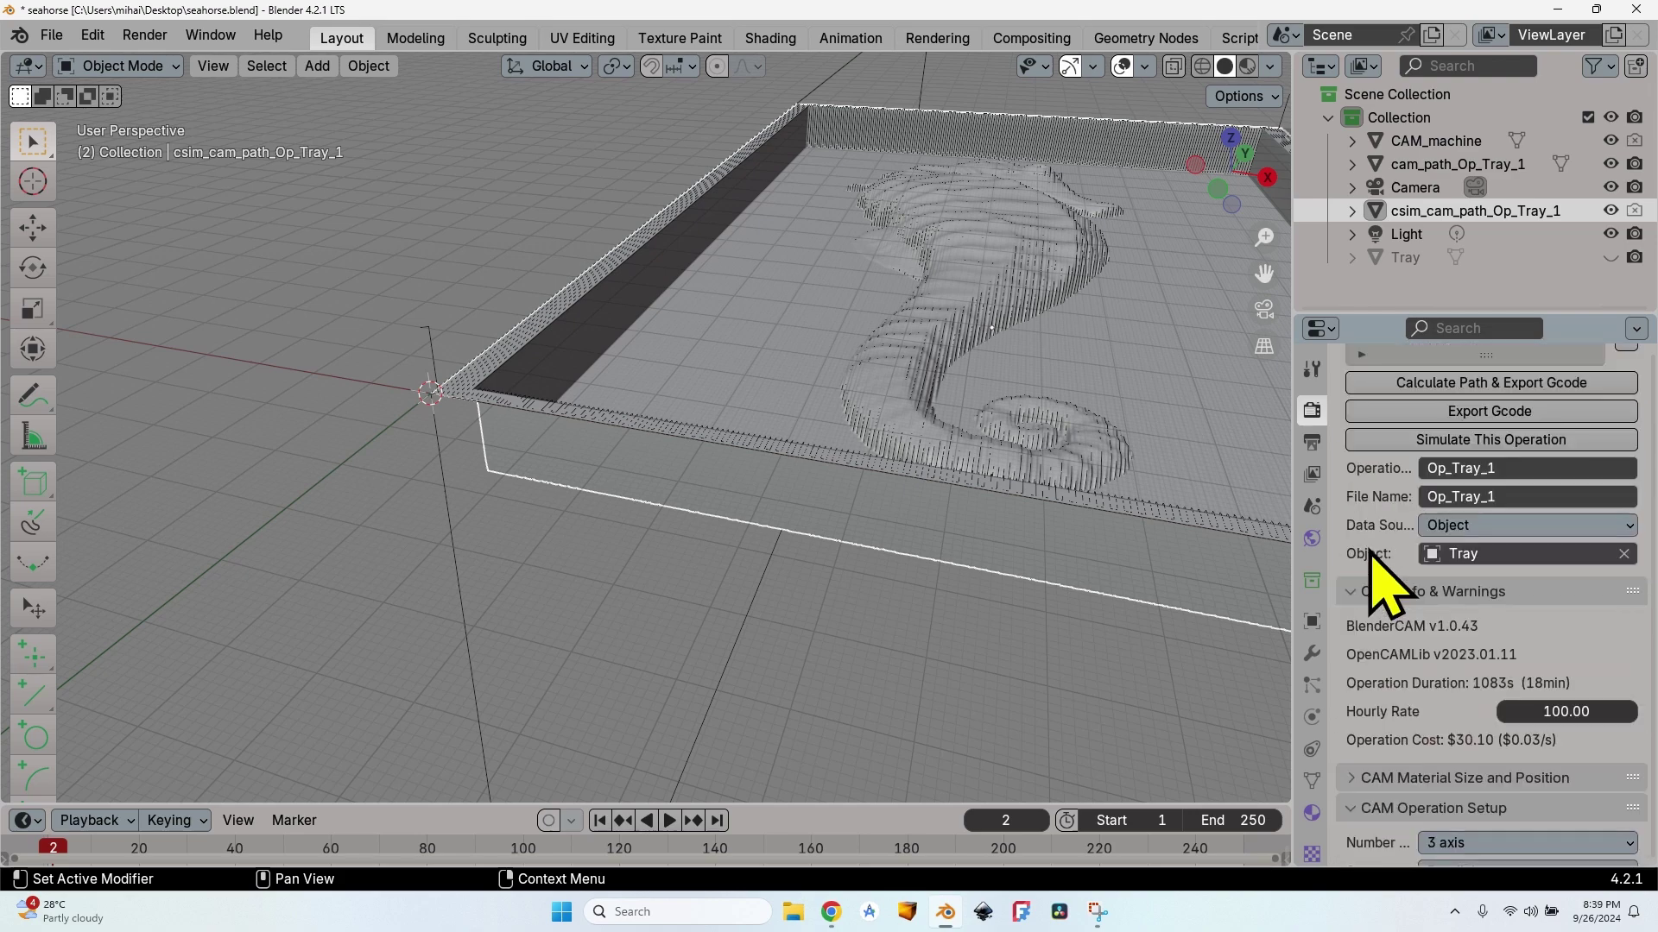
pyautogui.scroll(5, 1398, 536)
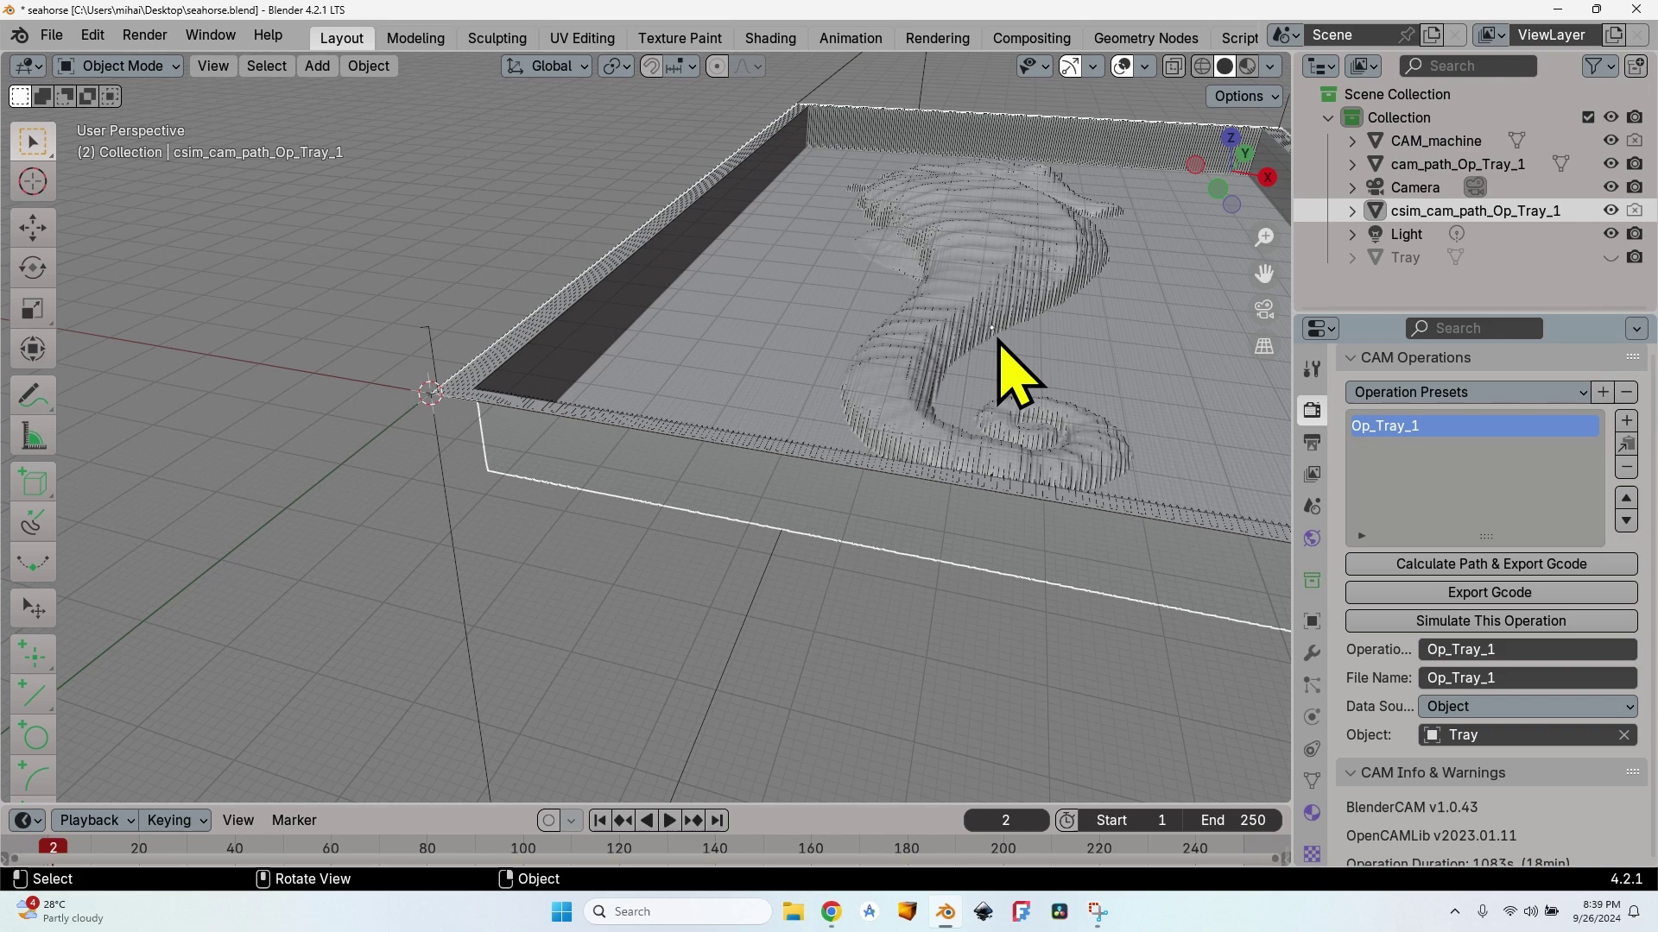
pyautogui.scroll(-5, 1370, 593)
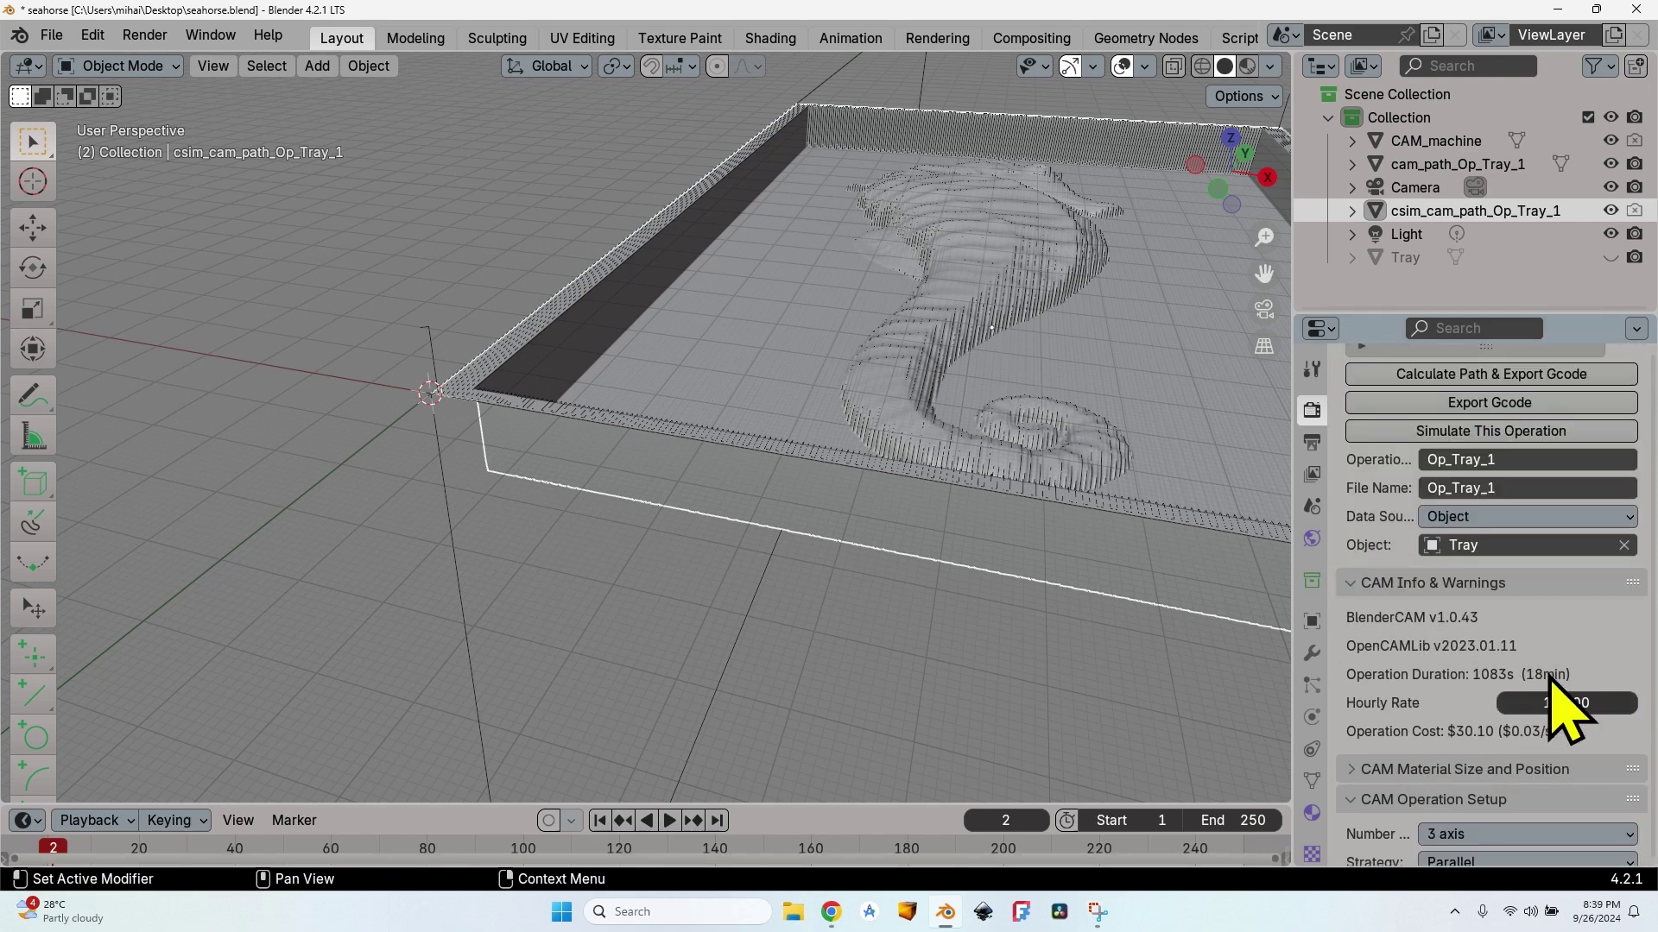